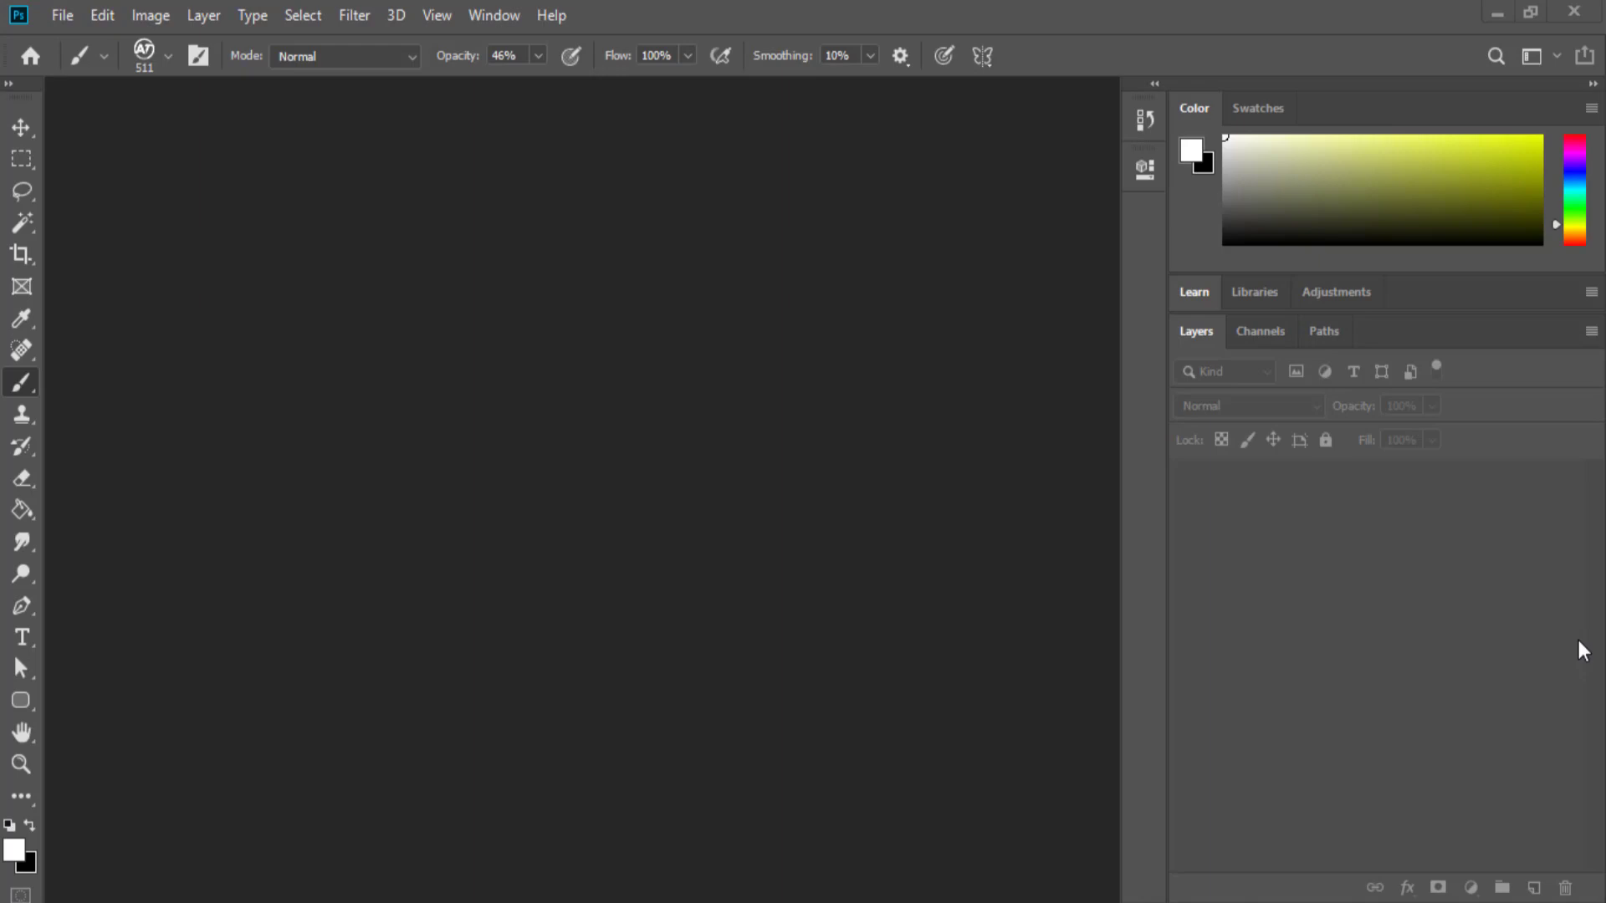
# Open the Edit menu to review Define Brush Preset and Define Pattern.
pyautogui.click(101, 14)
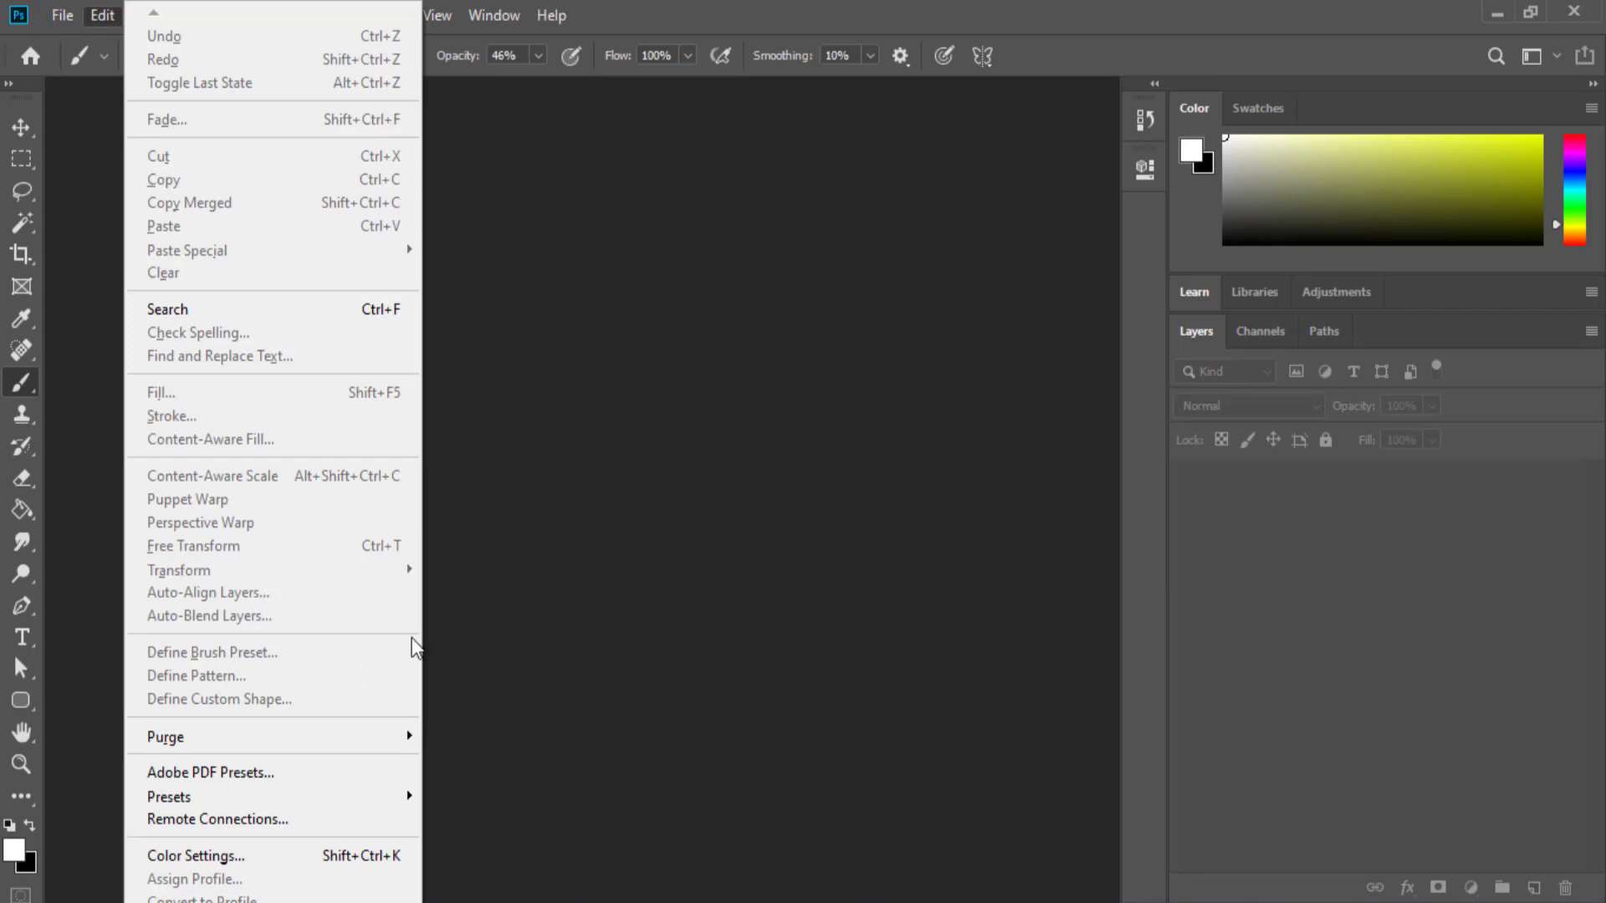
# Create a new document from the recent Custom 1280 × 720 px preset.
pyautogui.click(1049, 418)
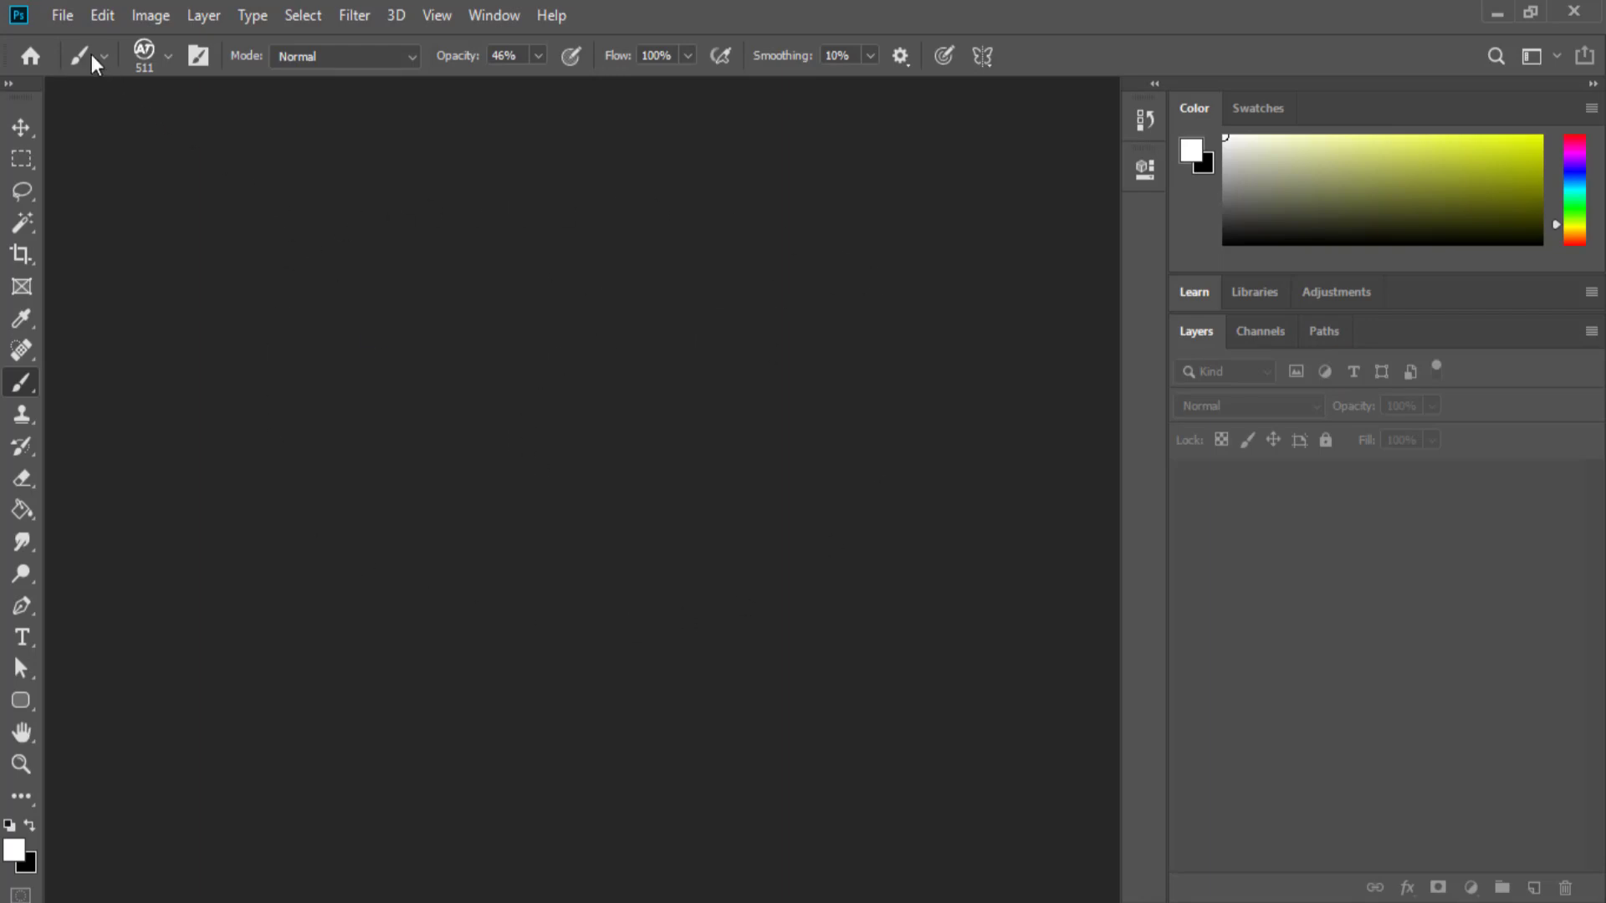
pyautogui.click(50, 24)
pyautogui.click(72, 27)
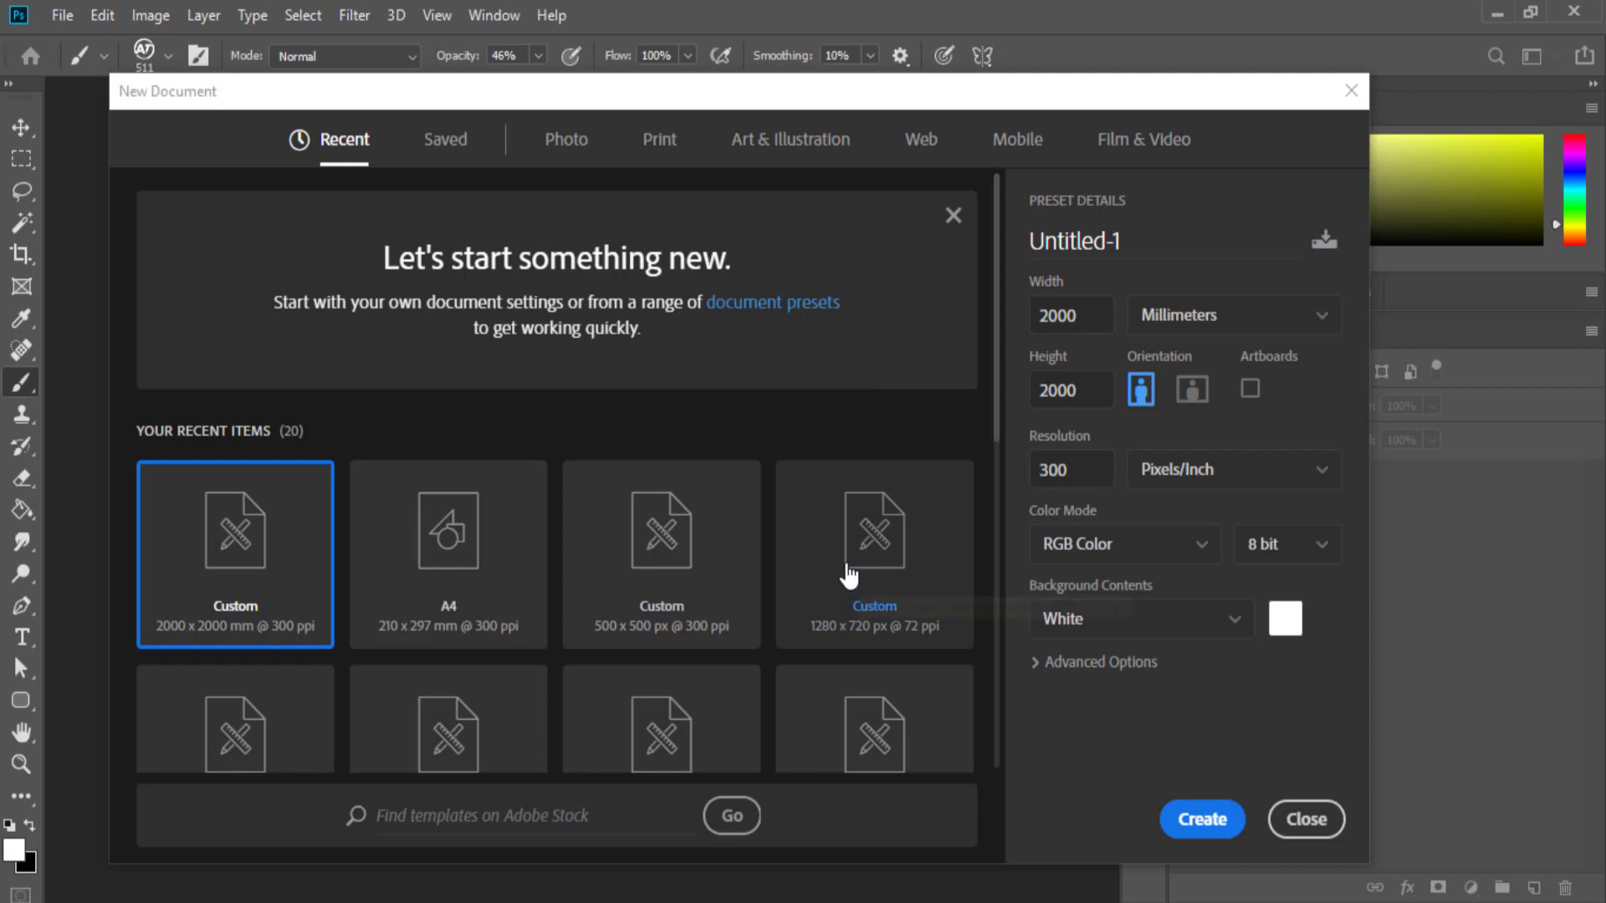
pyautogui.click(847, 575)
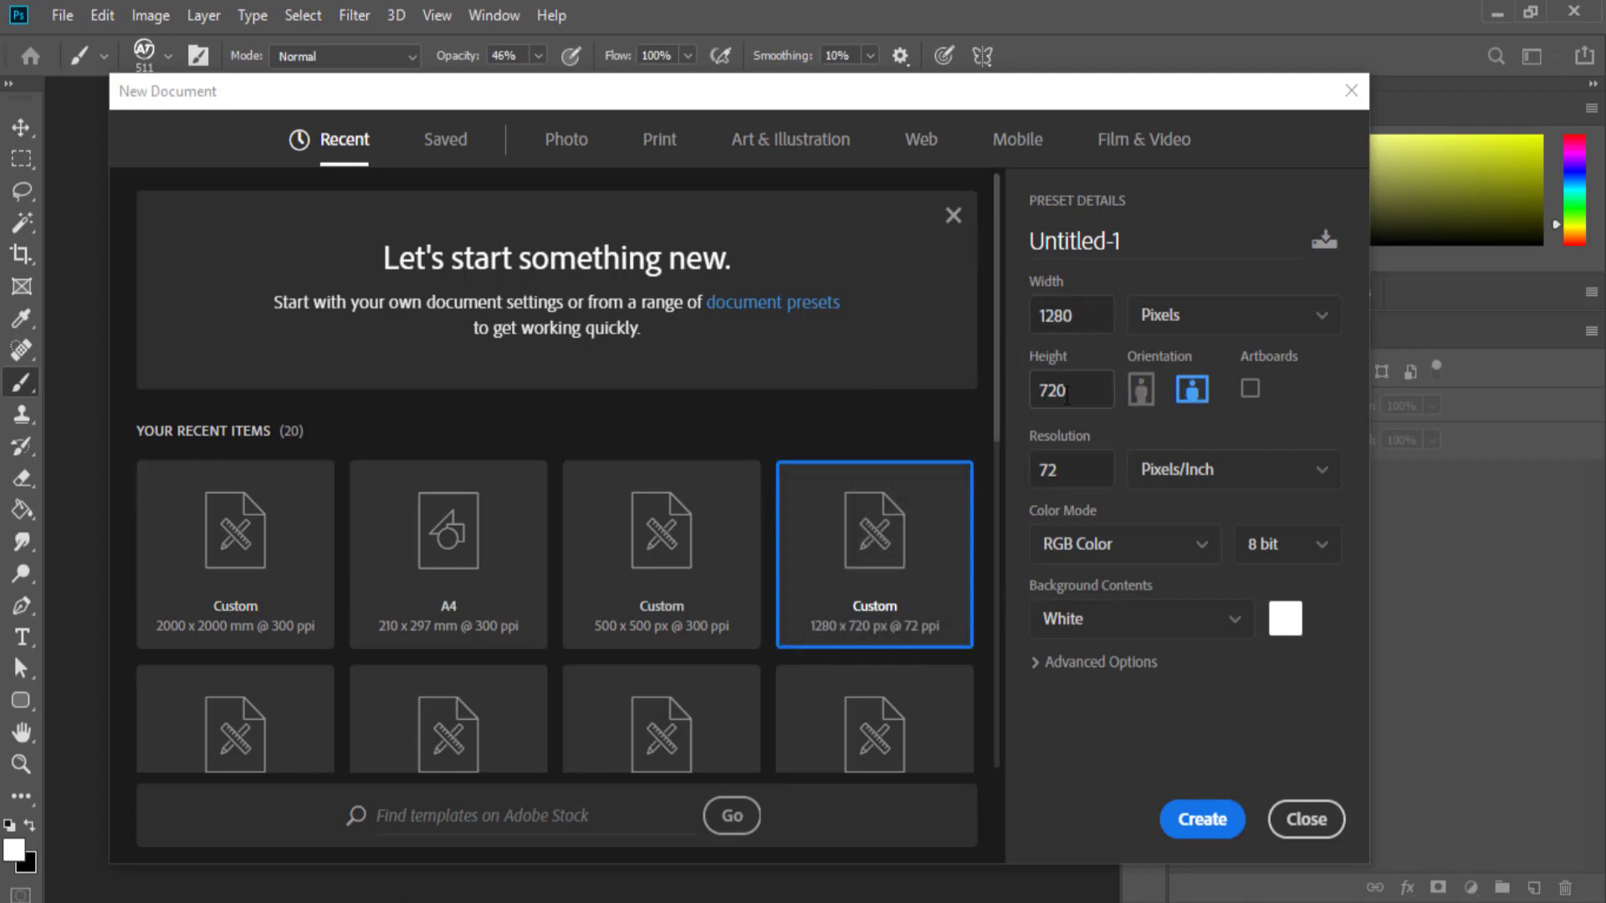
pyautogui.click(1215, 826)
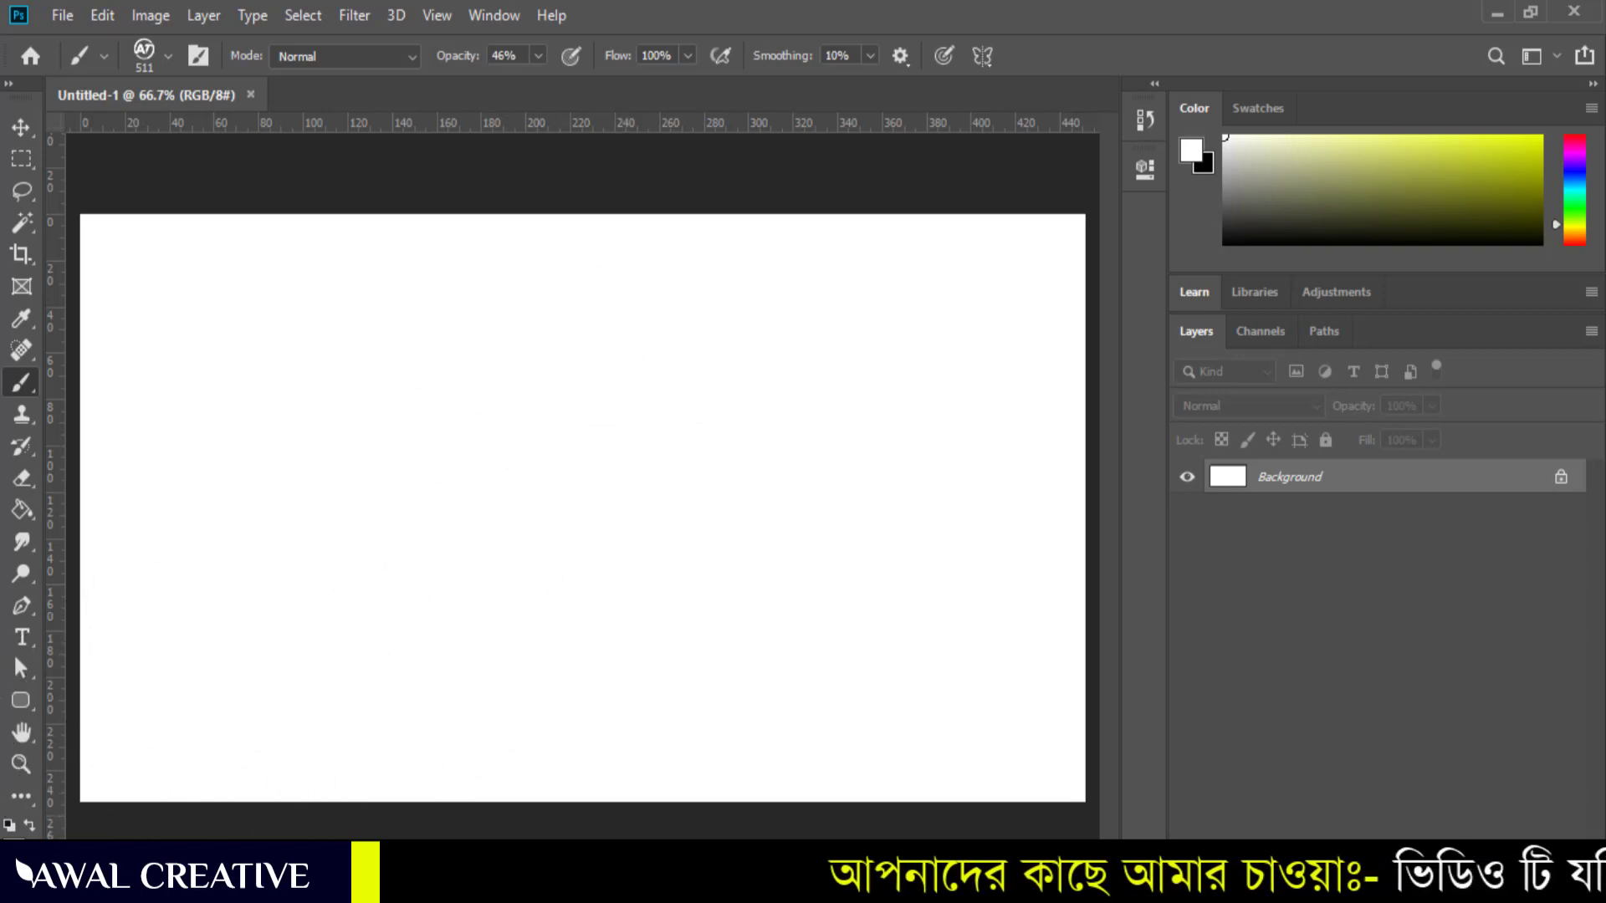
# Set the foreground colour to black in the Color Picker.
pyautogui.click(9, 824)
pyautogui.moveTo(1062, 513); pyautogui.dragTo(1019, 571)
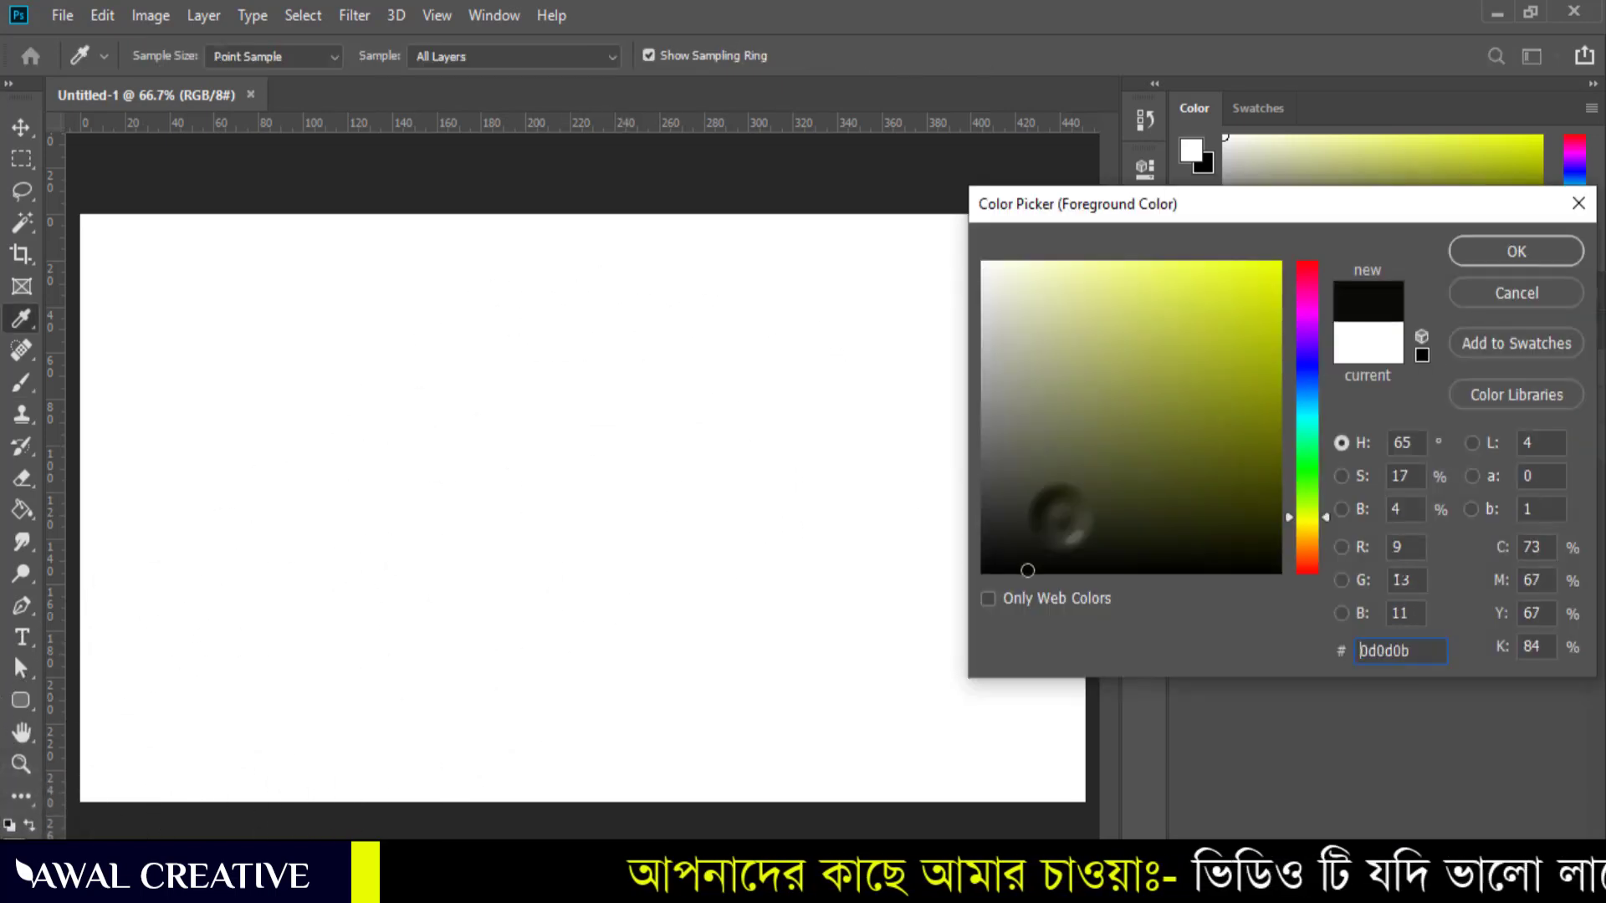
pyautogui.click(1476, 252)
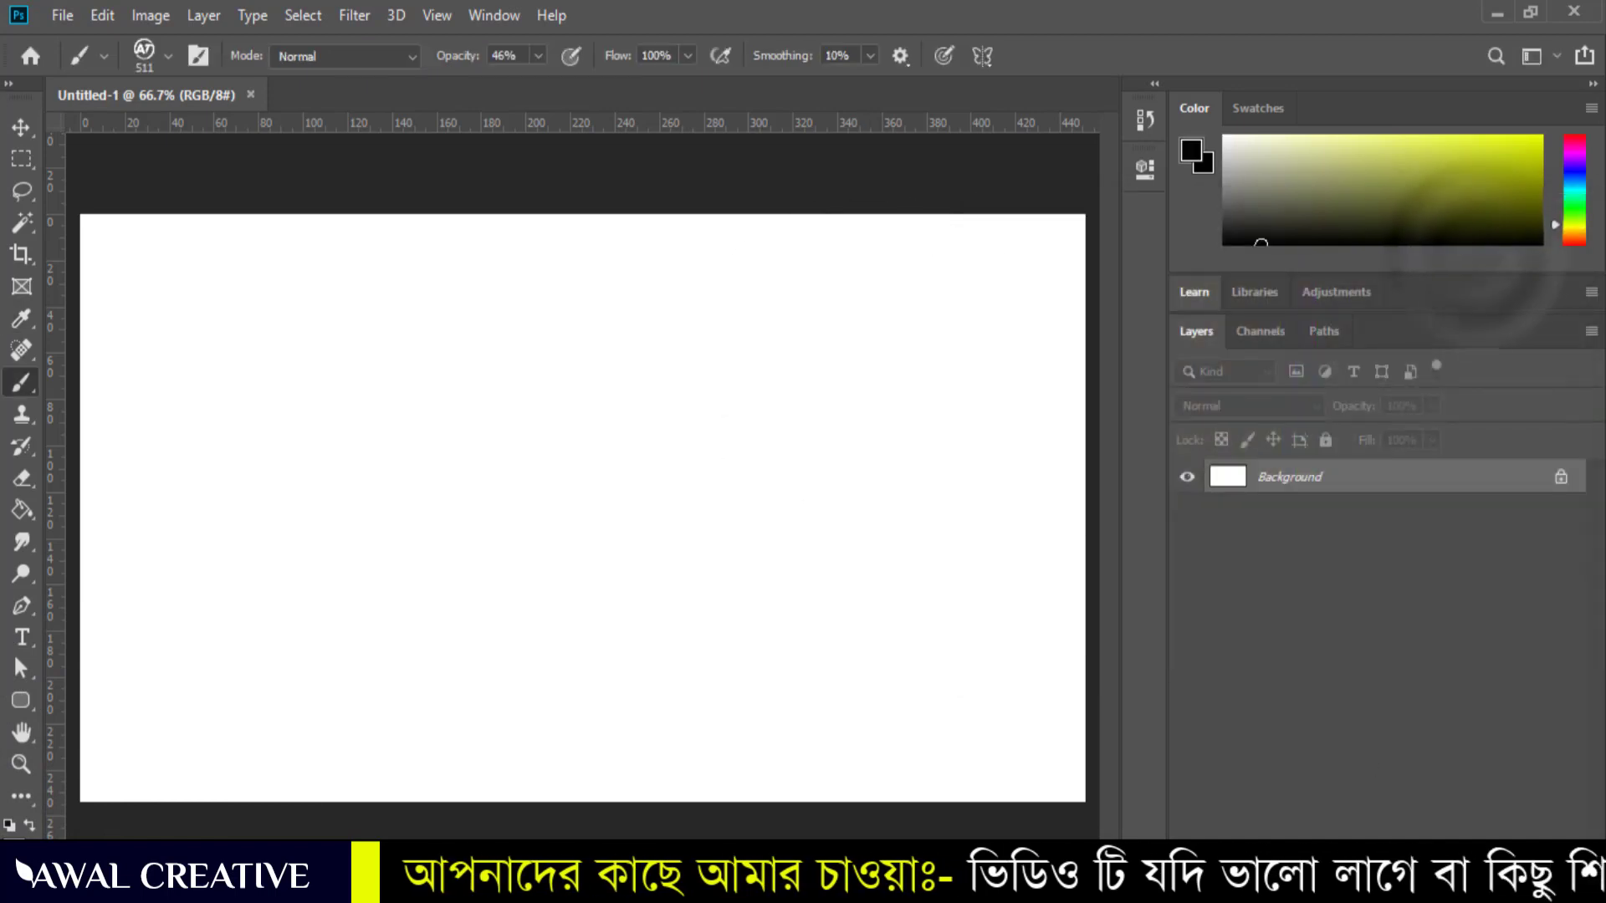
# Stamp the AT logo brush twice on a new Layer 1, then hide that layer.
pyautogui.hotkey('ctrl', 'shift', 'alt', 'n')
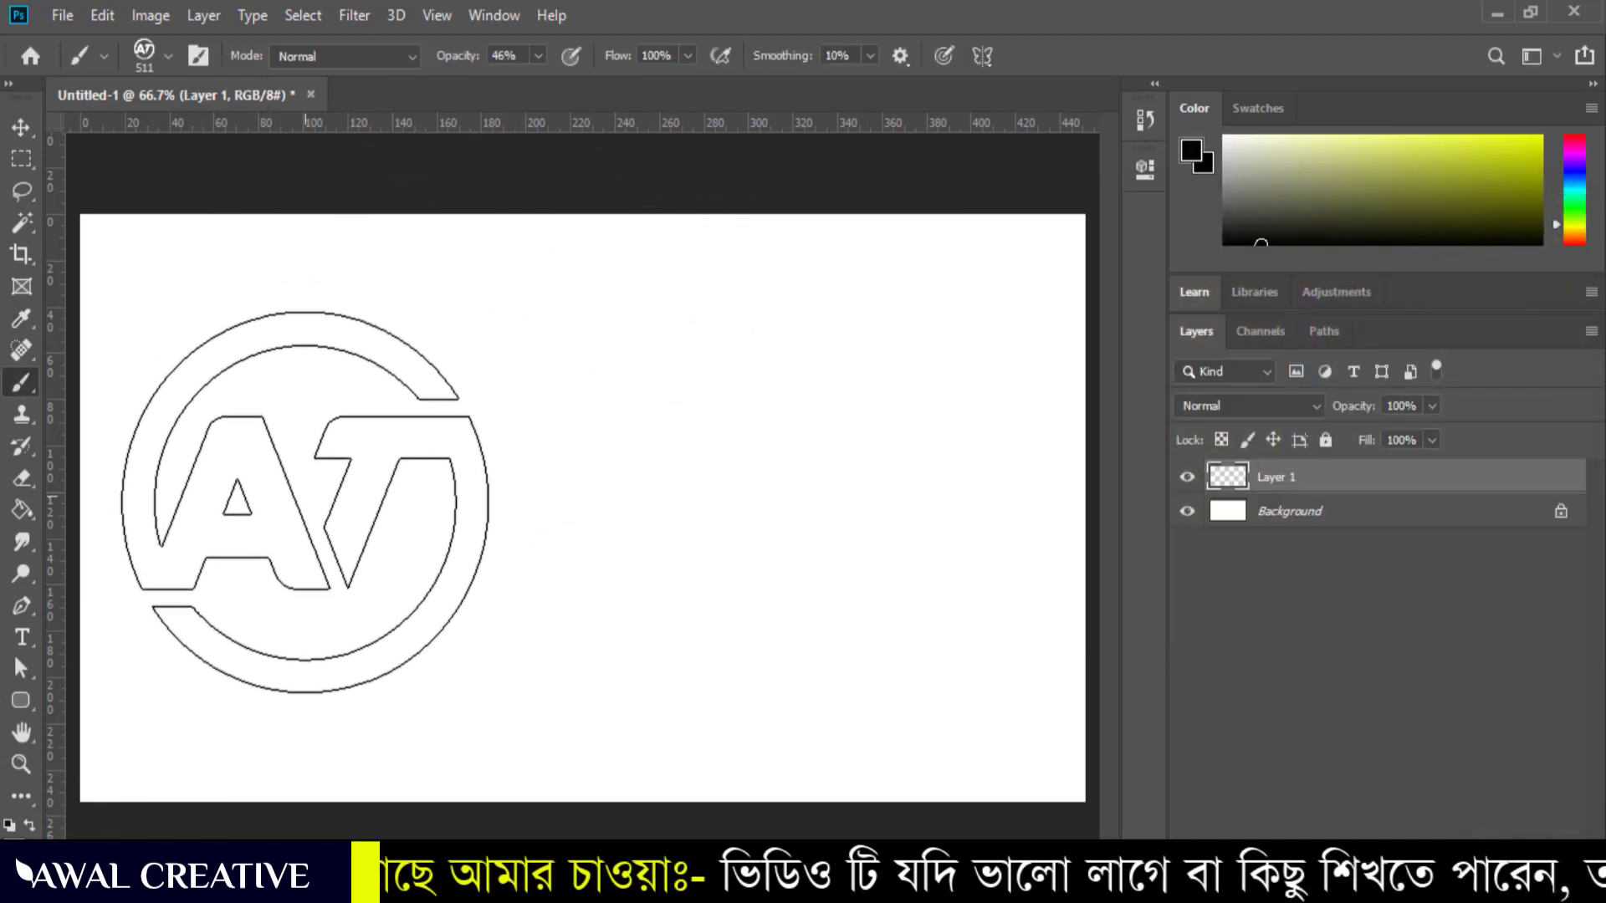
pyautogui.click(305, 502)
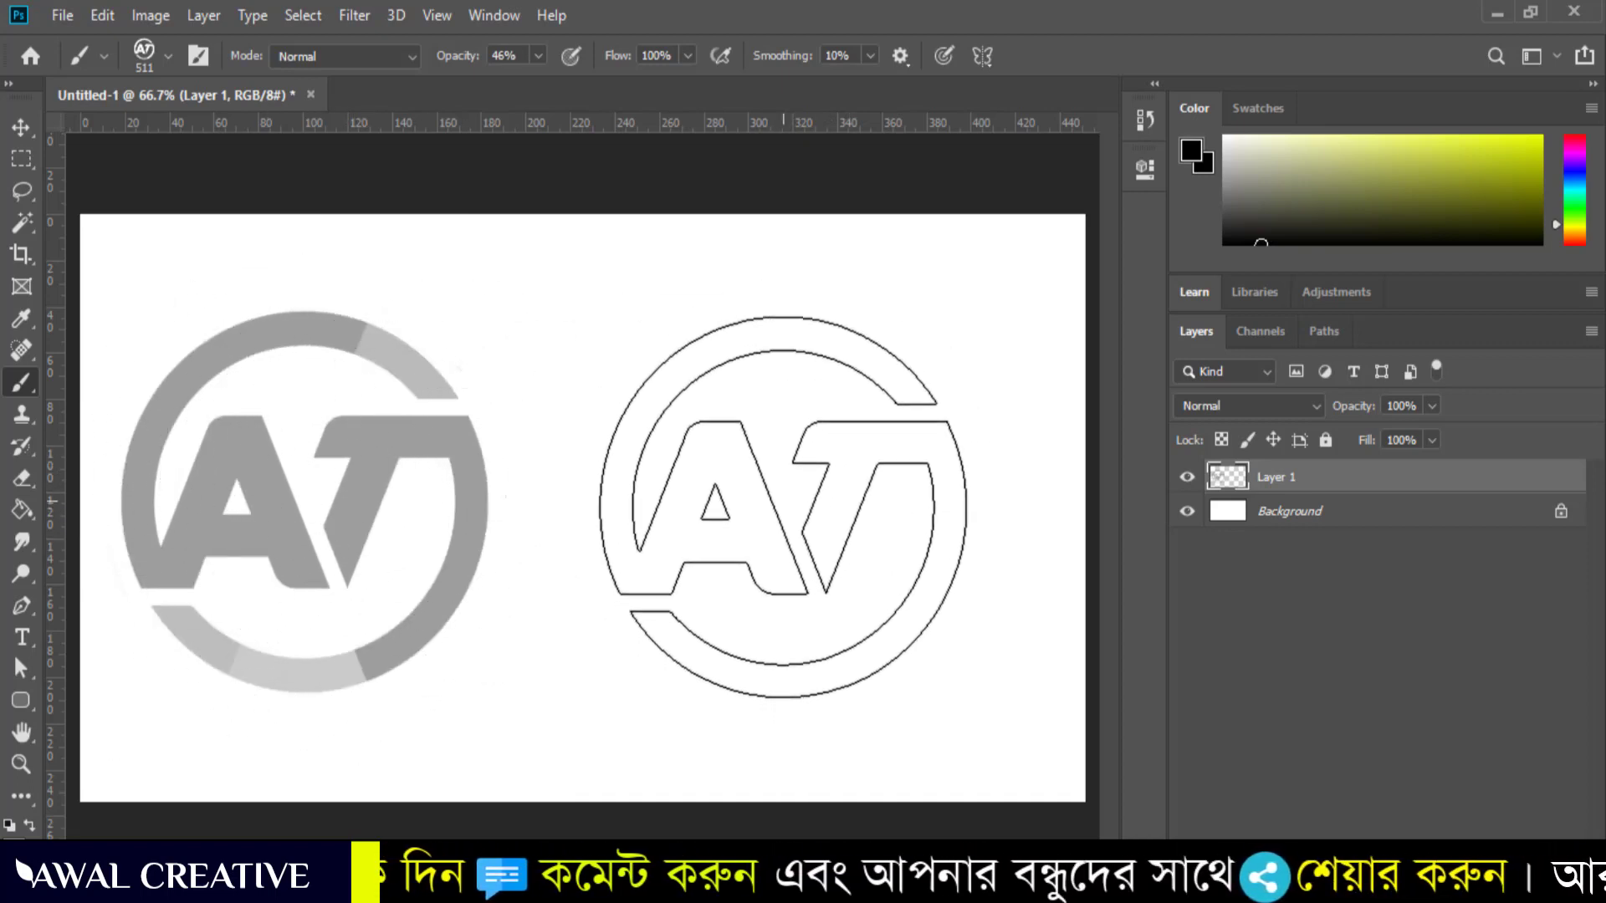
pyautogui.click(786, 510)
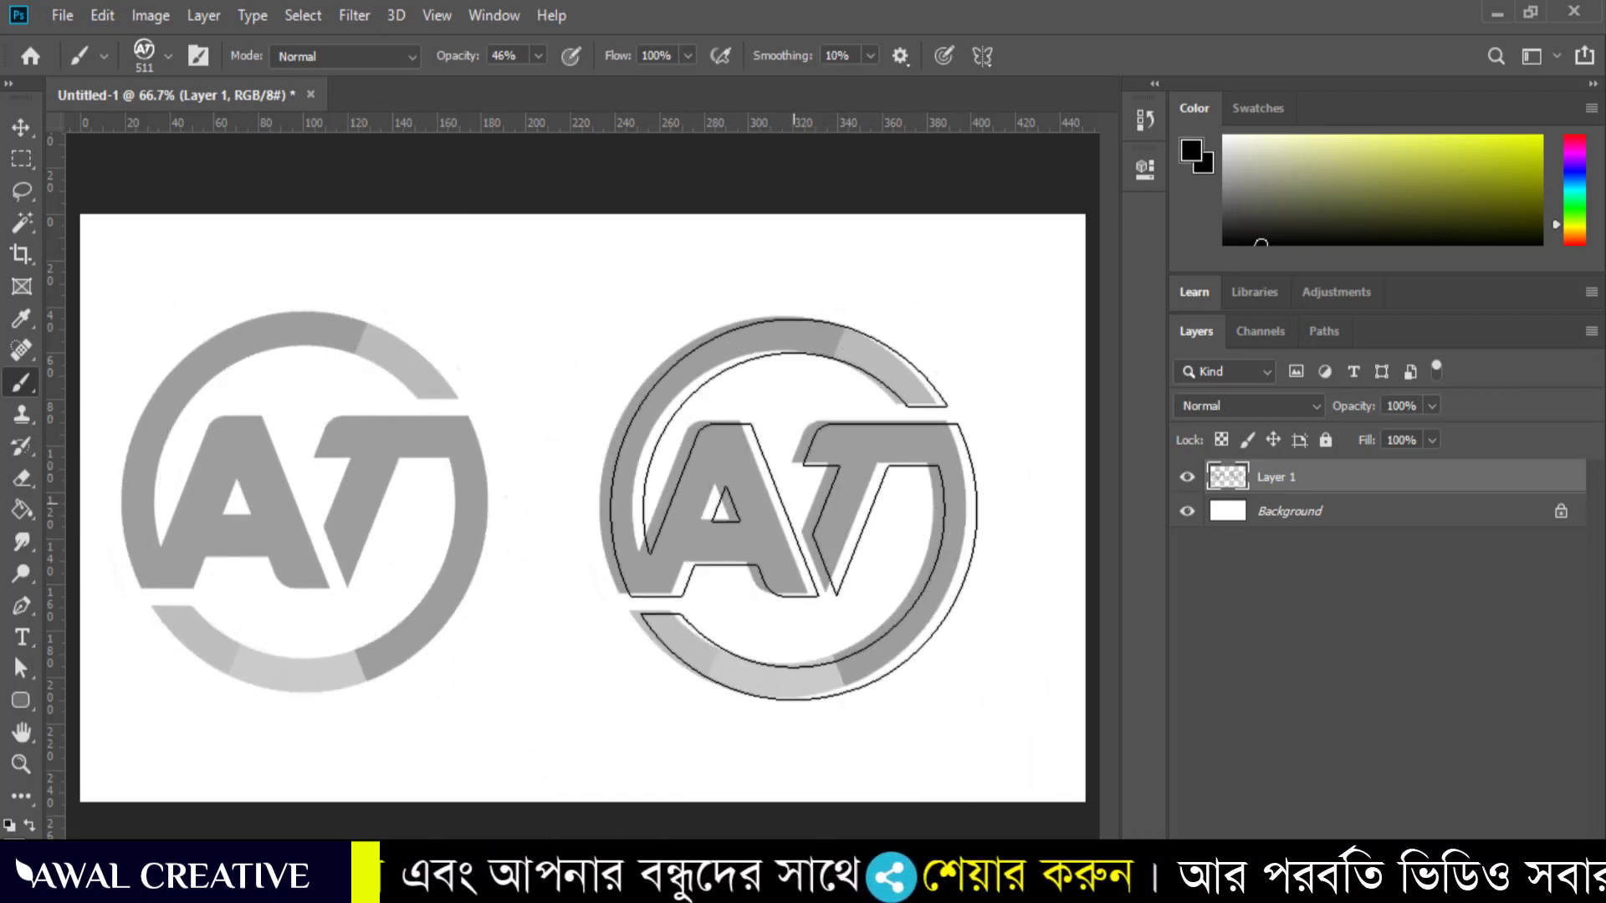
pyautogui.click(1187, 479)
# Add a new layer and select the 'text' calligraphy brush preset.
pyautogui.hotkey('ctrl', 'shift', 'alt', 'n')
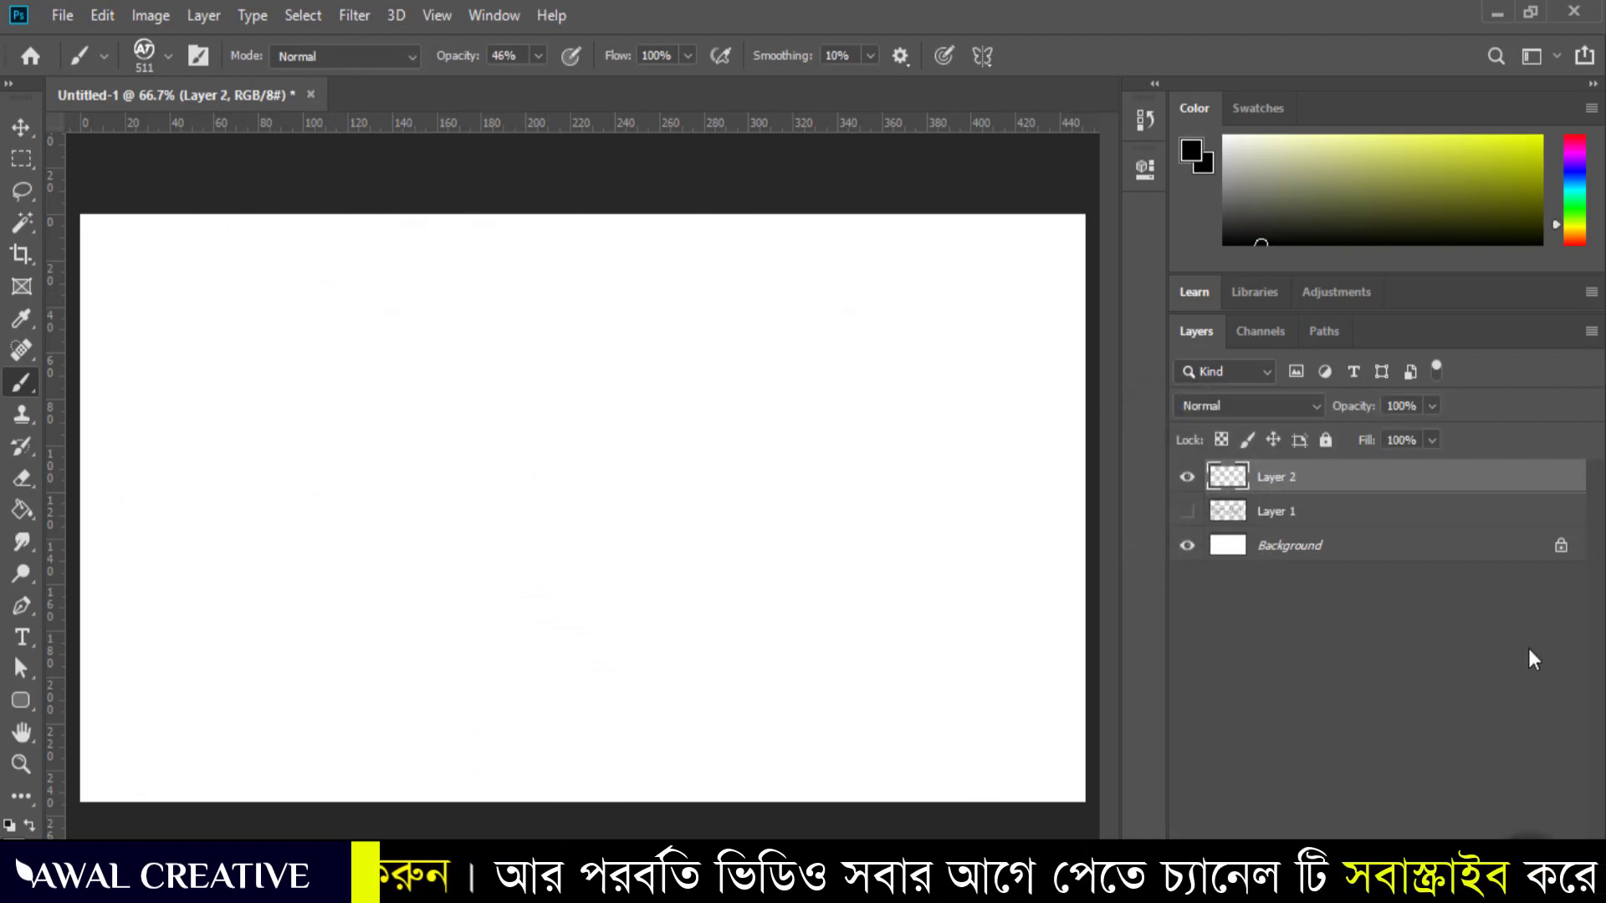
pyautogui.click(169, 55)
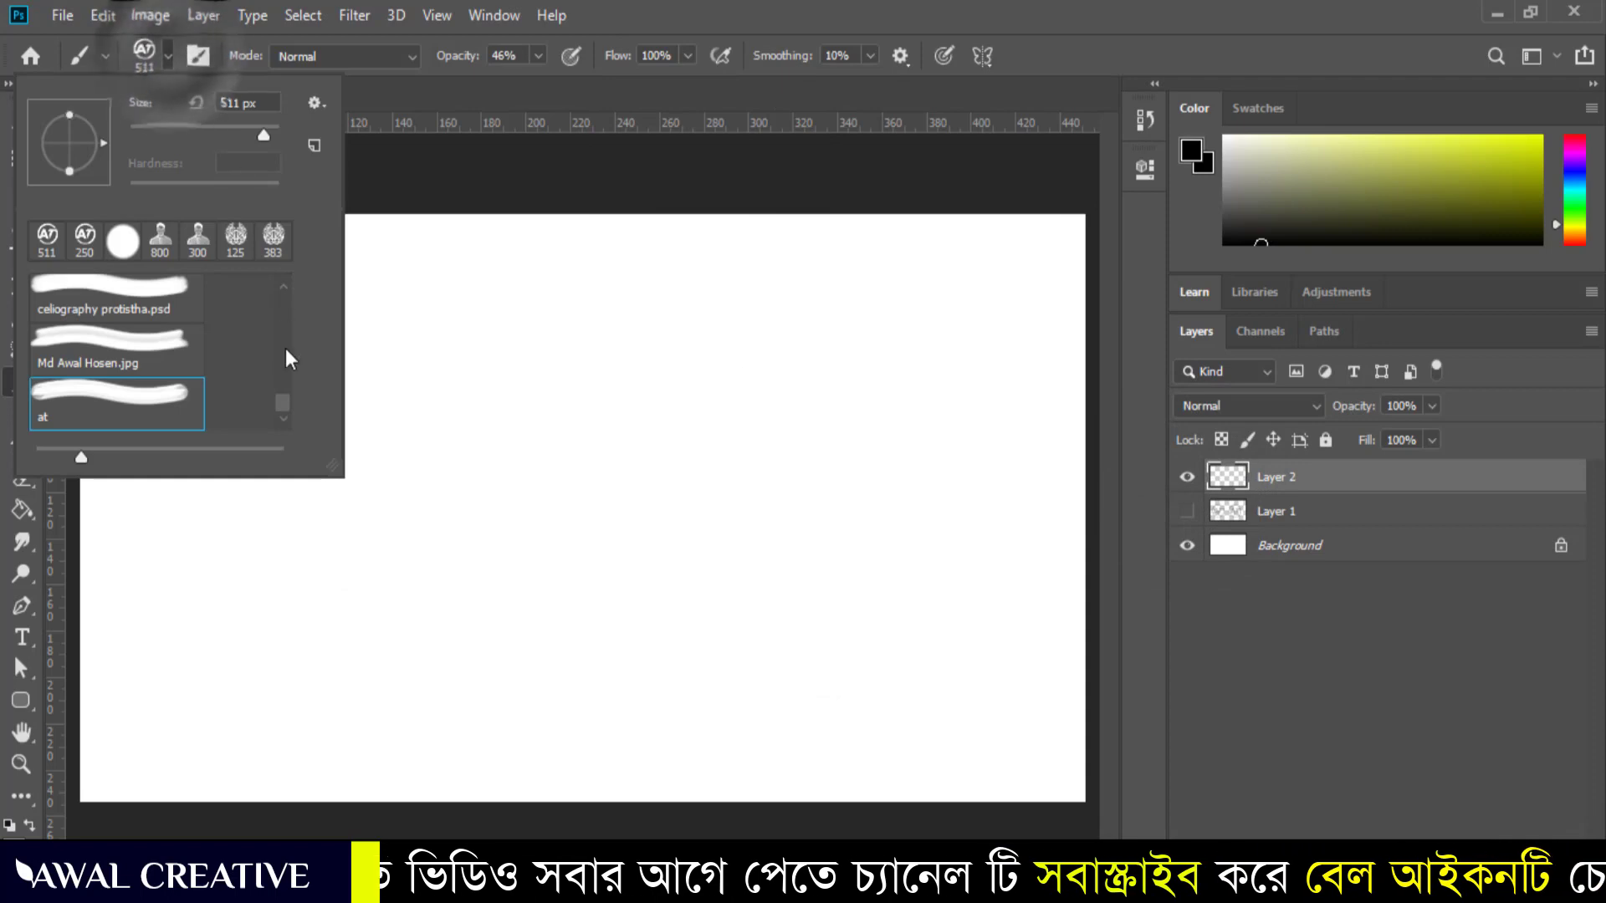
pyautogui.click(134, 305)
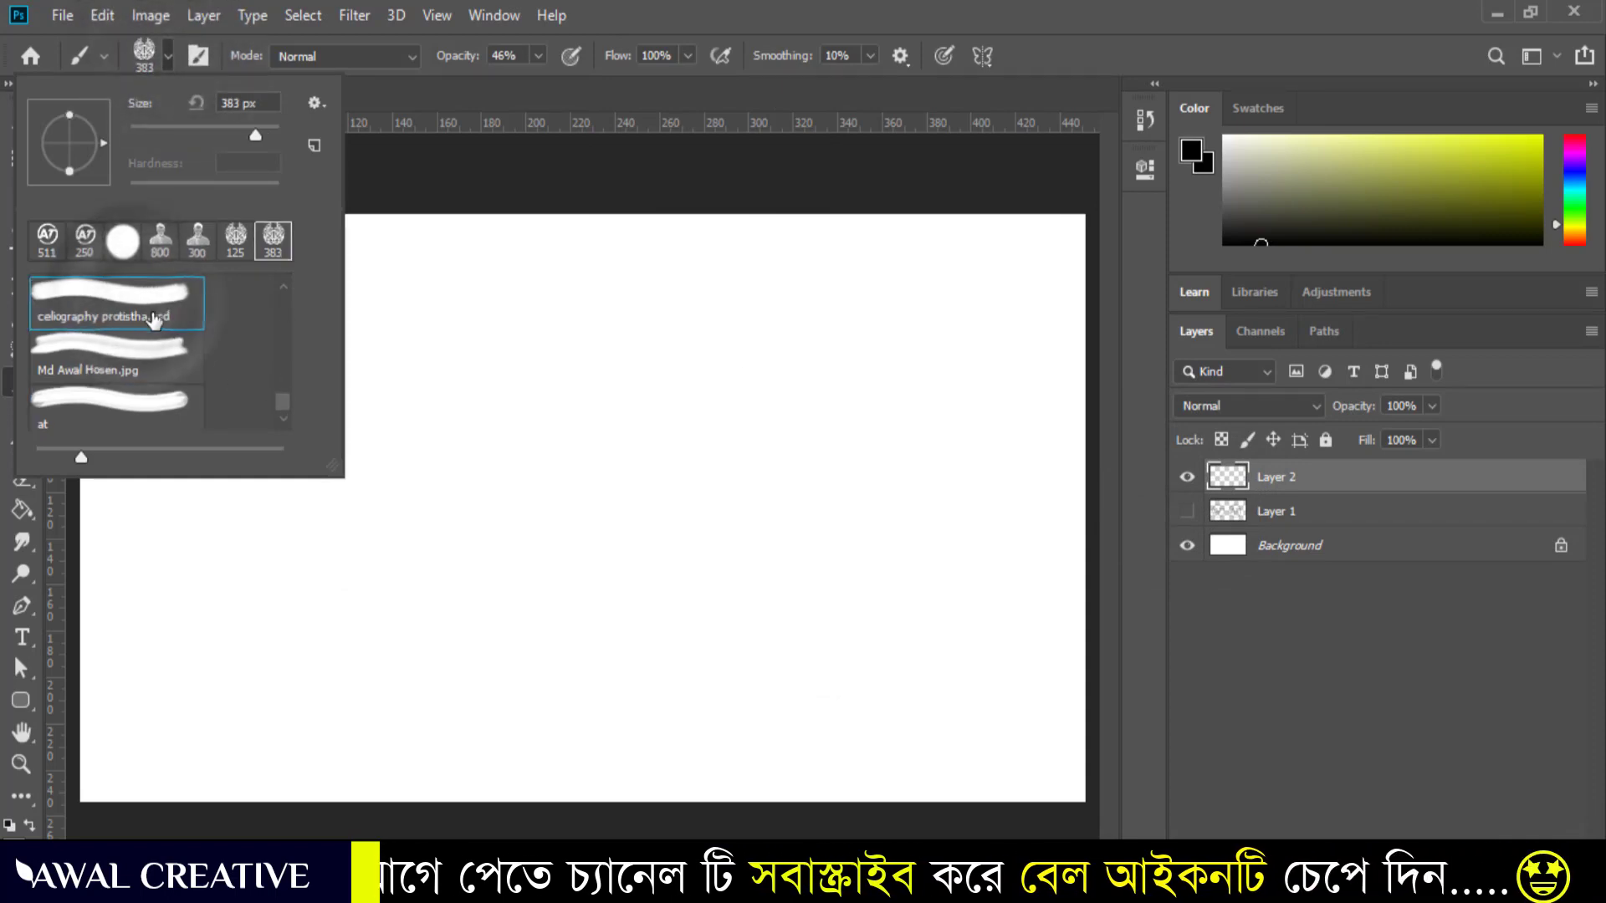
pyautogui.moveTo(289, 400); pyautogui.dragTo(289, 363)
pyautogui.click(150, 356)
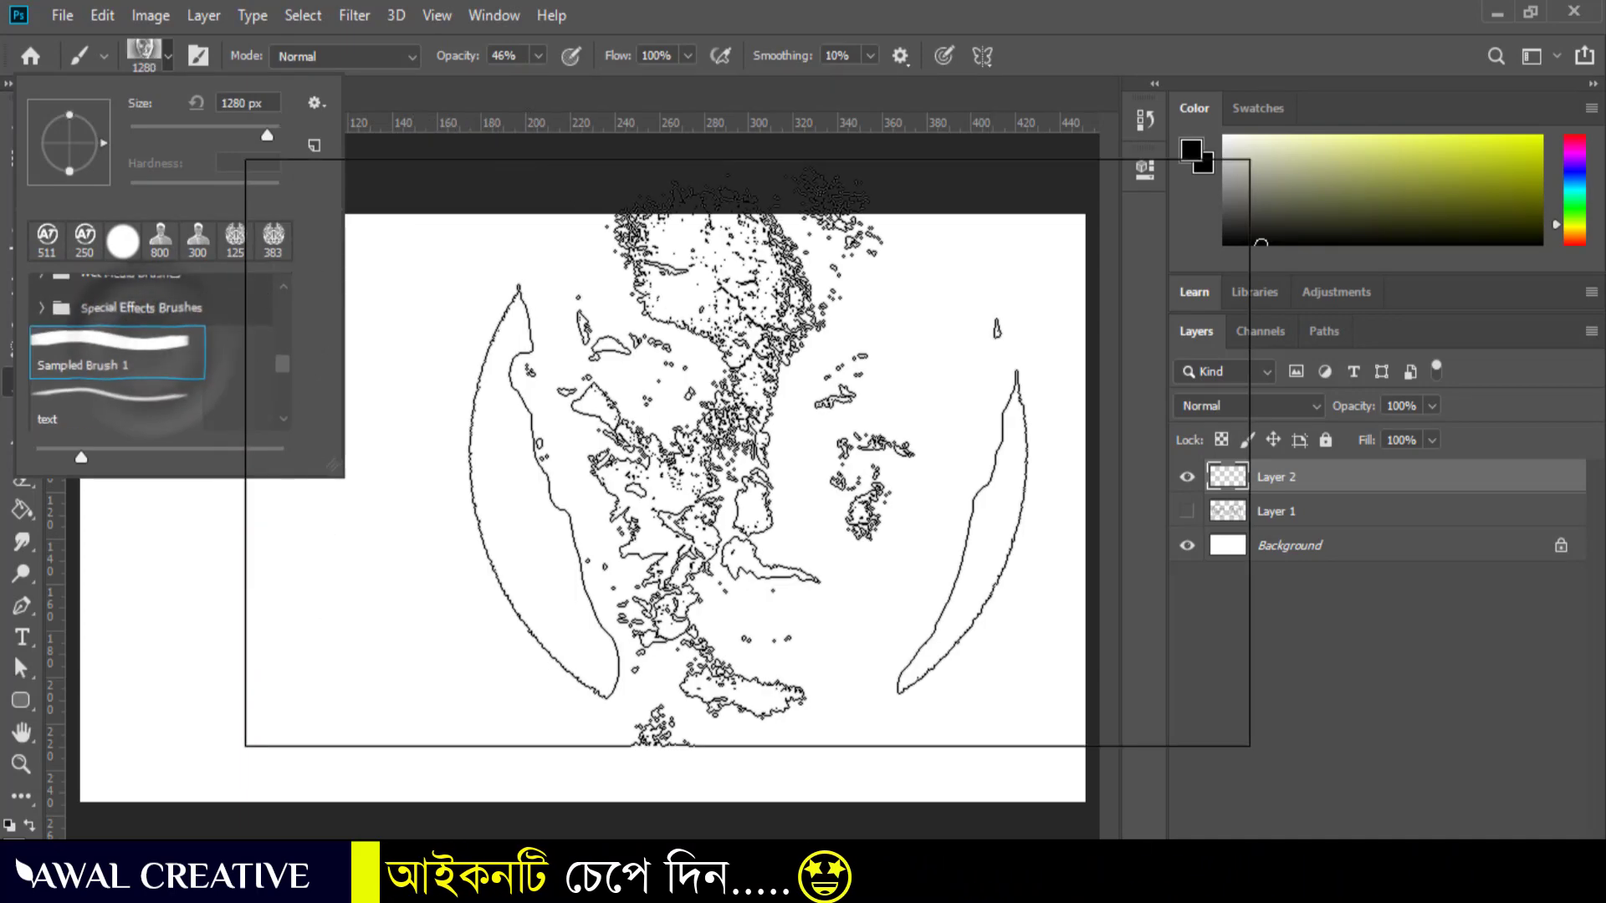
pyautogui.click(162, 392)
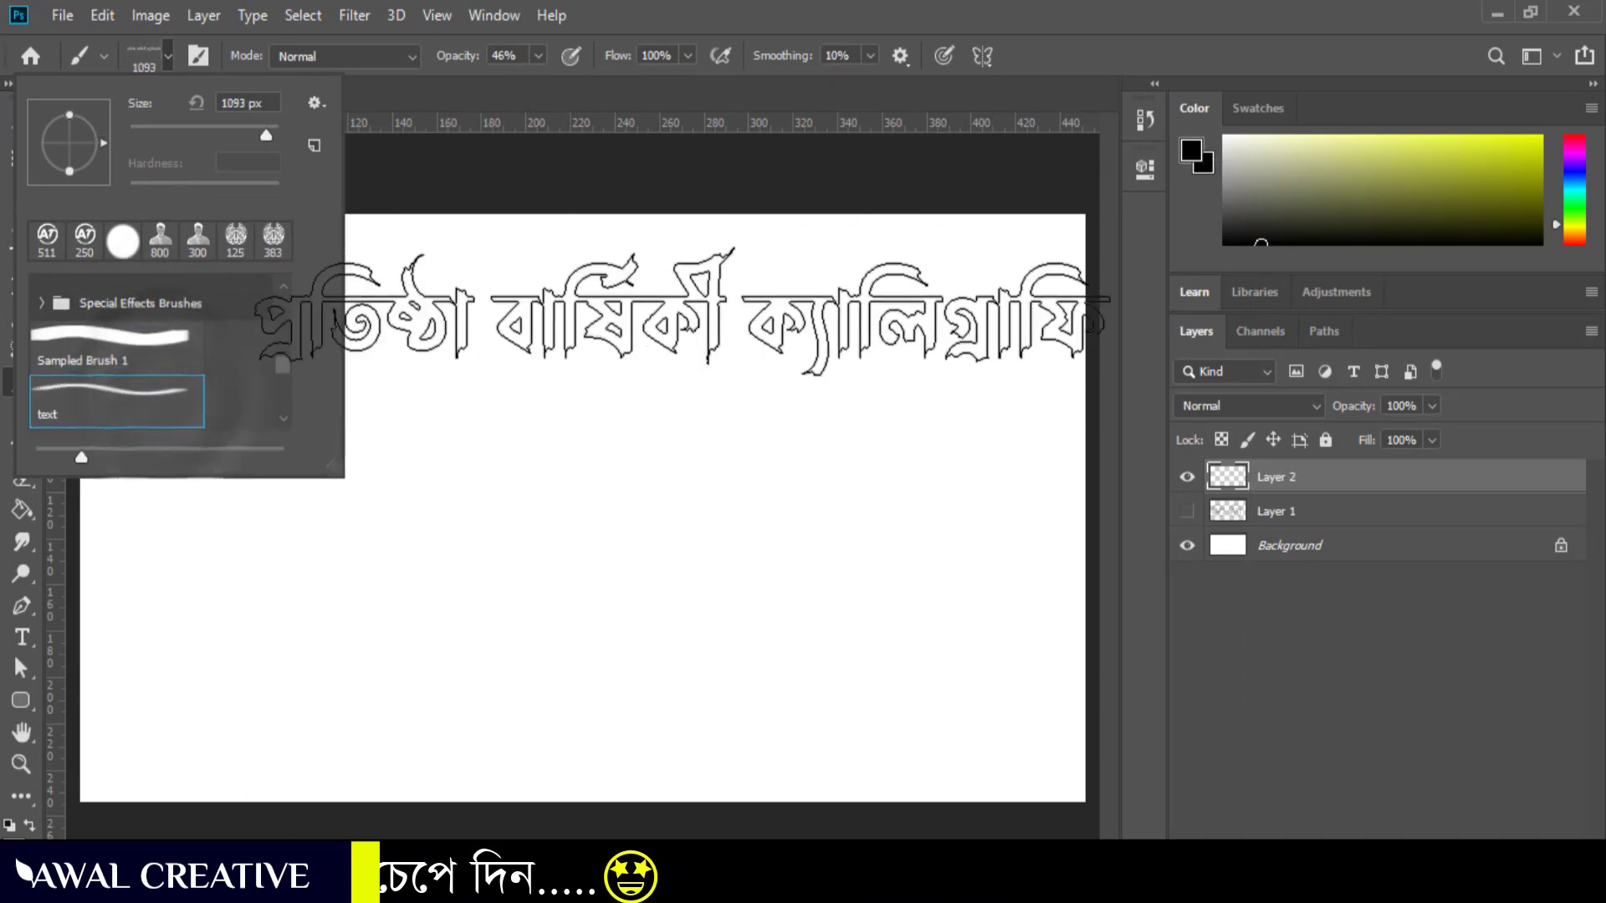
pyautogui.press('Return')
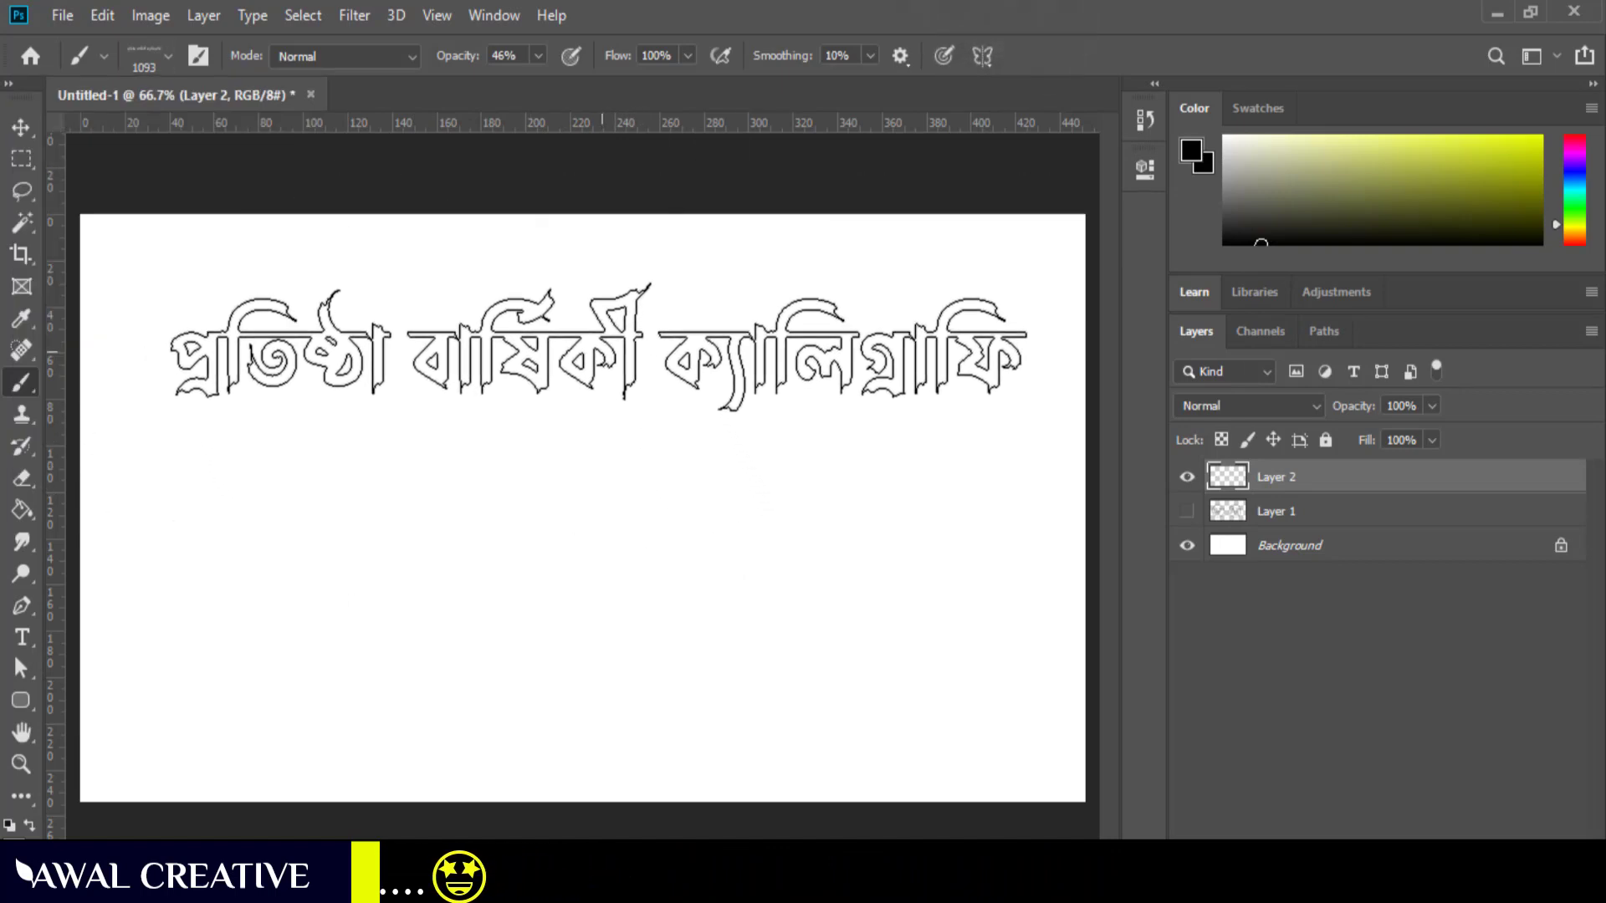
# Test the text brush with two stamps and a stroke, then delete Layer 2.
pyautogui.click(595, 348)
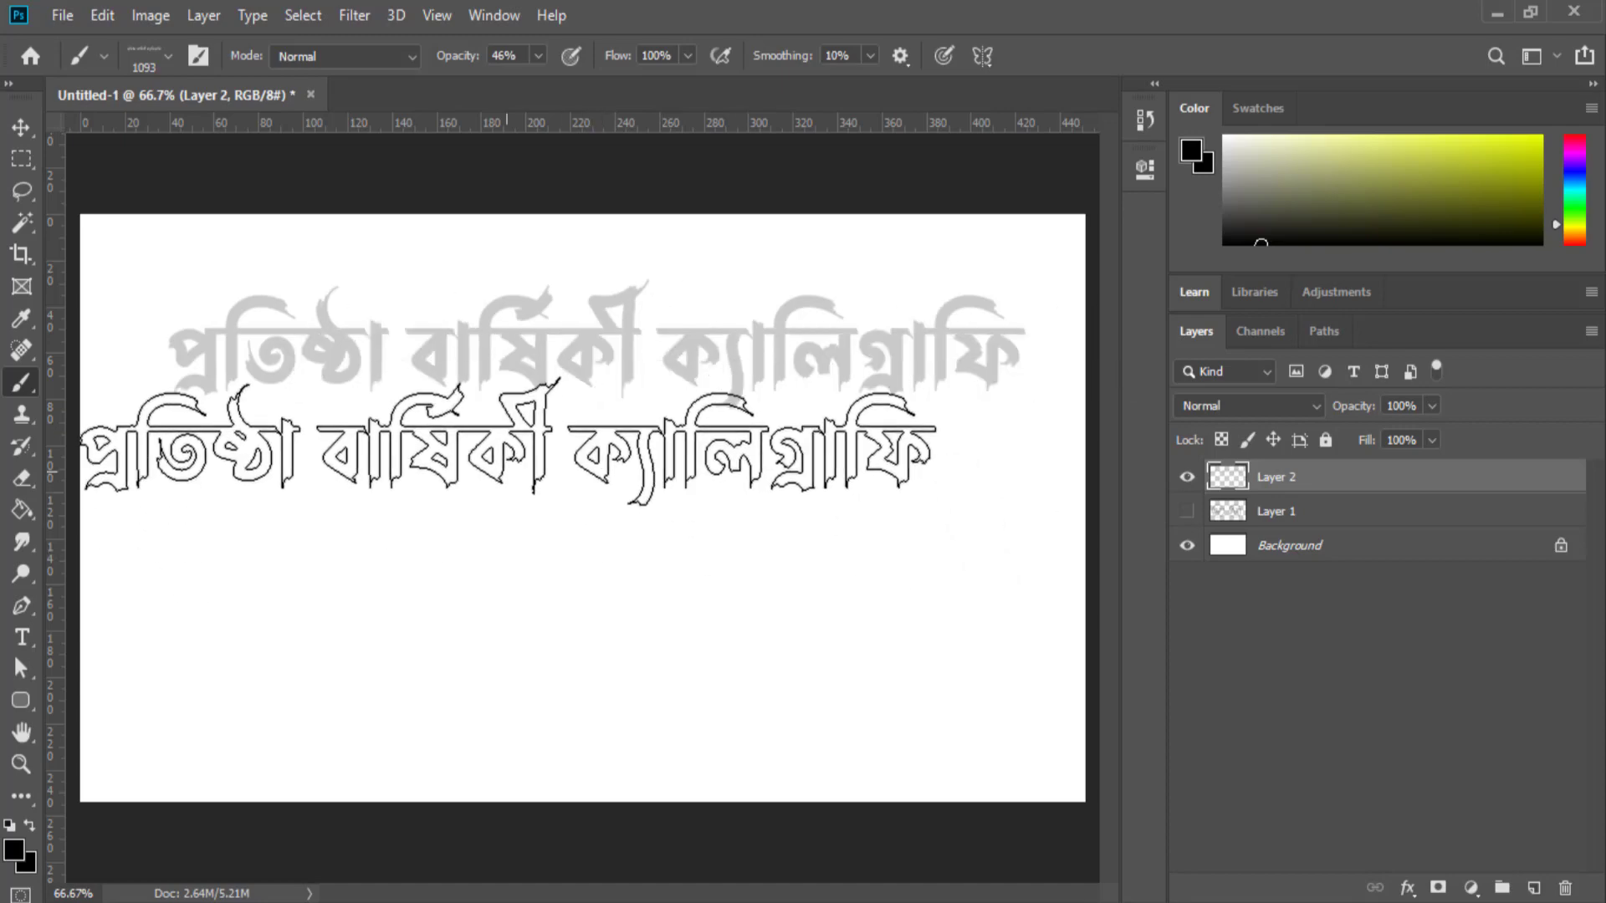
pyautogui.click(602, 450)
pyautogui.moveTo(599, 477)
pyautogui.mouseDown()
pyautogui.moveTo(569, 619)
pyautogui.moveTo(624, 665)
pyautogui.moveTo(484, 270)
pyautogui.moveTo(649, 310)
pyautogui.moveTo(618, 574)
pyautogui.moveTo(591, 448)
pyautogui.moveTo(1037, 502)
pyautogui.mouseUp()
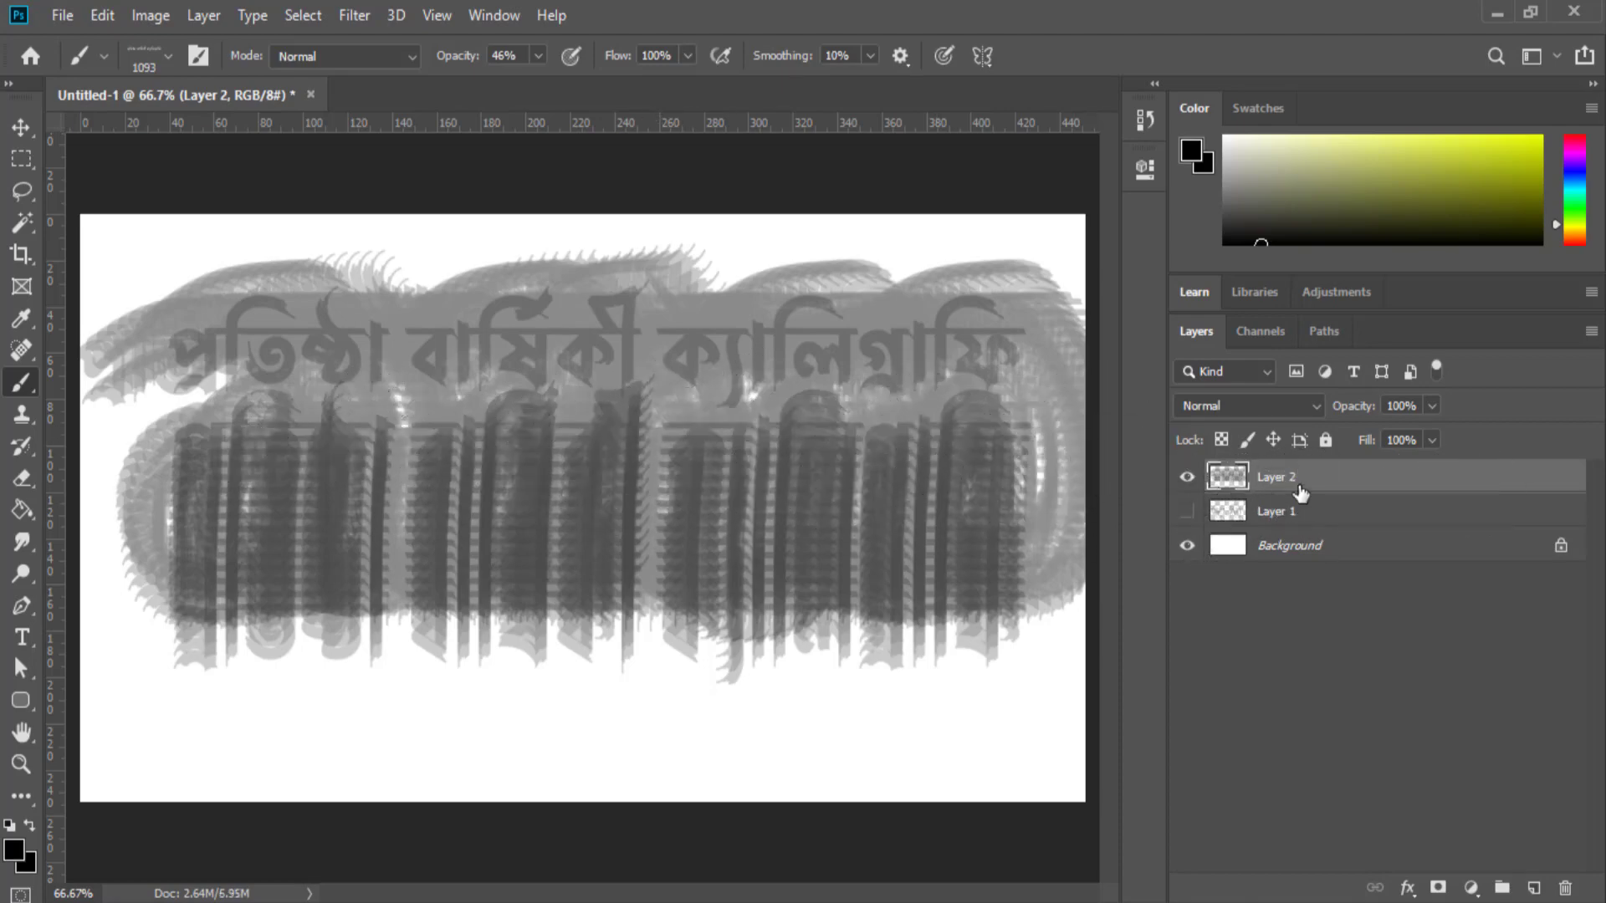
pyautogui.moveTo(1347, 479); pyautogui.dragTo(1567, 883)
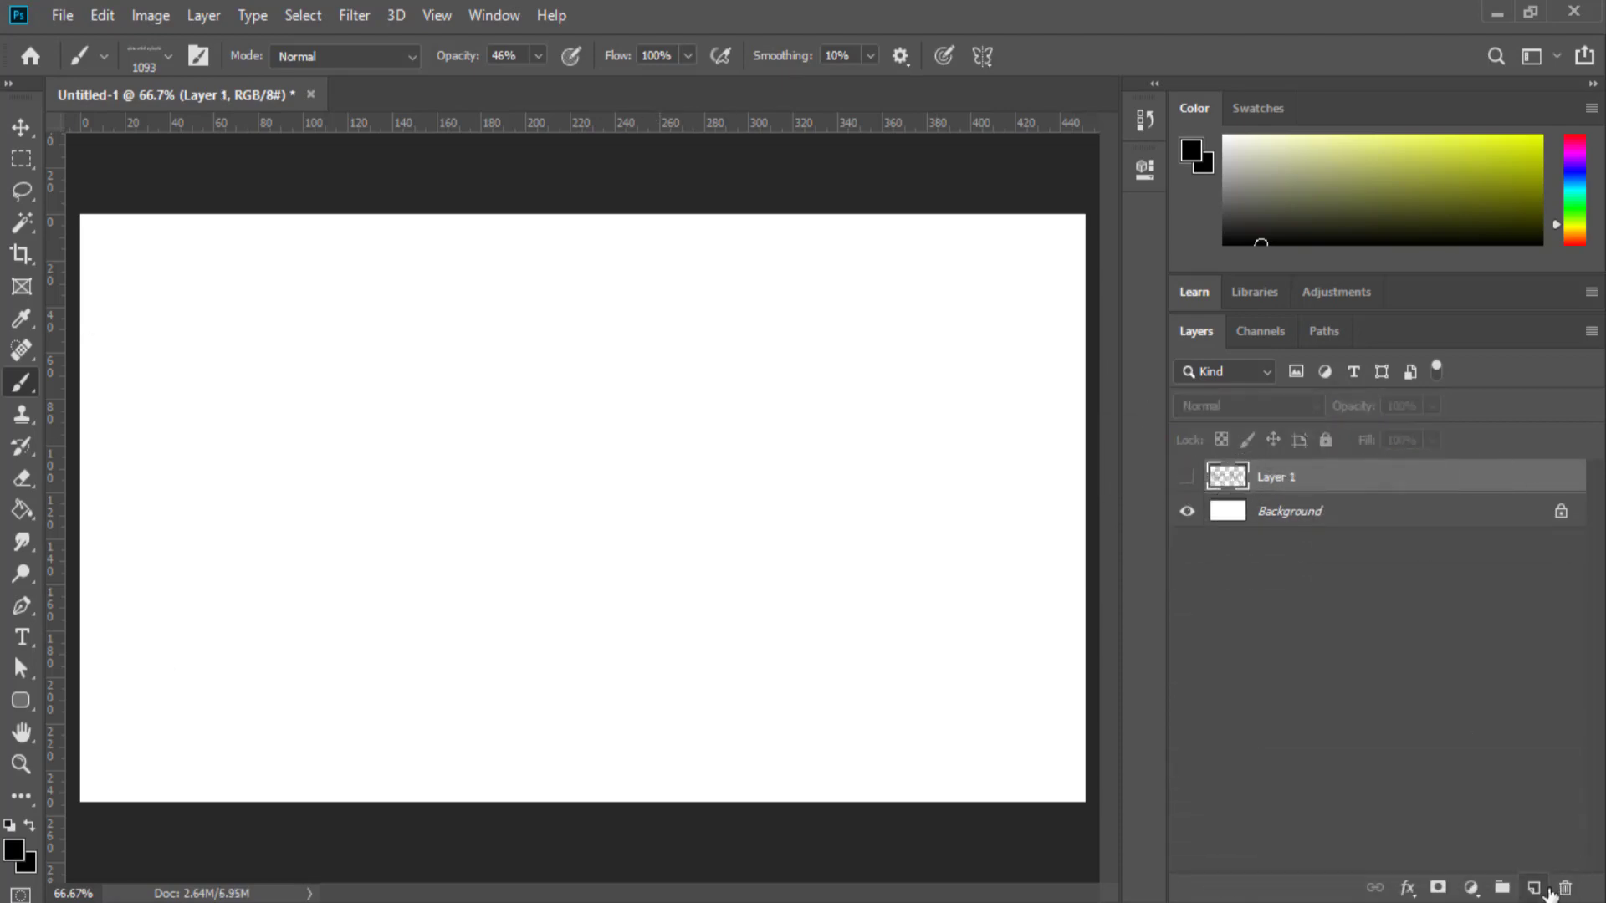
# On a fresh Layer 2, shrink the text brush to 400 px, test it, then delete the layer.
pyautogui.click(1534, 886)
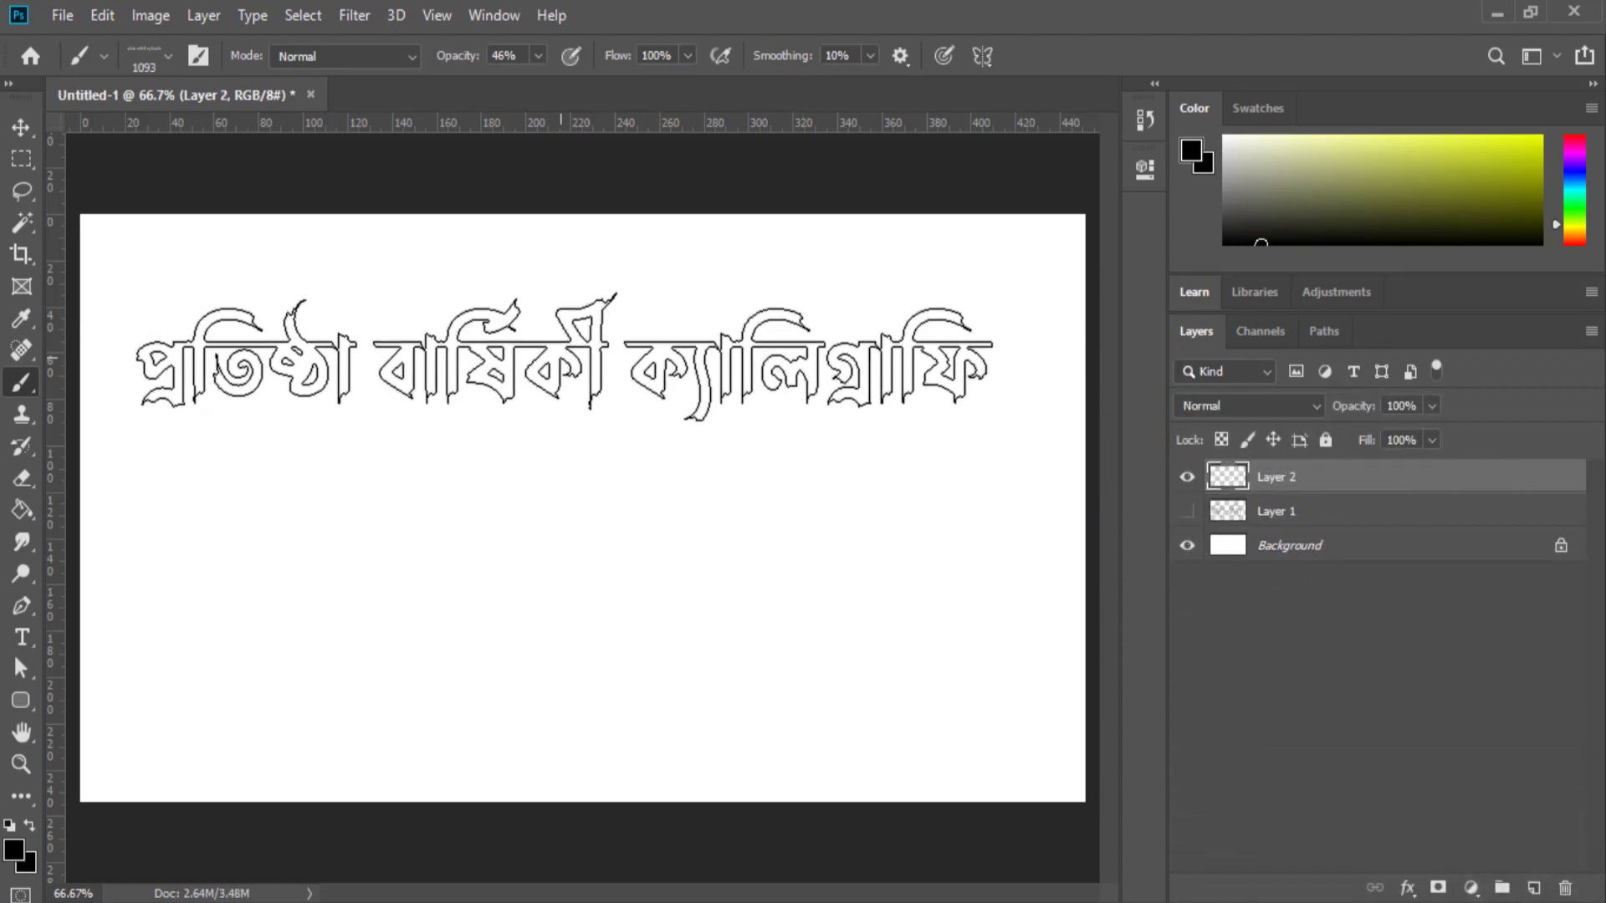
pyautogui.press('[')
pyautogui.press('[')
pyautogui.press('[')
pyautogui.press('[')
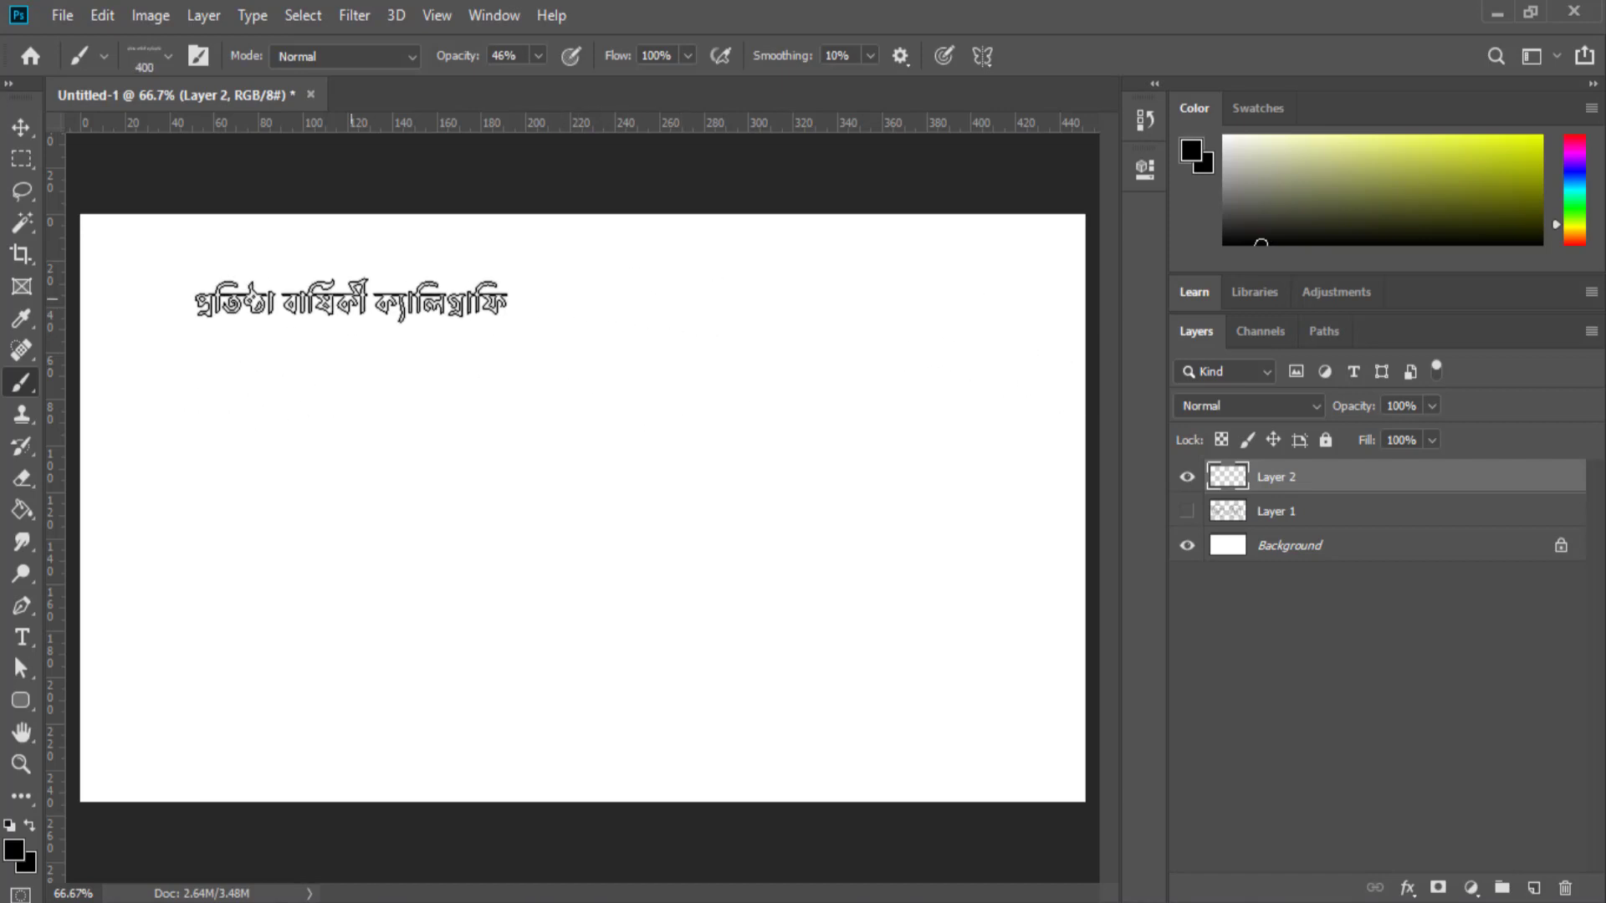
pyautogui.moveTo(259, 268)
pyautogui.mouseDown()
pyautogui.moveTo(328, 391)
pyautogui.moveTo(330, 574)
pyautogui.mouseUp()
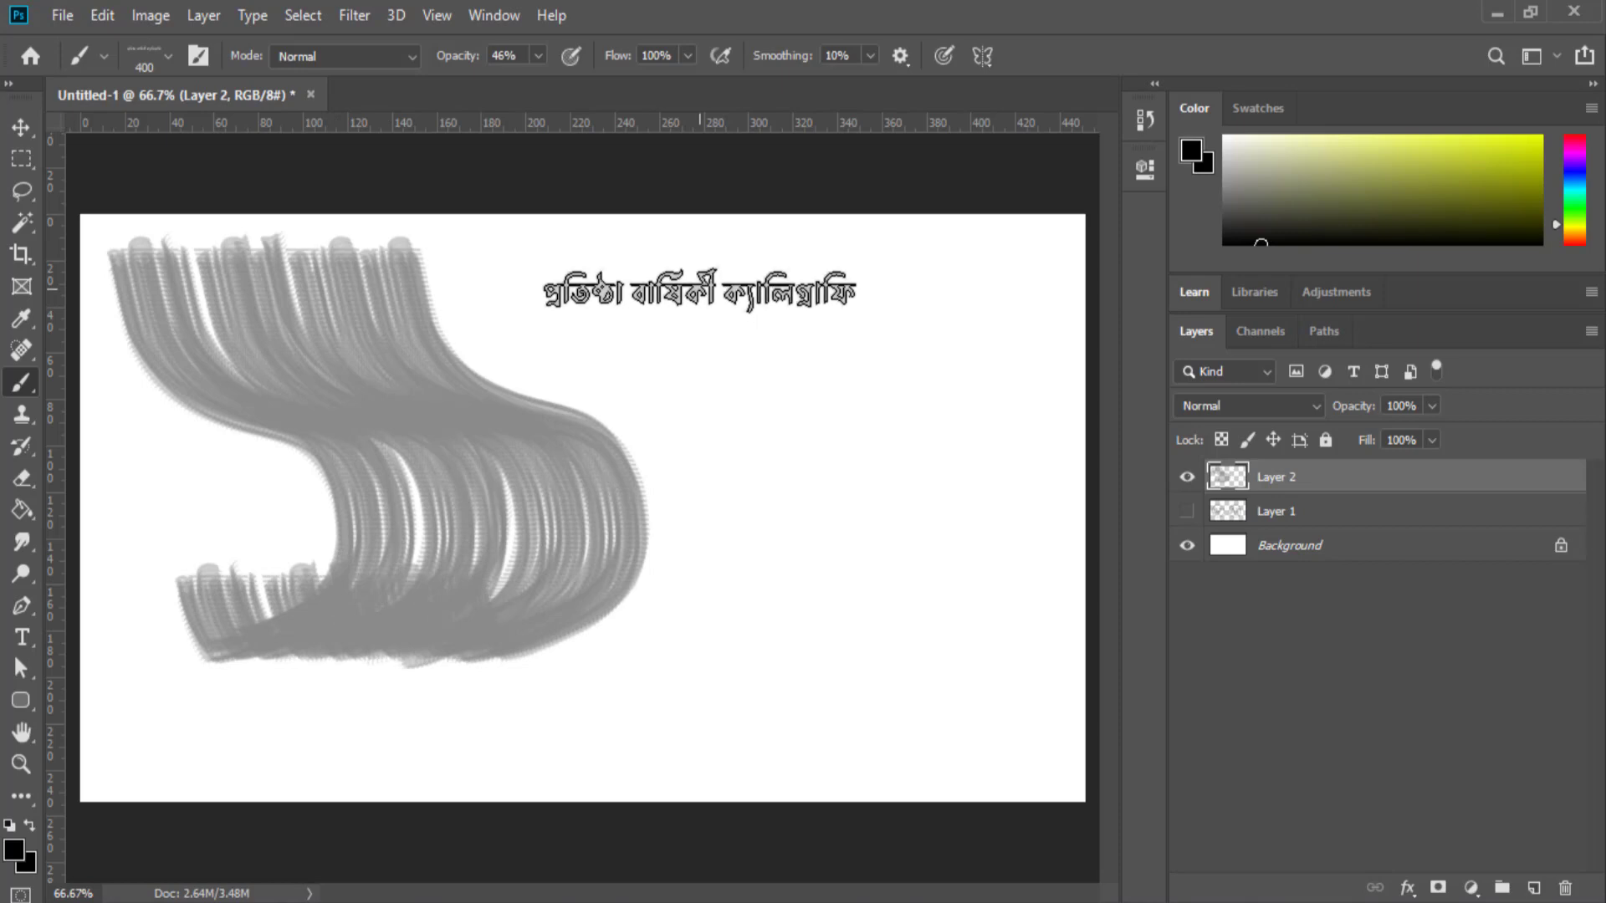
pyautogui.click(698, 290)
pyautogui.click(824, 369)
pyautogui.click(878, 508)
pyautogui.click(891, 658)
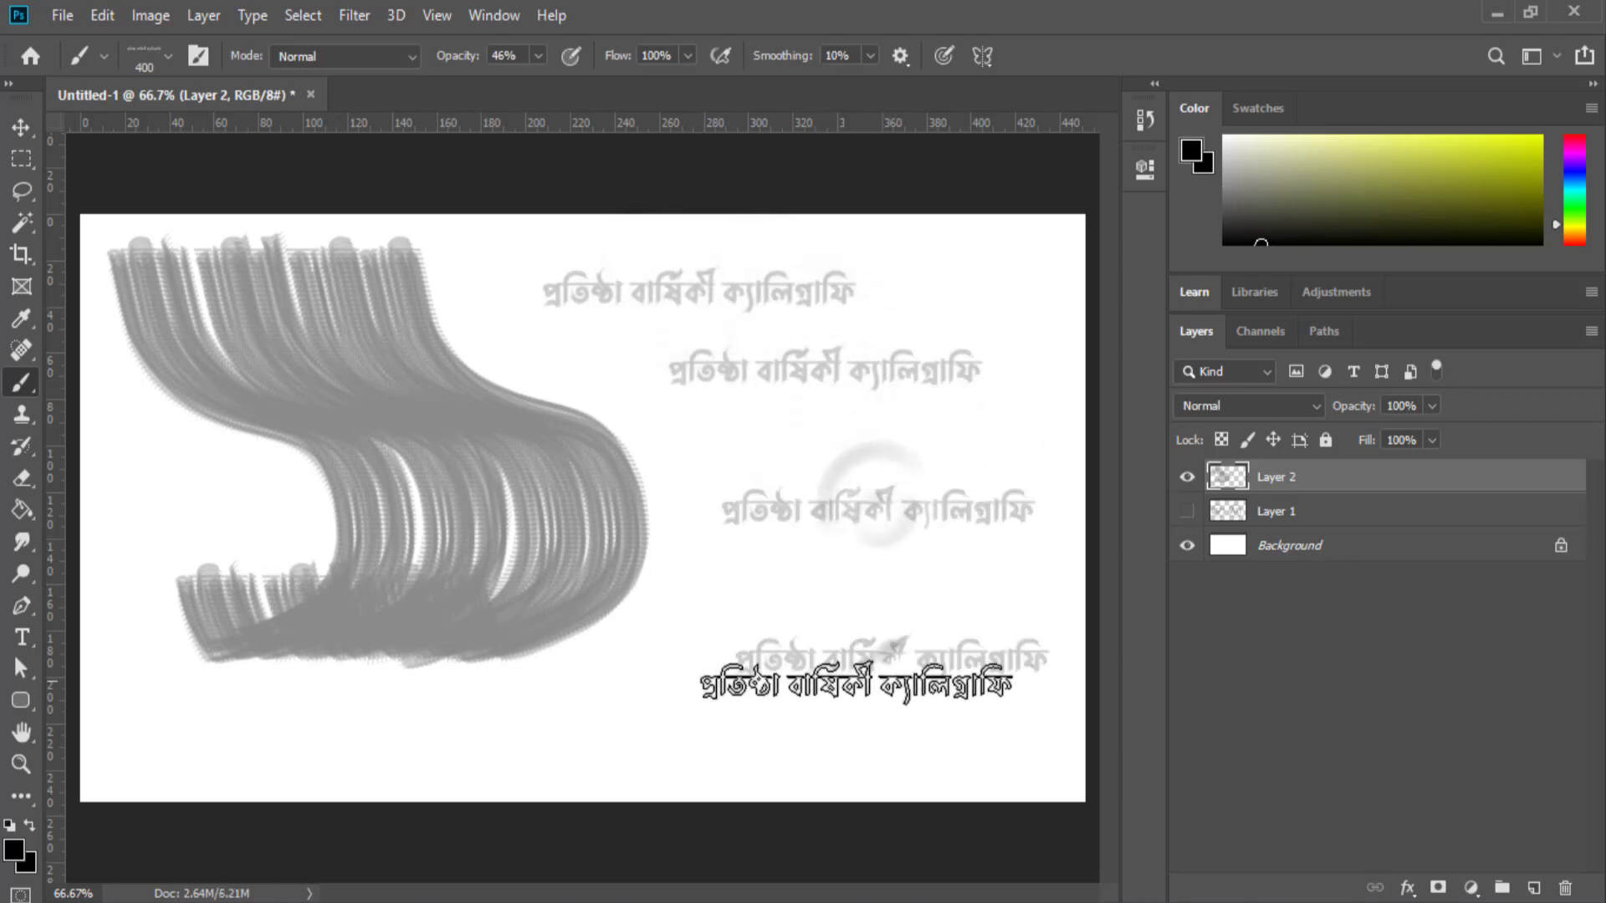
pyautogui.click(594, 709)
pyautogui.moveTo(1204, 475); pyautogui.dragTo(1565, 889)
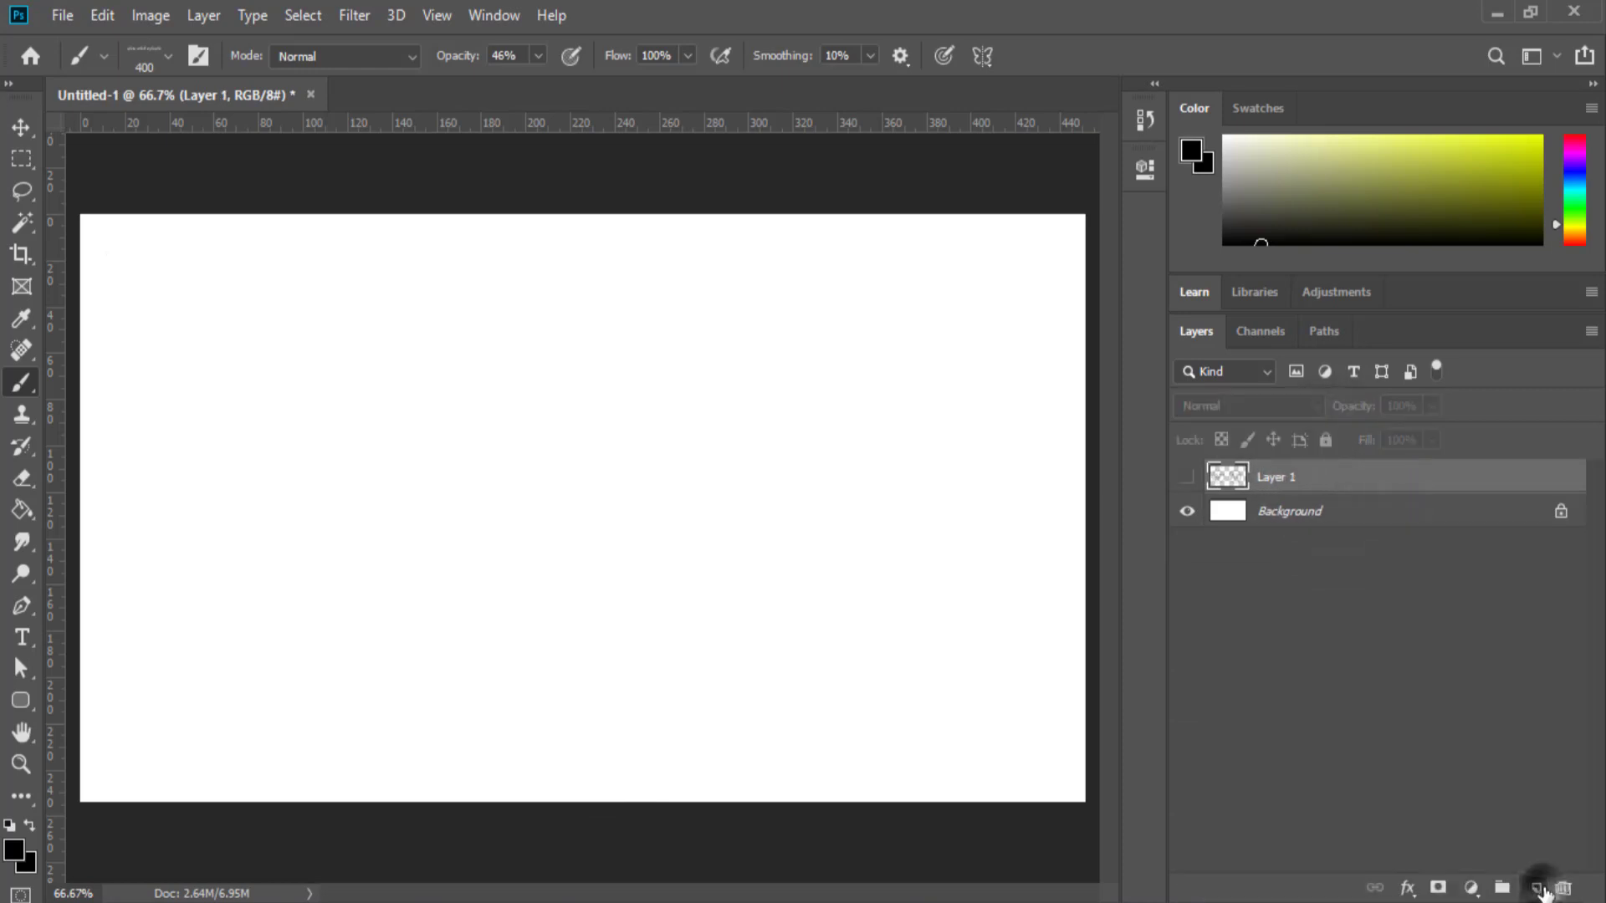
# Stamp the calligraphy text brush in diagonal rows across a new Layer 2.
pyautogui.click(1534, 887)
pyautogui.click(264, 249)
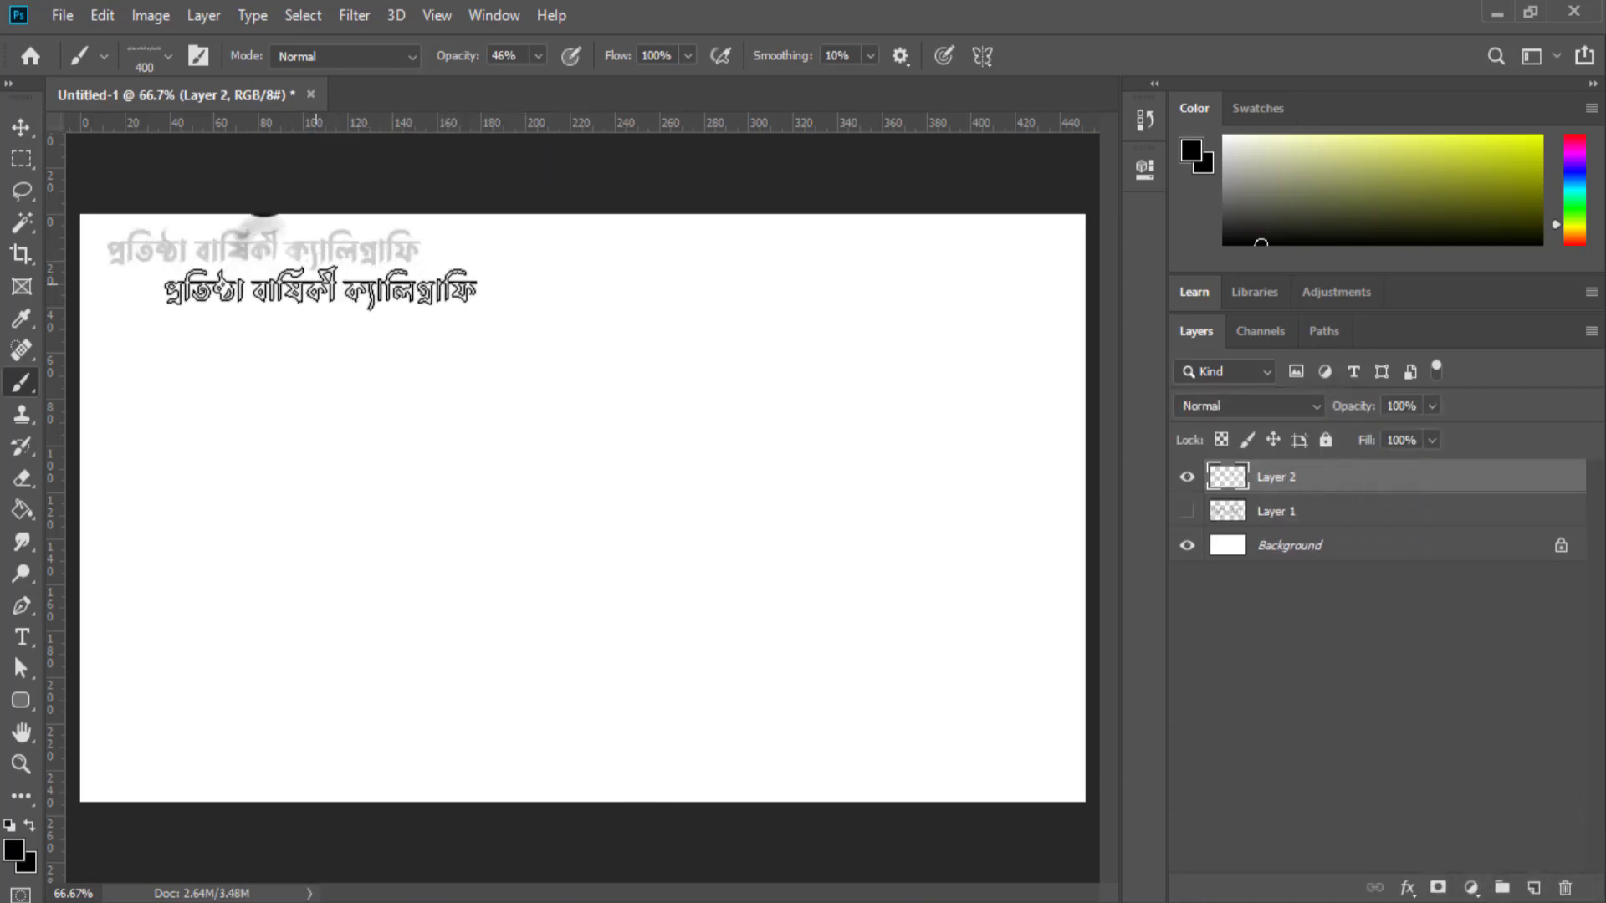
pyautogui.click(382, 289)
pyautogui.click(569, 333)
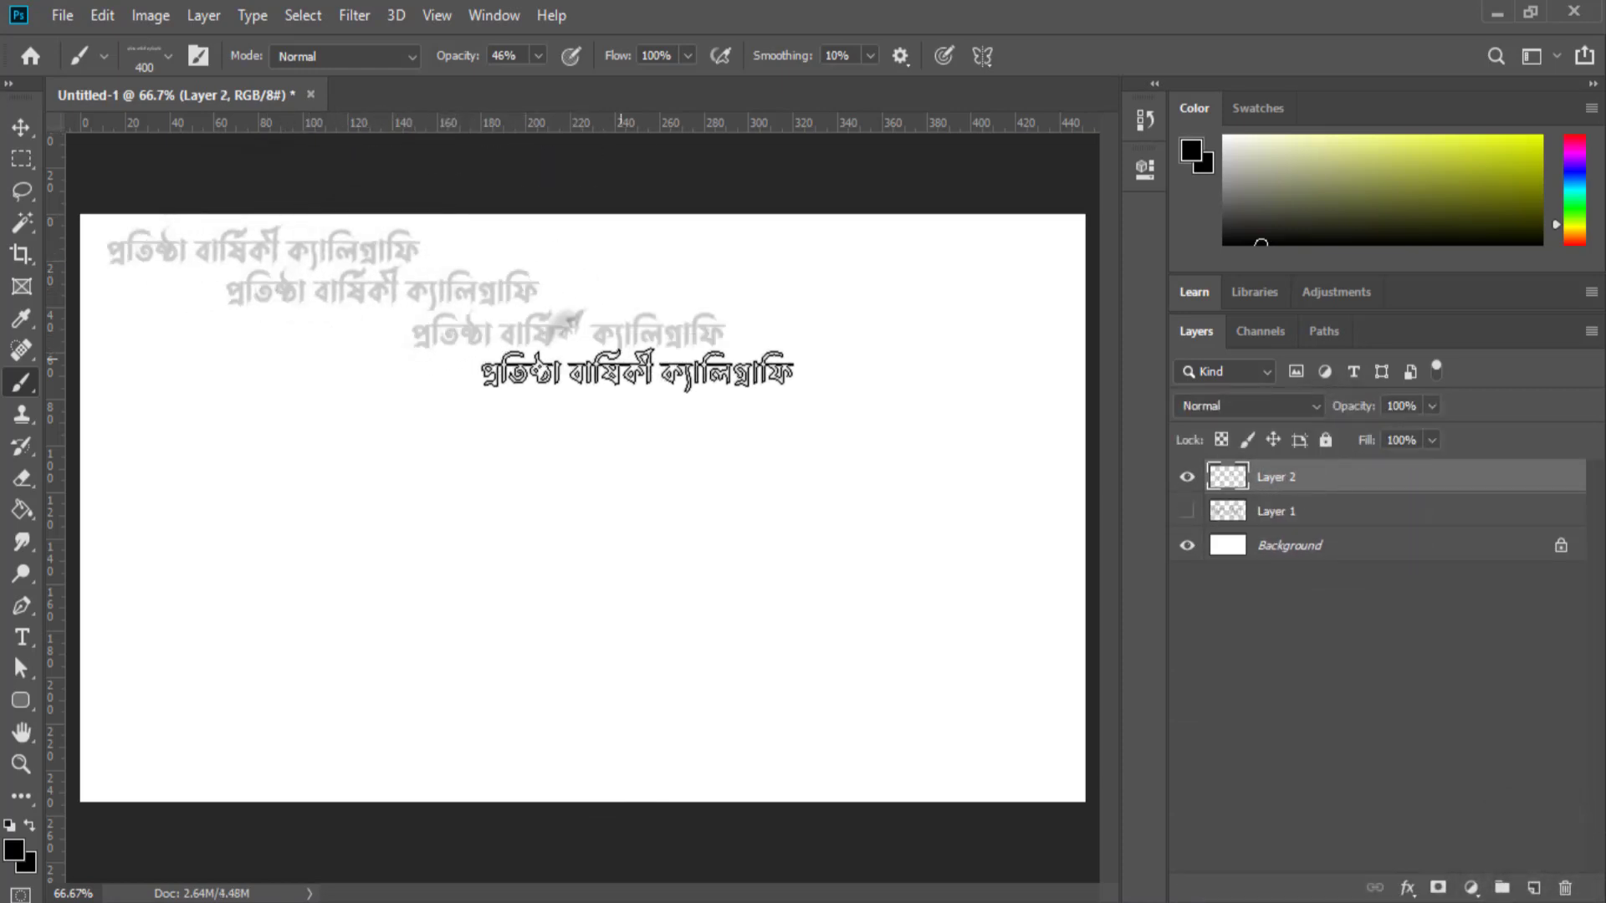
pyautogui.click(707, 381)
pyautogui.click(860, 423)
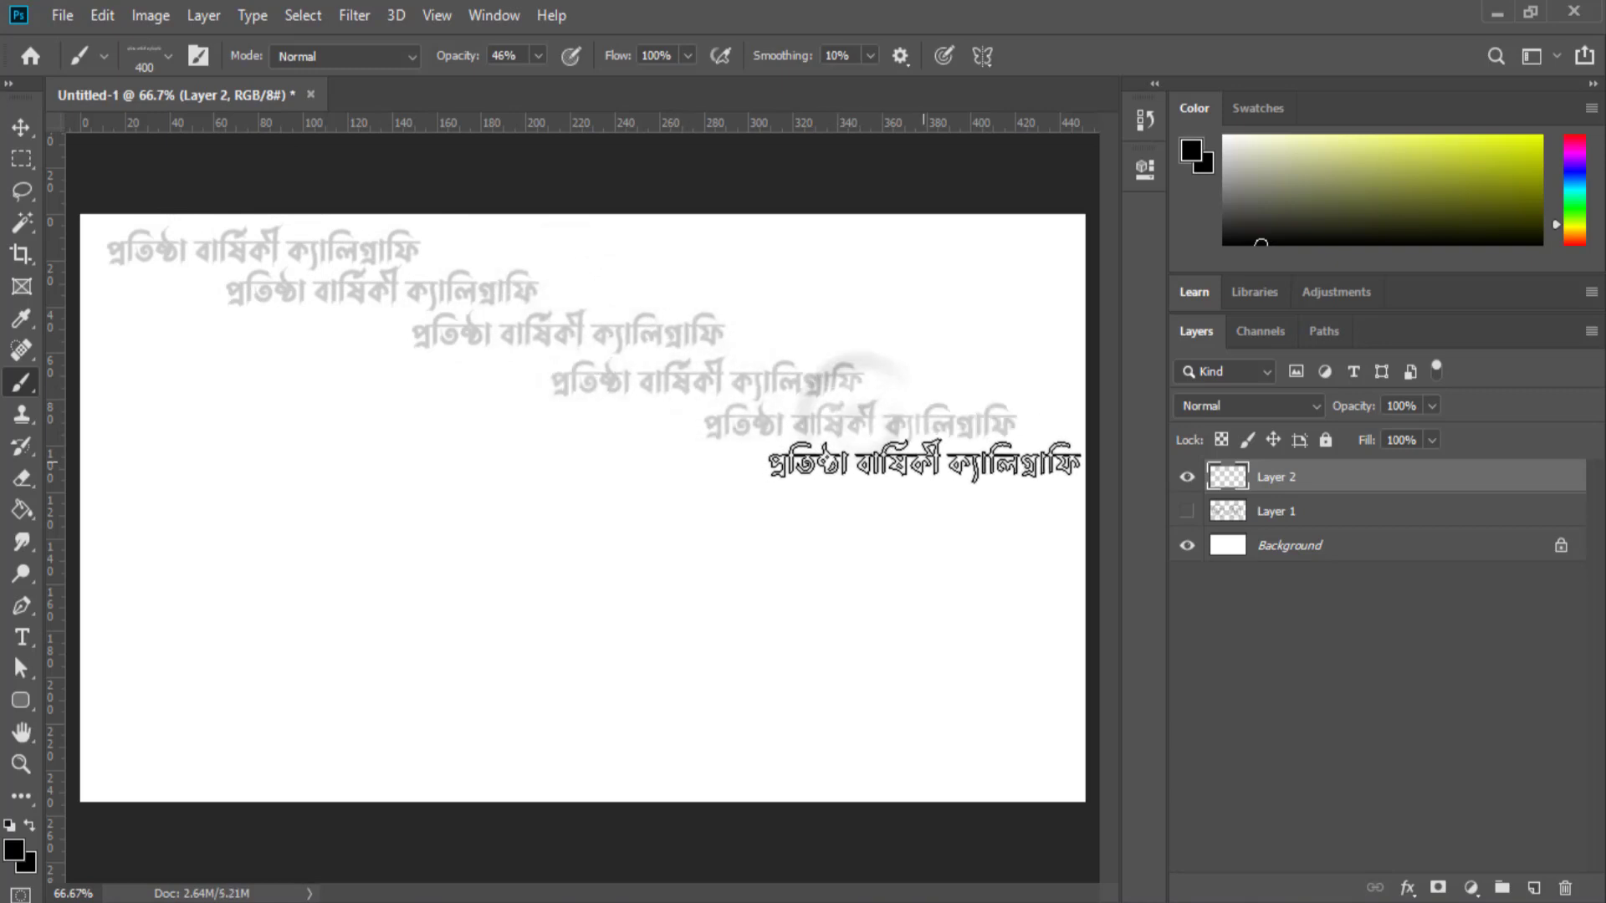
pyautogui.click(917, 459)
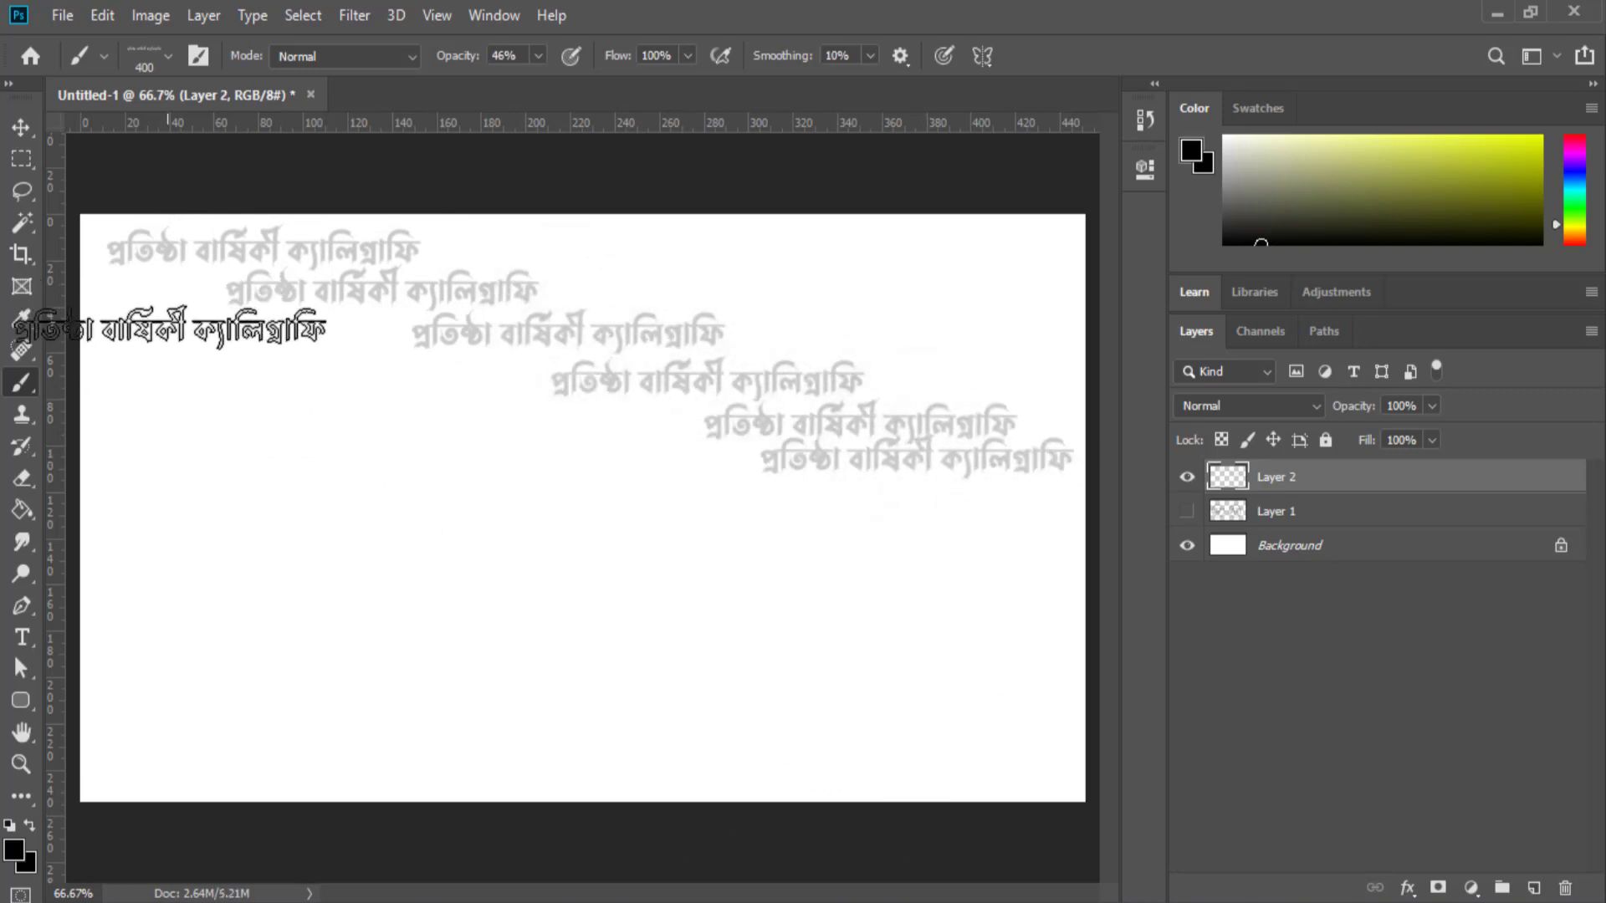
pyautogui.click(219, 333)
pyautogui.click(322, 381)
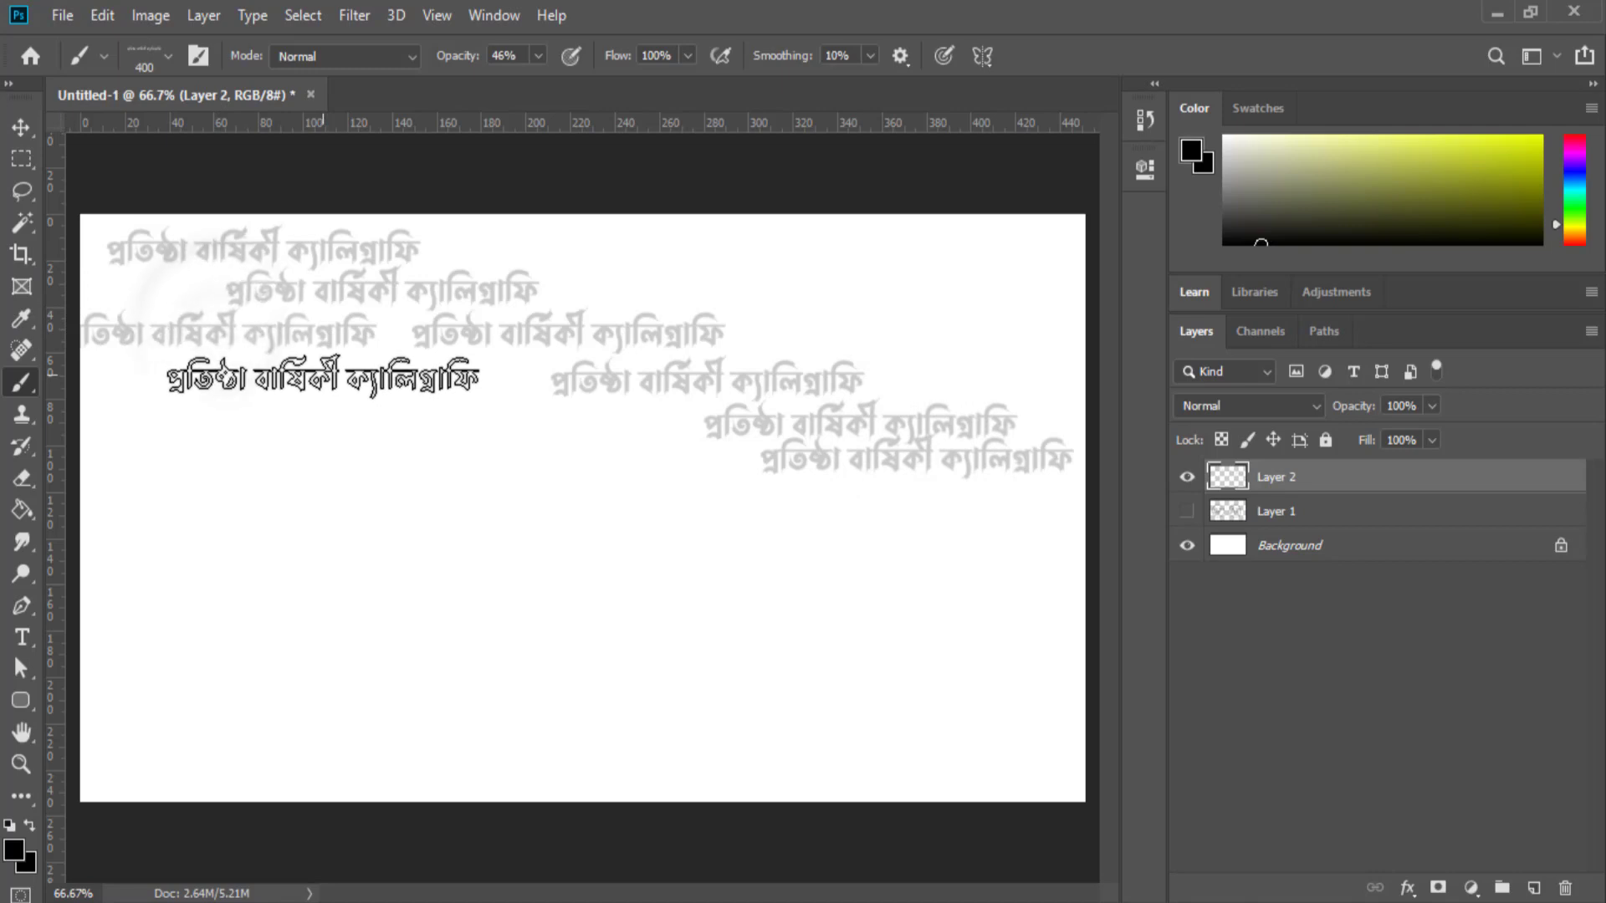
pyautogui.click(500, 417)
pyautogui.click(593, 465)
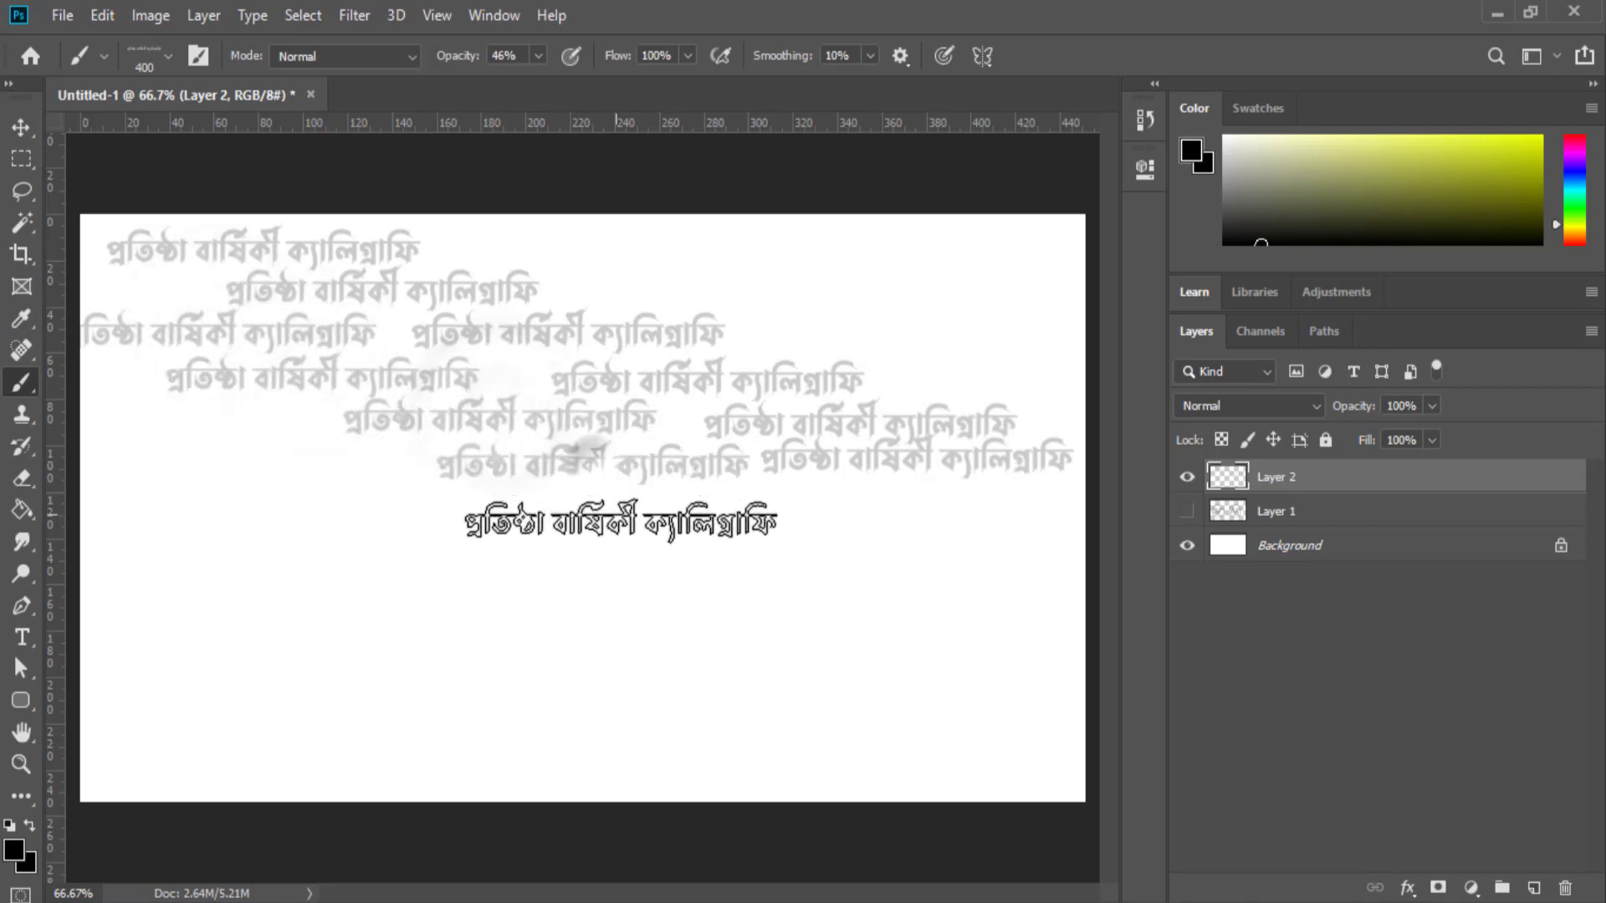
pyautogui.click(920, 507)
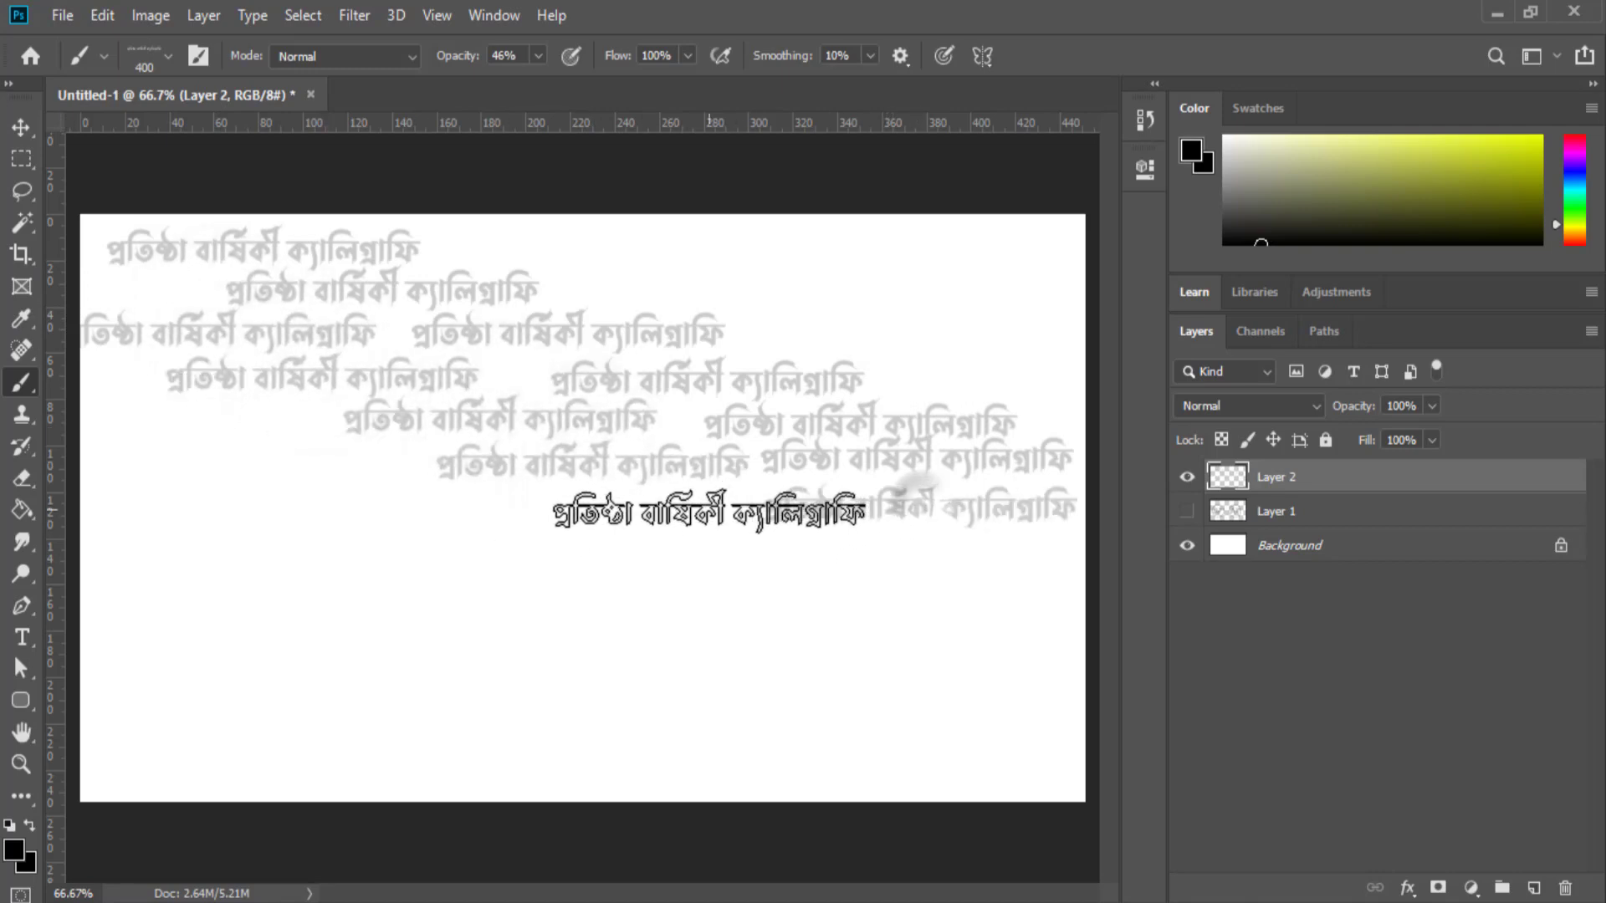
pyautogui.click(157, 414)
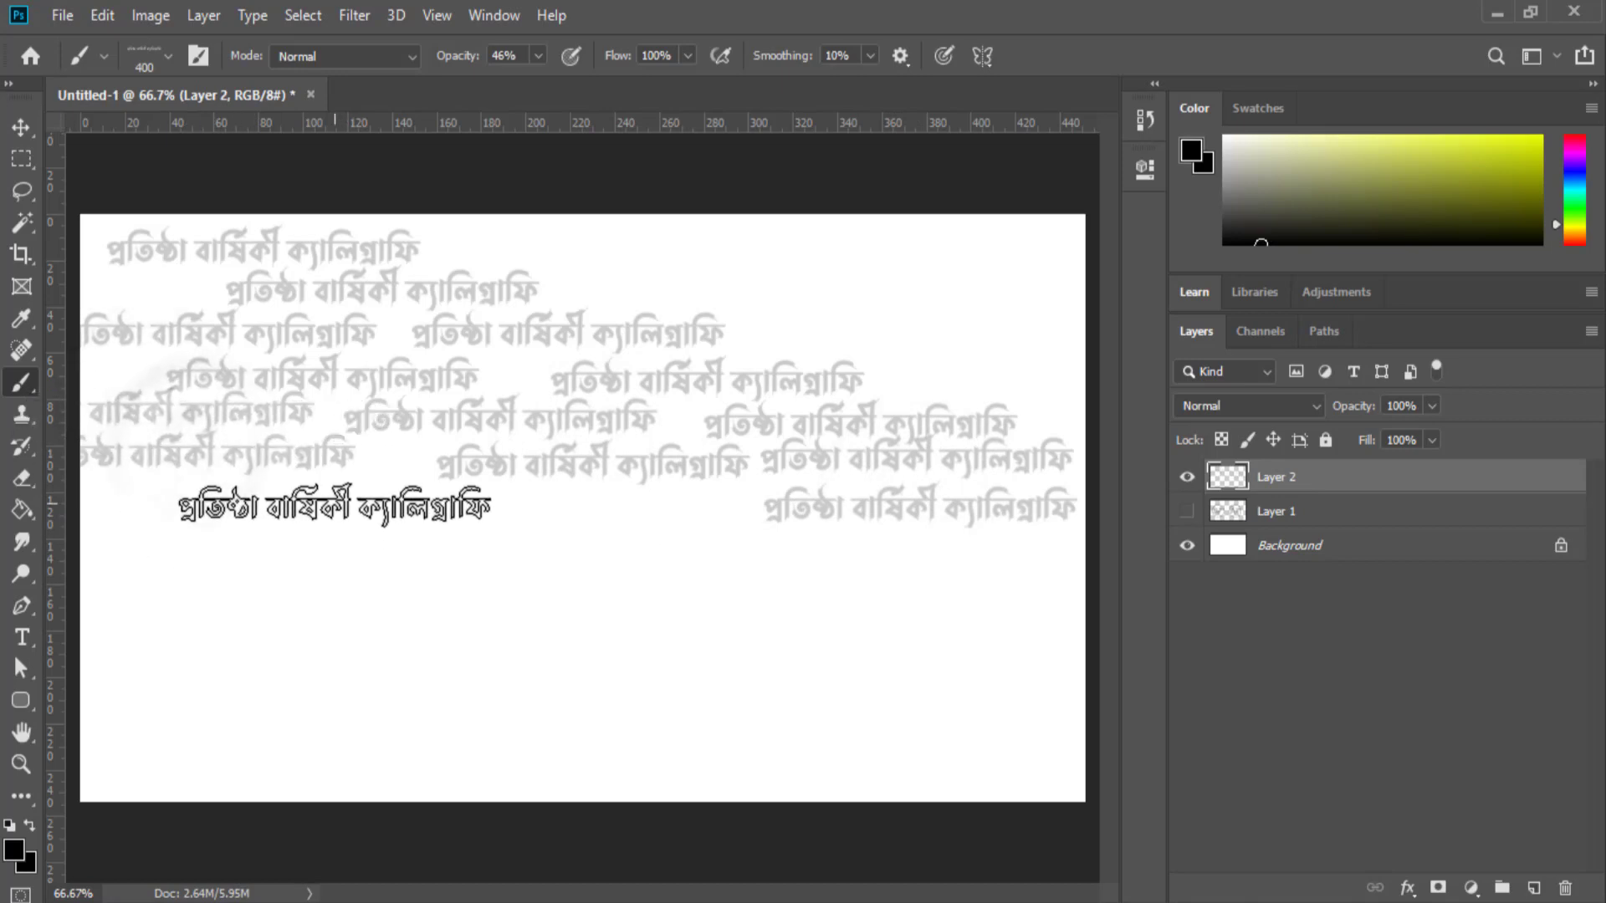
pyautogui.click(334, 505)
pyautogui.click(727, 556)
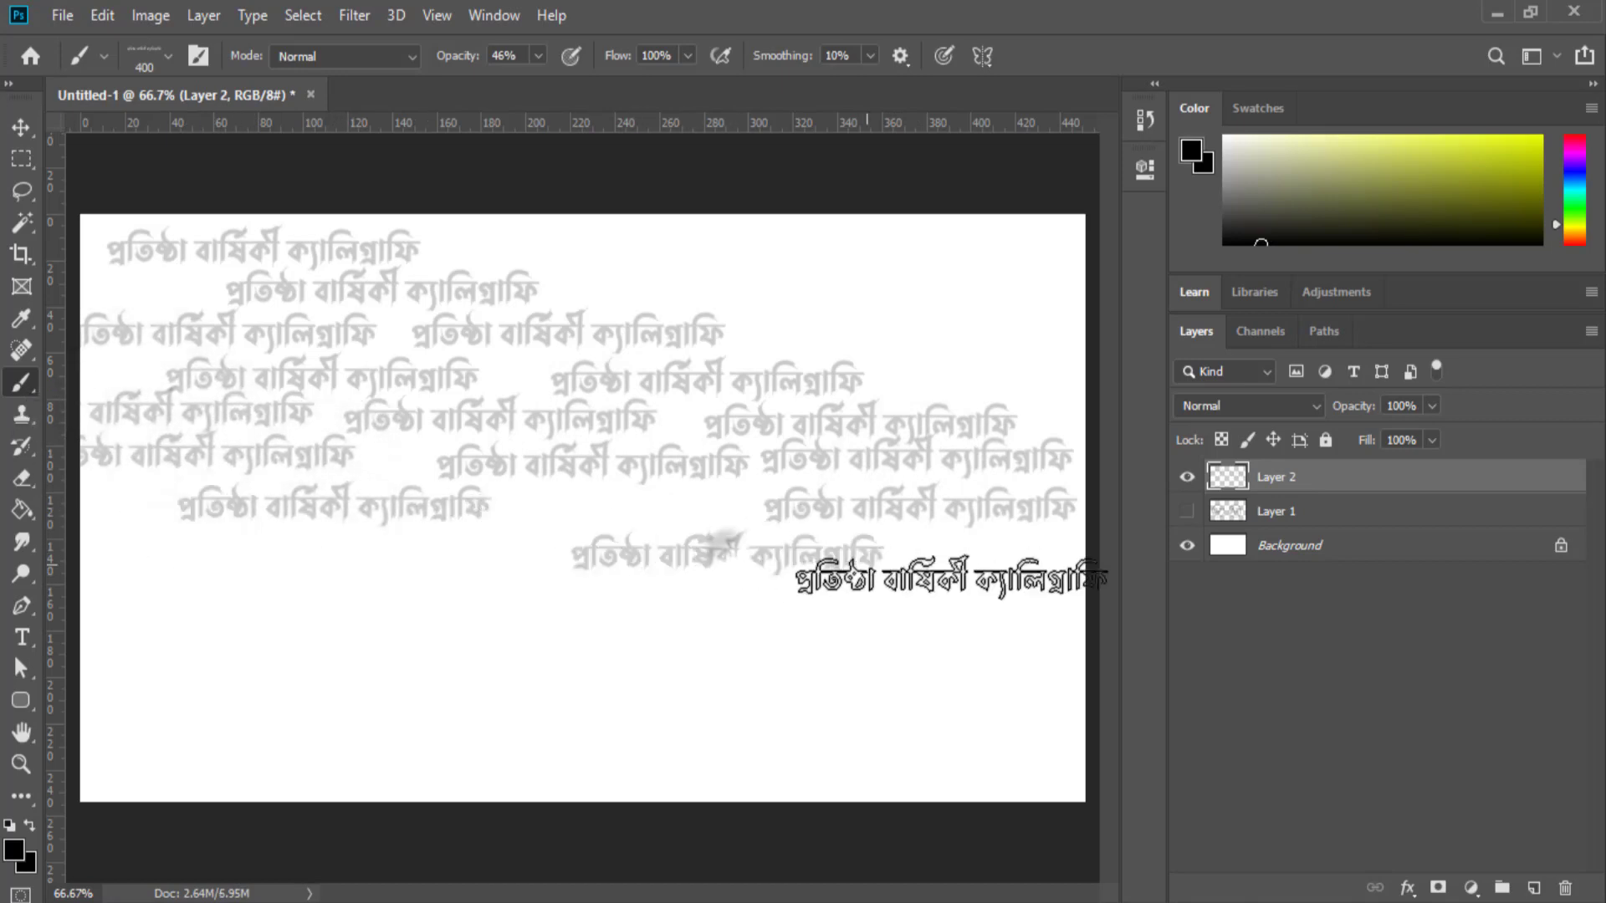
pyautogui.click(1001, 598)
pyautogui.click(224, 567)
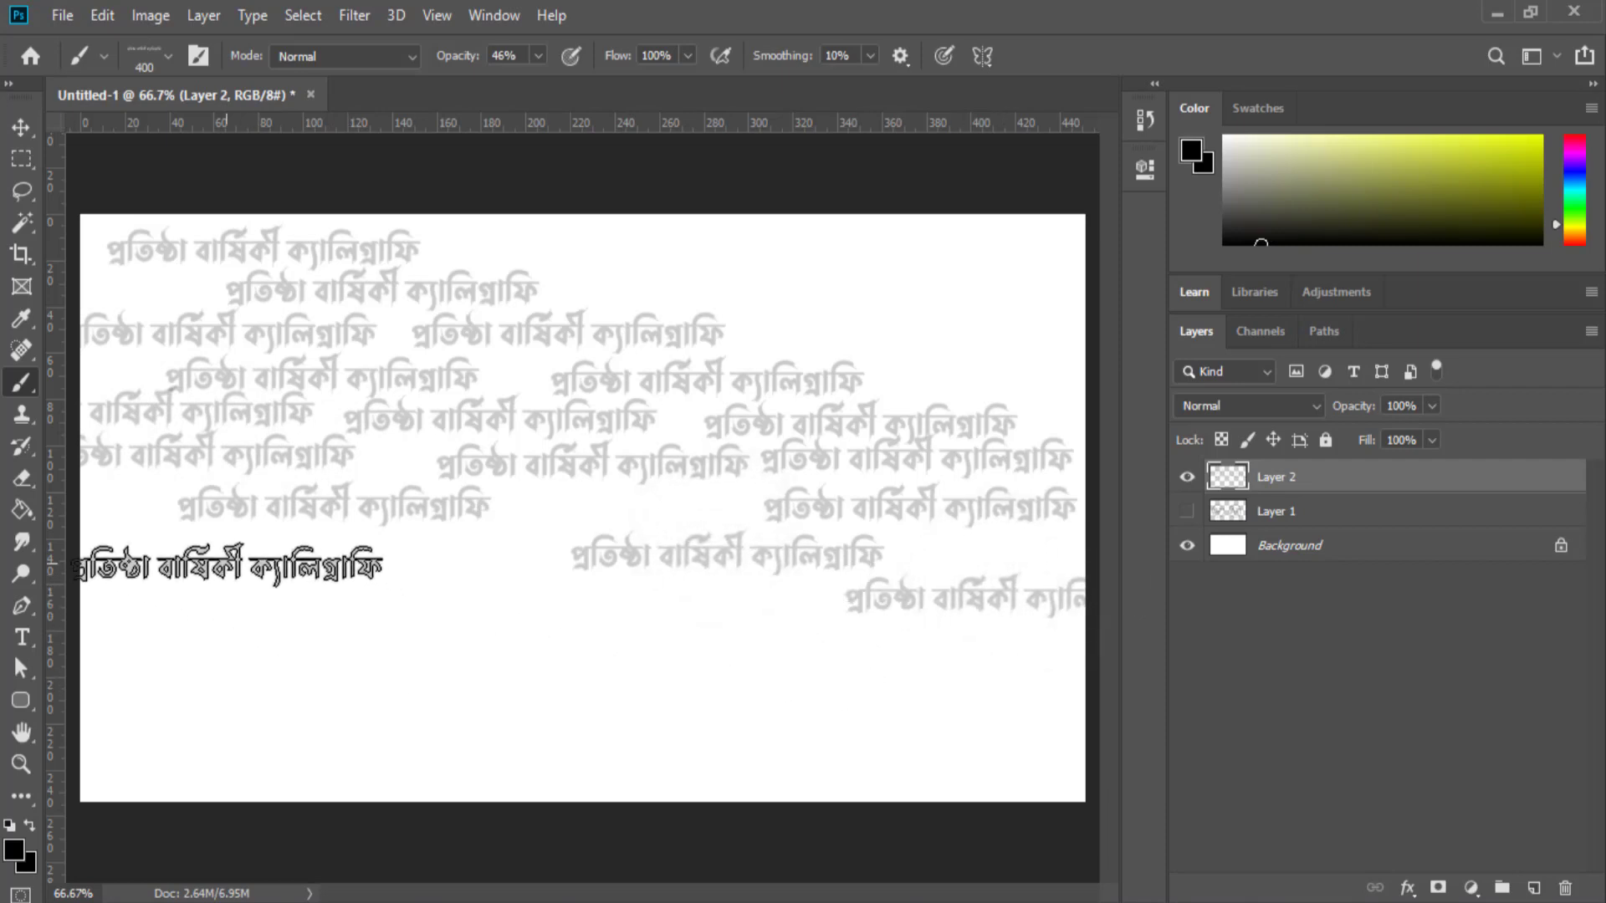
pyautogui.click(469, 619)
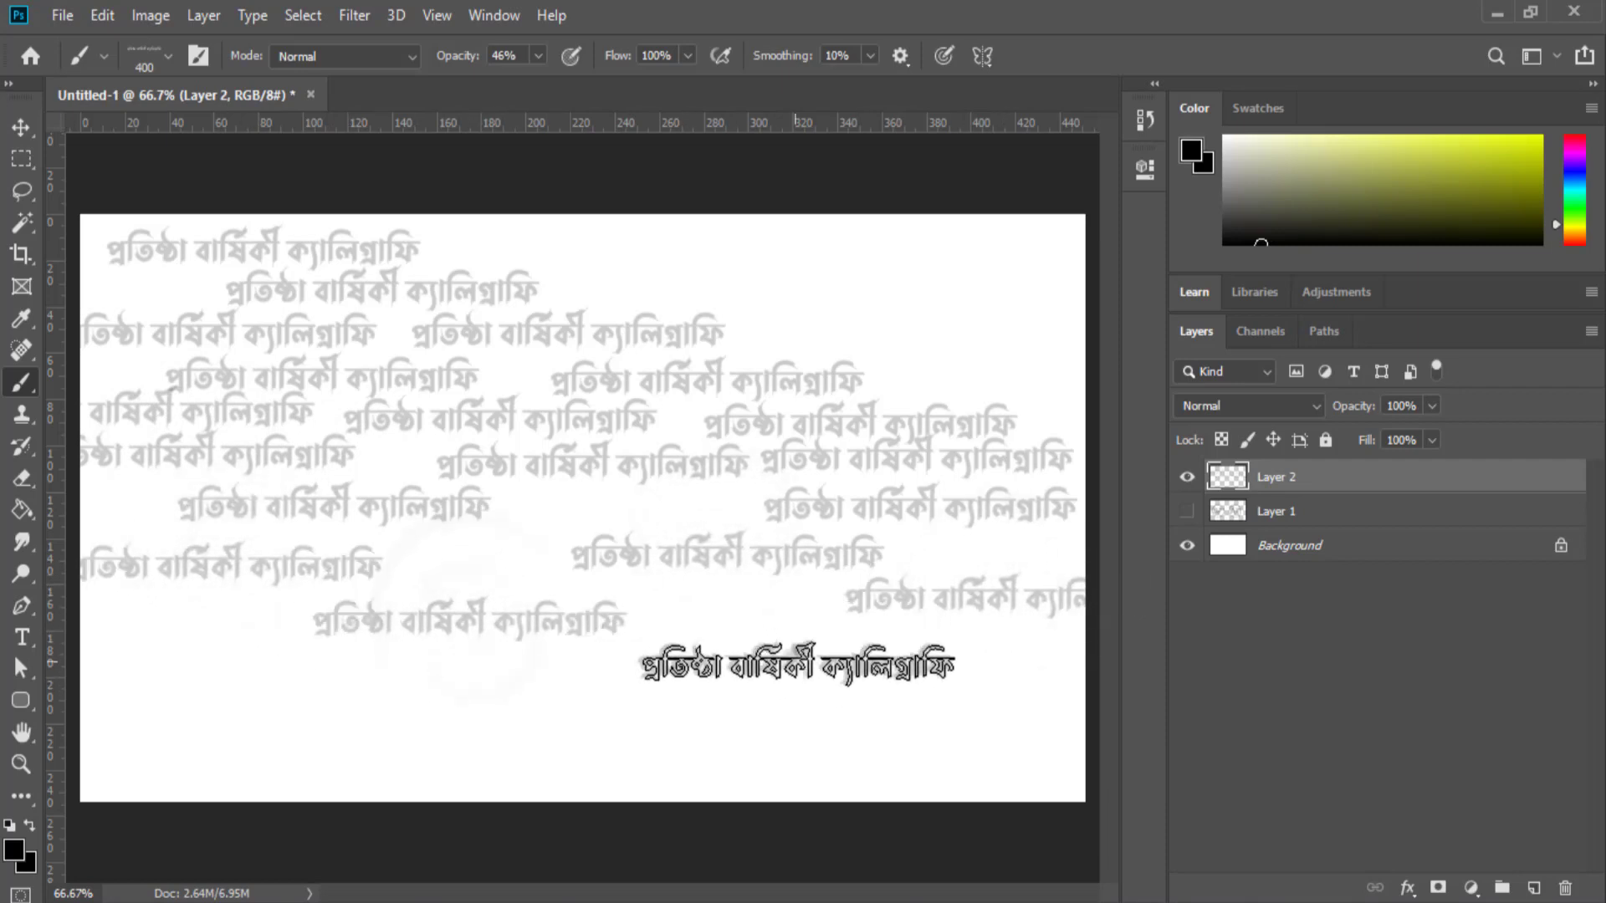
pyautogui.click(795, 663)
pyautogui.click(916, 721)
pyautogui.click(579, 726)
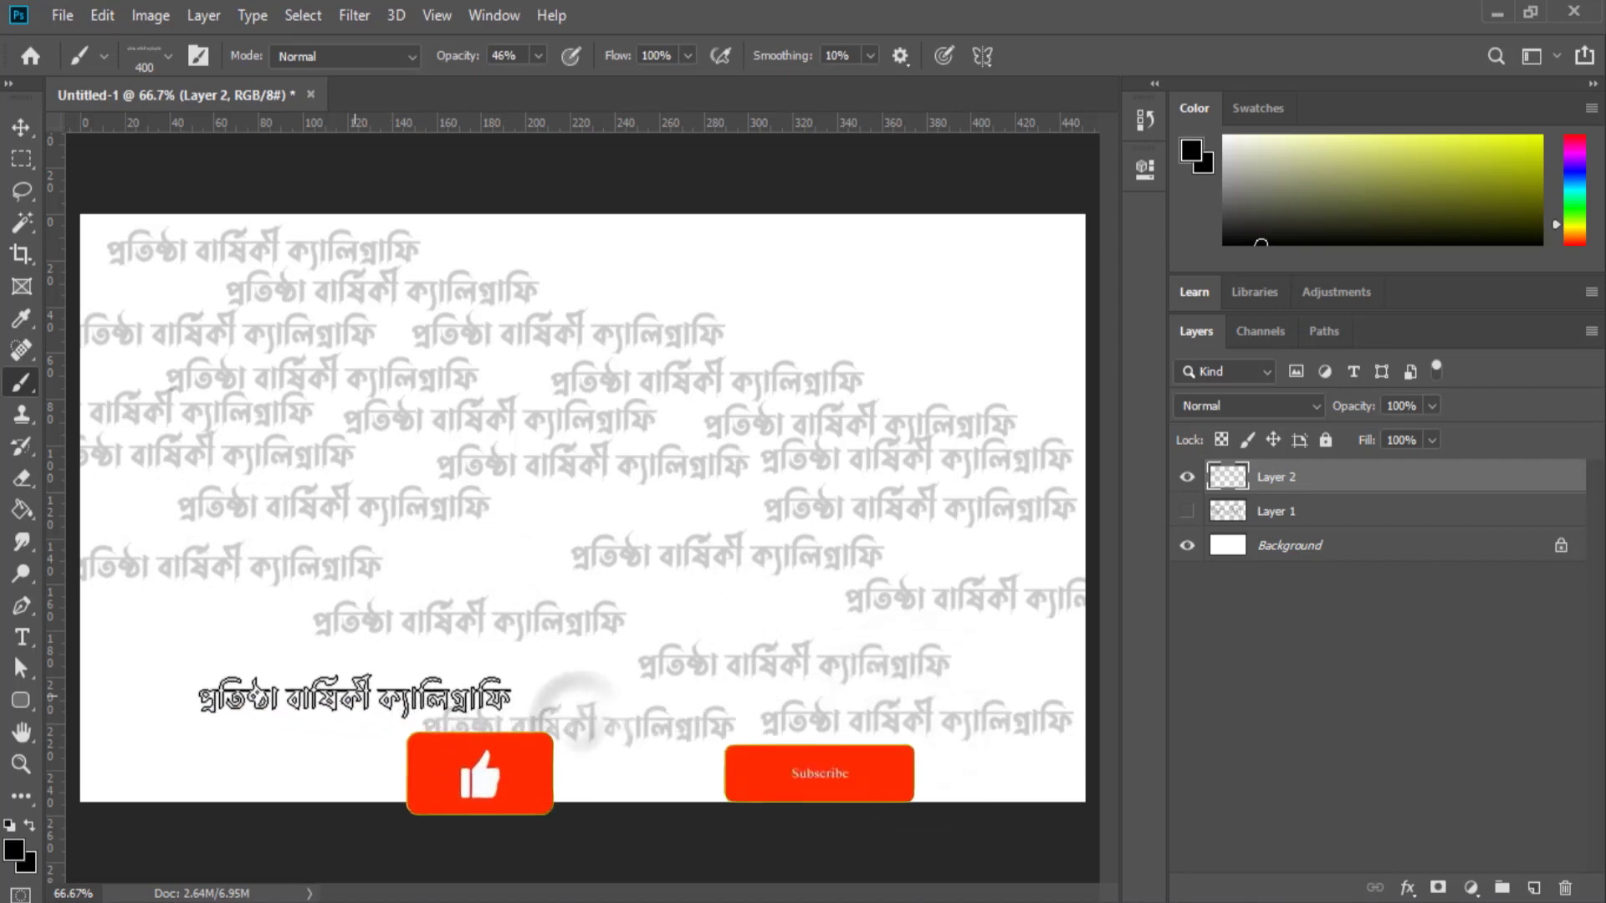
pyautogui.click(288, 673)
pyautogui.click(353, 694)
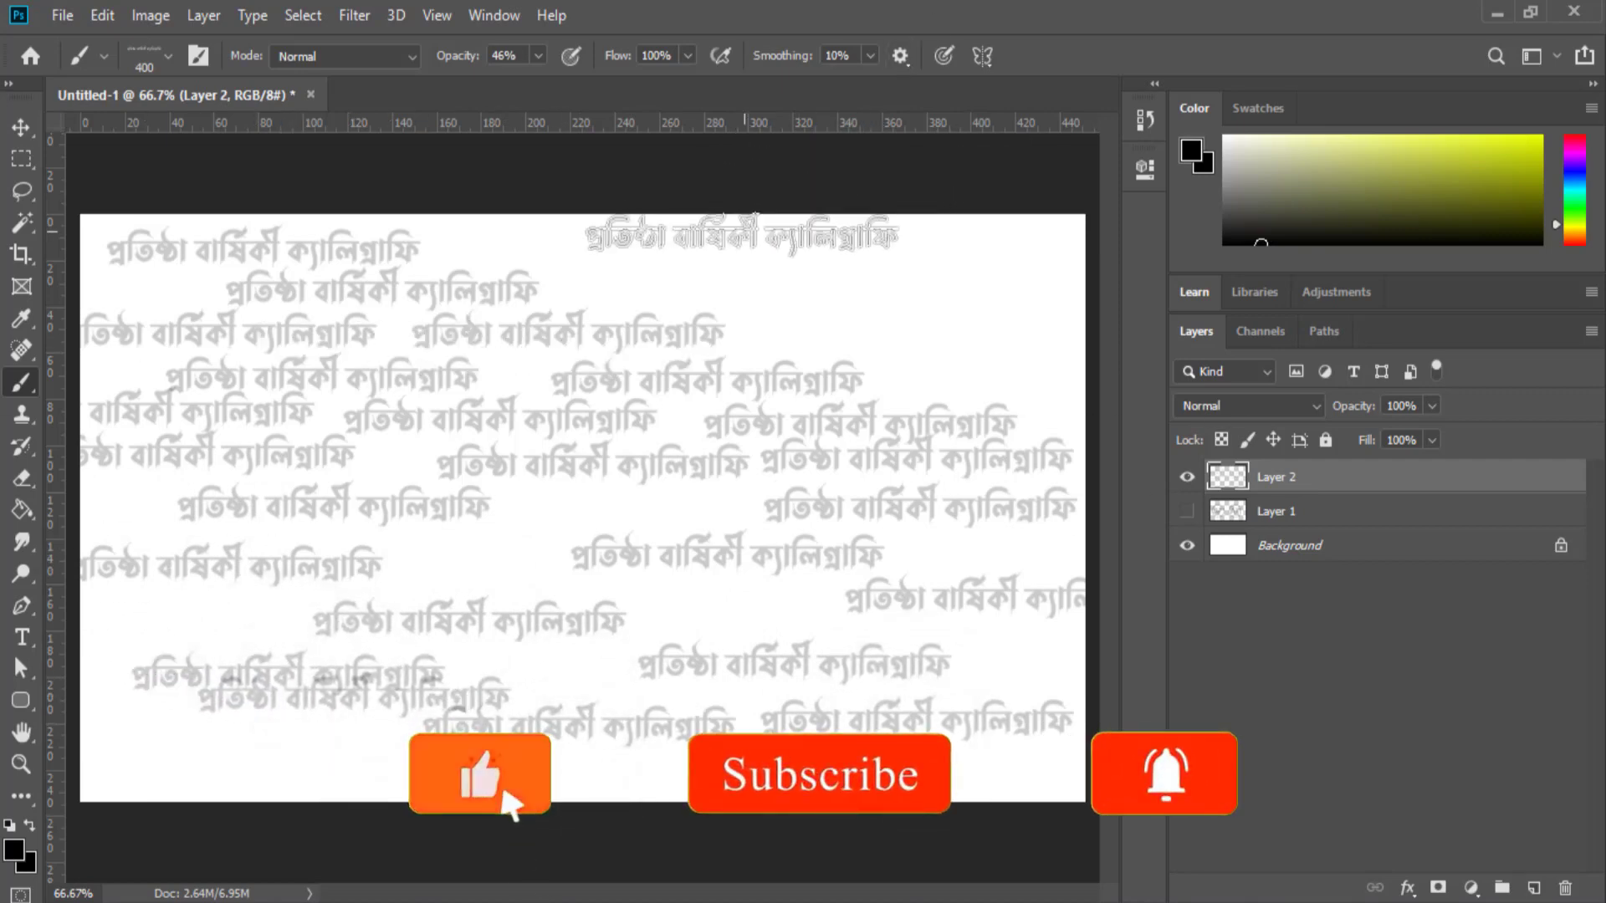
# Paint vertical and sweeping diagonal grey strokes with the text brush over the stamps.
pyautogui.moveTo(717, 242); pyautogui.dragTo(720, 721)
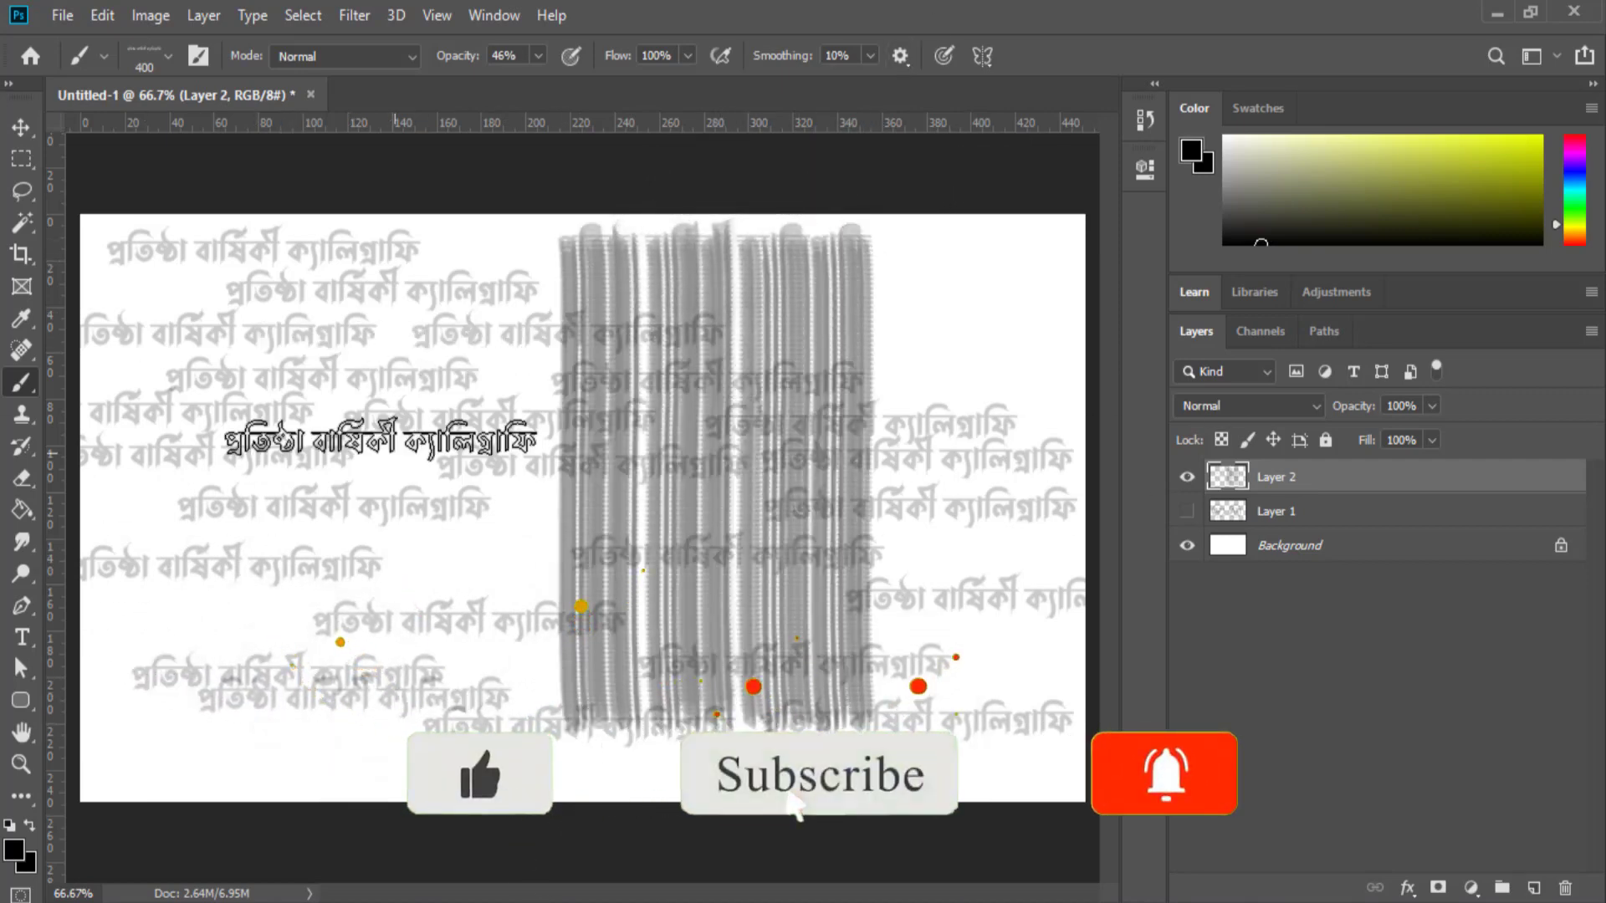
pyautogui.moveTo(218, 251); pyautogui.dragTo(910, 651)
pyautogui.moveTo(163, 280)
pyautogui.mouseDown()
pyautogui.moveTo(376, 268)
pyautogui.moveTo(588, 666)
pyautogui.moveTo(1037, 644)
pyautogui.mouseUp()
pyautogui.moveTo(716, 385); pyautogui.dragTo(968, 538)
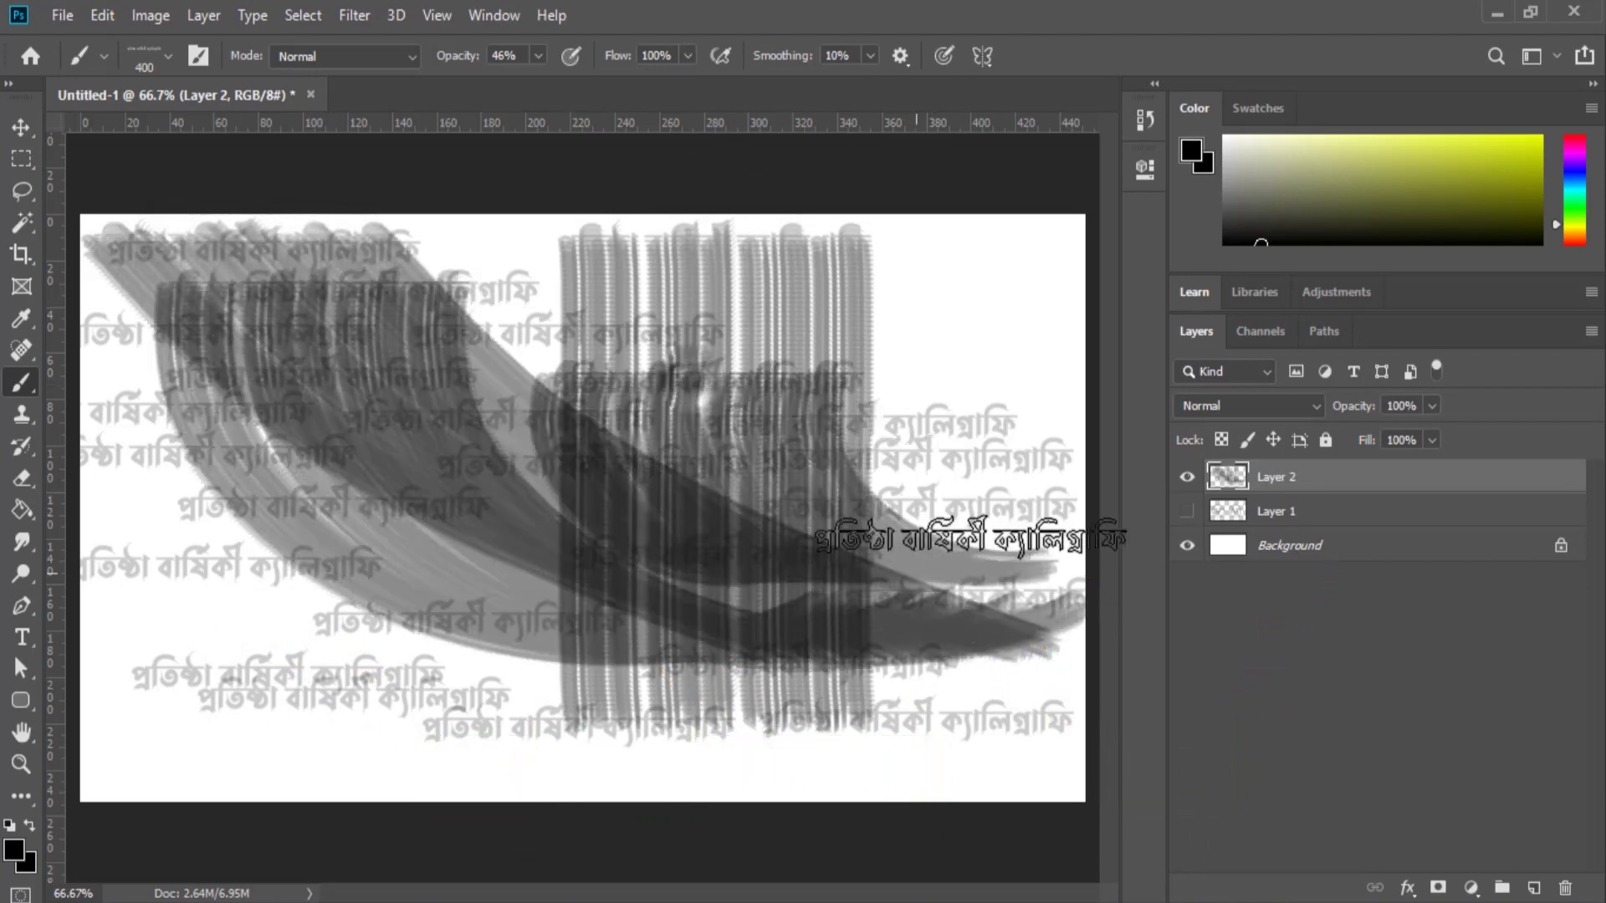
pyautogui.moveTo(628, 286); pyautogui.dragTo(952, 565)
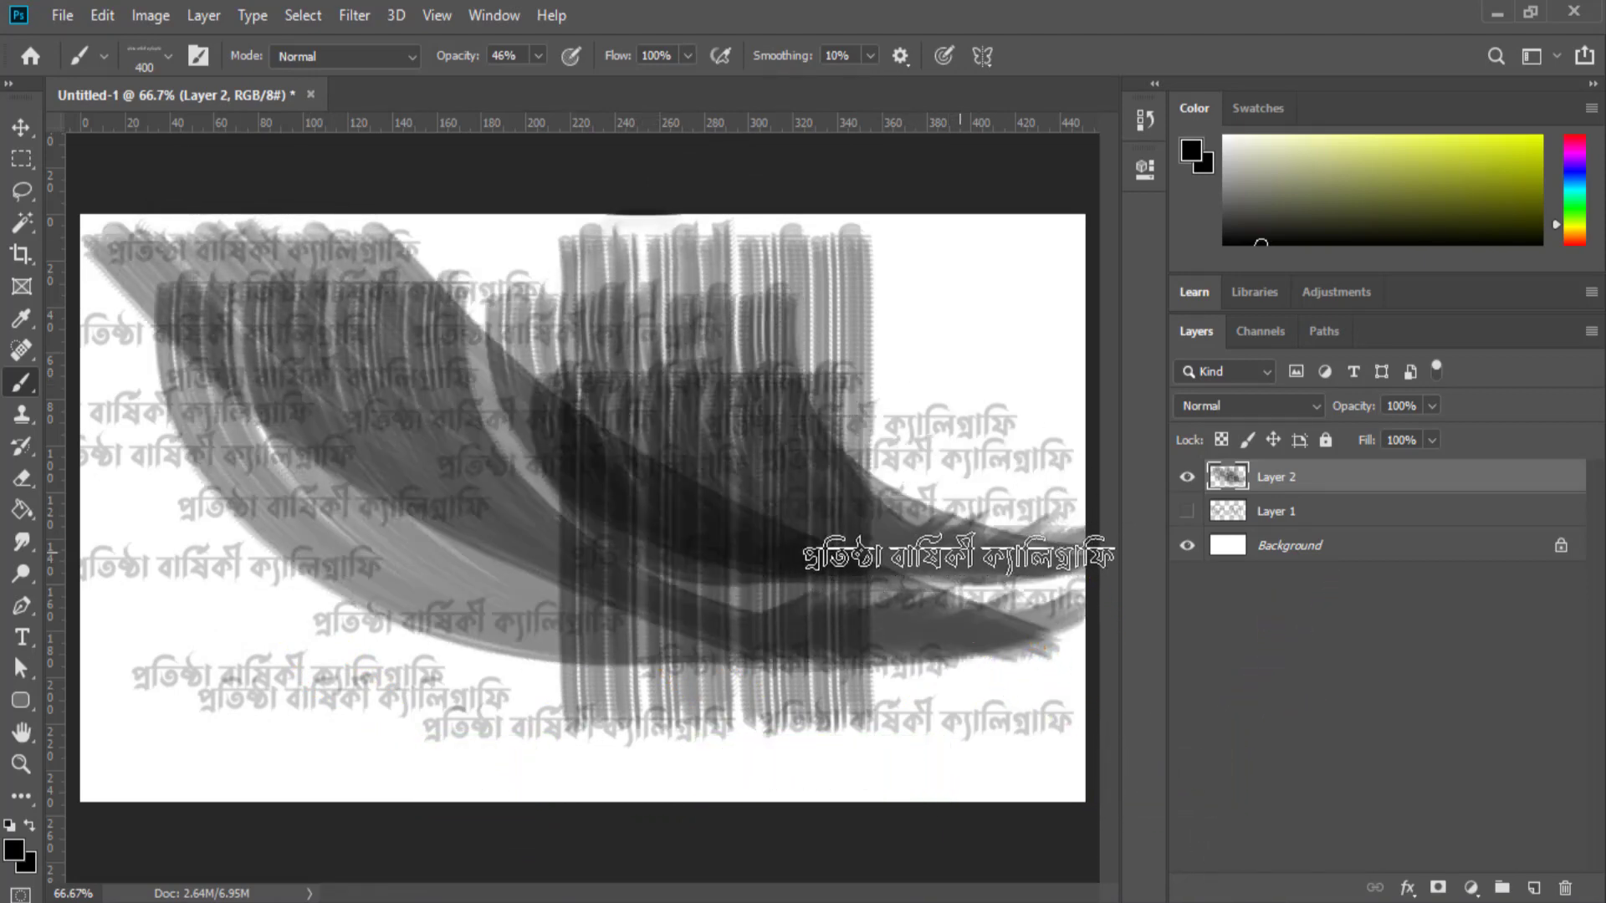
# Hide Layer 2 and stamp the portrait brush, shrunk to 500 px, twice on new Layer 3.
pyautogui.click(1187, 478)
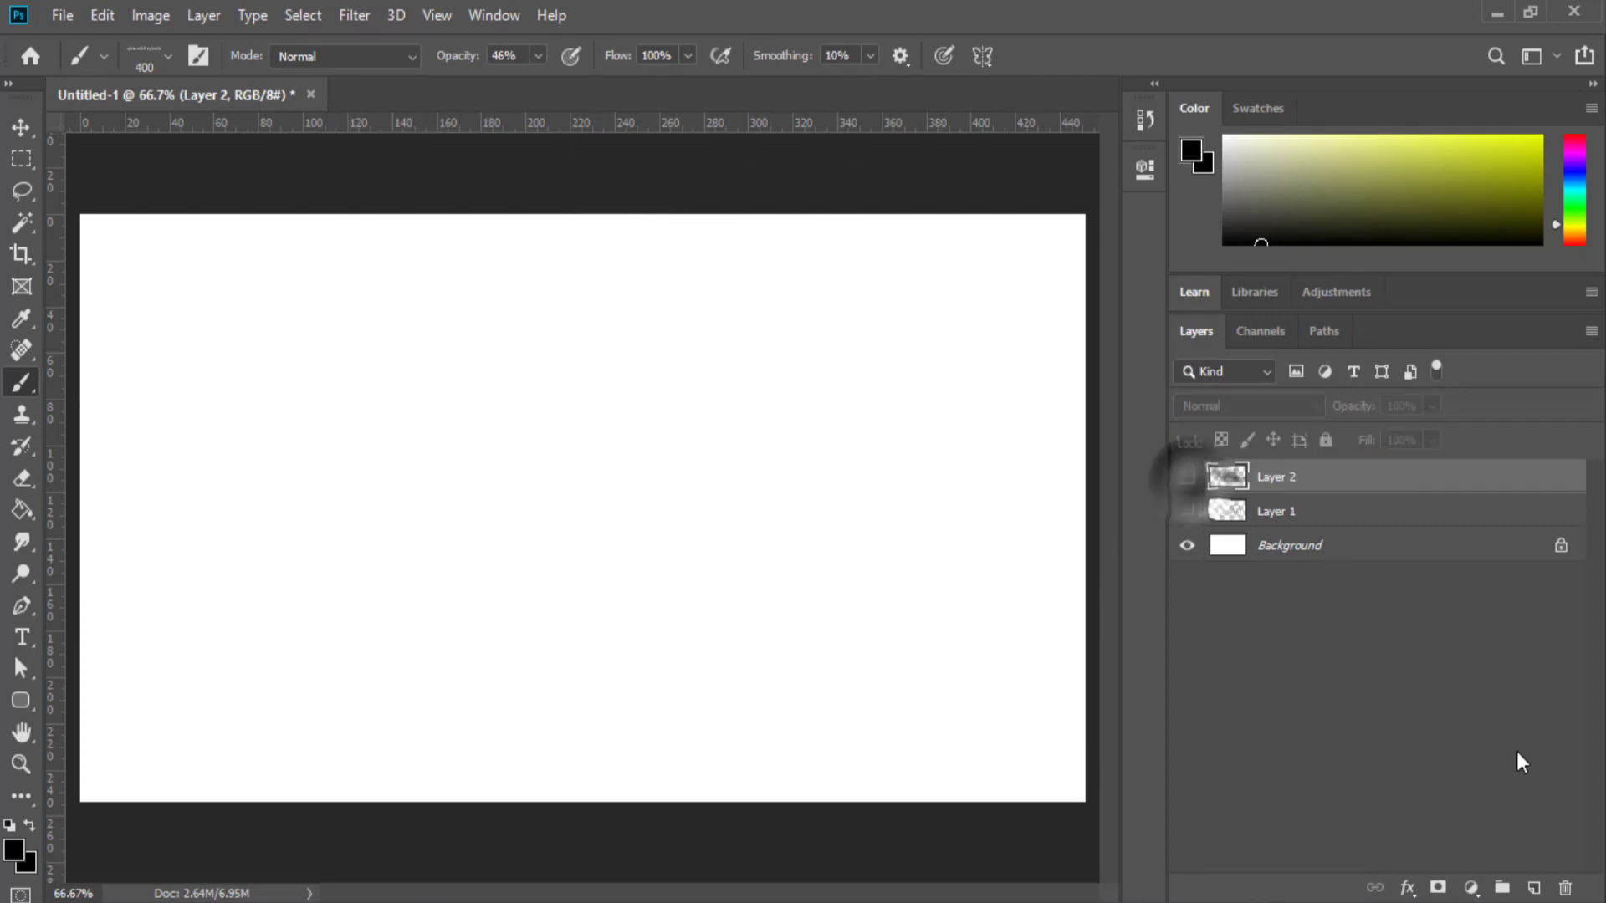
pyautogui.click(1534, 888)
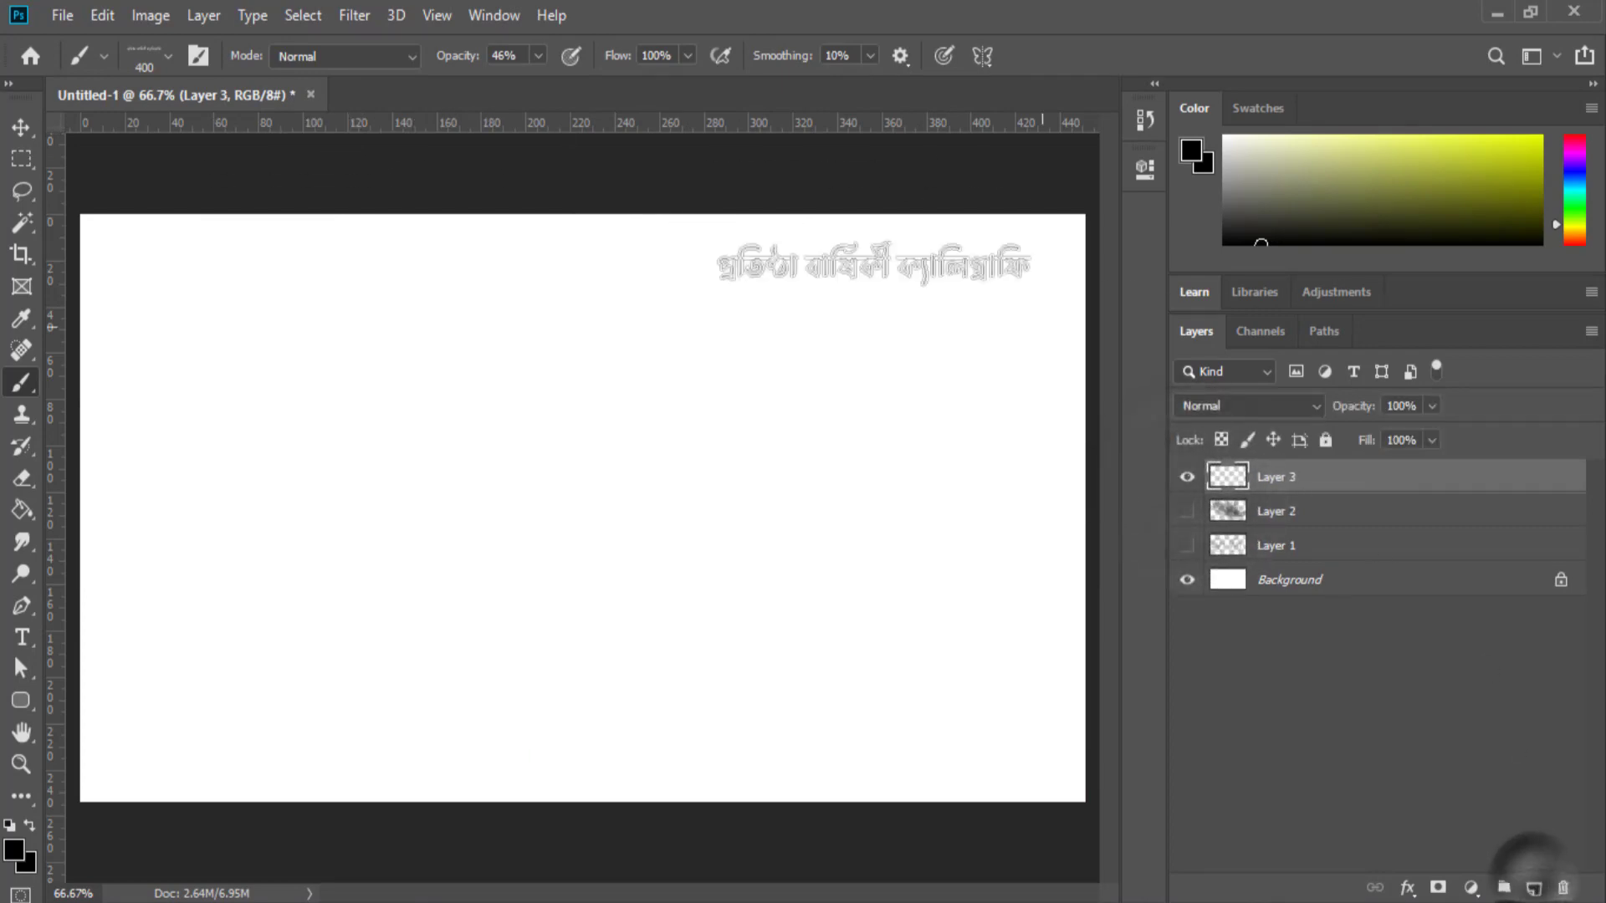
pyautogui.click(173, 54)
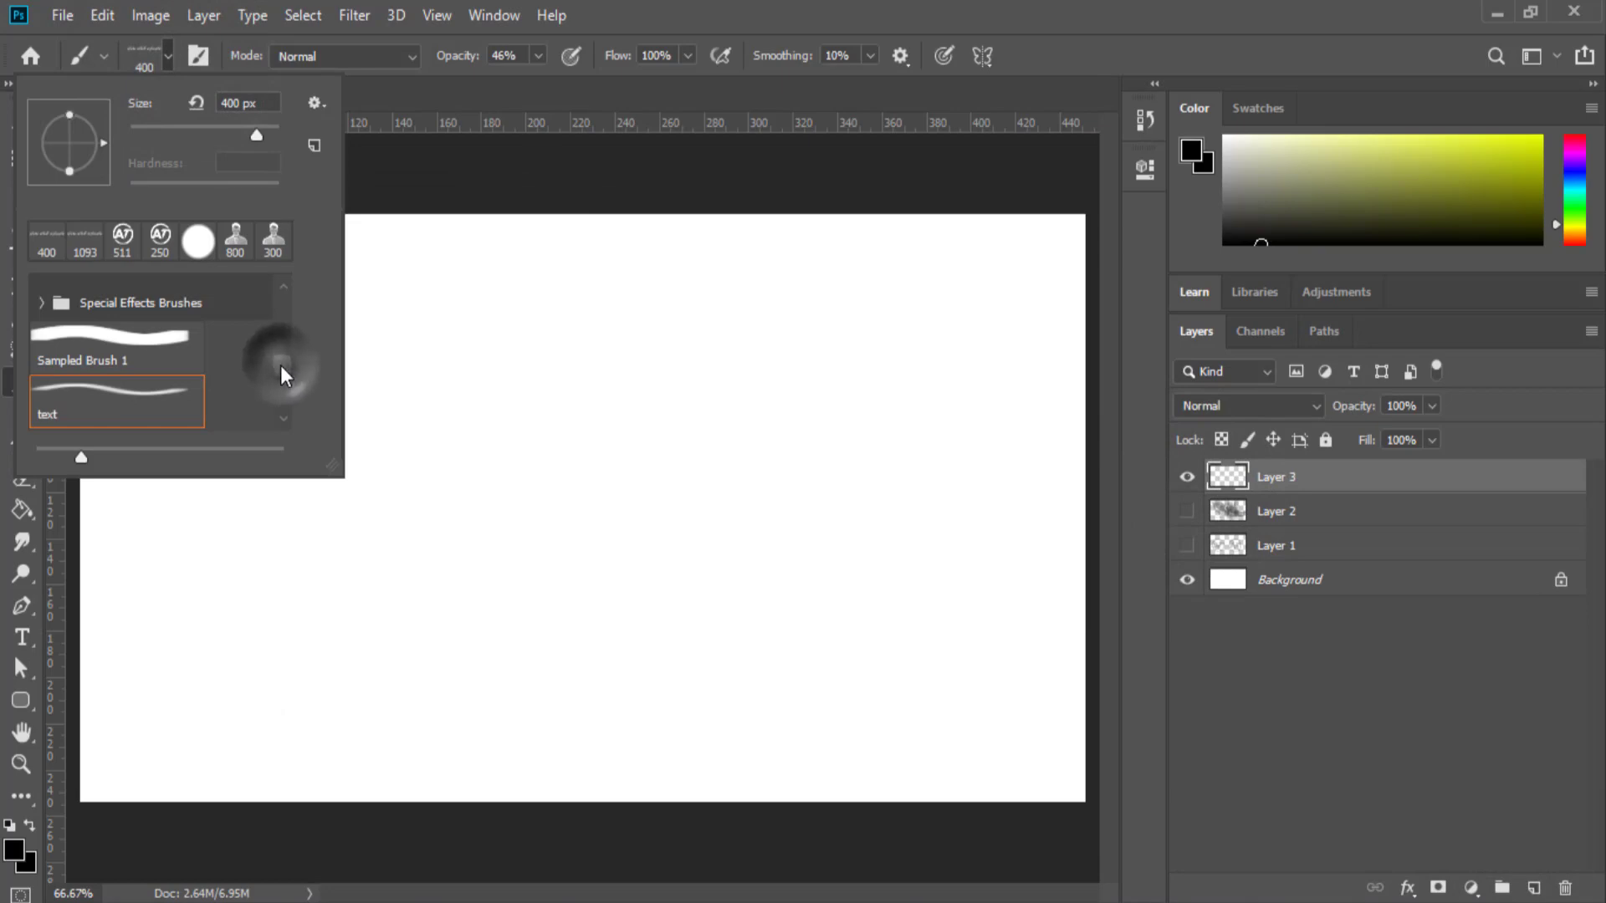
pyautogui.scroll(-1, 281, 369)
pyautogui.click(235, 238)
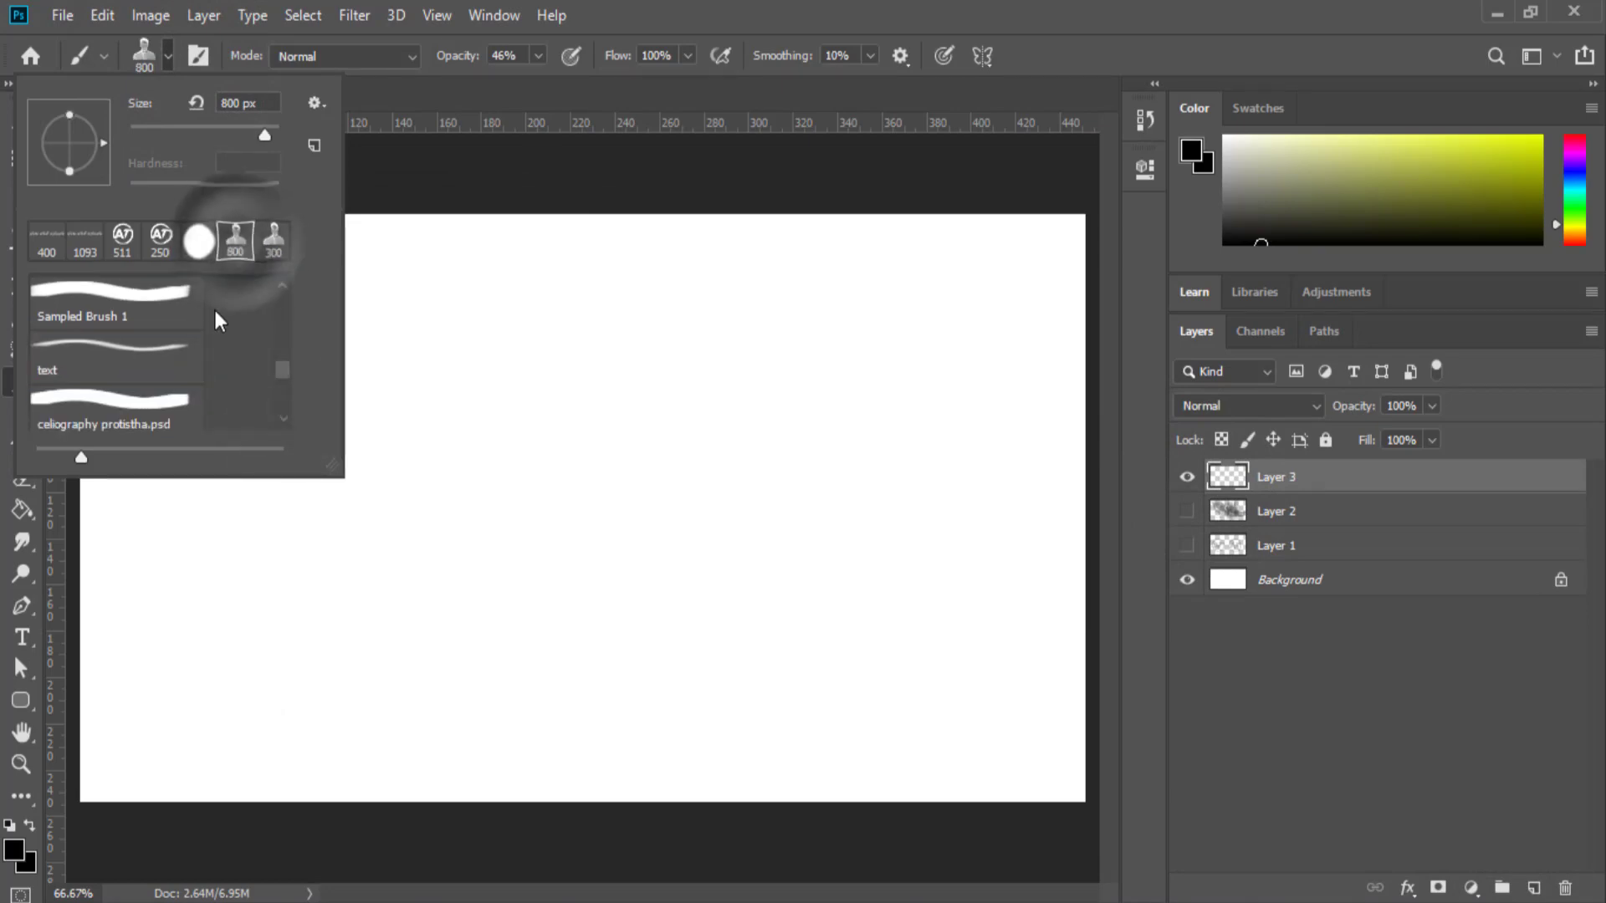
pyautogui.click(583, 481)
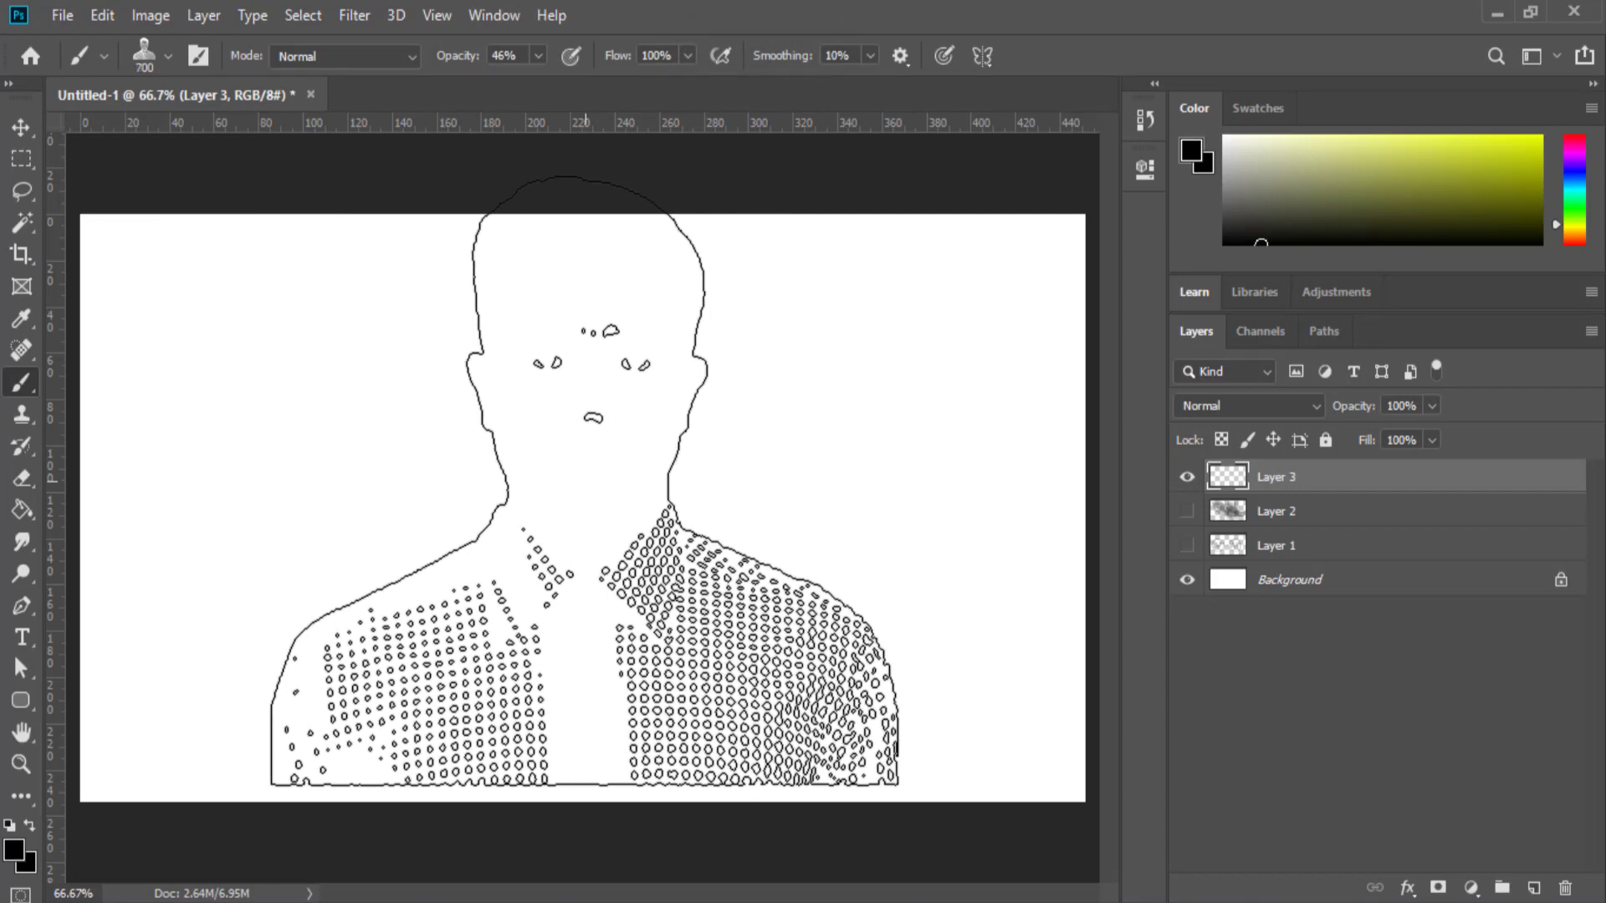
pyautogui.press('[')
pyautogui.press('[')
pyautogui.click(424, 507)
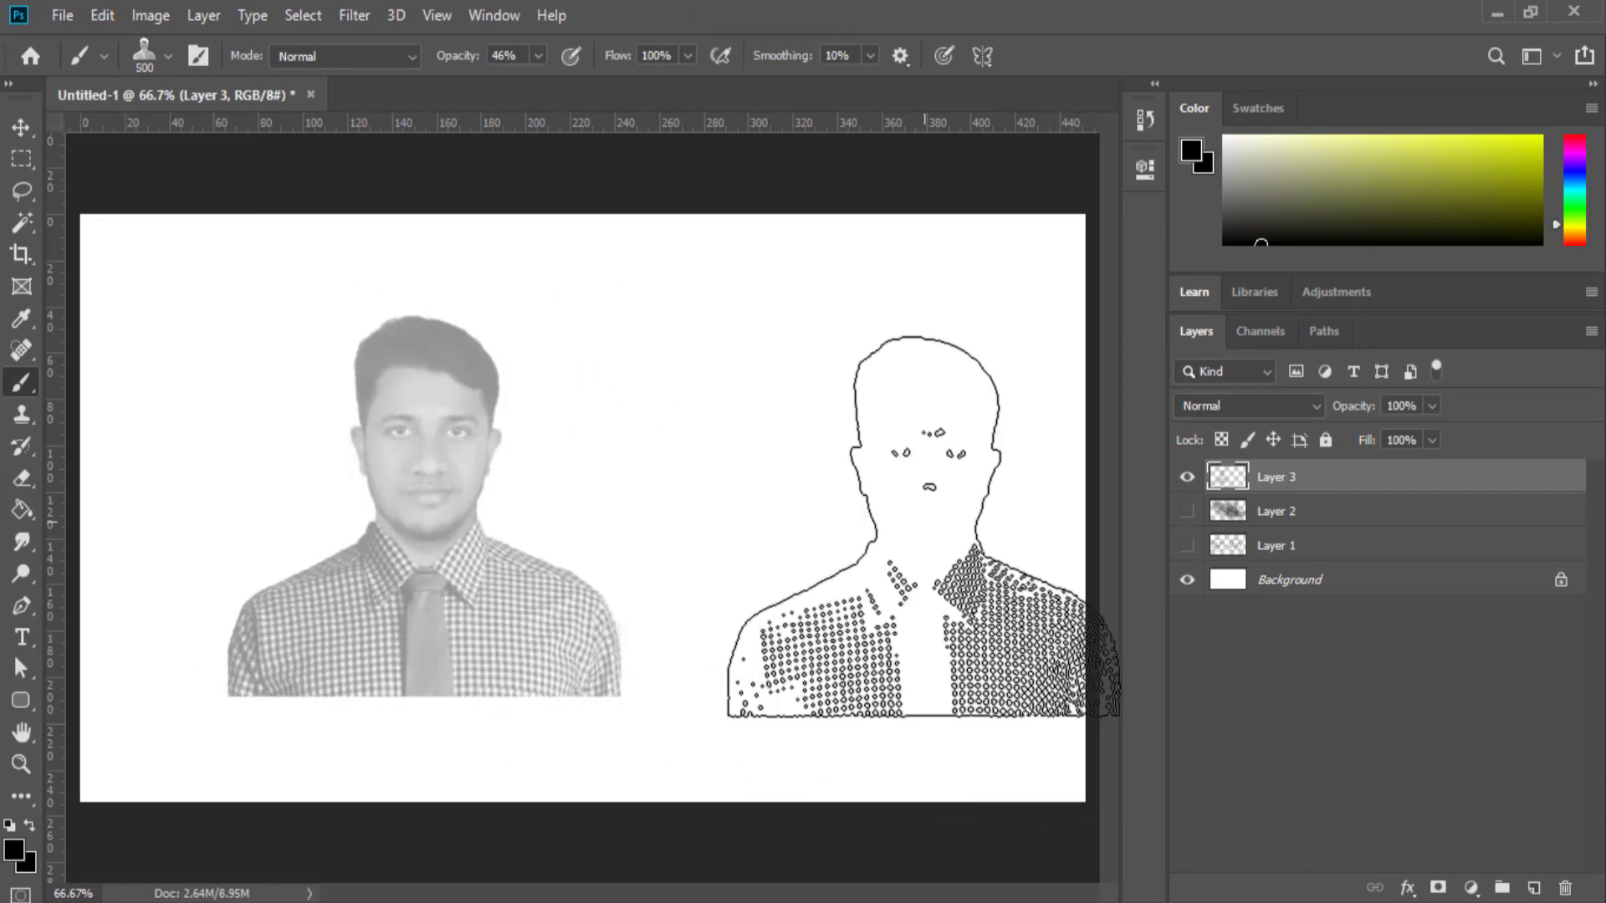
pyautogui.click(866, 510)
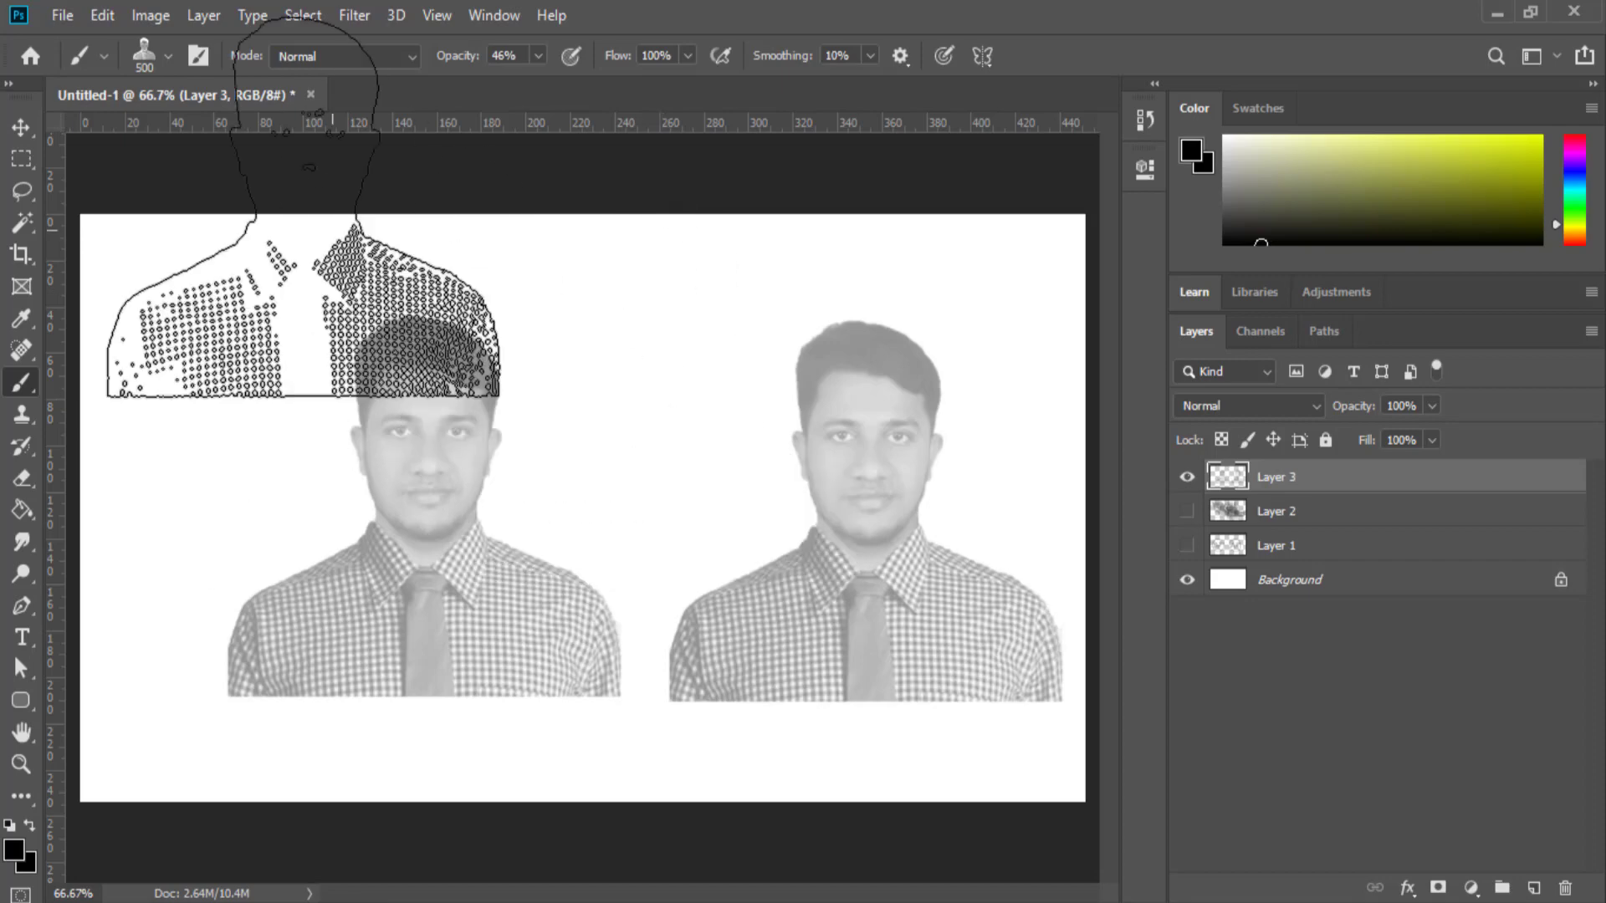
# Stamp the 300 px portrait brush preset twice near the top.
pyautogui.click(169, 57)
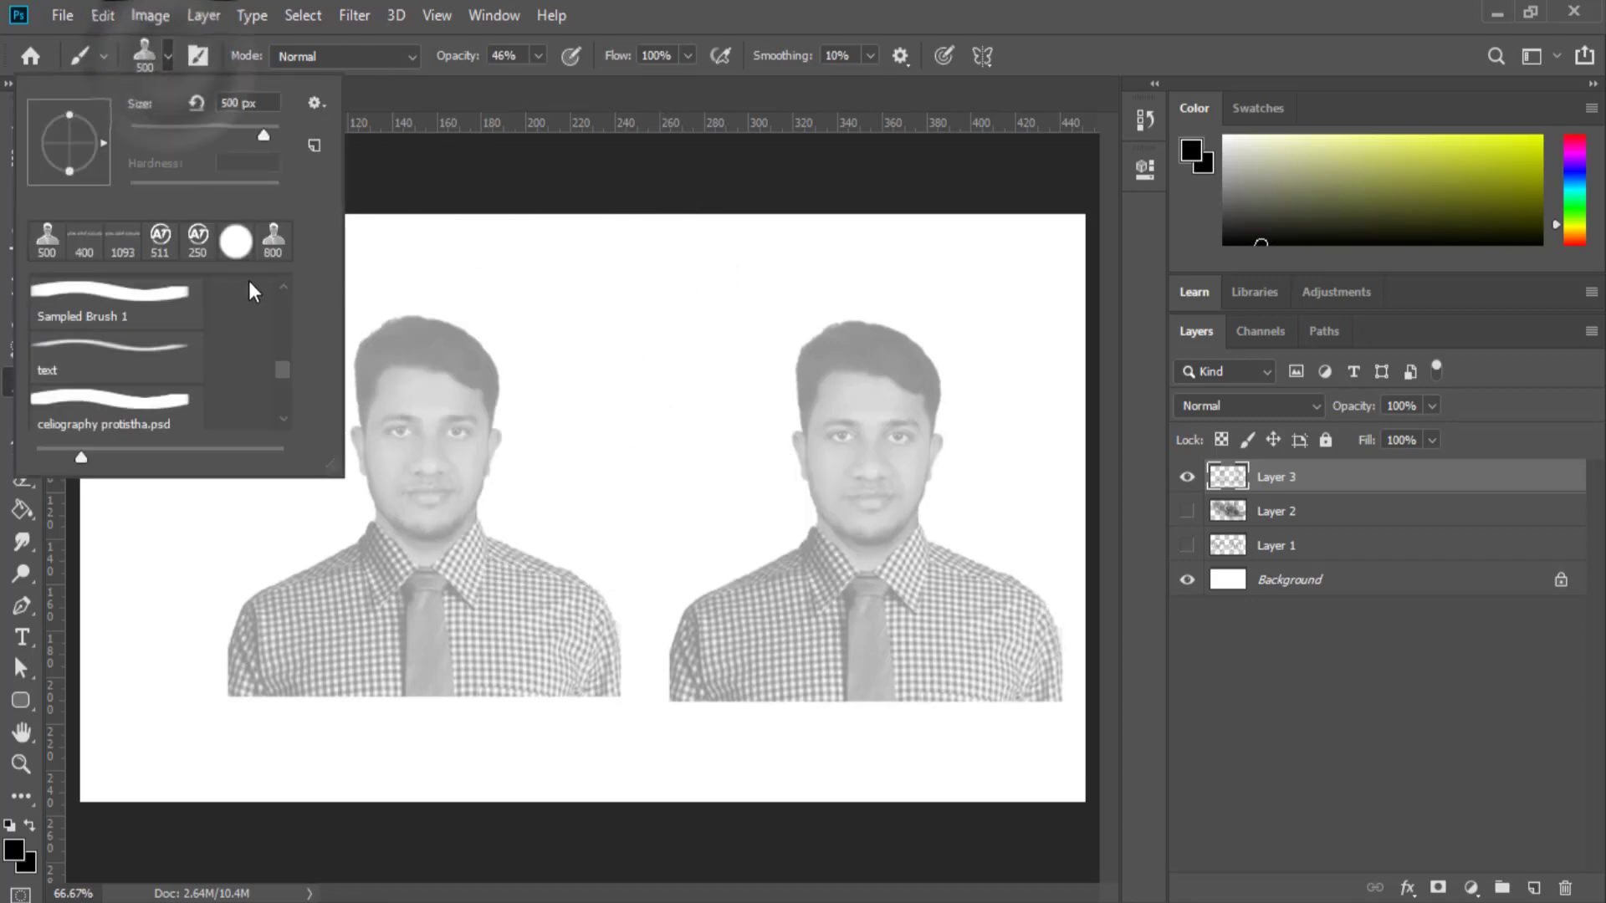
pyautogui.moveTo(287, 373); pyautogui.dragTo(286, 410)
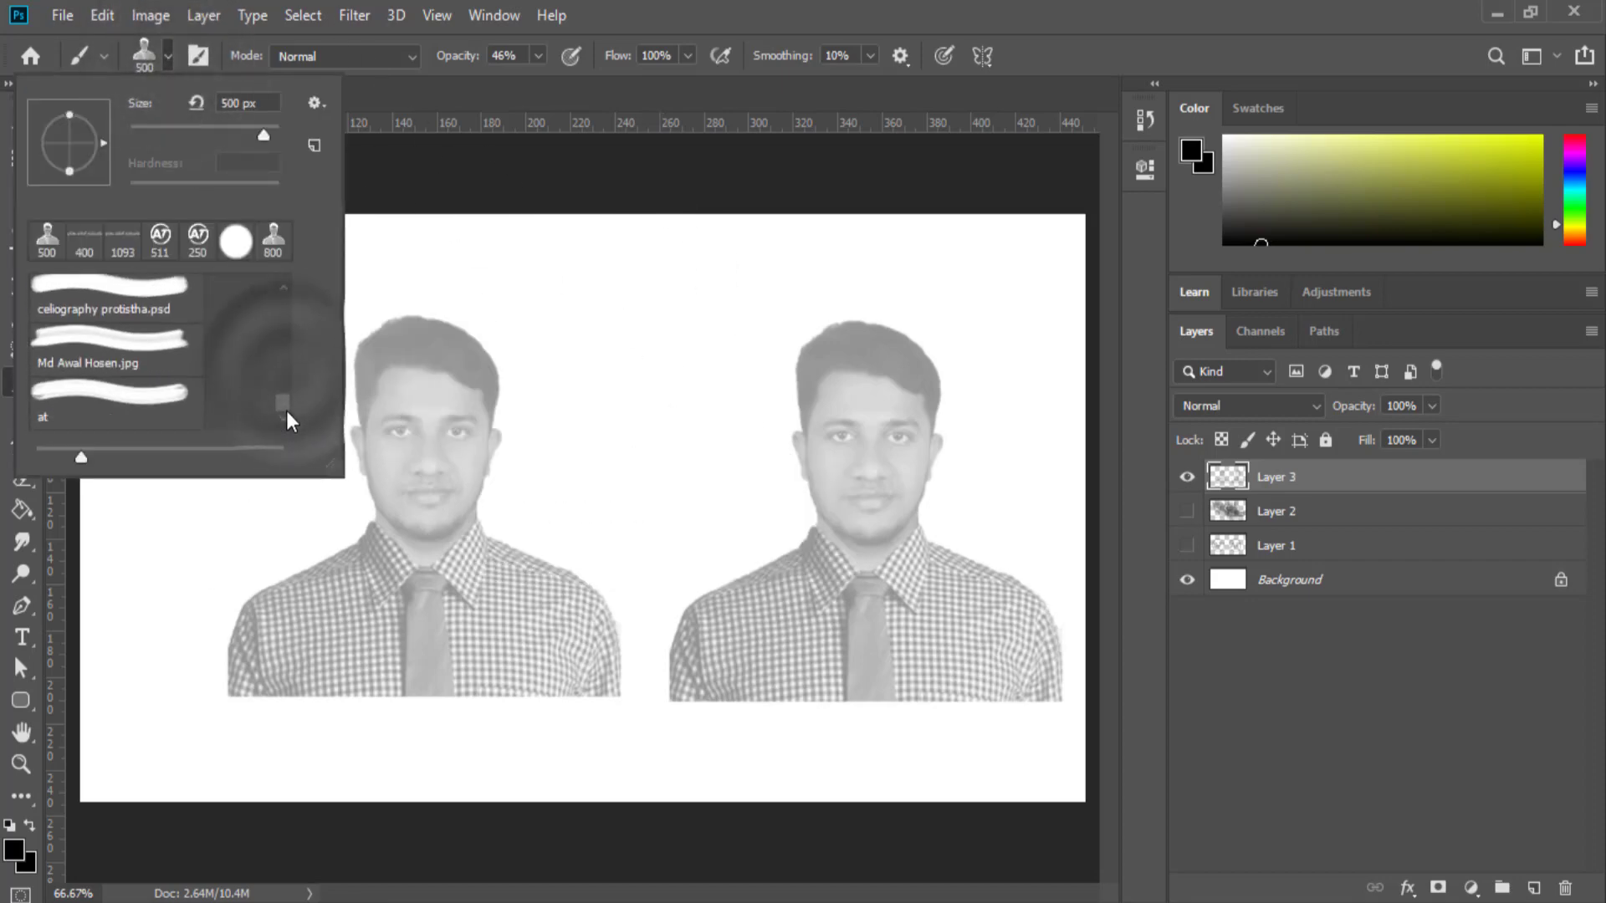
pyautogui.click(132, 335)
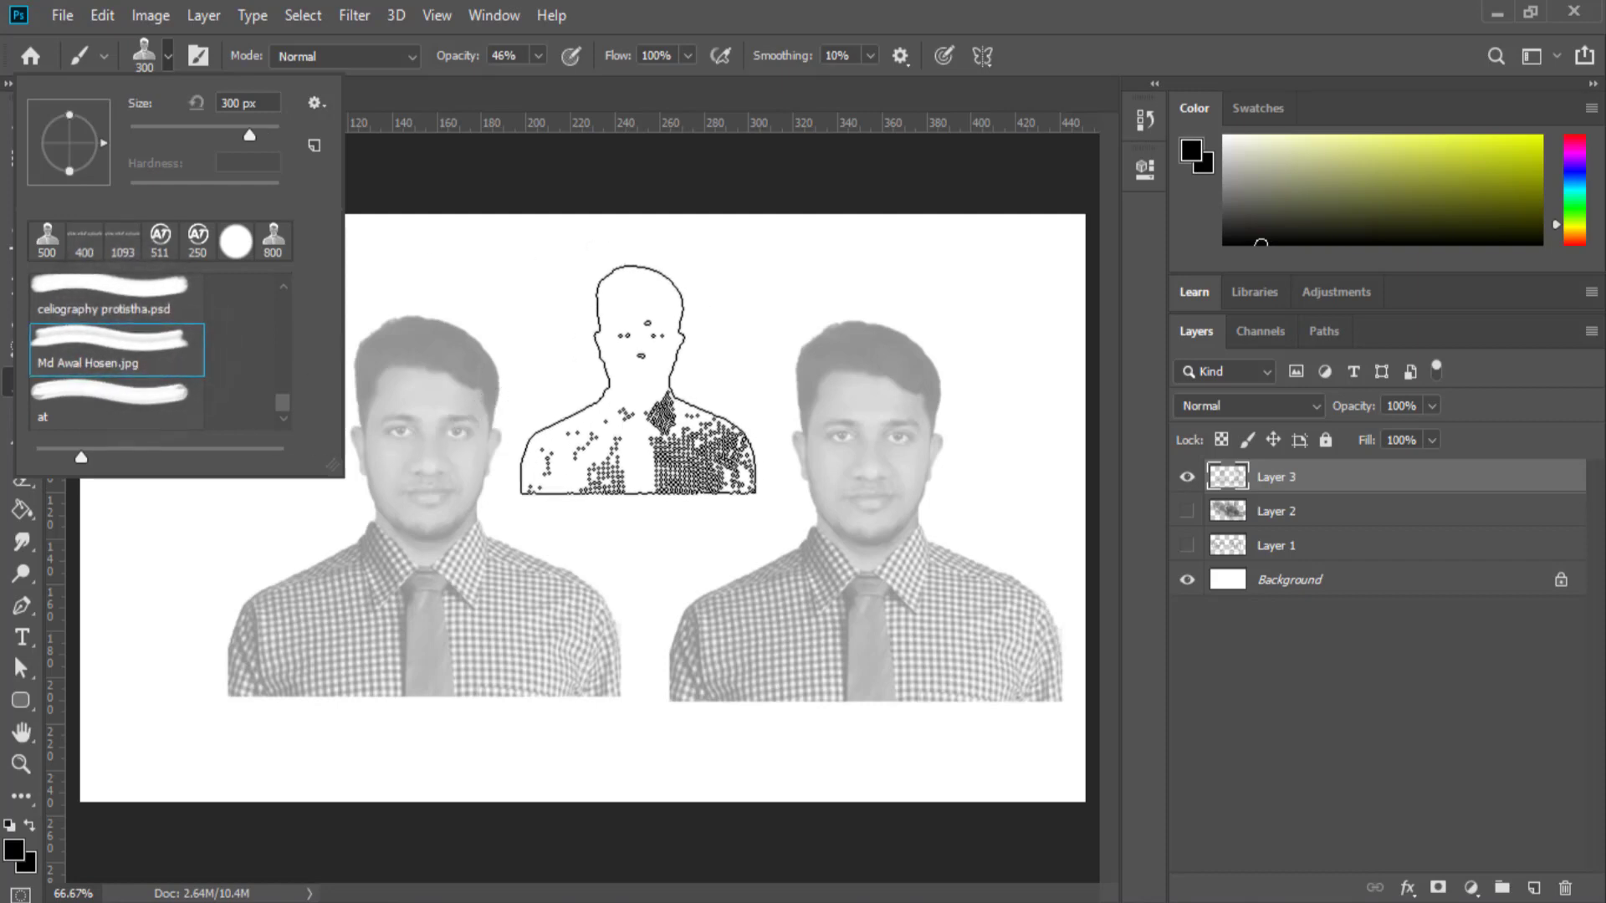
pyautogui.click(638, 378)
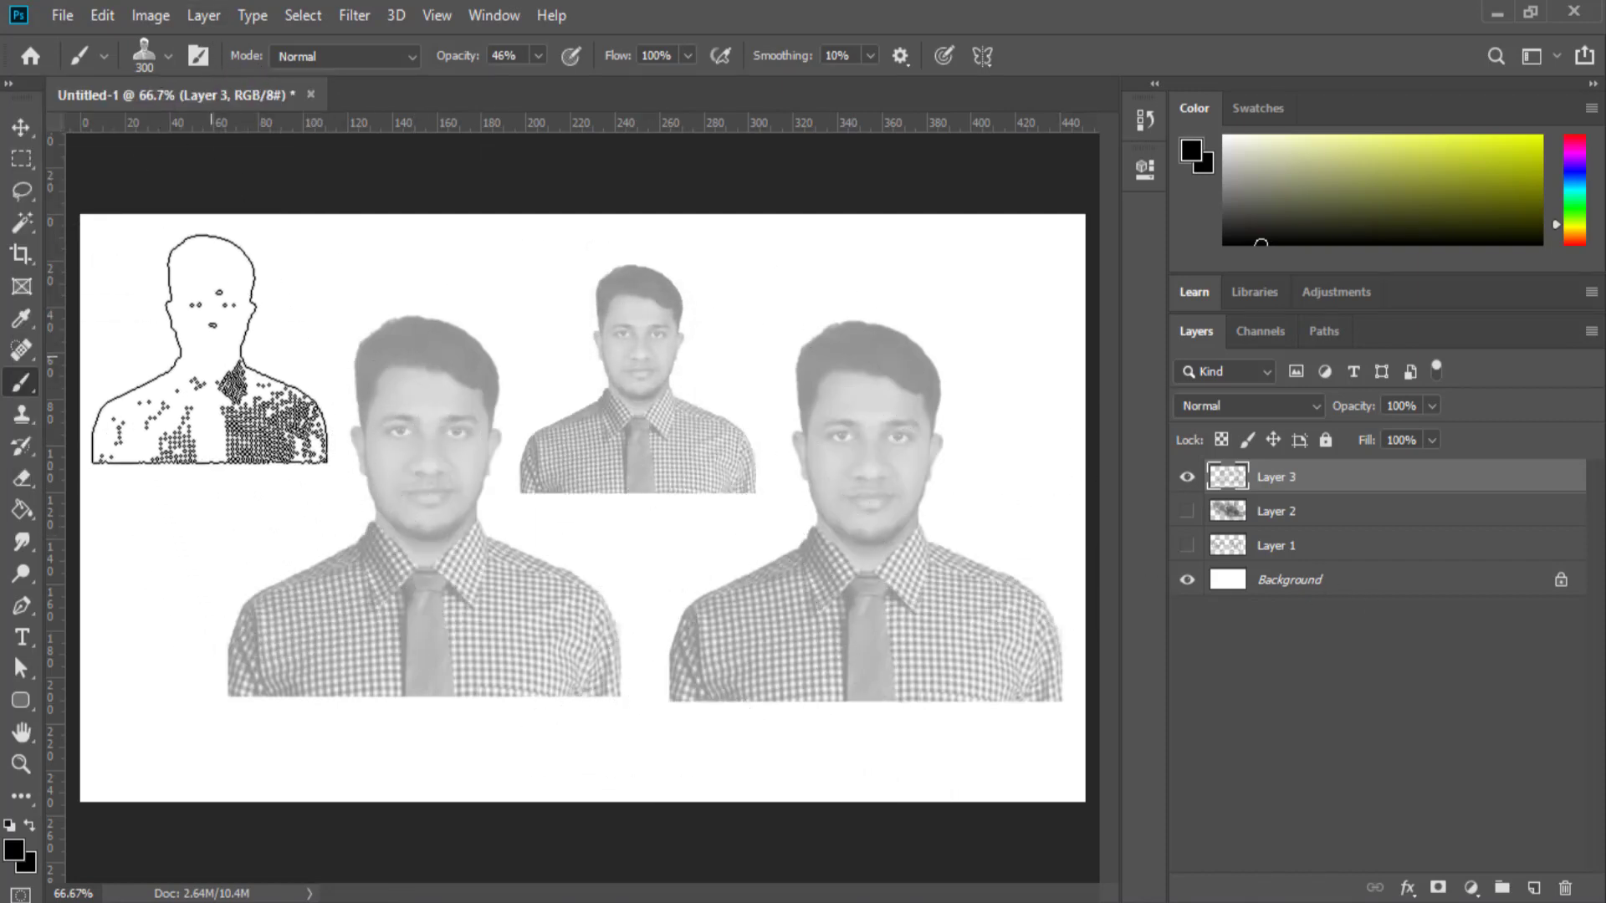
pyautogui.click(208, 400)
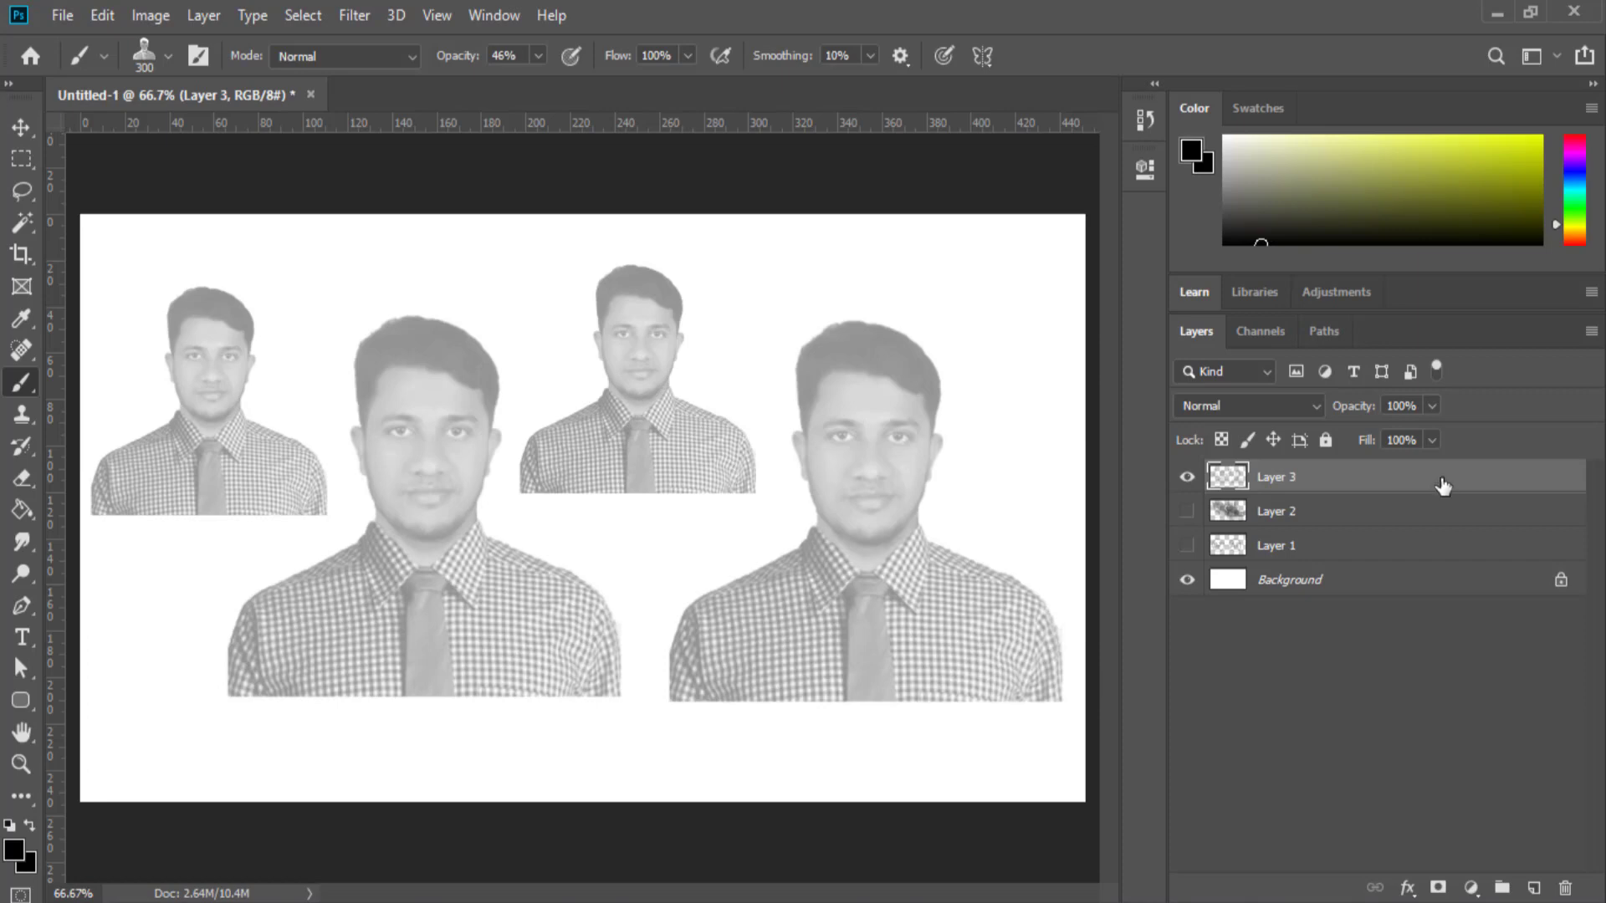
# Create a new document with Width 500 and Height 500 pixels.
pyautogui.click(74, 20)
pyautogui.moveTo(88, 349)
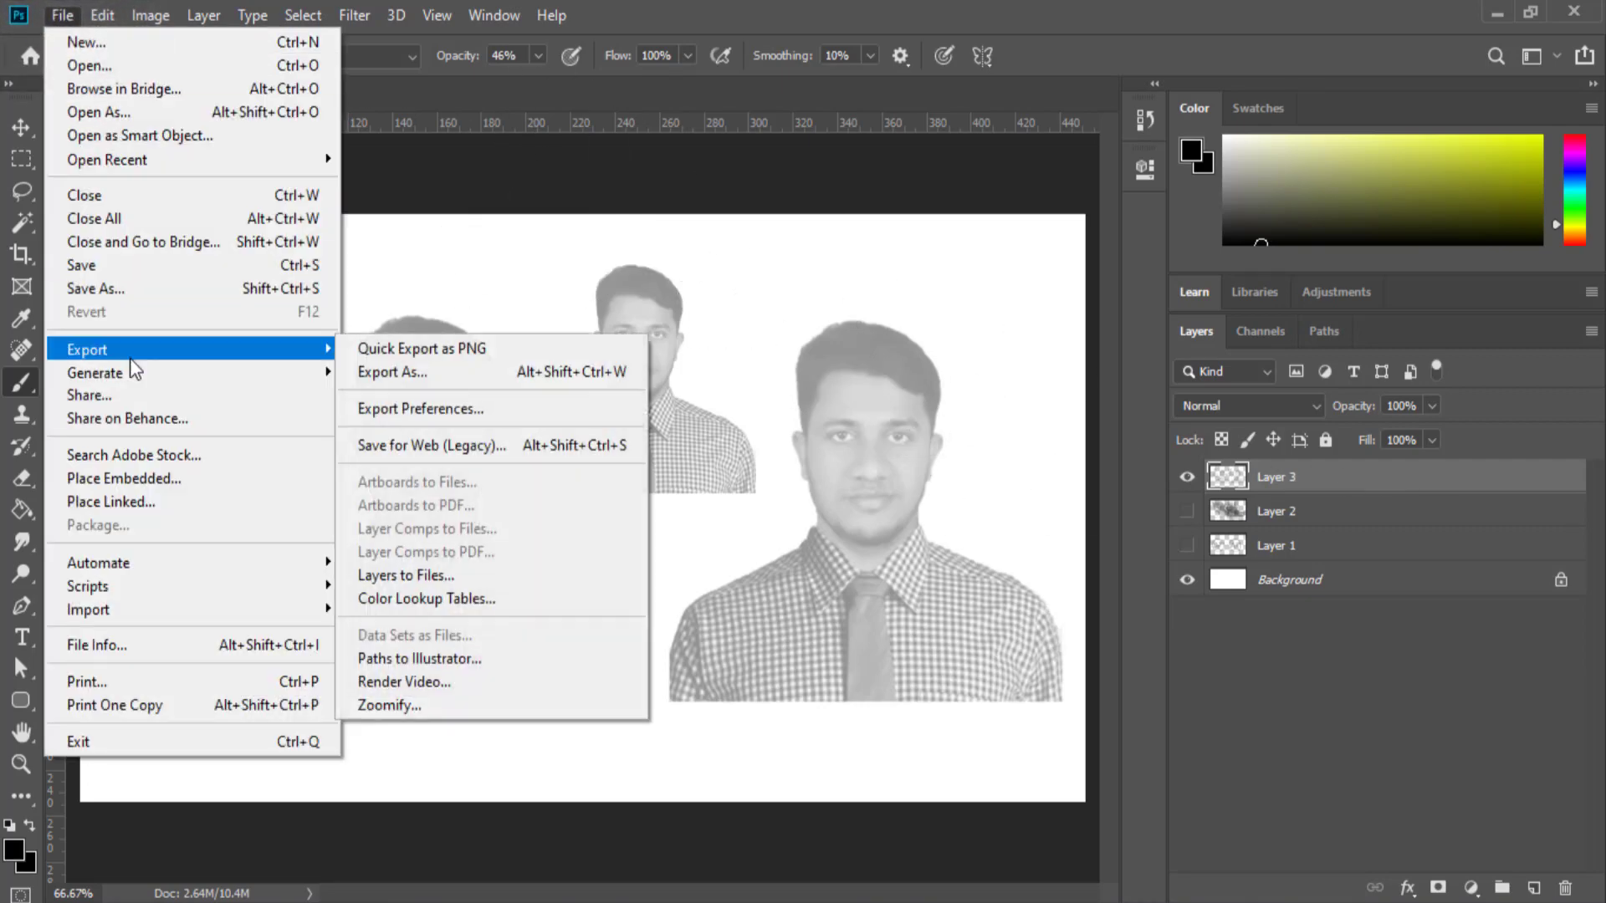
pyautogui.click(129, 48)
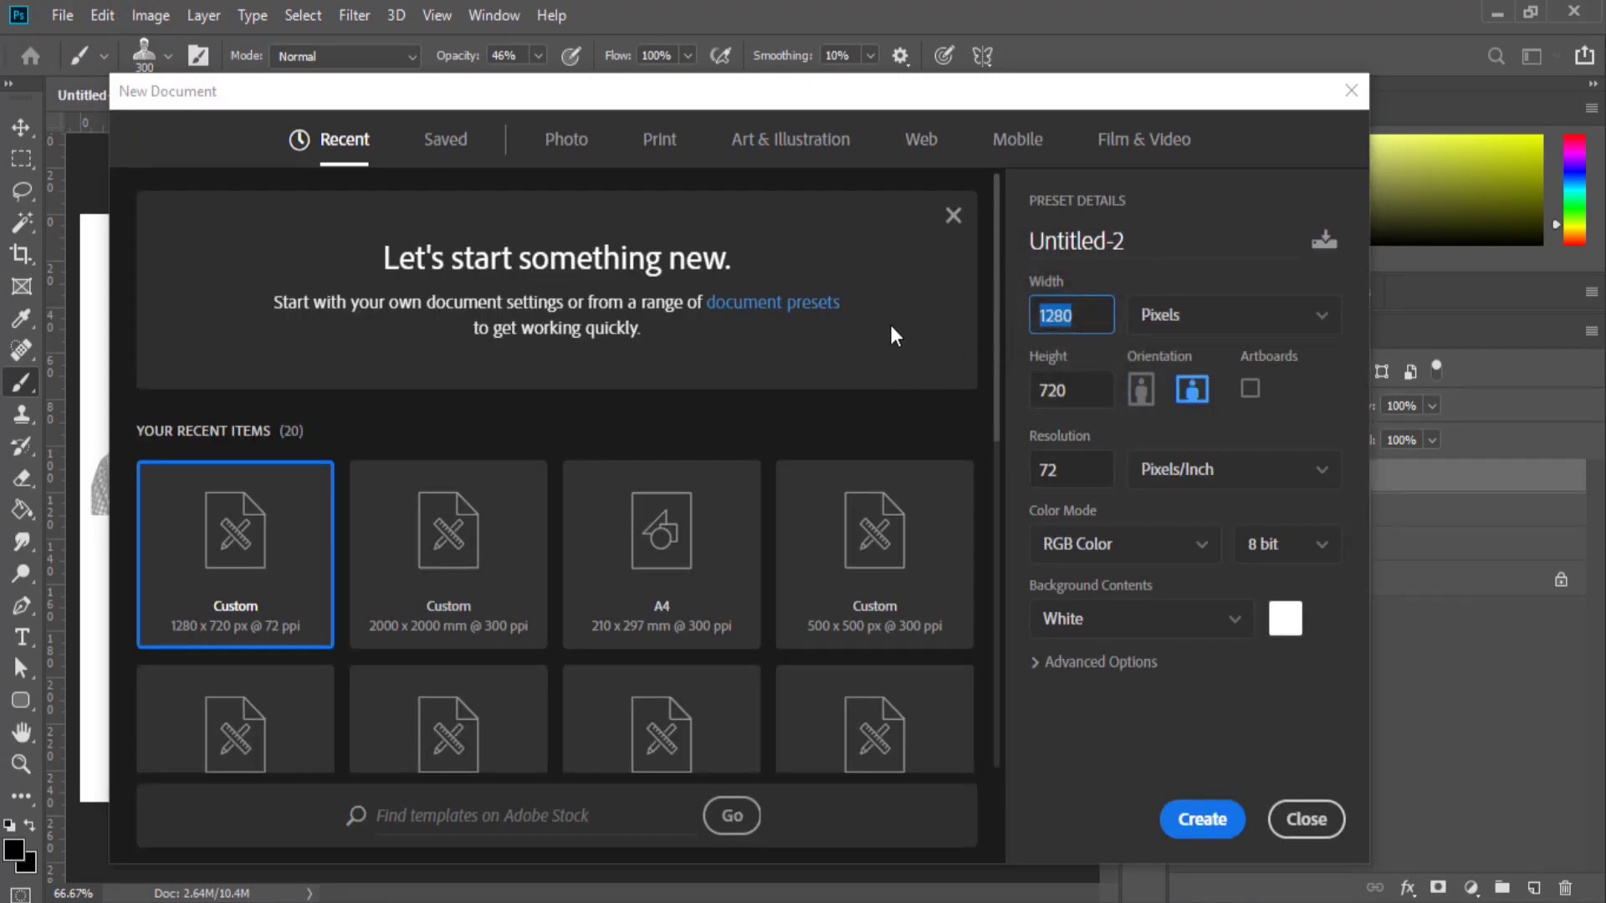
pyautogui.write('2')
pyautogui.press('BackSpace')
pyautogui.write('500')
pyautogui.doubleClick(1051, 392)
pyautogui.write('500')
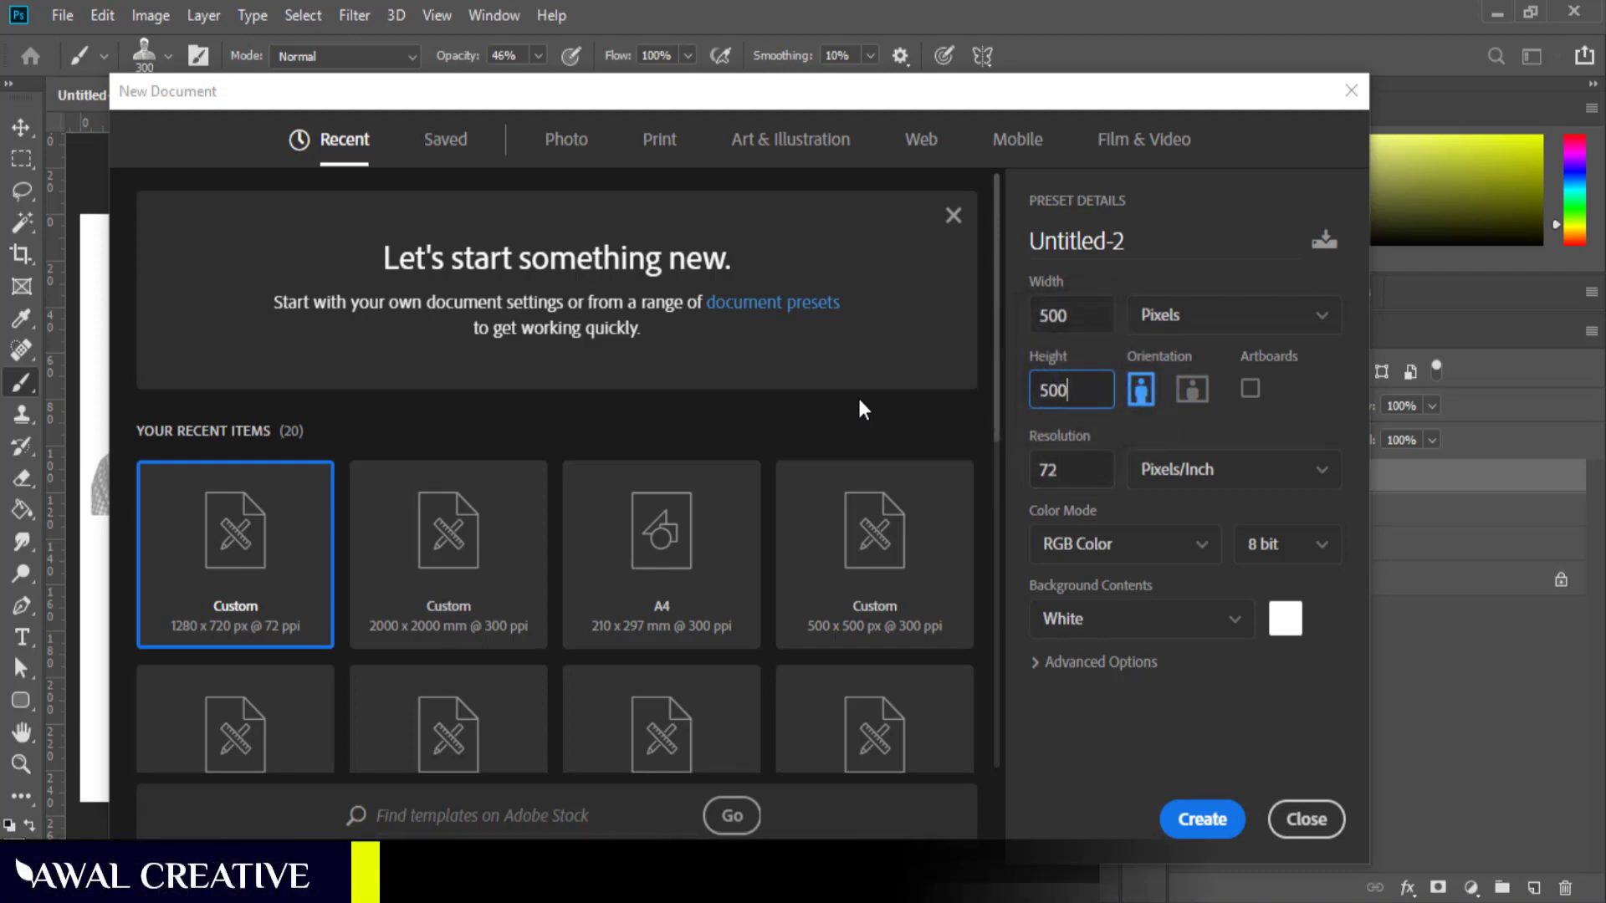
pyautogui.click(1213, 820)
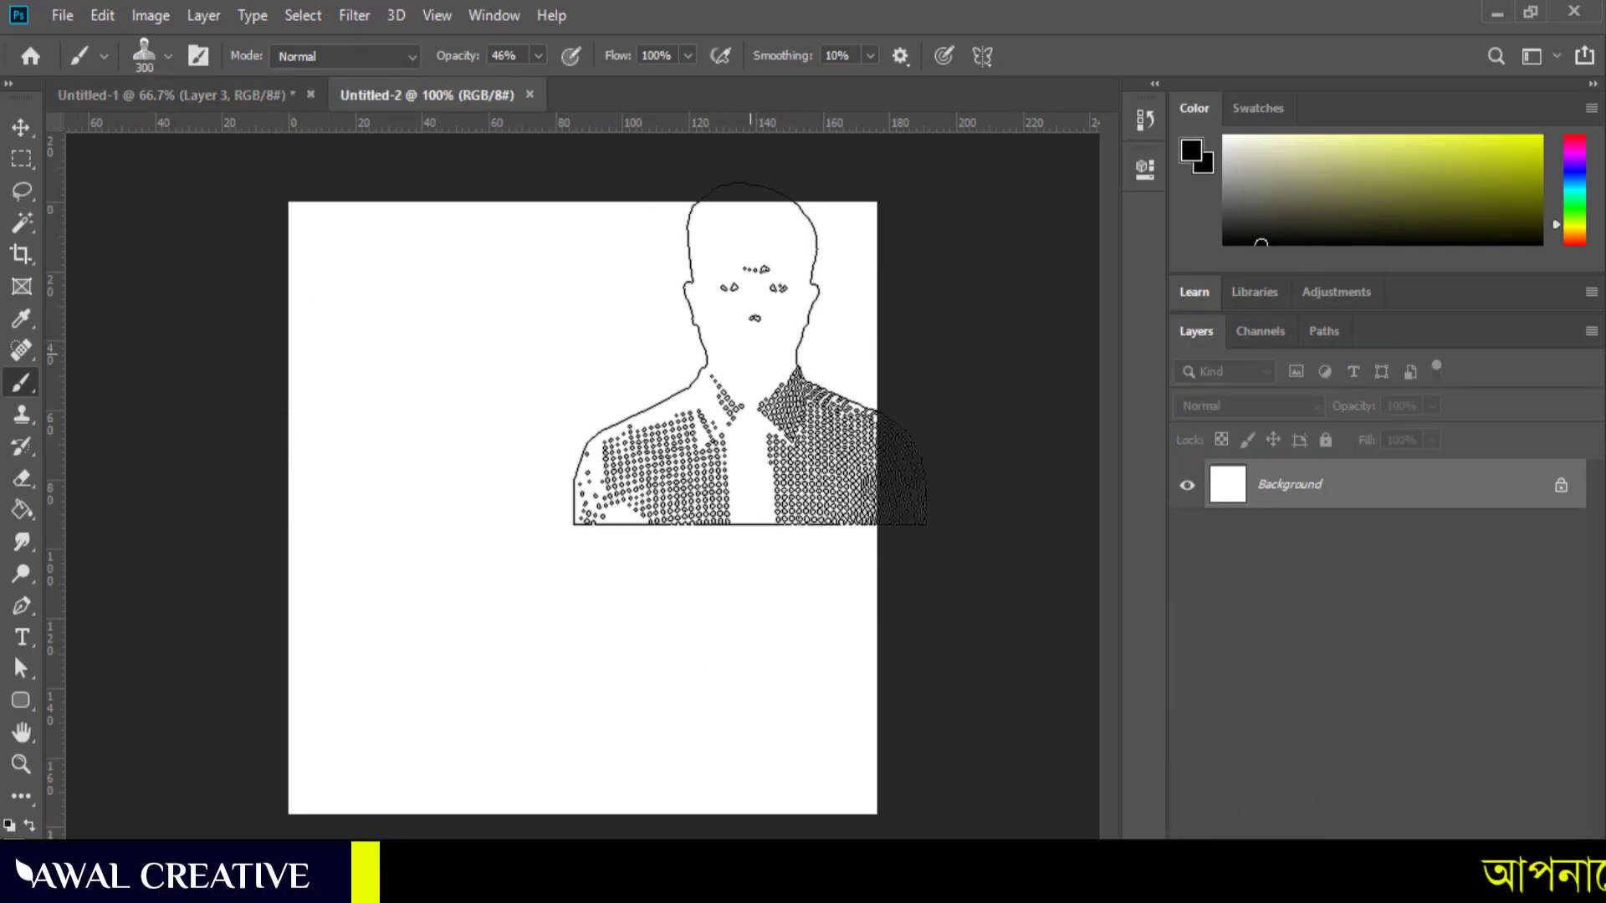
# Draw the crescent moon and star custom shape across the canvas.
pyautogui.click(23, 132)
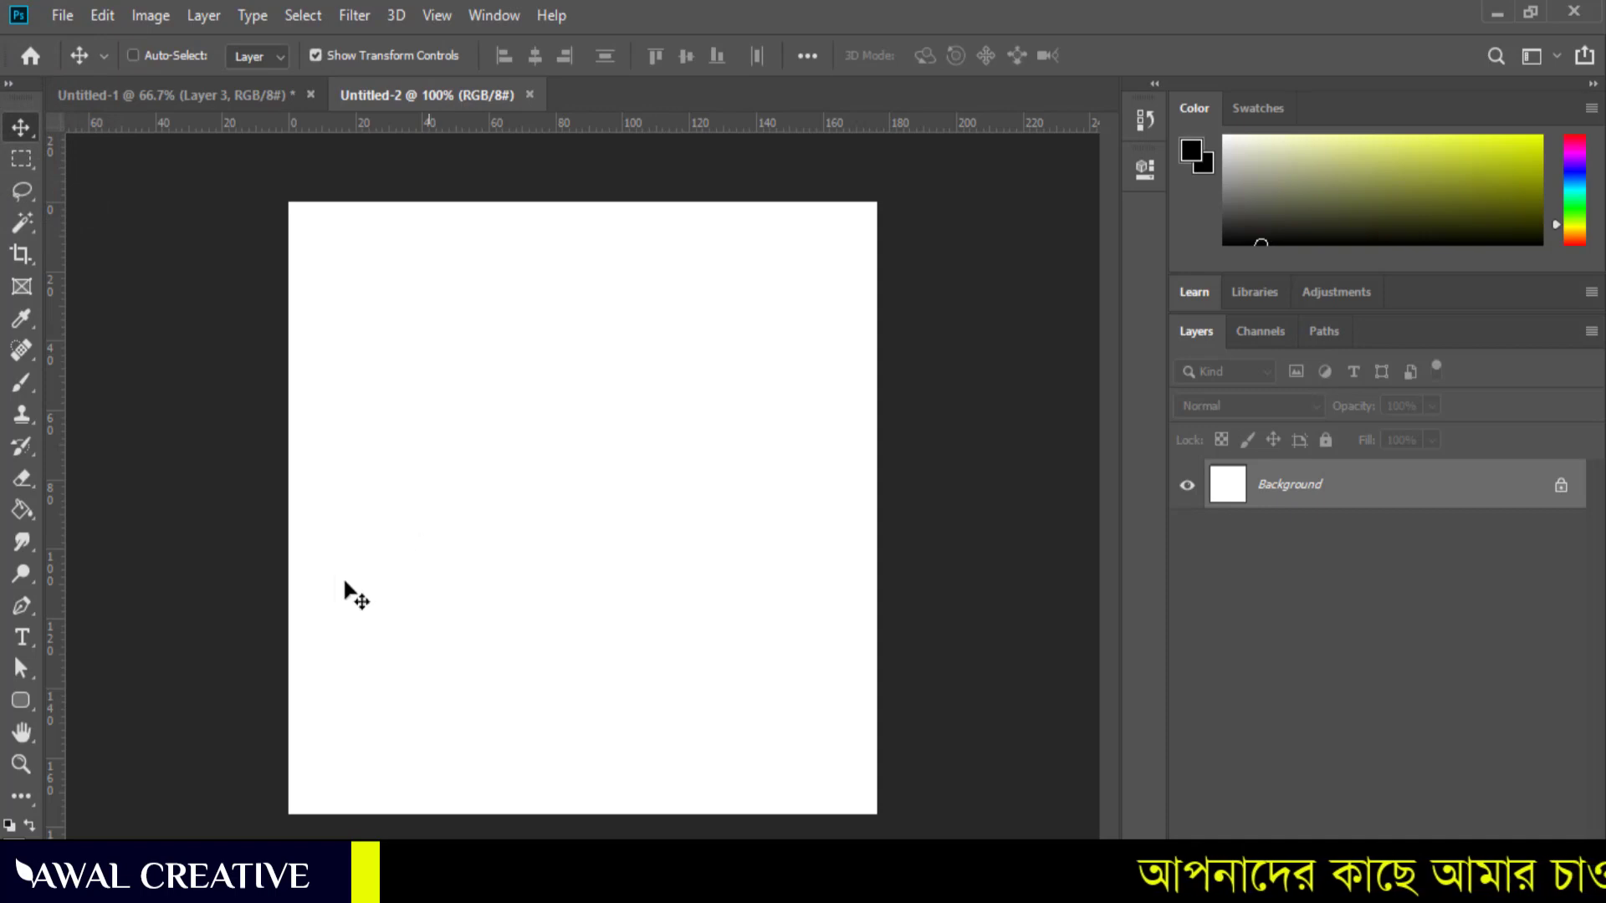
pyautogui.click(34, 705)
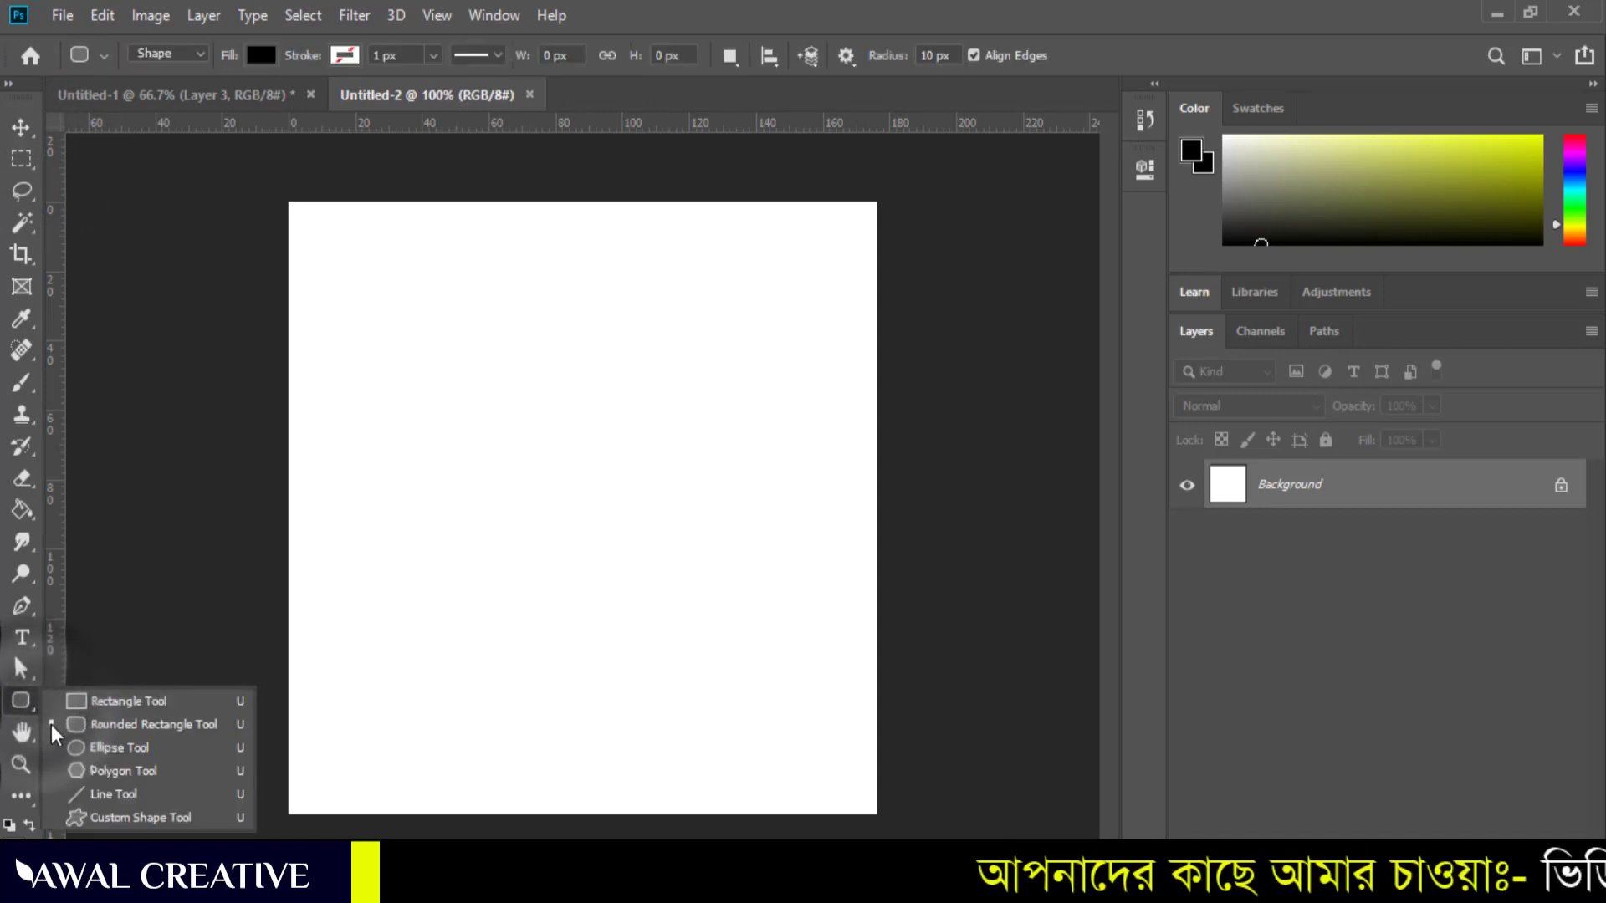
pyautogui.click(107, 816)
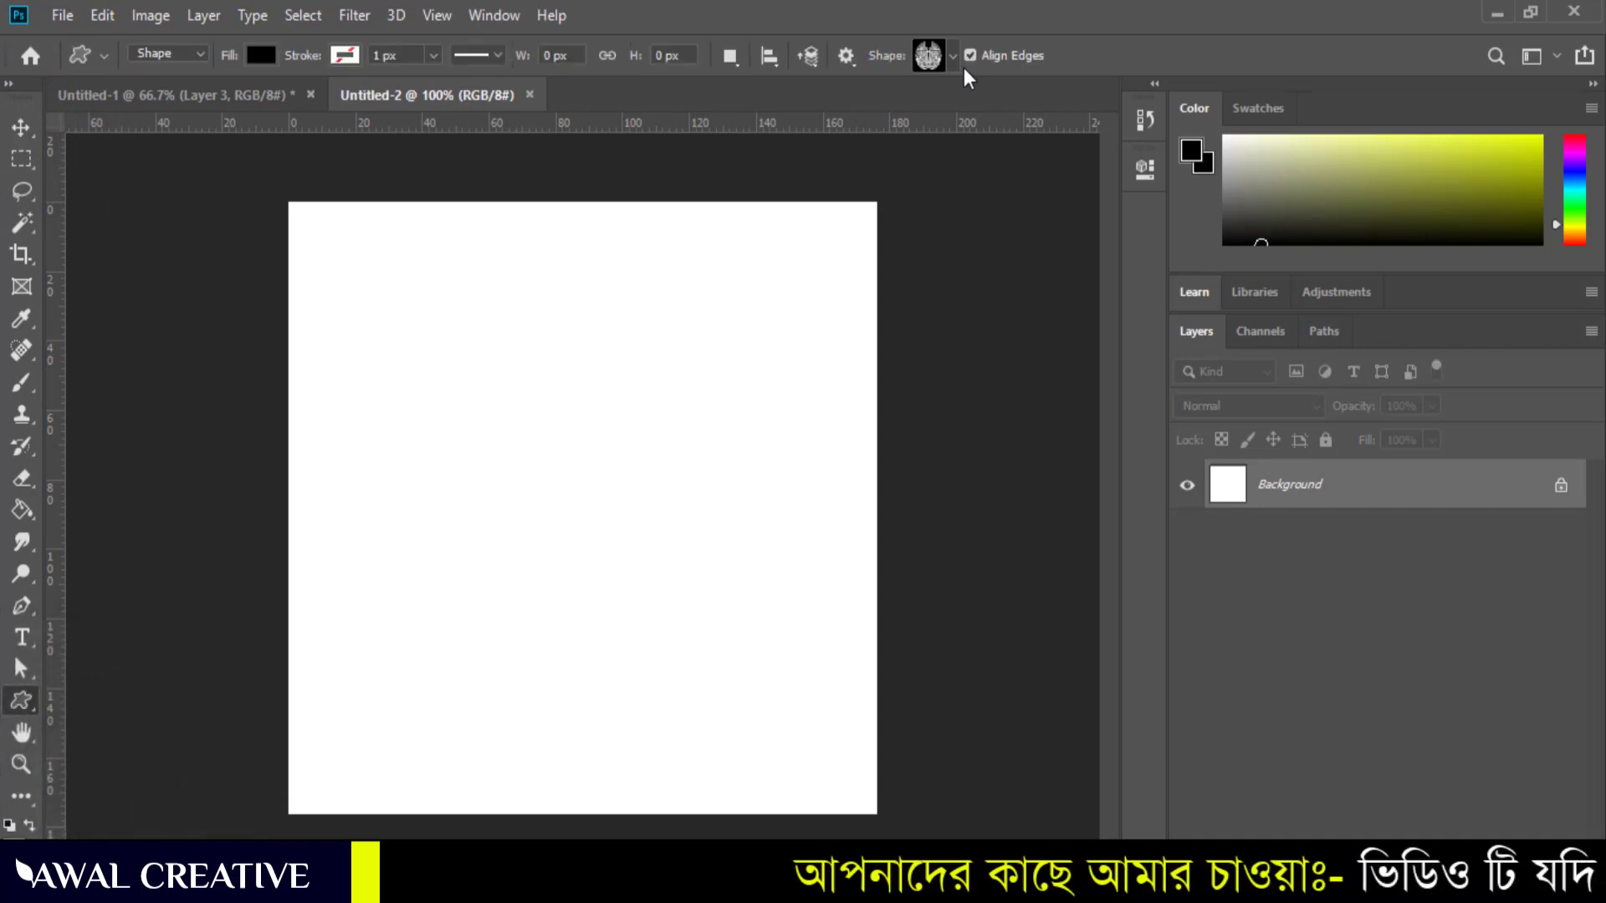
pyautogui.click(953, 57)
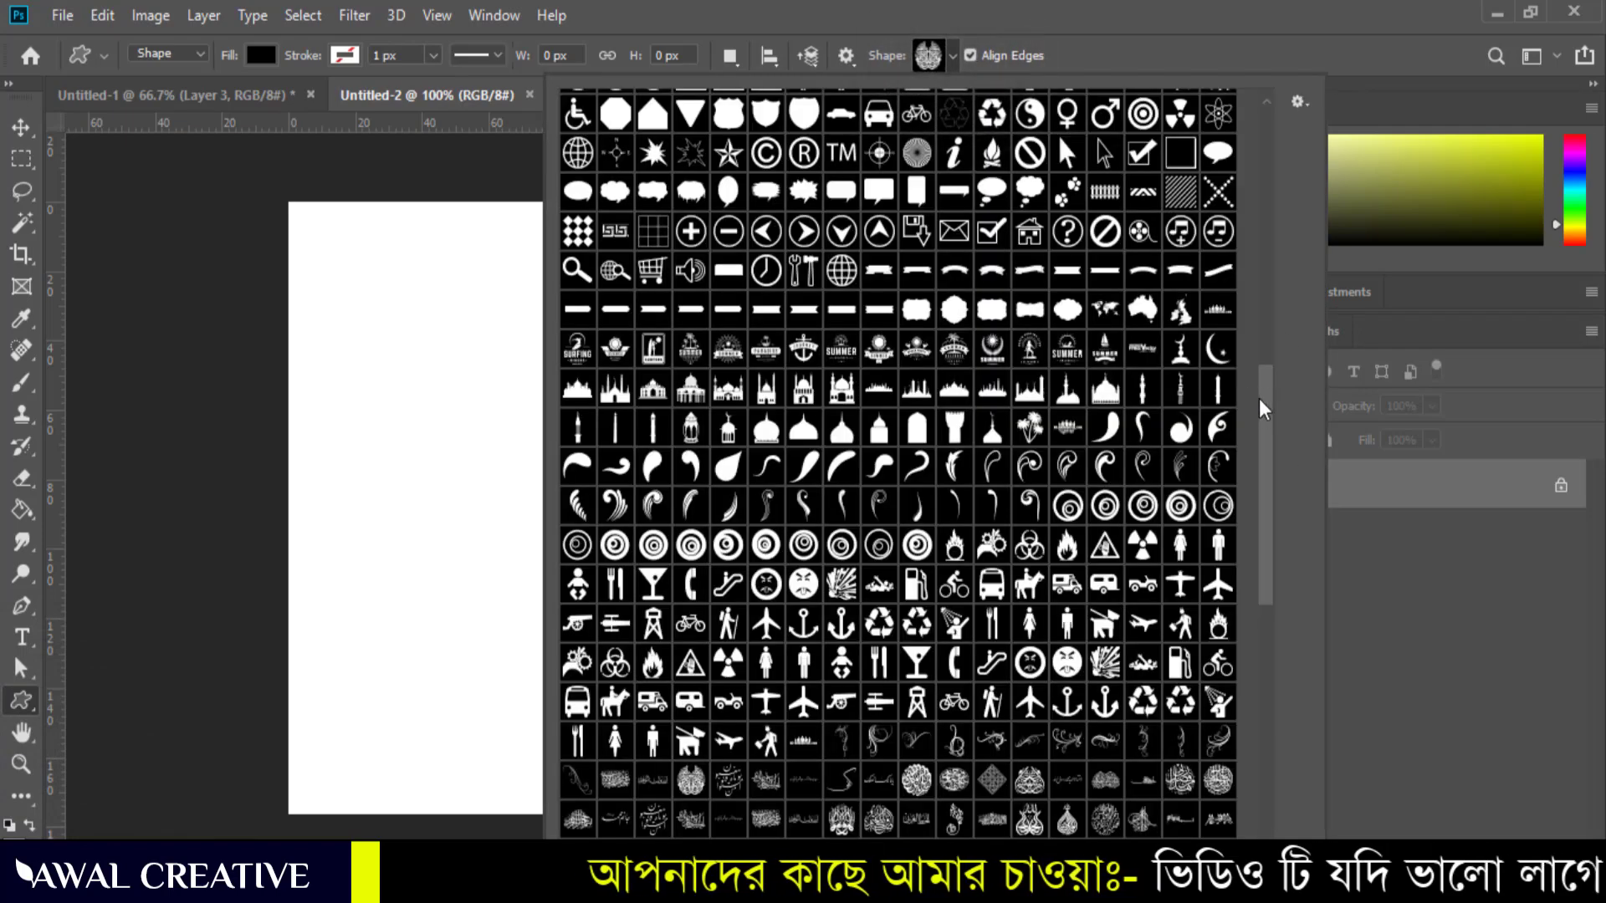
pyautogui.click(1218, 350)
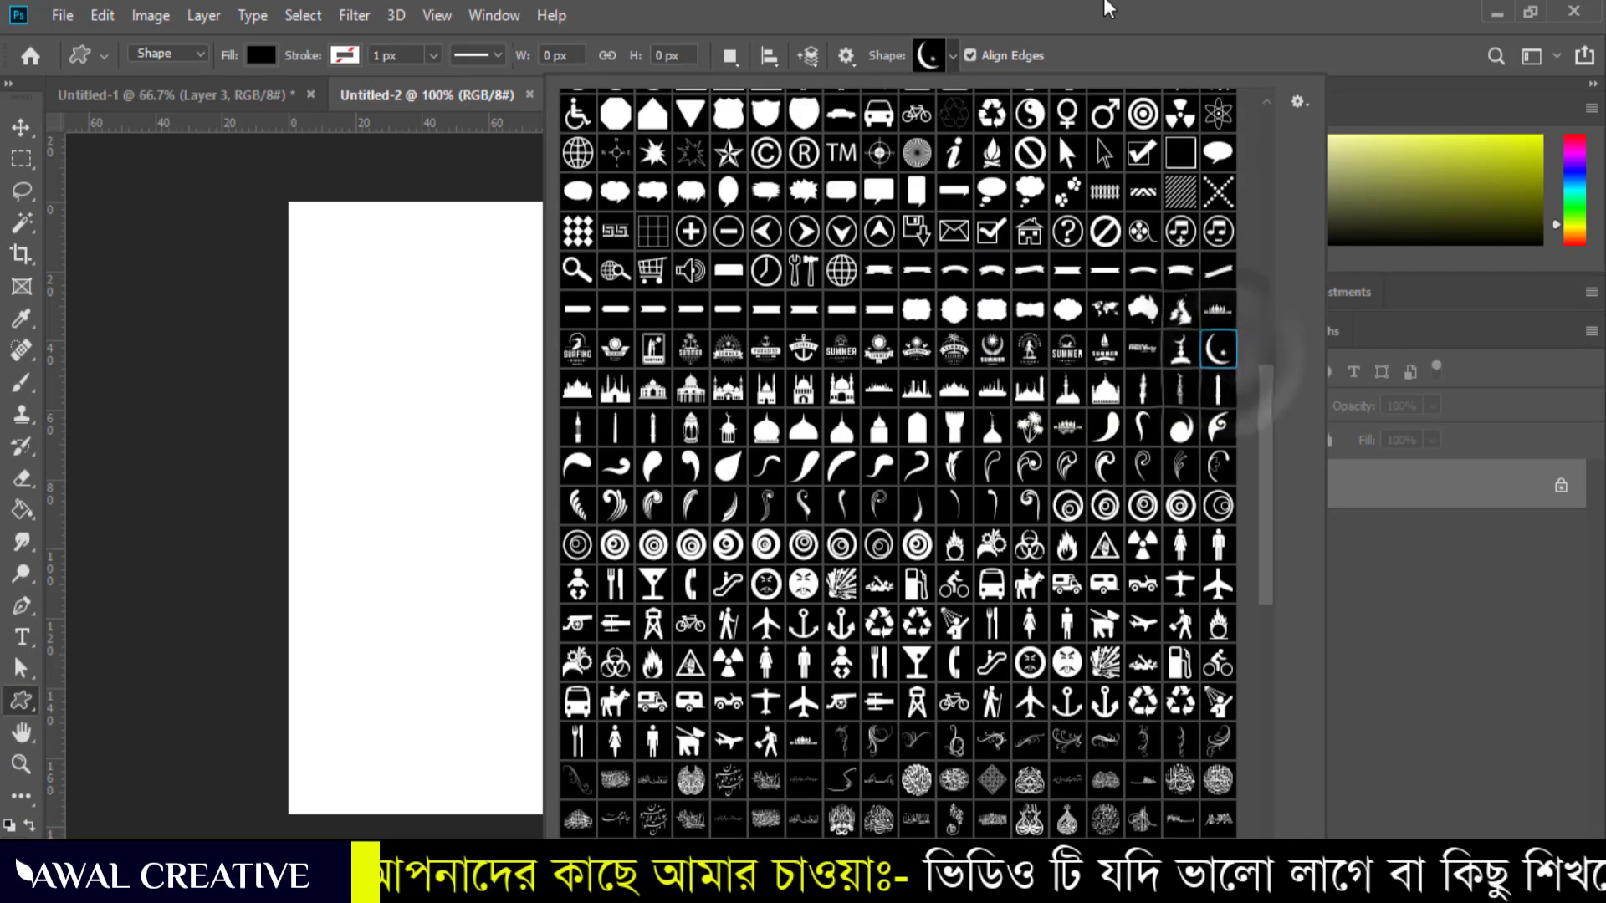
pyautogui.press('Return')
pyautogui.moveTo(458, 354); pyautogui.dragTo(861, 814)
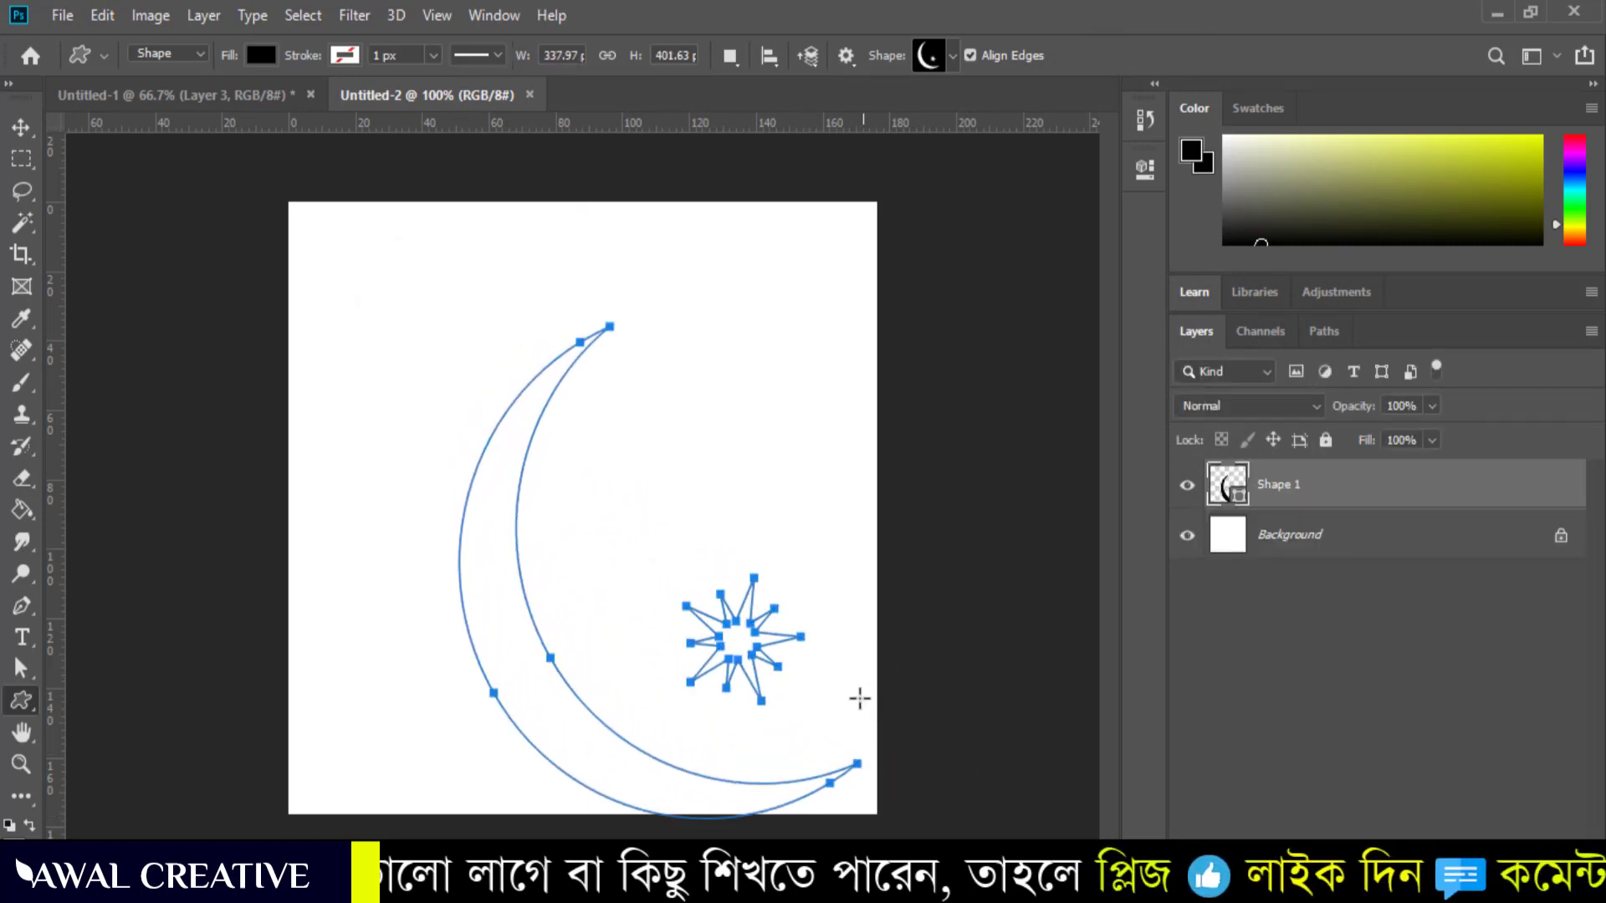
# Move the crescent shape up and left and hide the white Background layer.
pyautogui.click(20, 127)
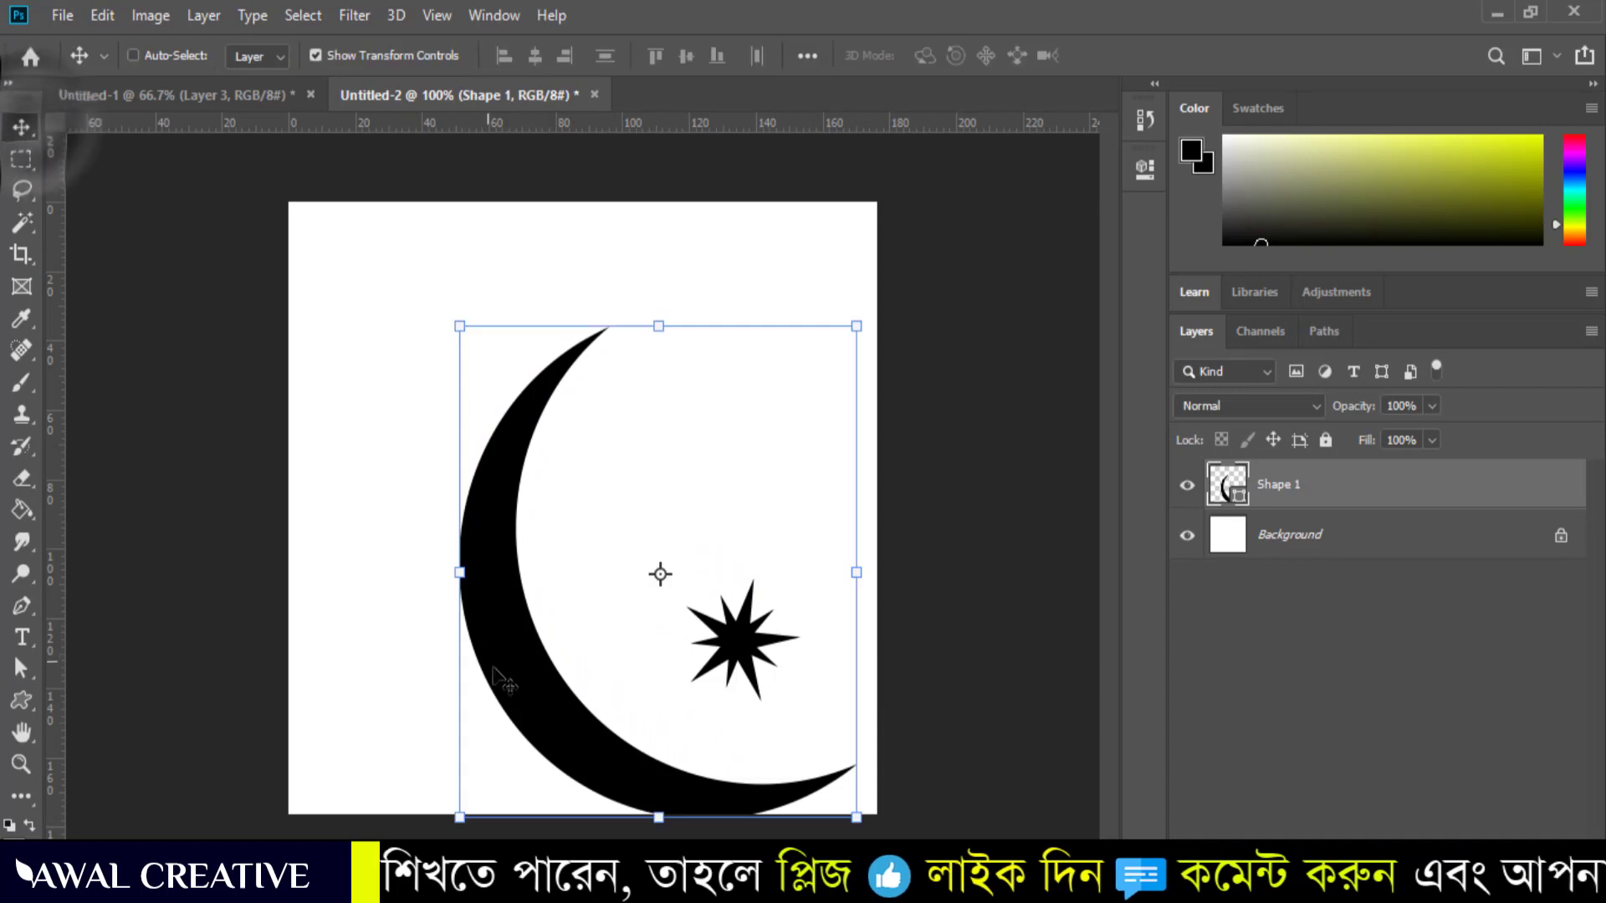
pyautogui.moveTo(520, 707); pyautogui.dragTo(449, 623)
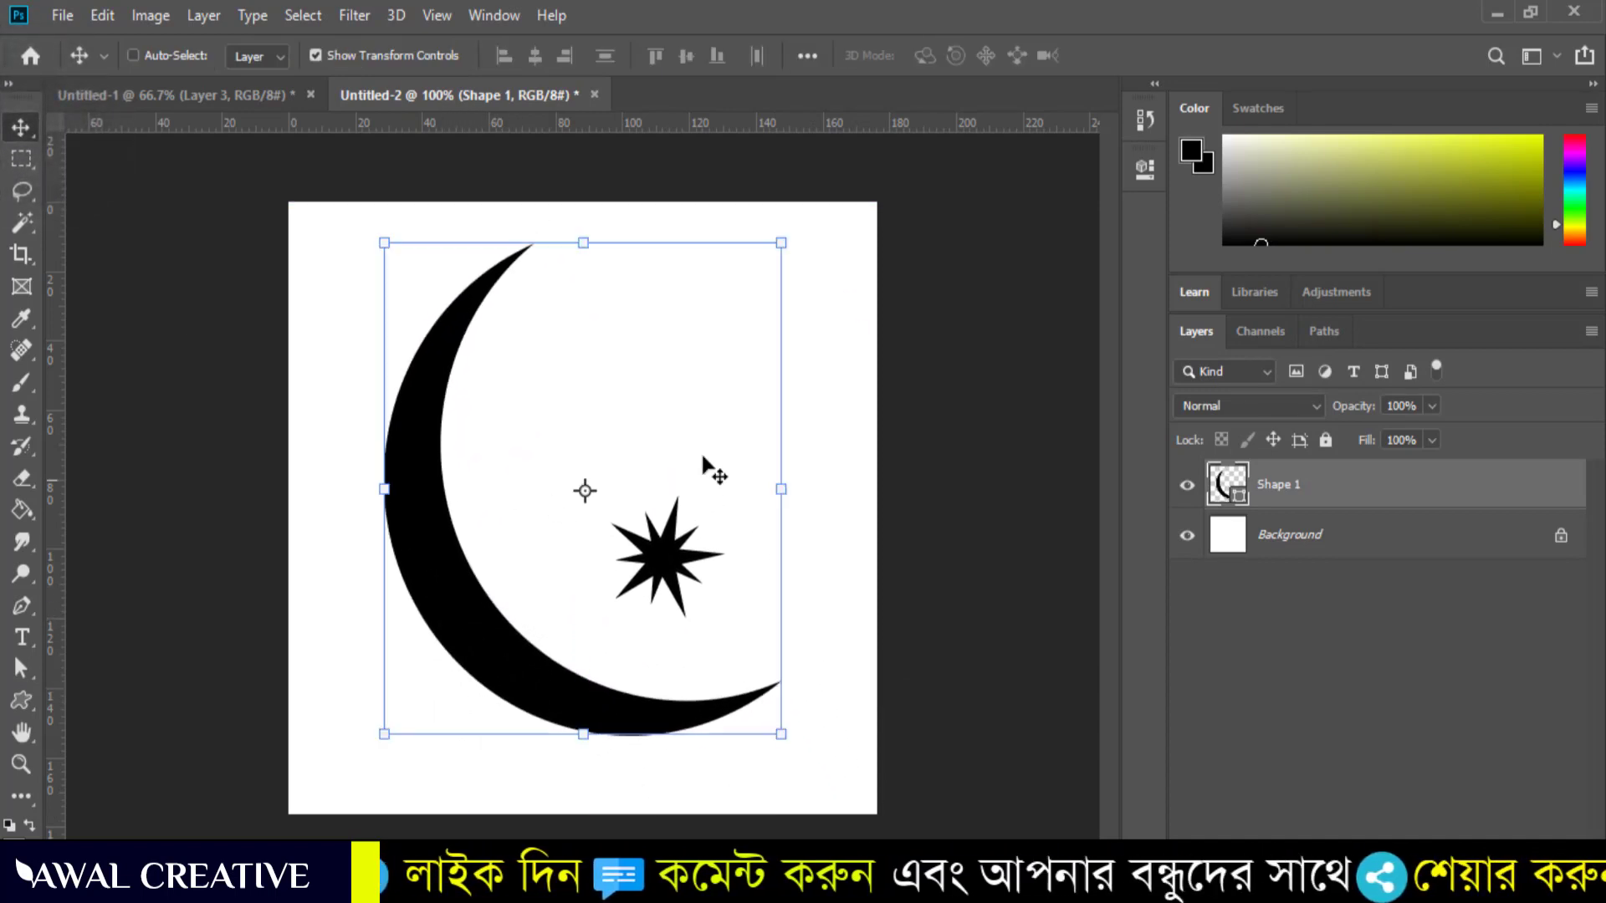
pyautogui.click(1187, 535)
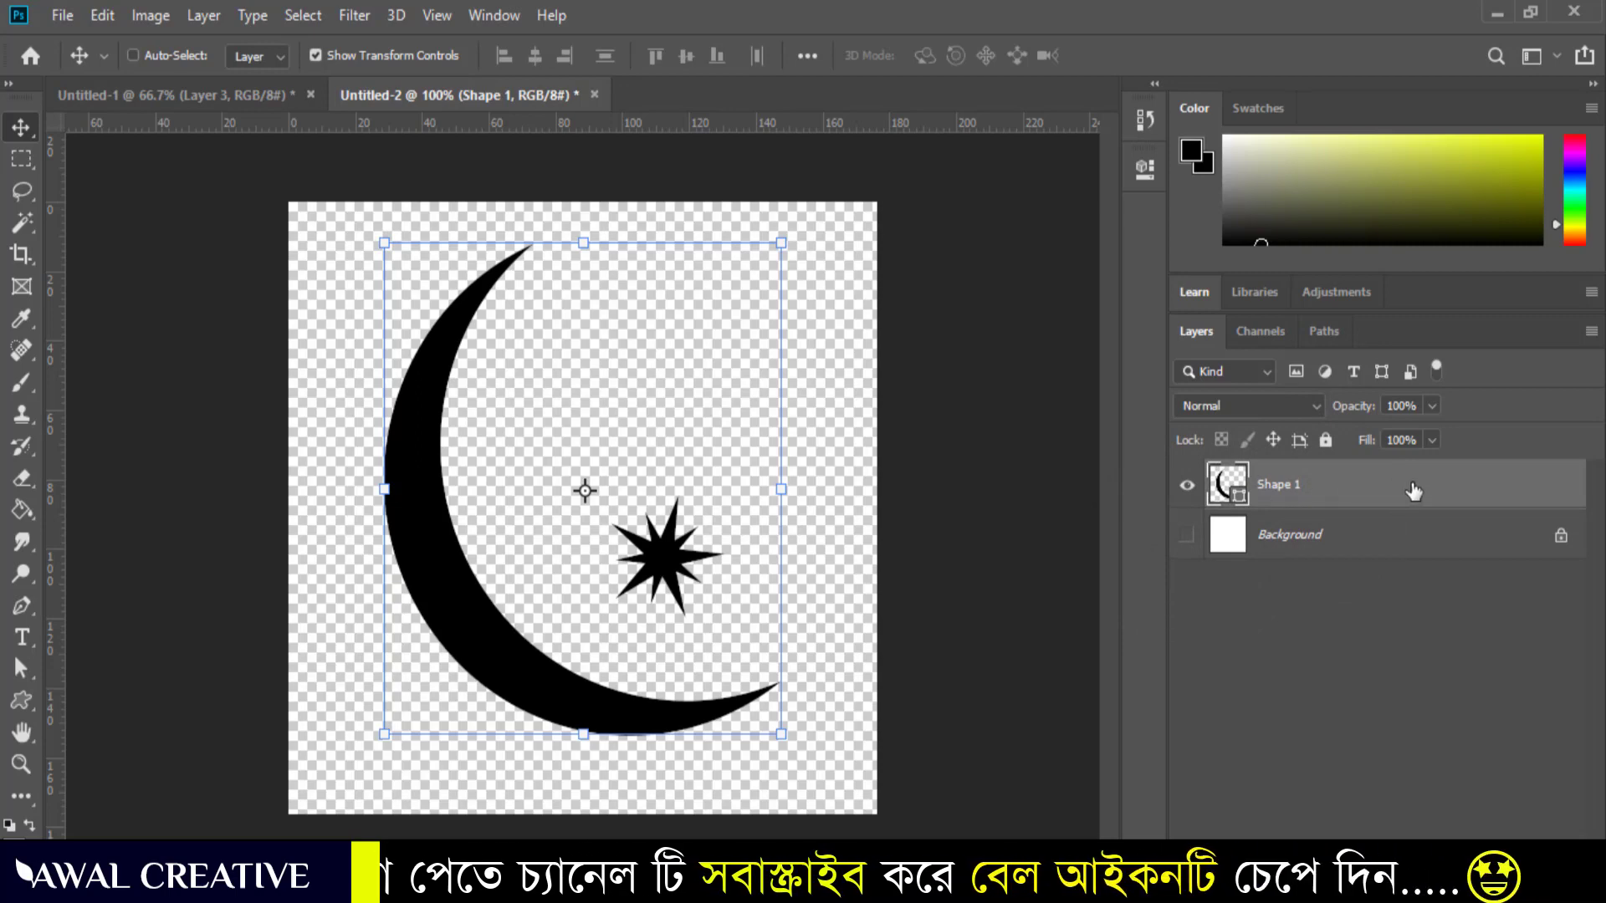
pyautogui.click(107, 18)
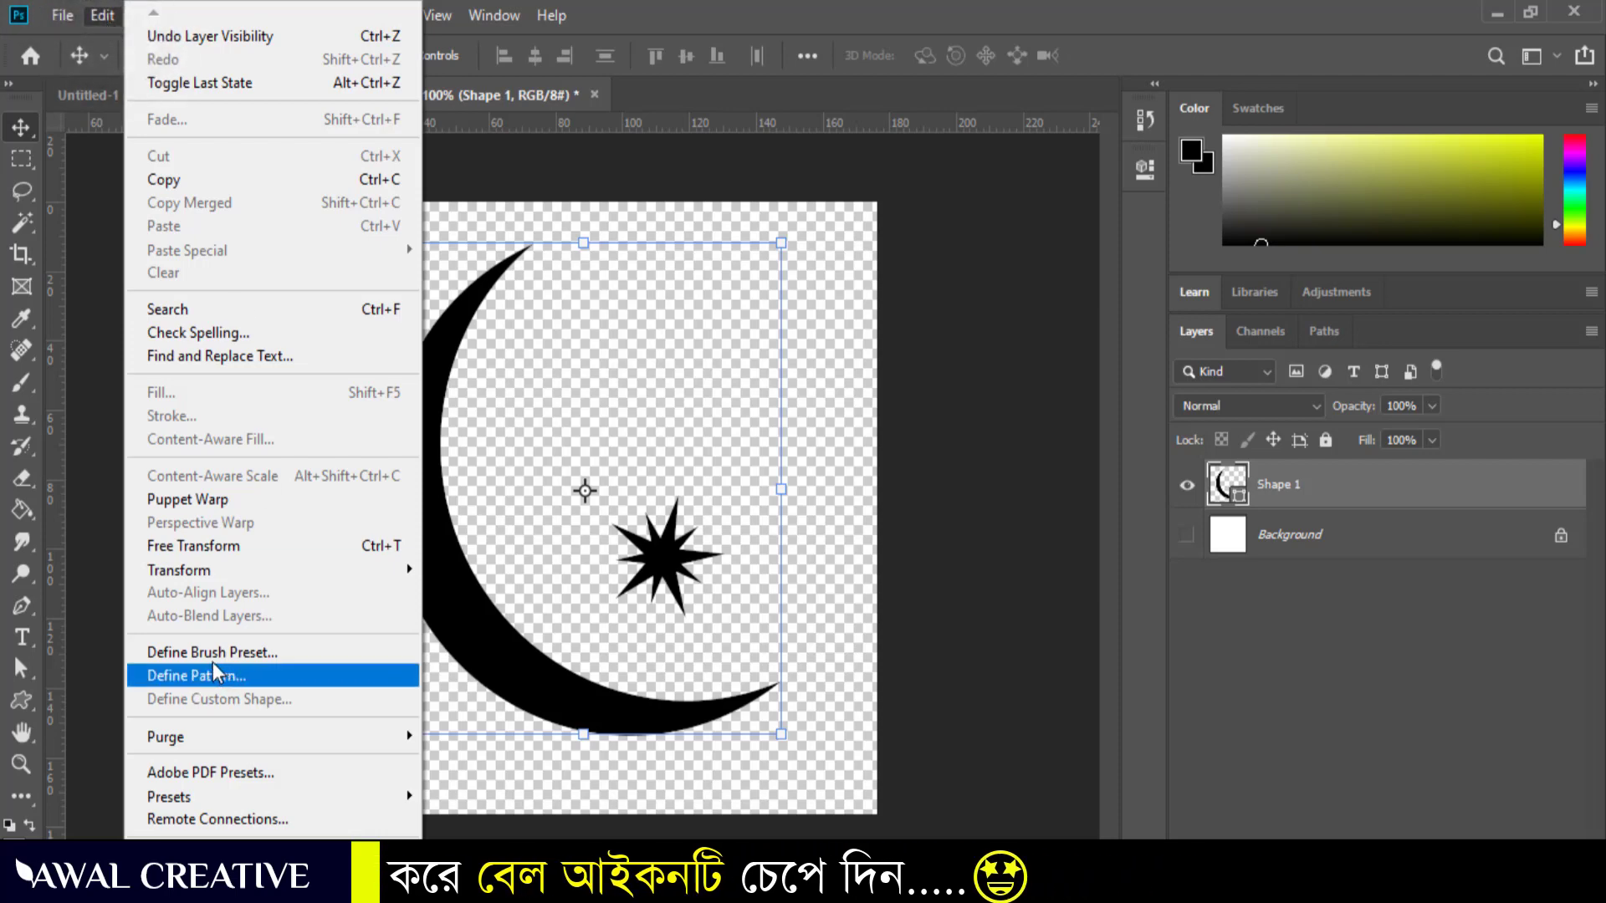
# Define the crescent artwork as a 402 px brush preset named Sampled Brush 2.
pyautogui.click(317, 655)
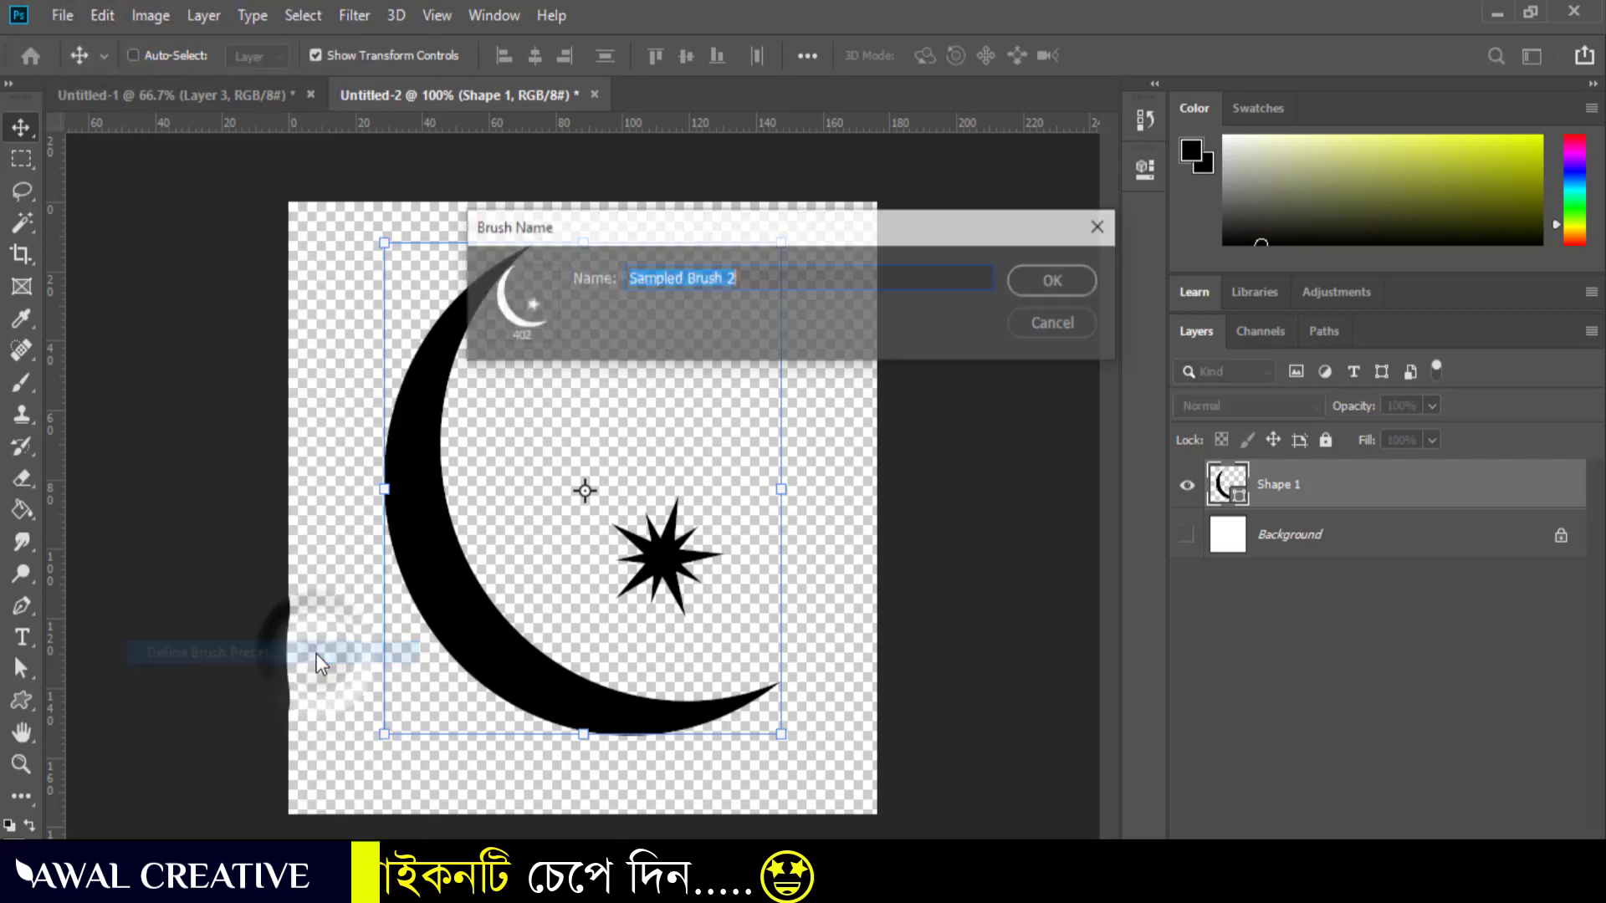
pyautogui.moveTo(770, 229); pyautogui.dragTo(791, 364)
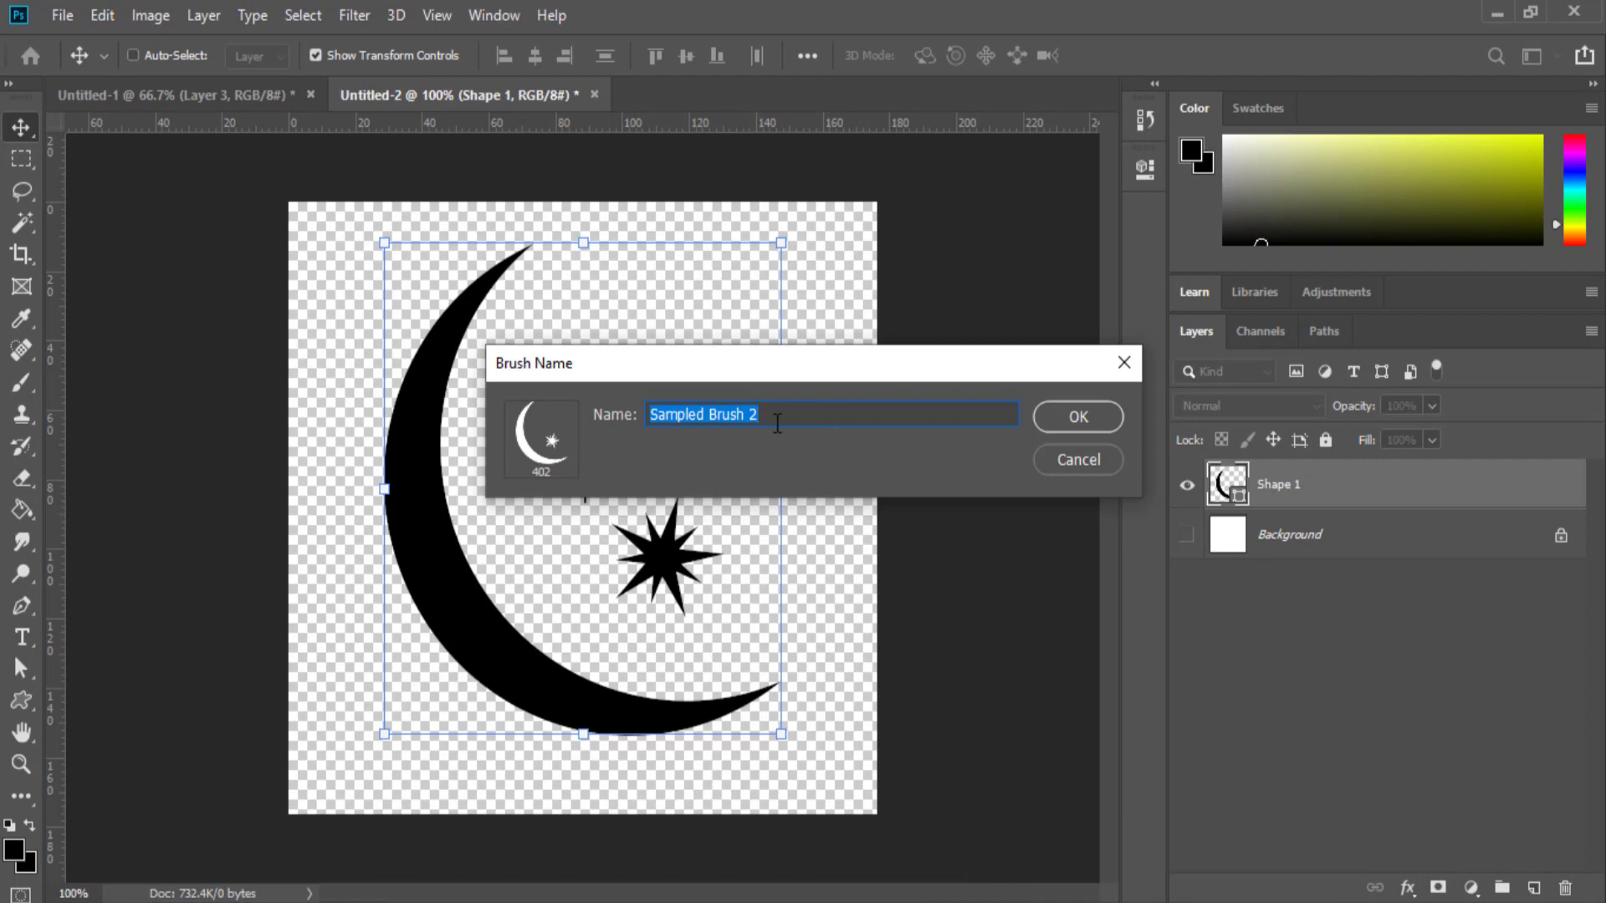
pyautogui.click(1078, 418)
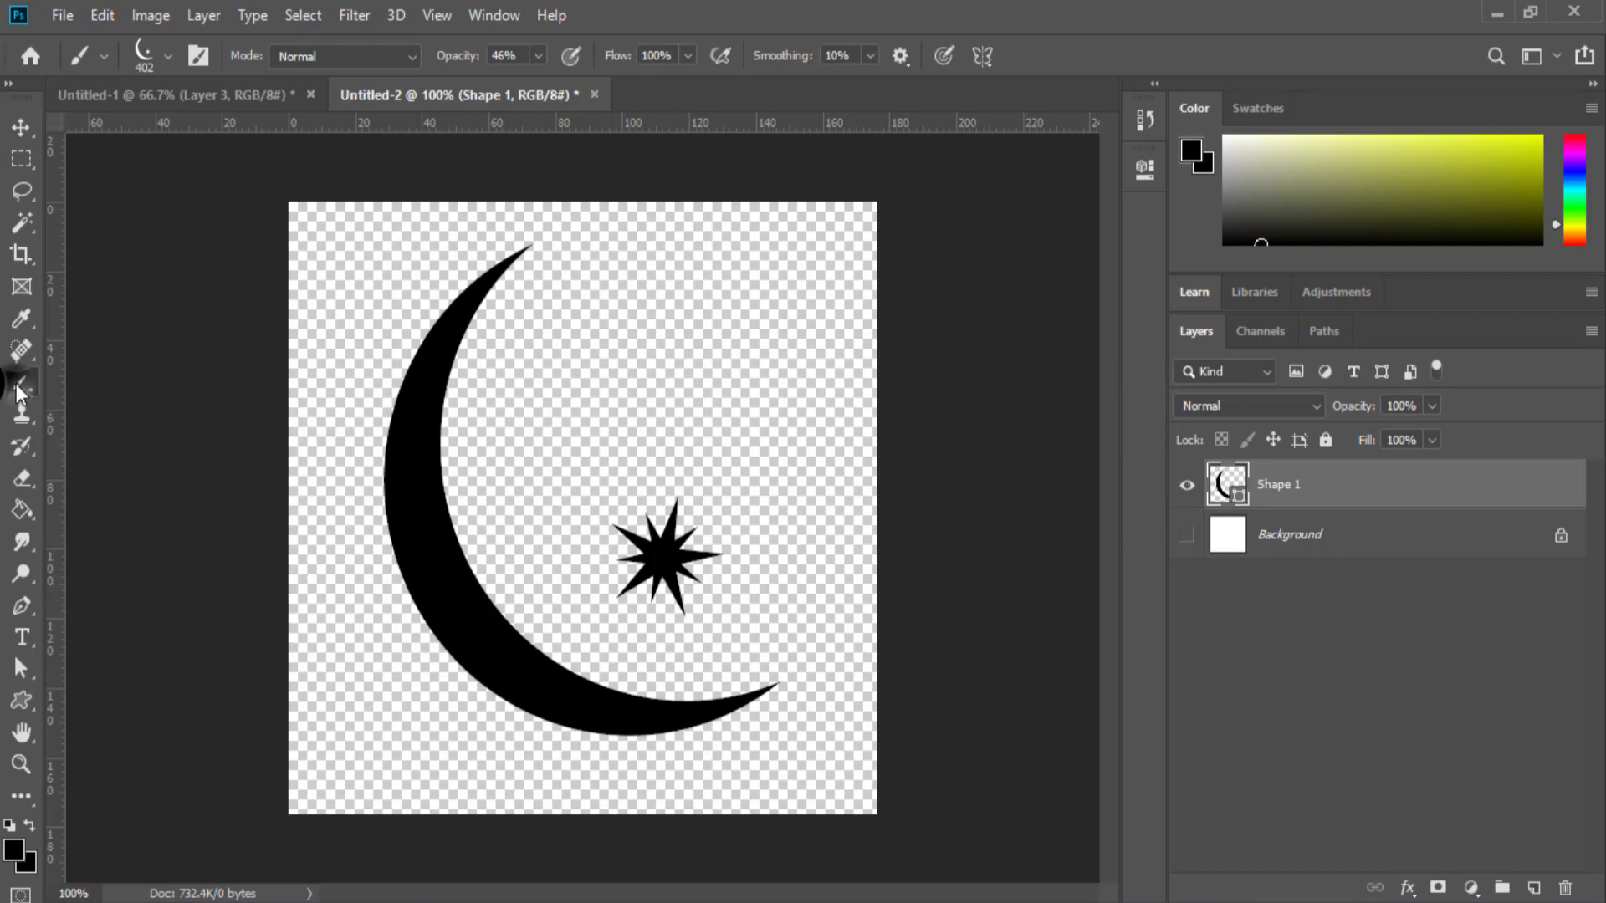
# In Untitled-1, hide Layer 3 and stamp three crescents on a new Layer 4.
pyautogui.click(1532, 889)
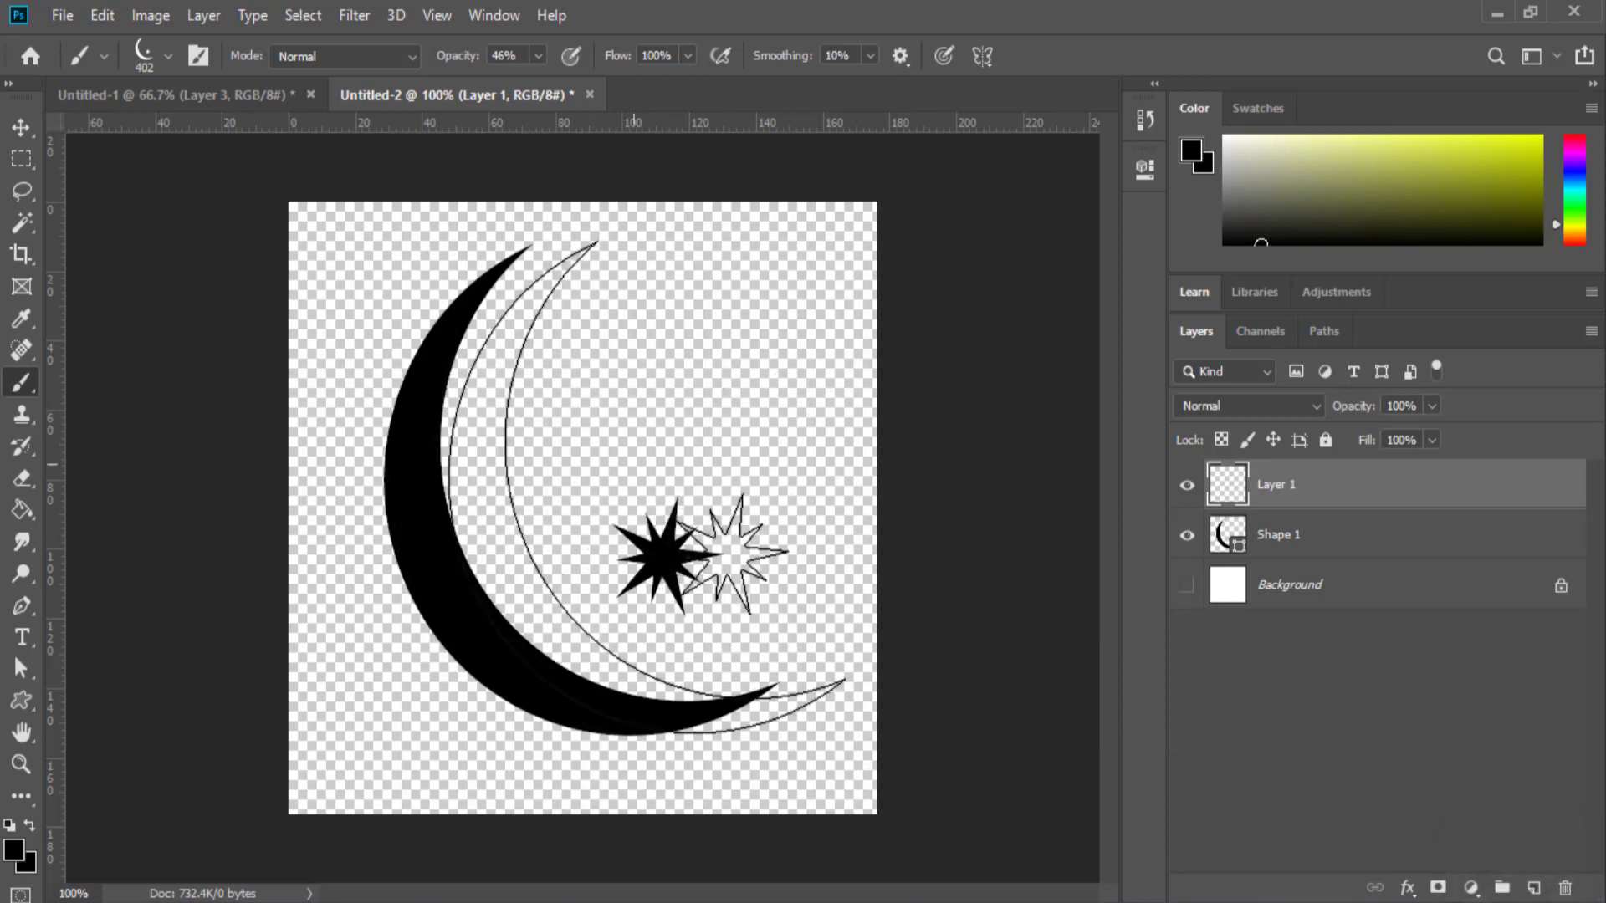
pyautogui.click(259, 96)
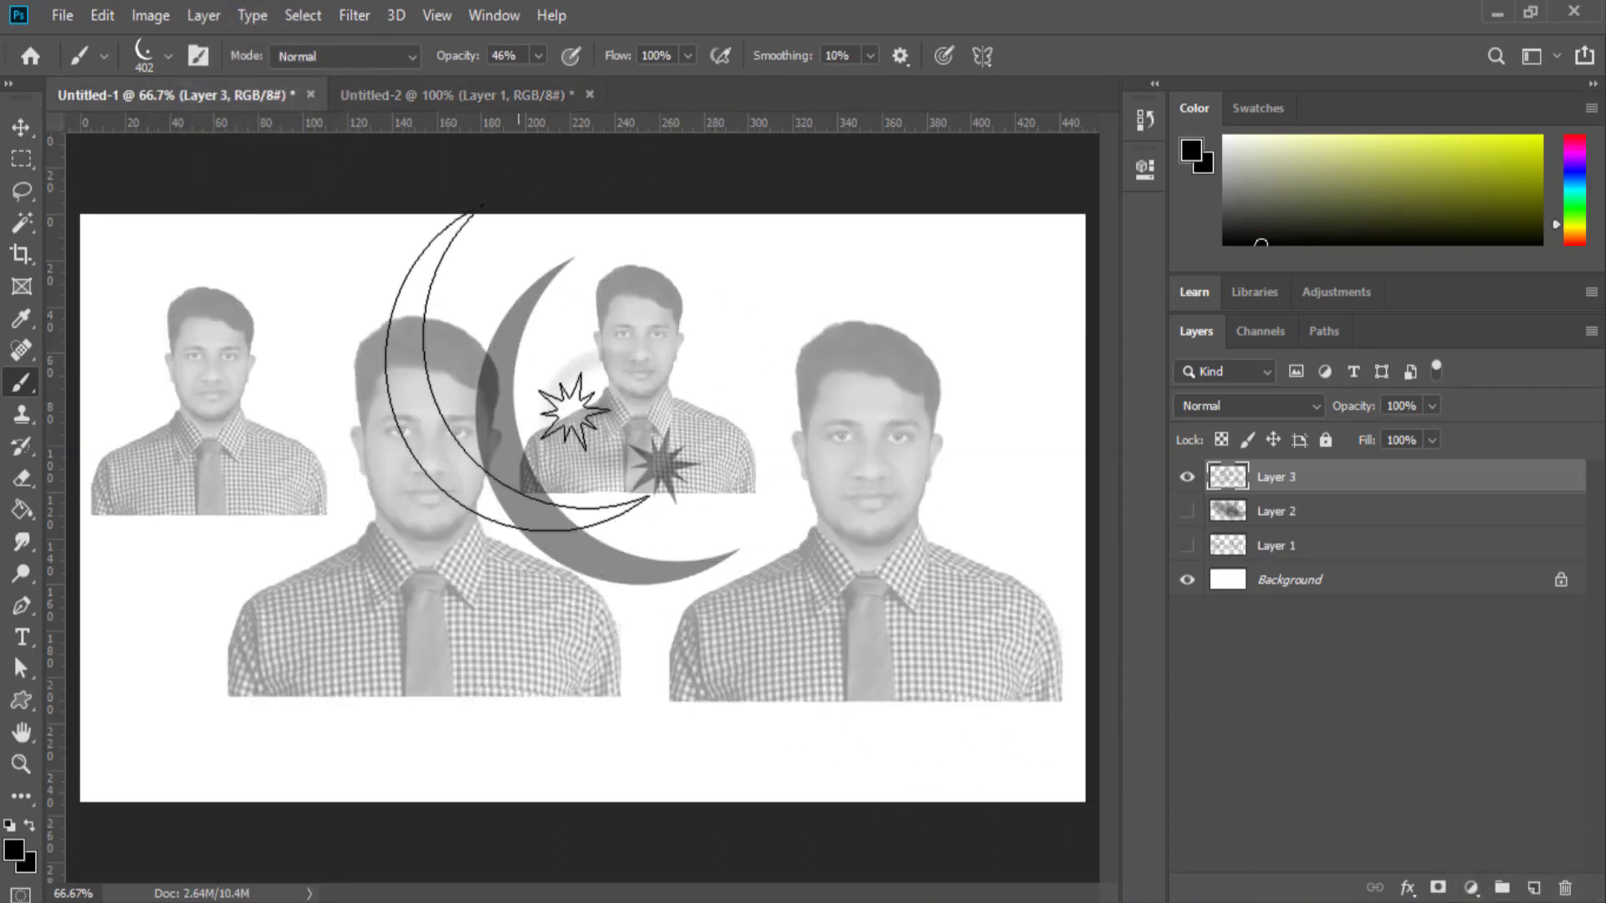
pyautogui.click(1186, 477)
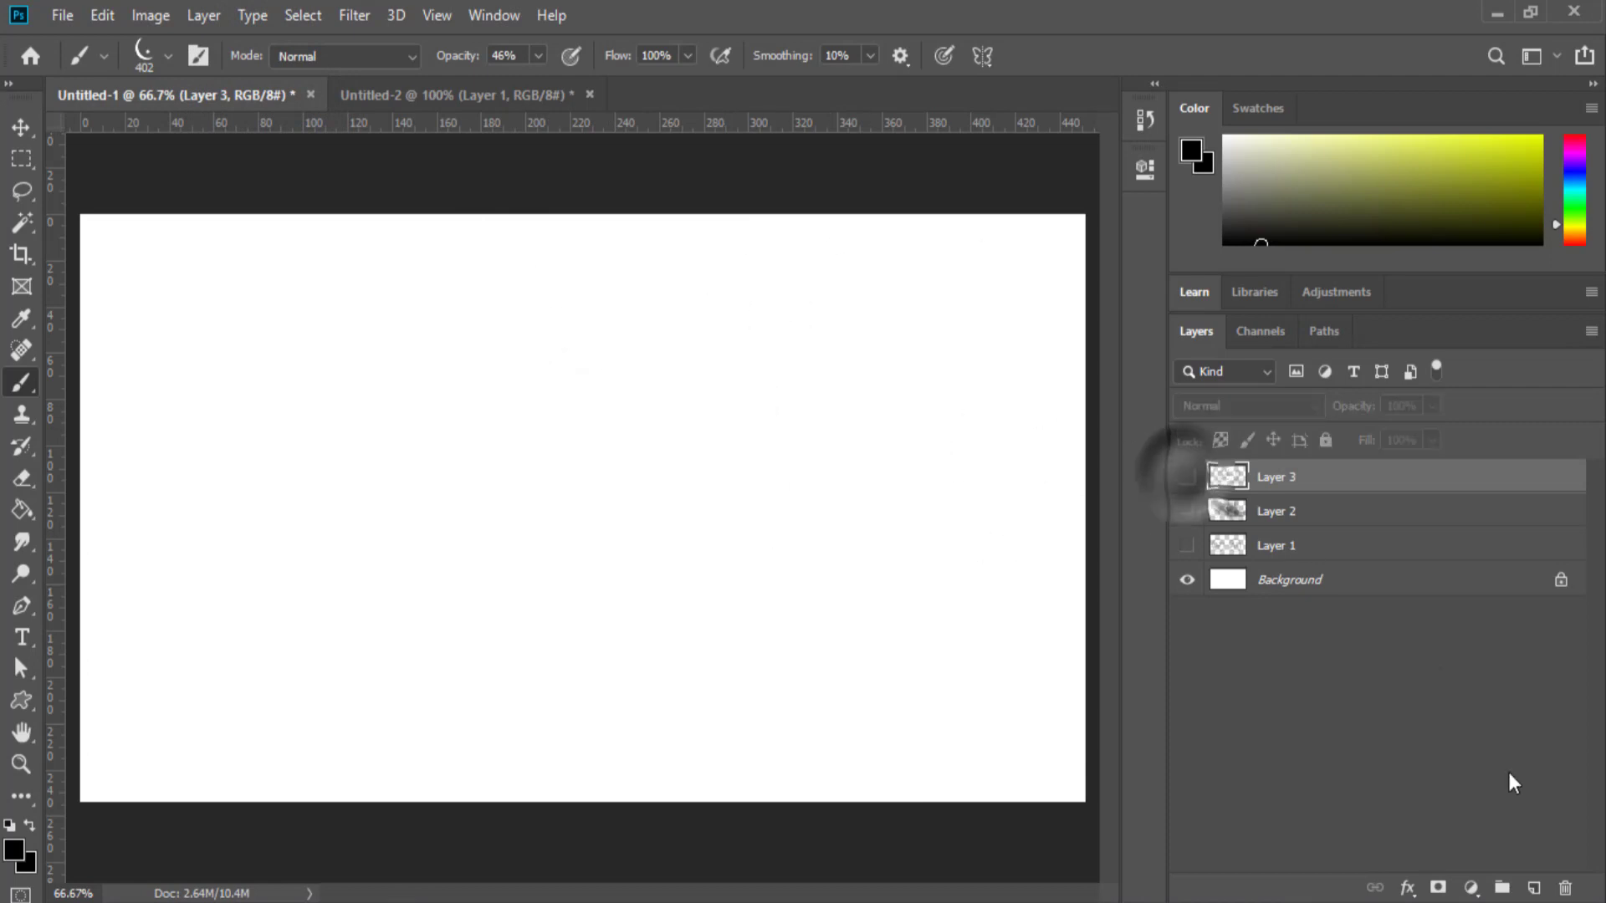
pyautogui.click(1533, 887)
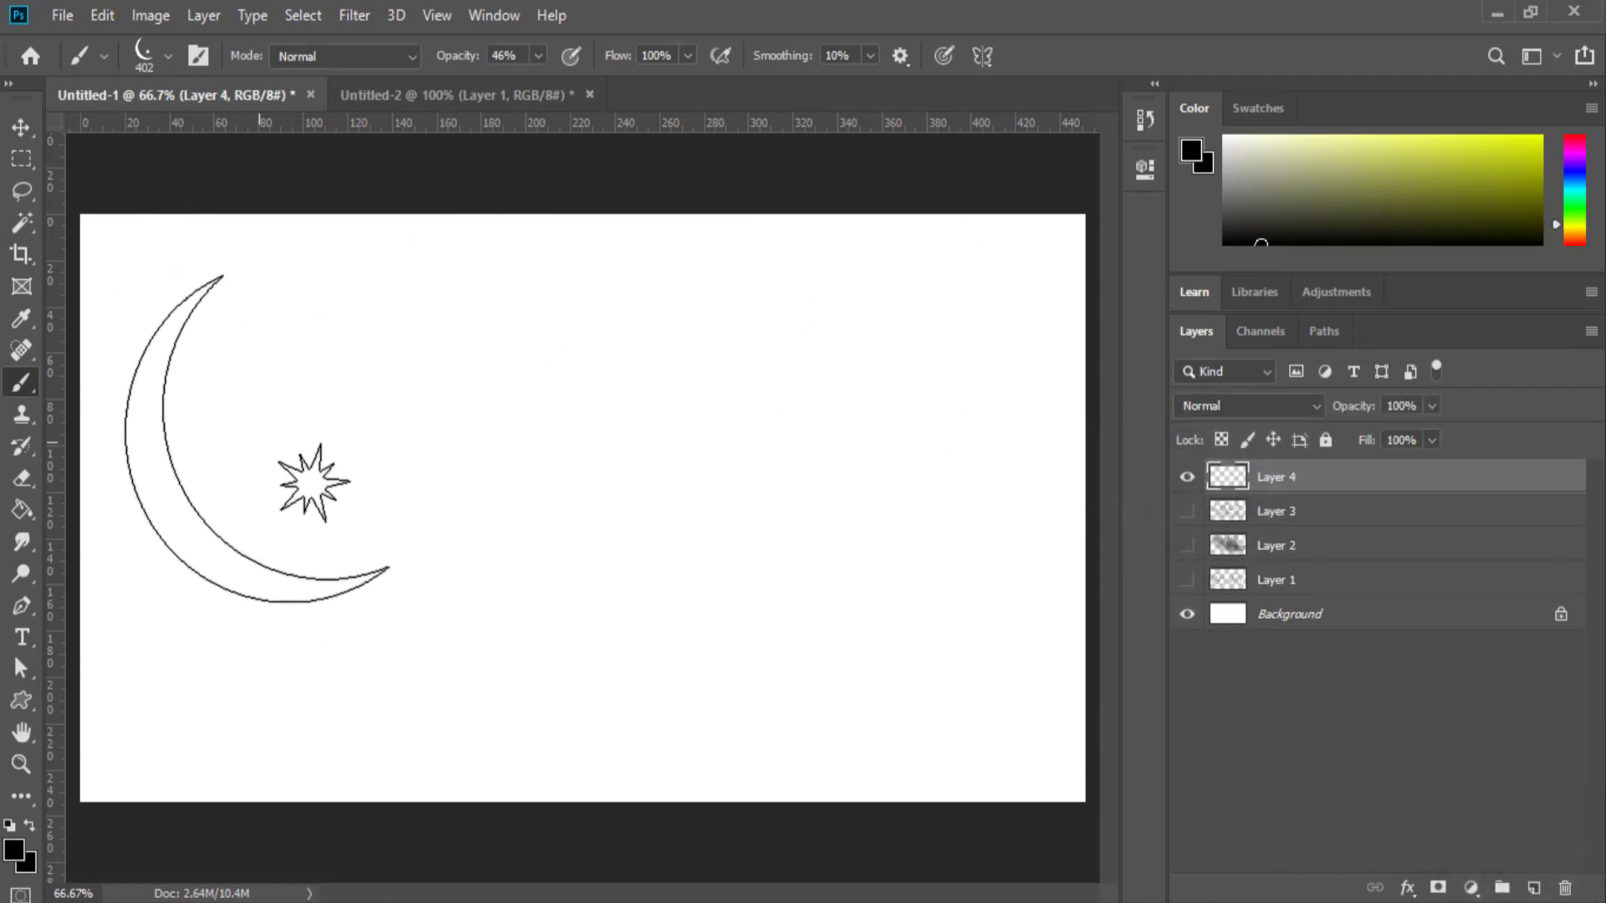
pyautogui.click(256, 433)
pyautogui.click(531, 404)
pyautogui.click(816, 379)
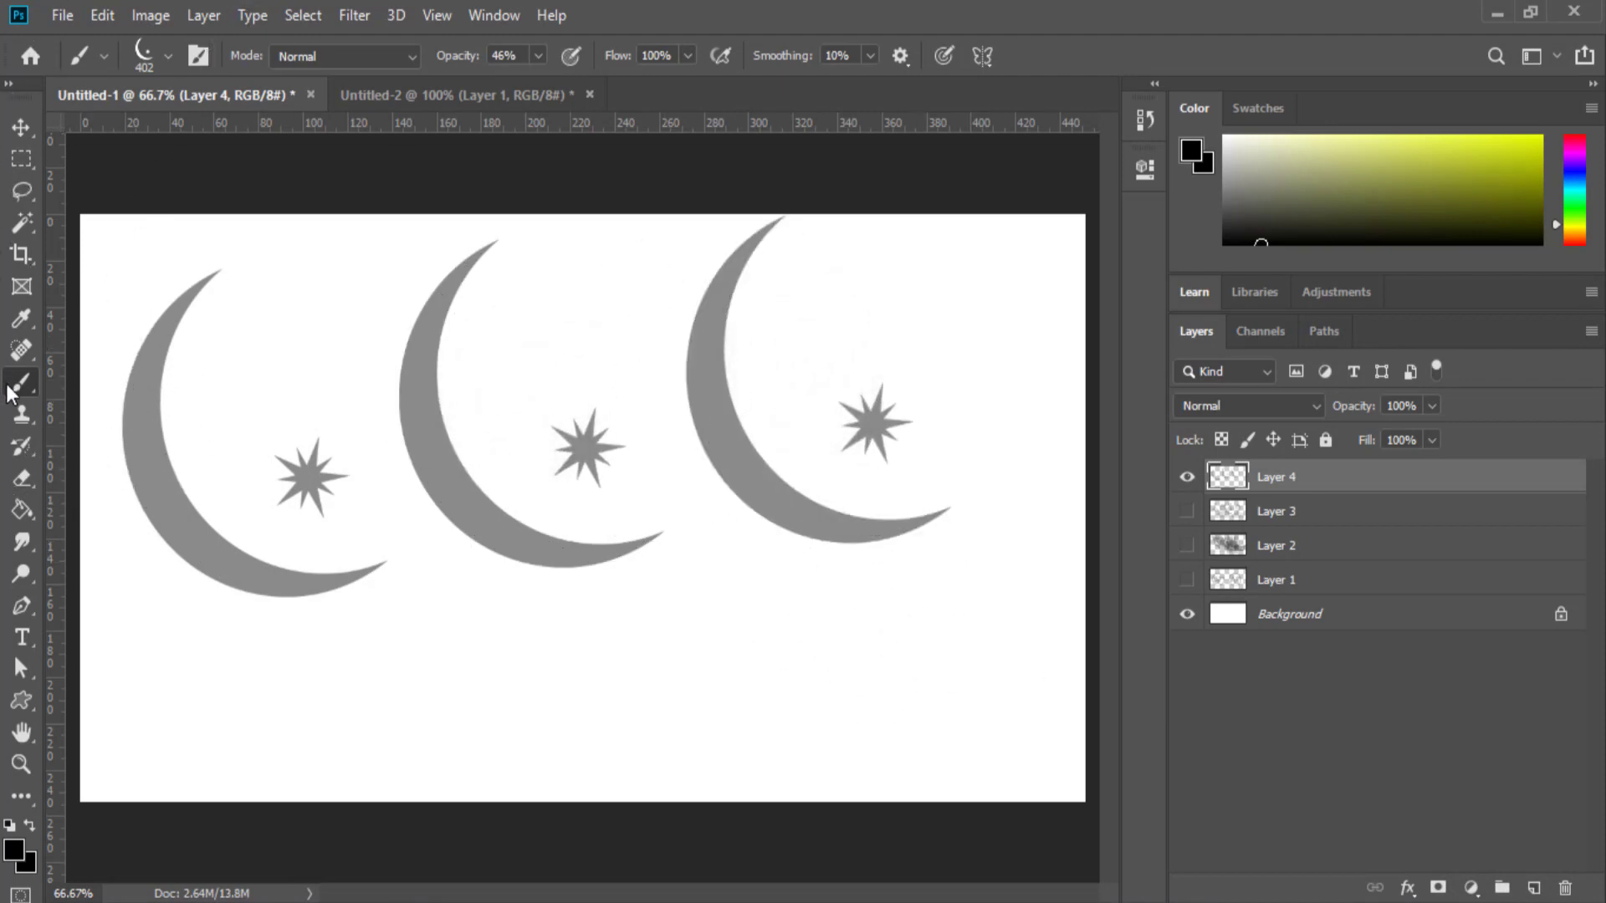
# Stamp six more crescent-and-star copies across Layer 4, then return to Untitled-2.
pyautogui.click(166, 55)
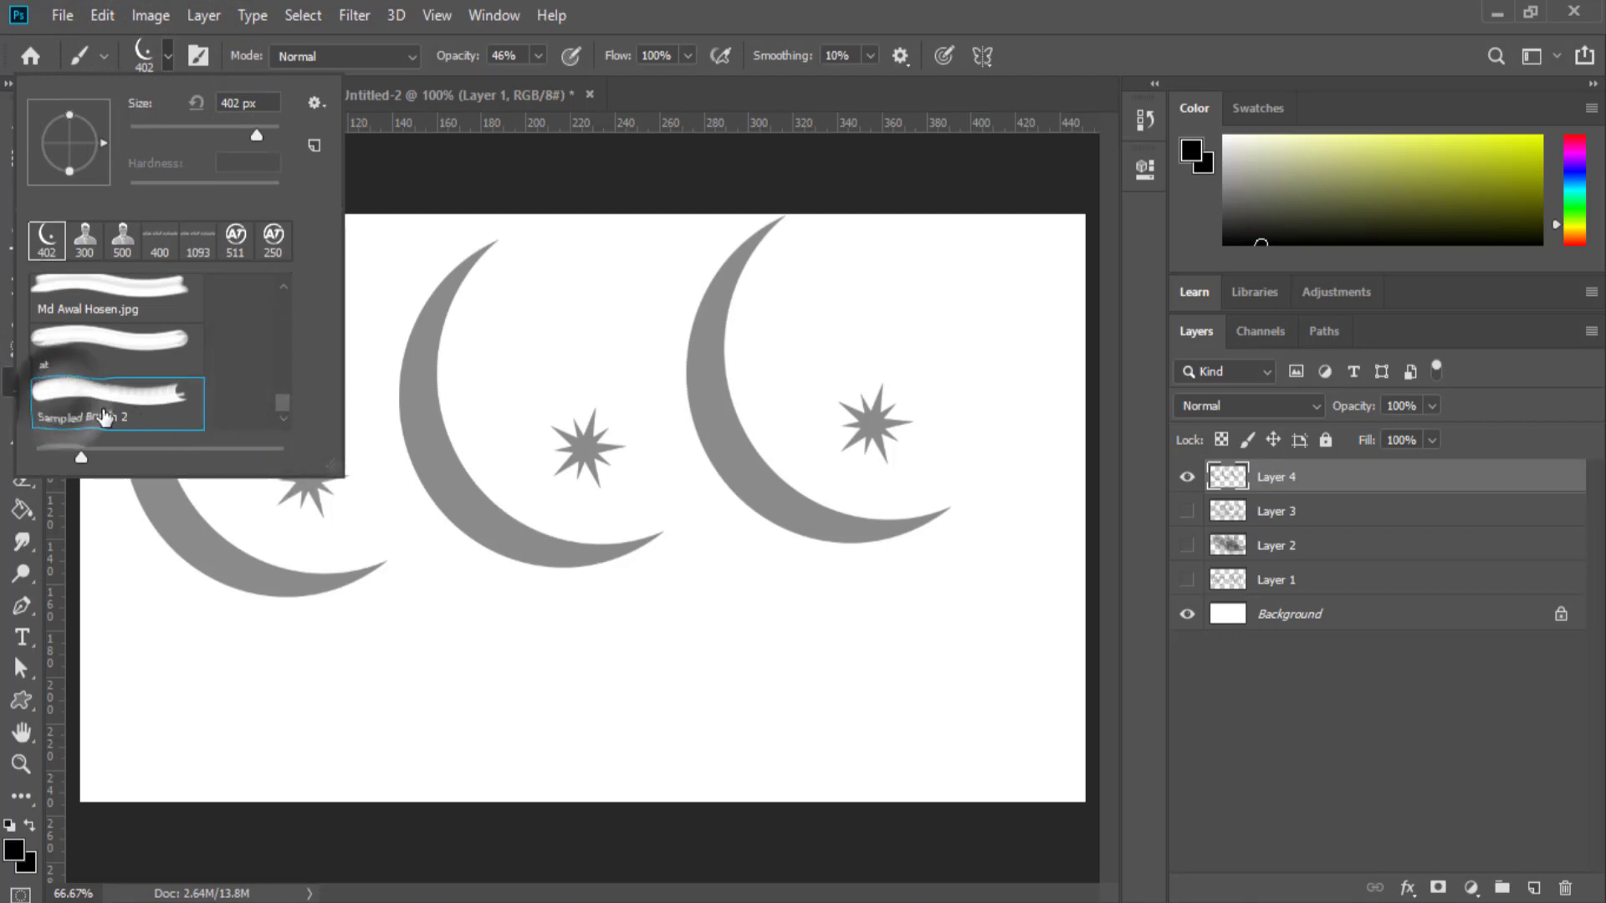
pyautogui.click(653, 217)
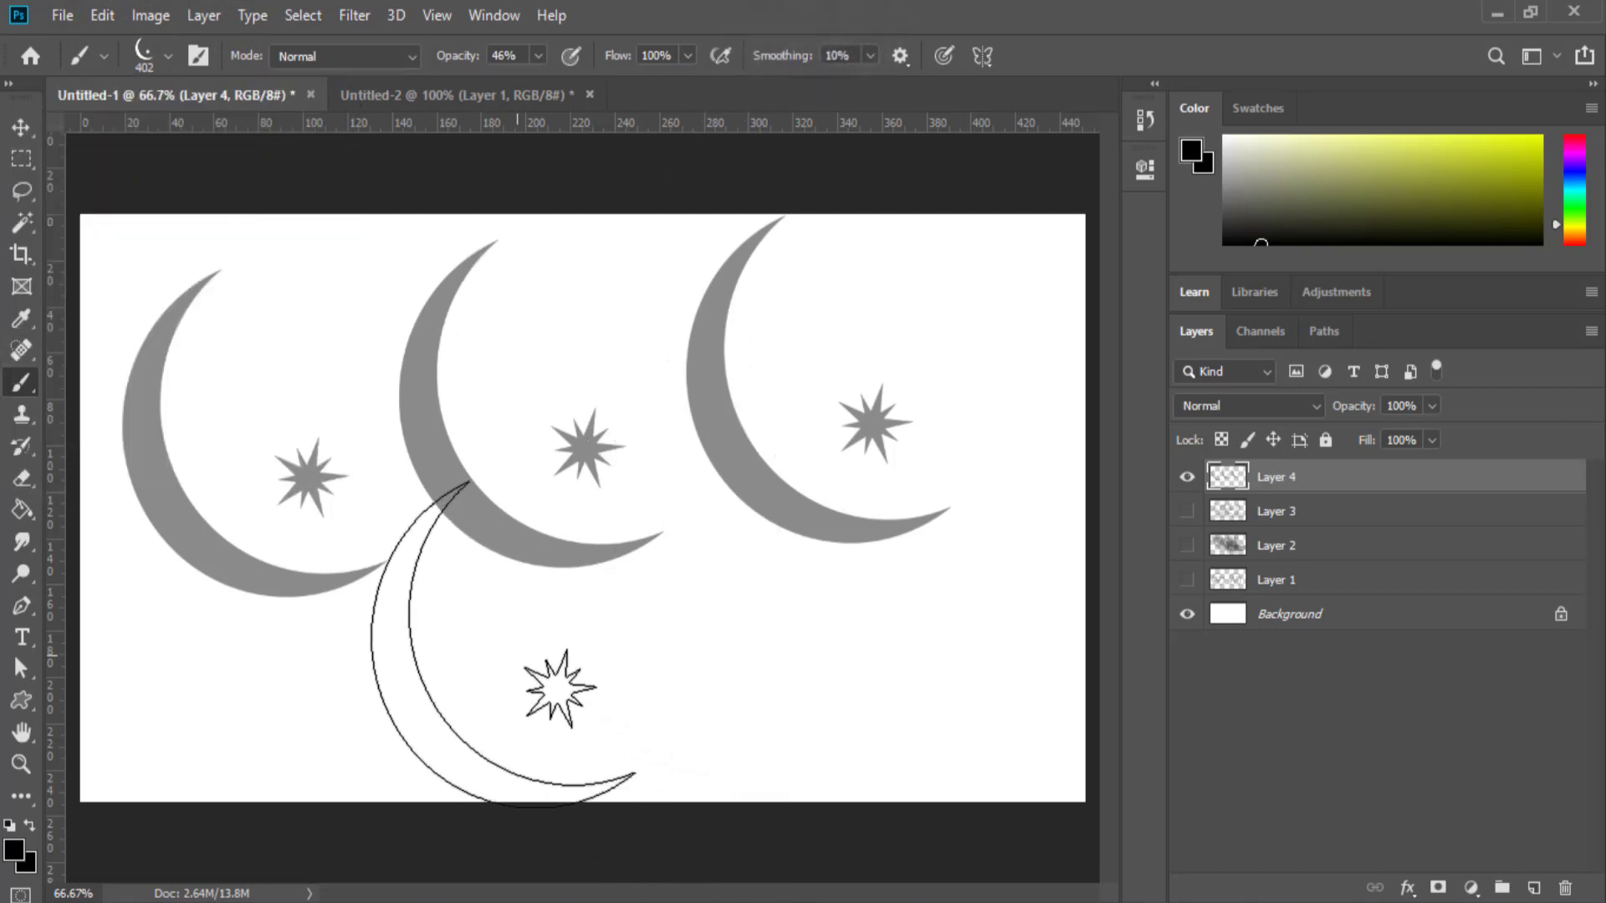
pyautogui.click(470, 599)
pyautogui.click(661, 552)
pyautogui.click(897, 552)
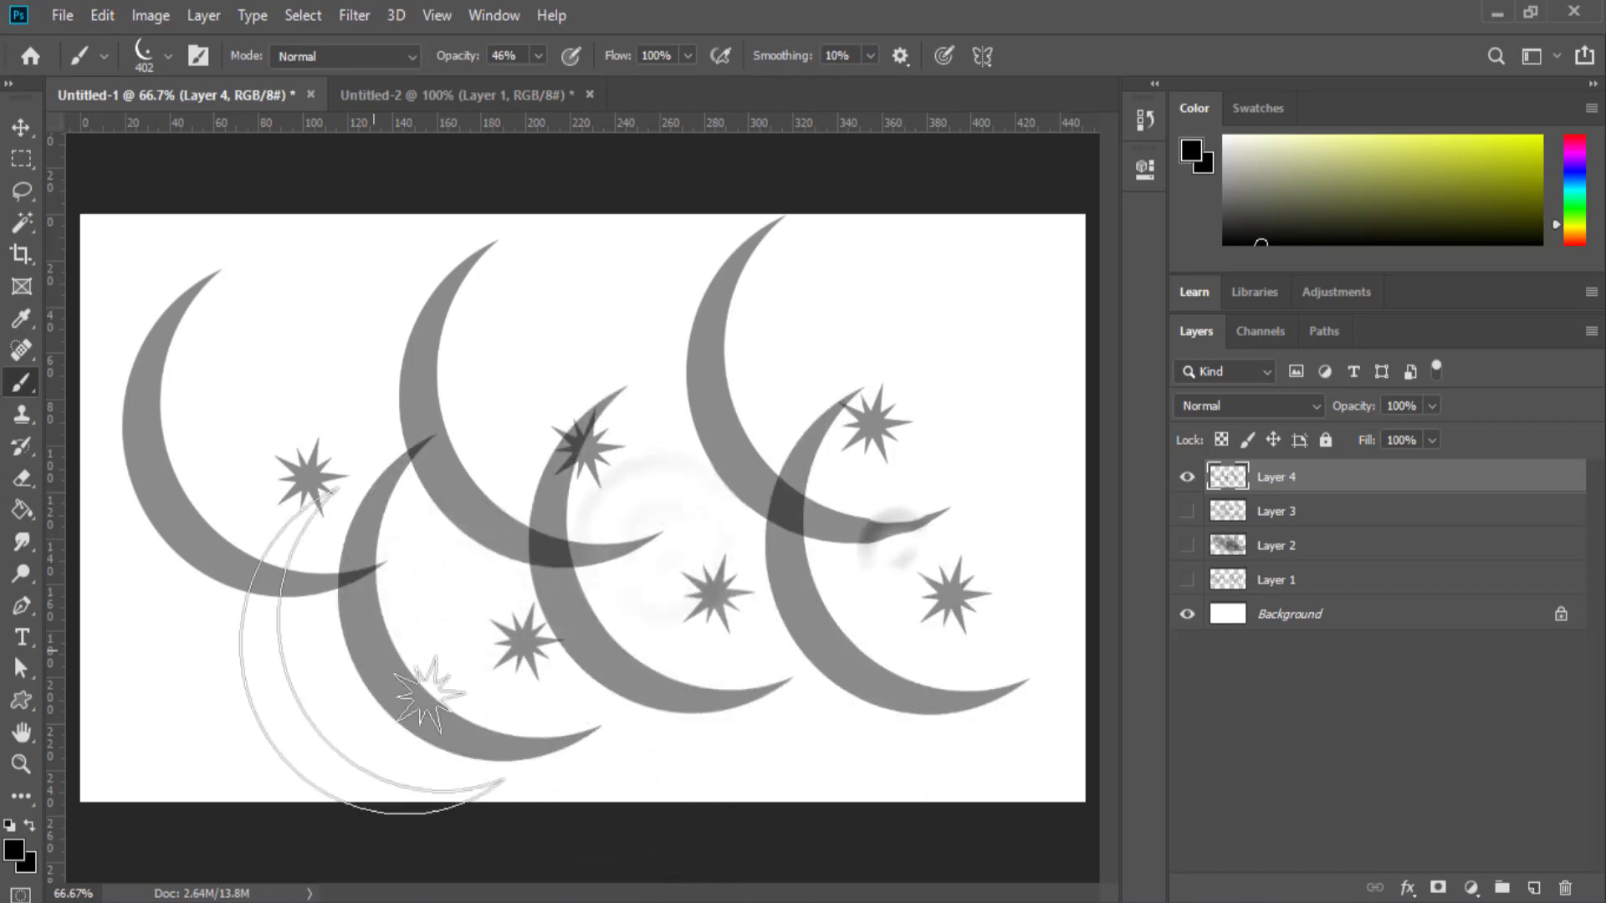
pyautogui.click(347, 318)
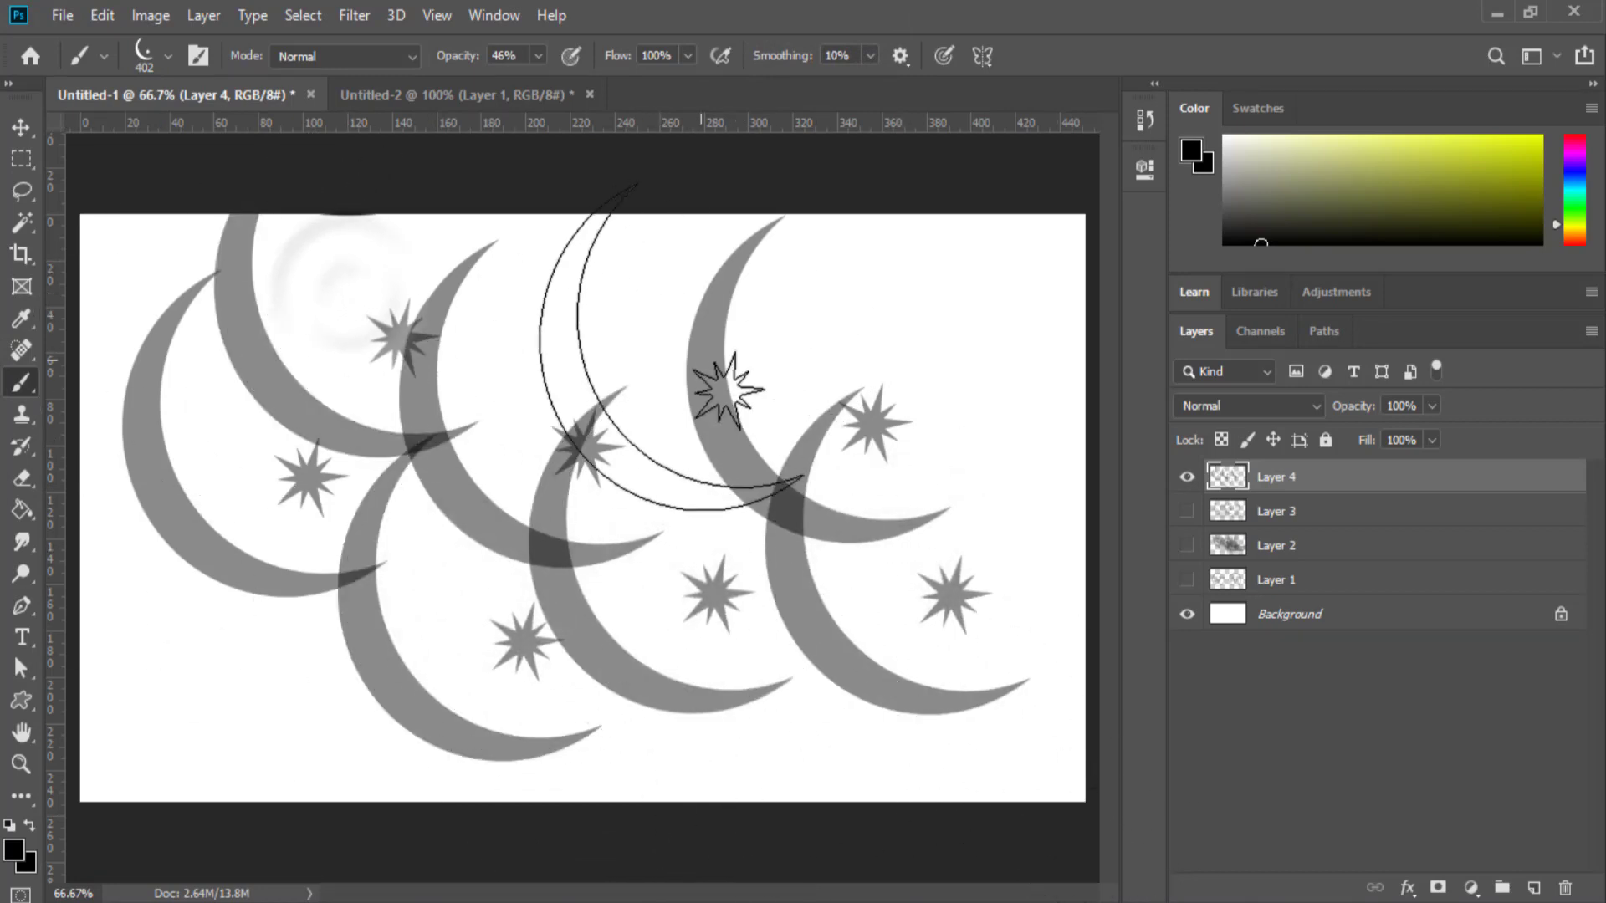
pyautogui.click(672, 360)
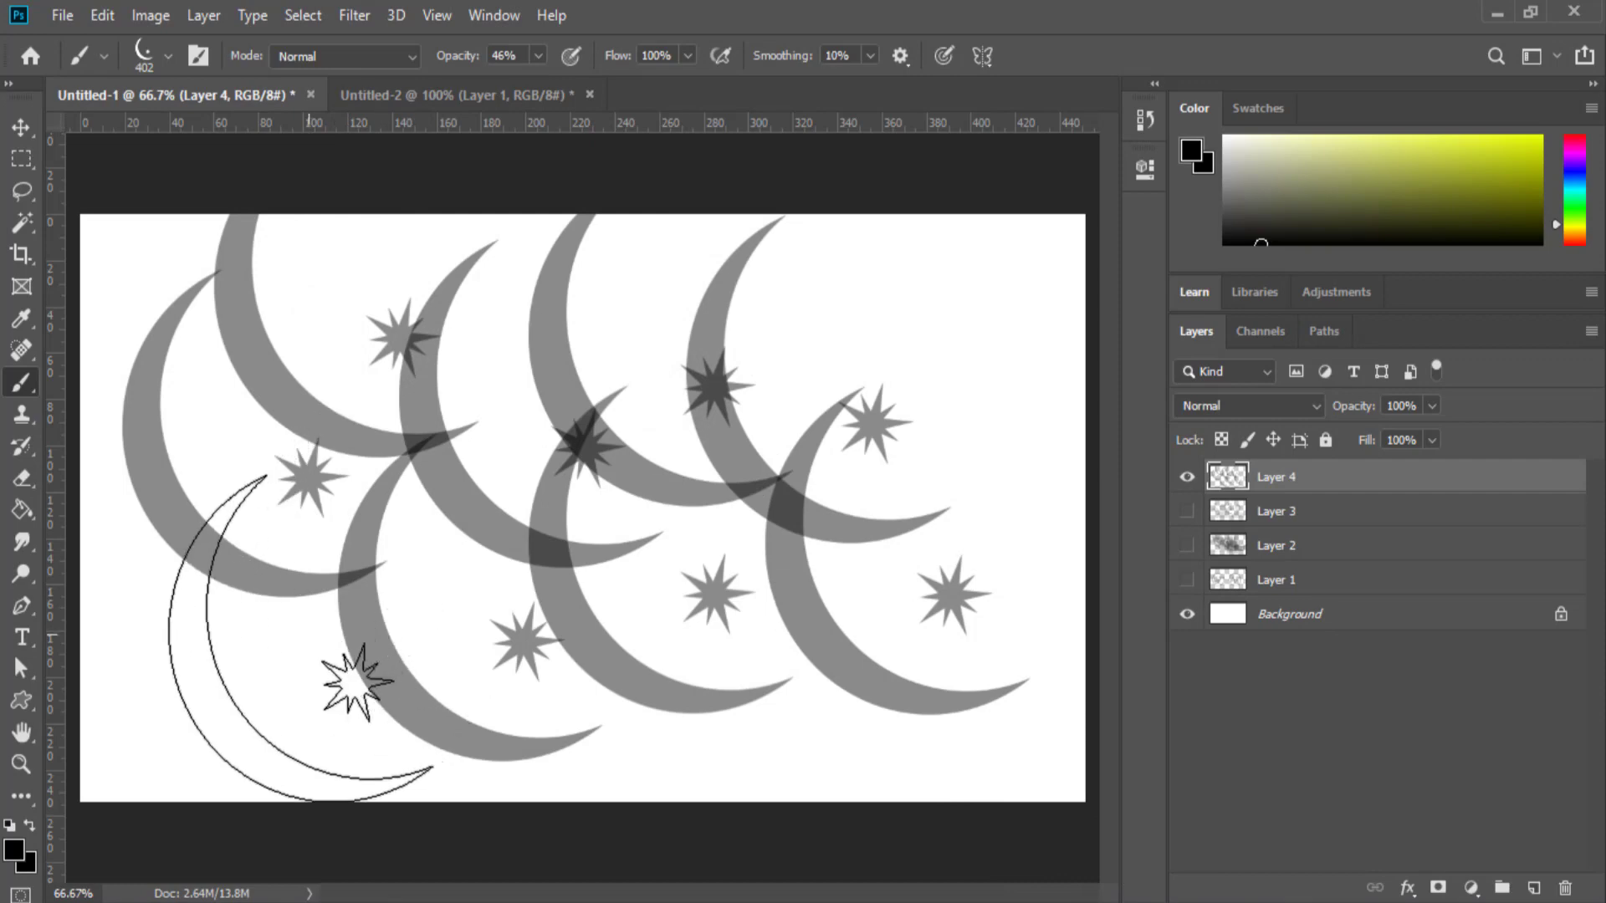
pyautogui.click(262, 619)
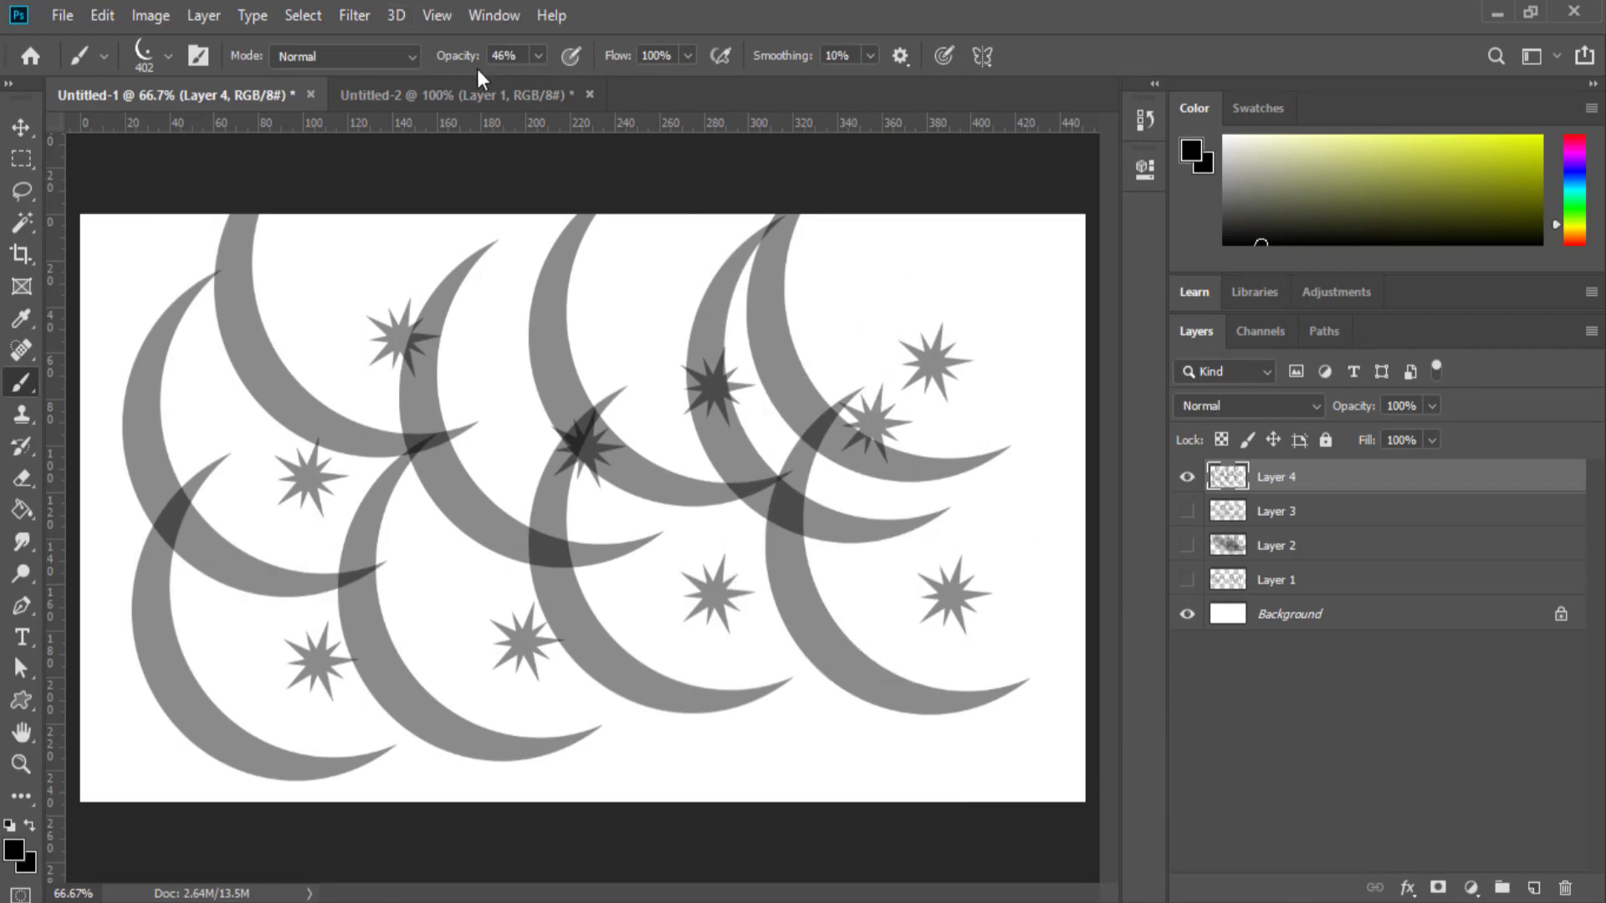
pyautogui.click(525, 87)
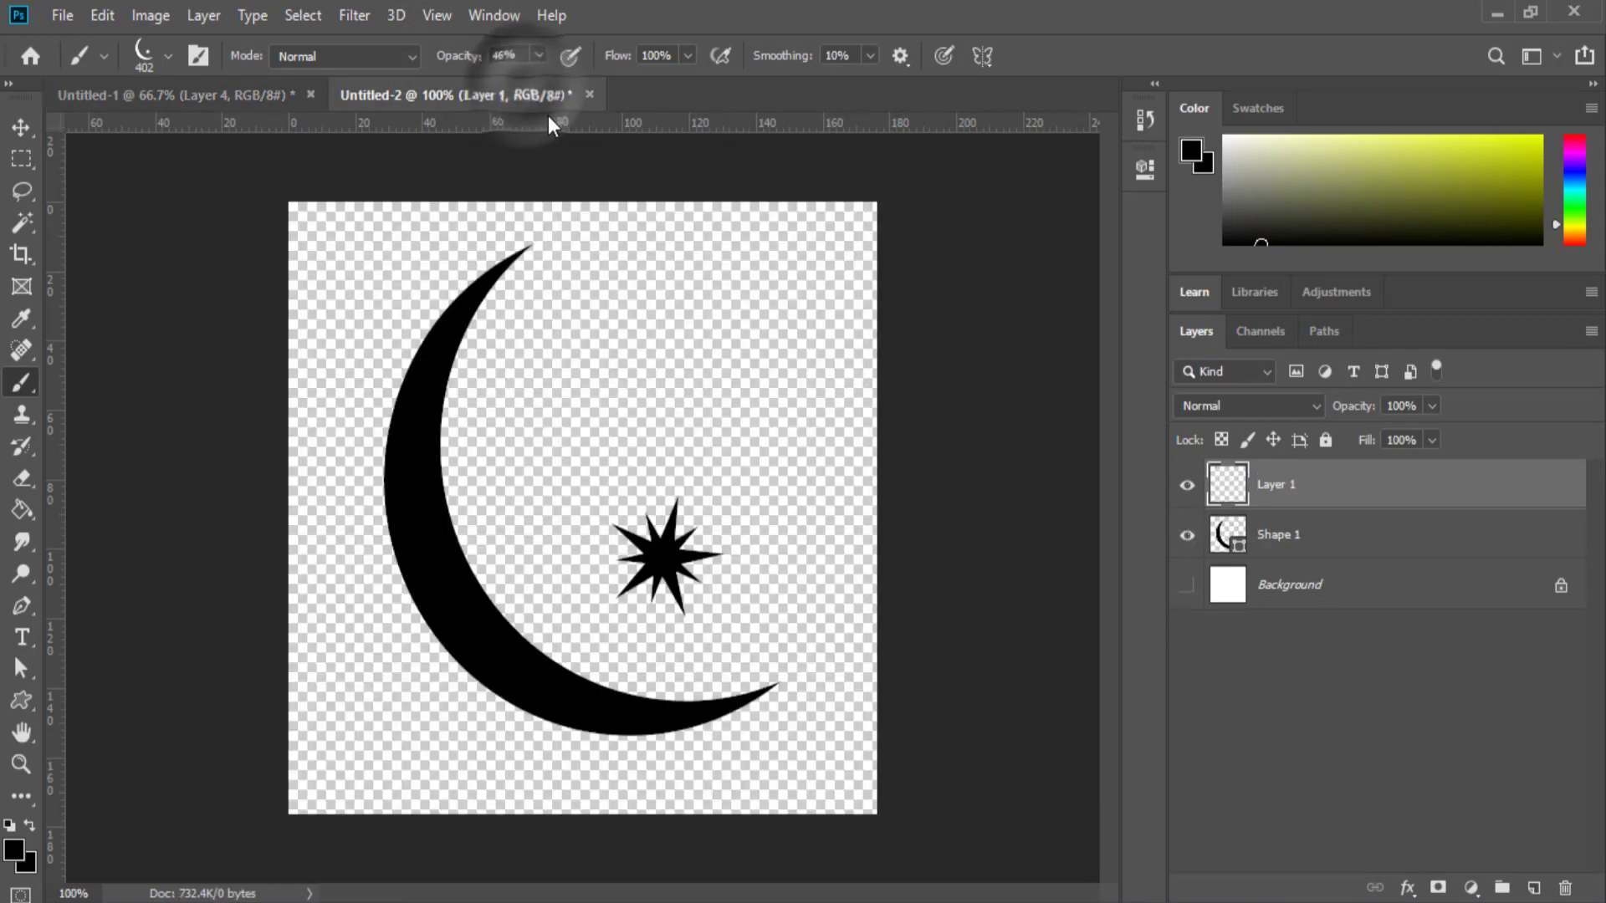
# Create a new white document, Untitled-3, 500 px wide by 100 px high.
pyautogui.click(72, 19)
pyautogui.click(393, 74)
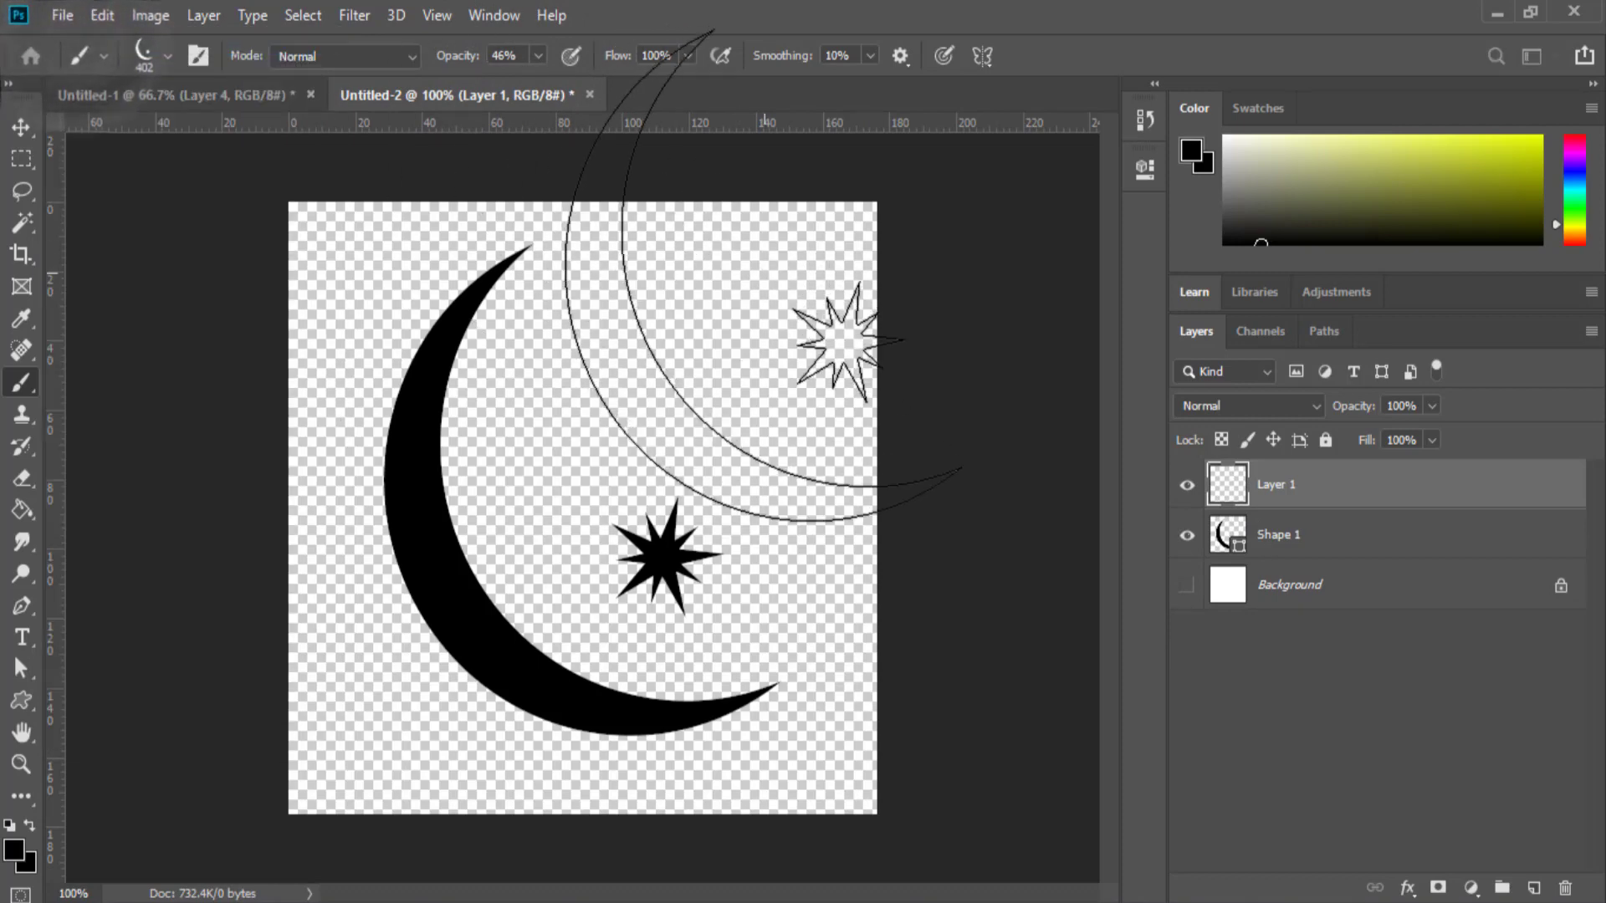
pyautogui.hotkey('ctrl', 'n')
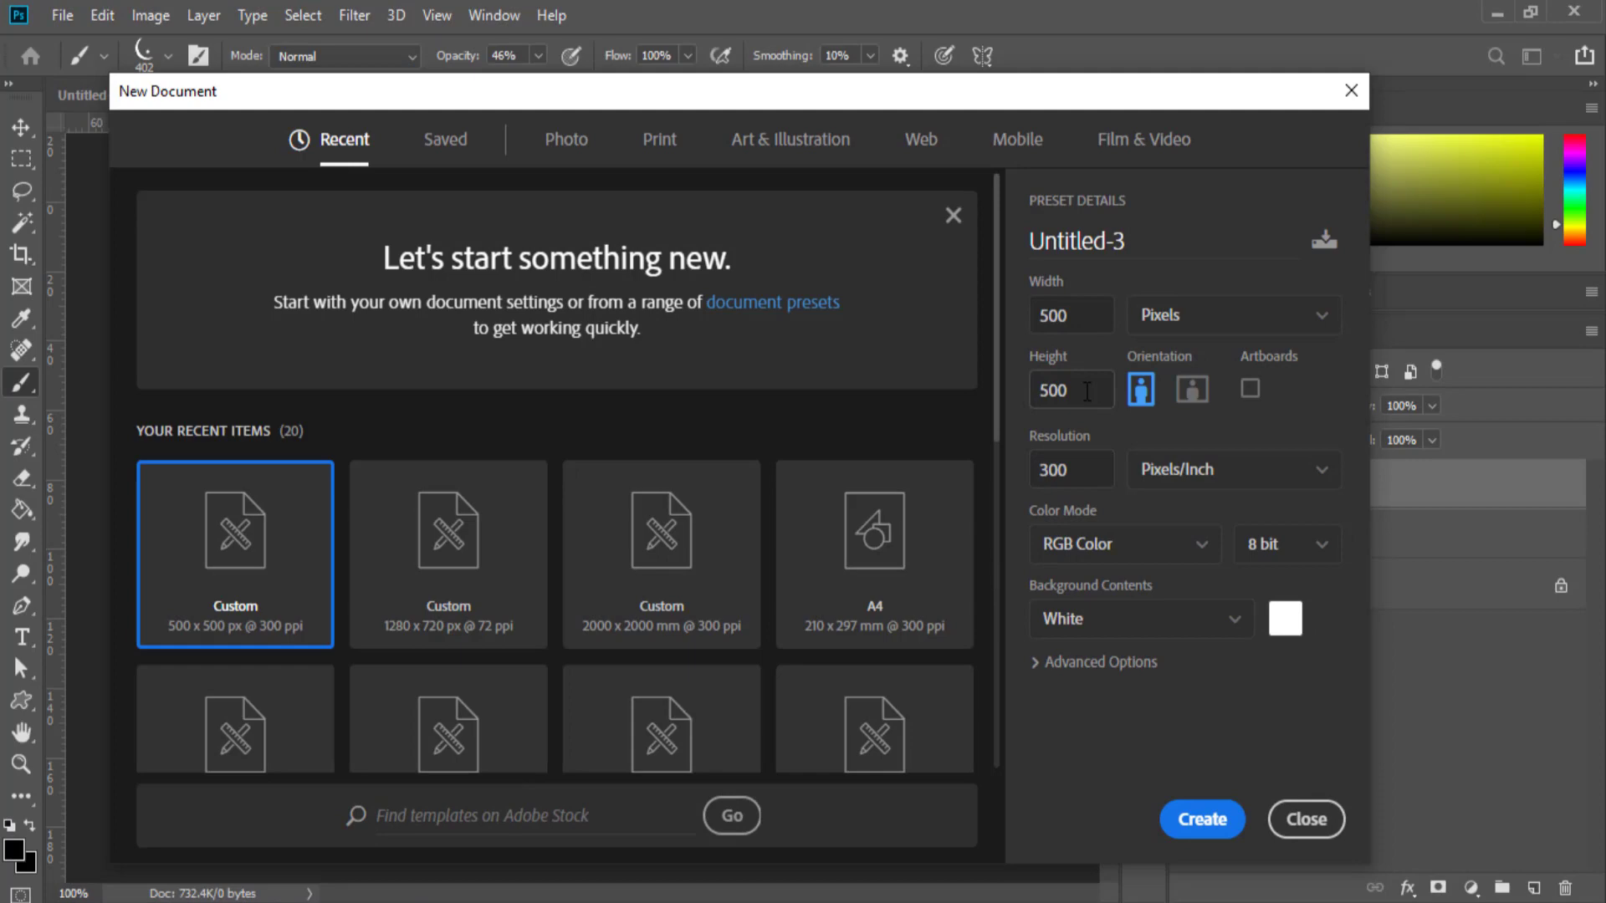
pyautogui.write('100')
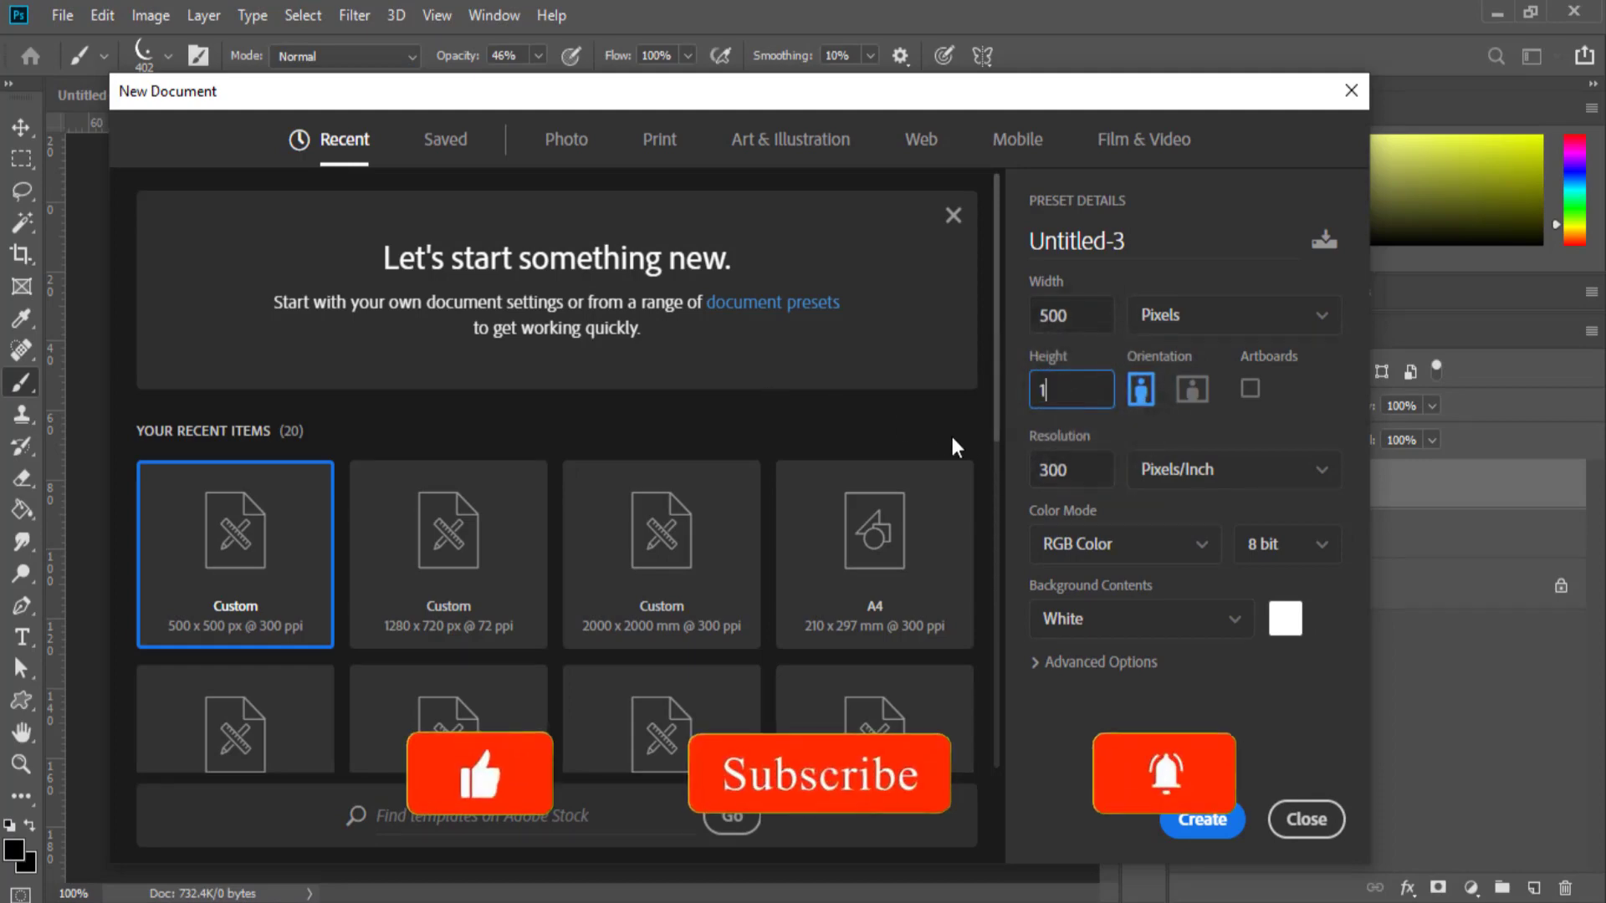
pyautogui.click(1217, 821)
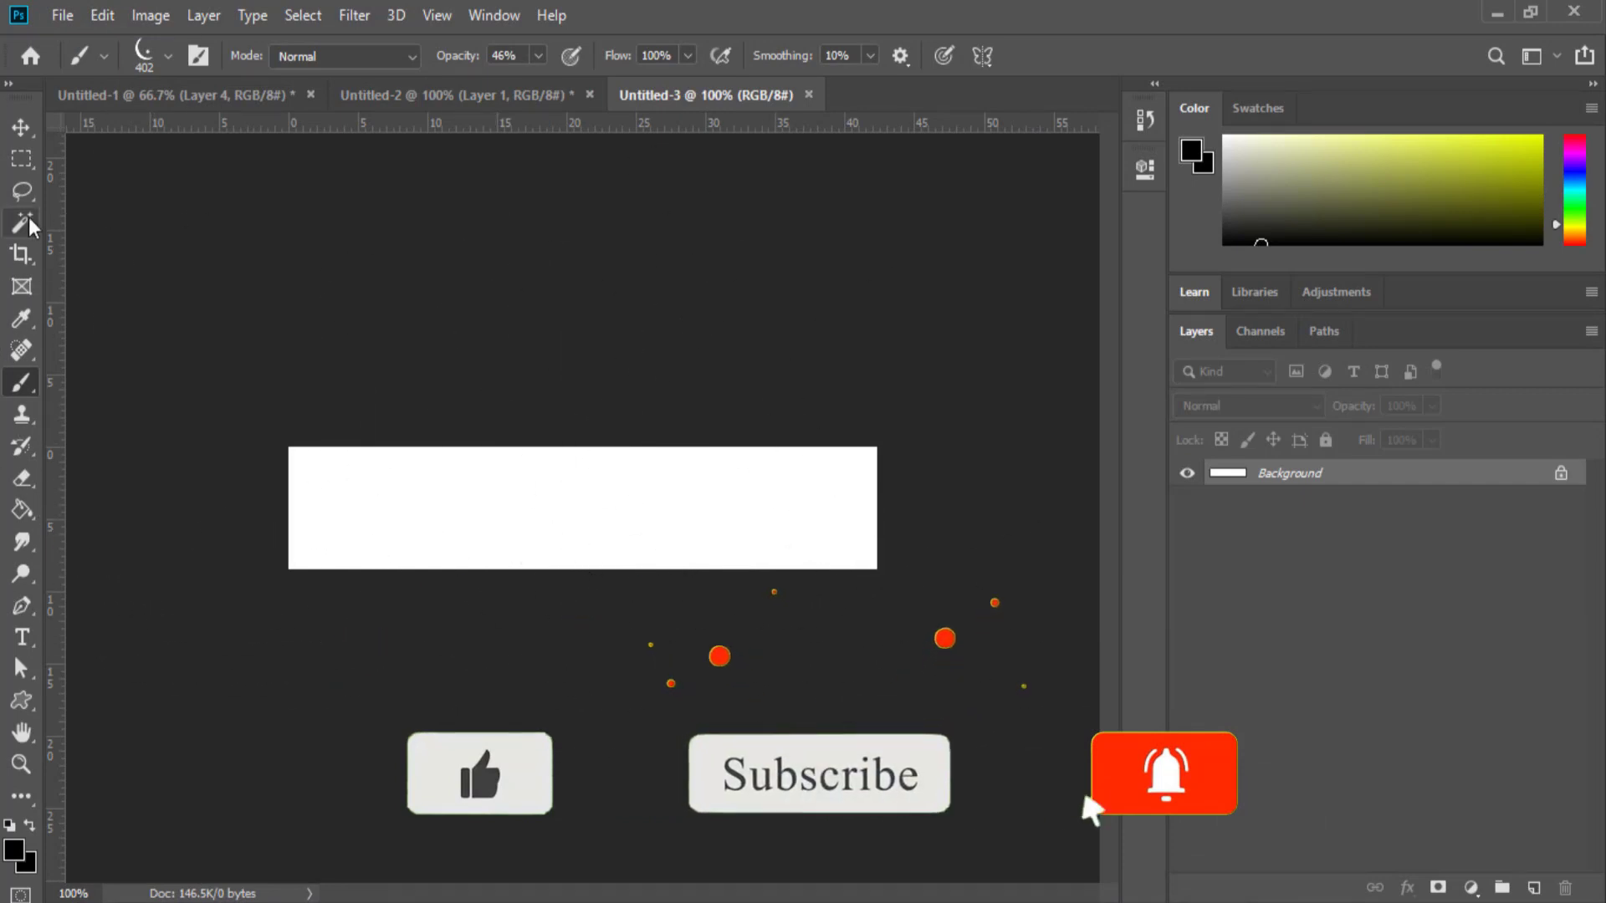
# Start a text layer on the white strip and set its font size to 10 pt.
pyautogui.click(22, 638)
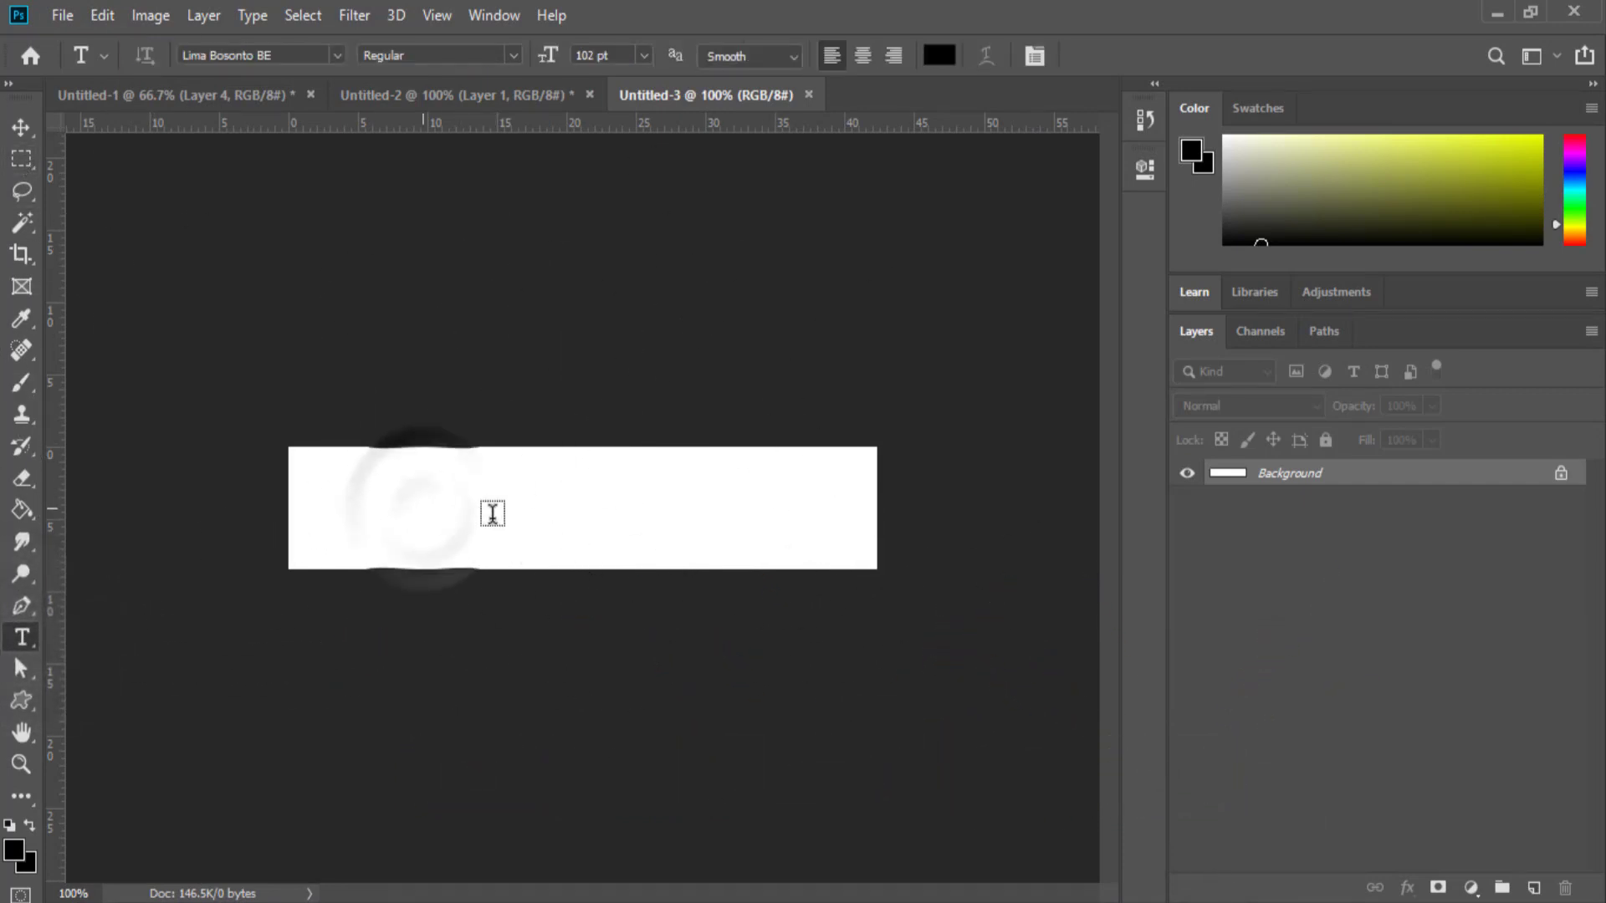
pyautogui.click(566, 519)
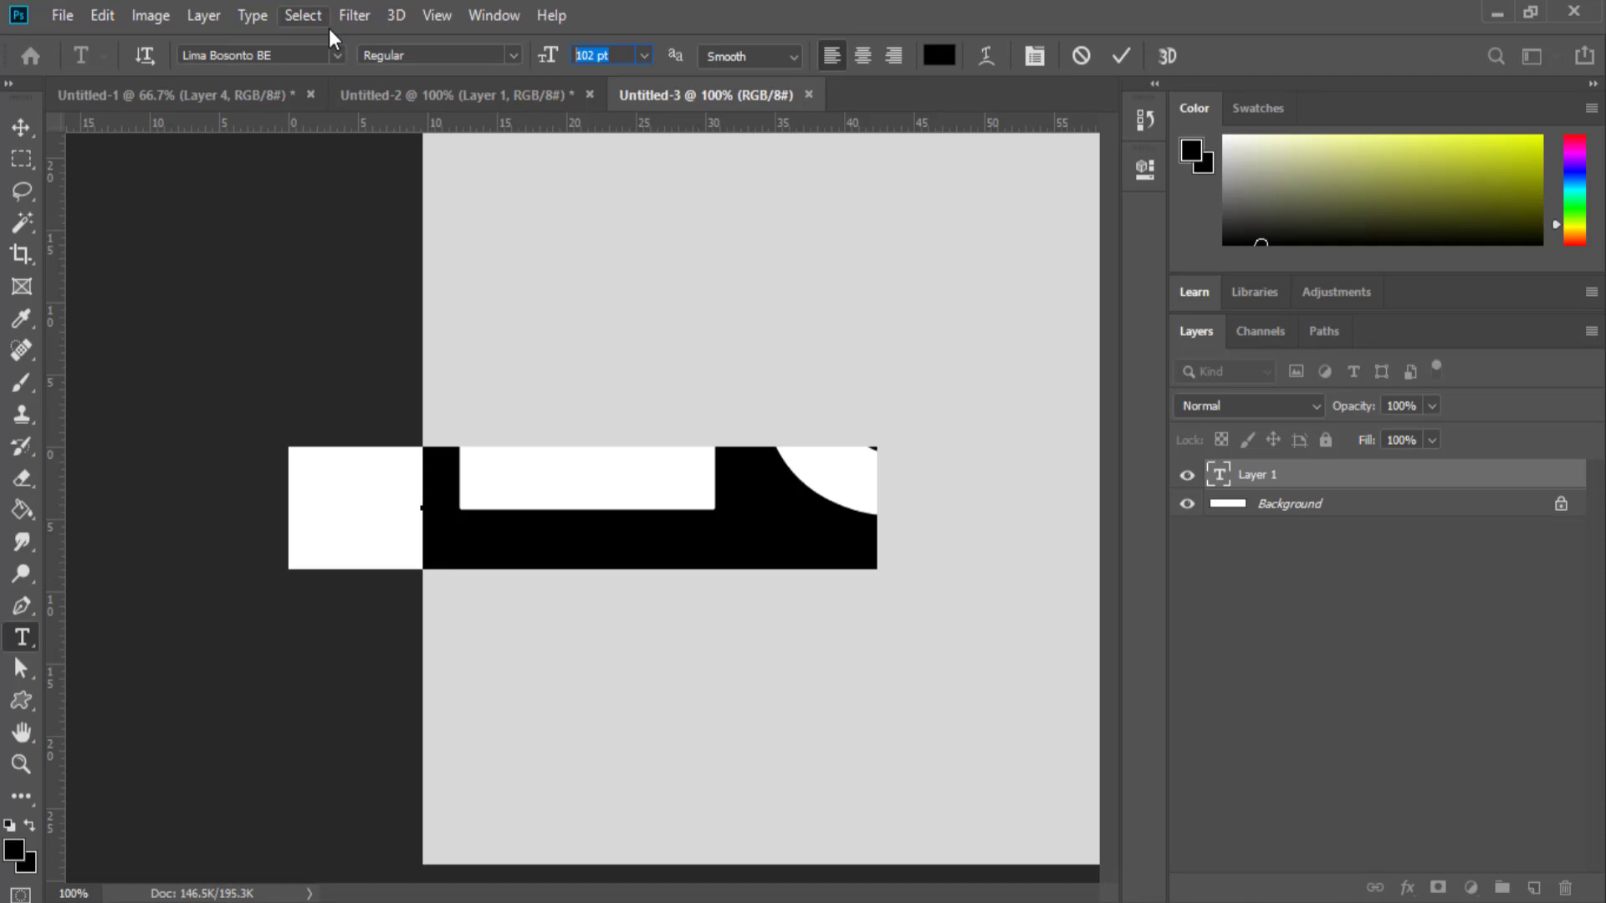
pyautogui.write('30')
pyautogui.press('Return')
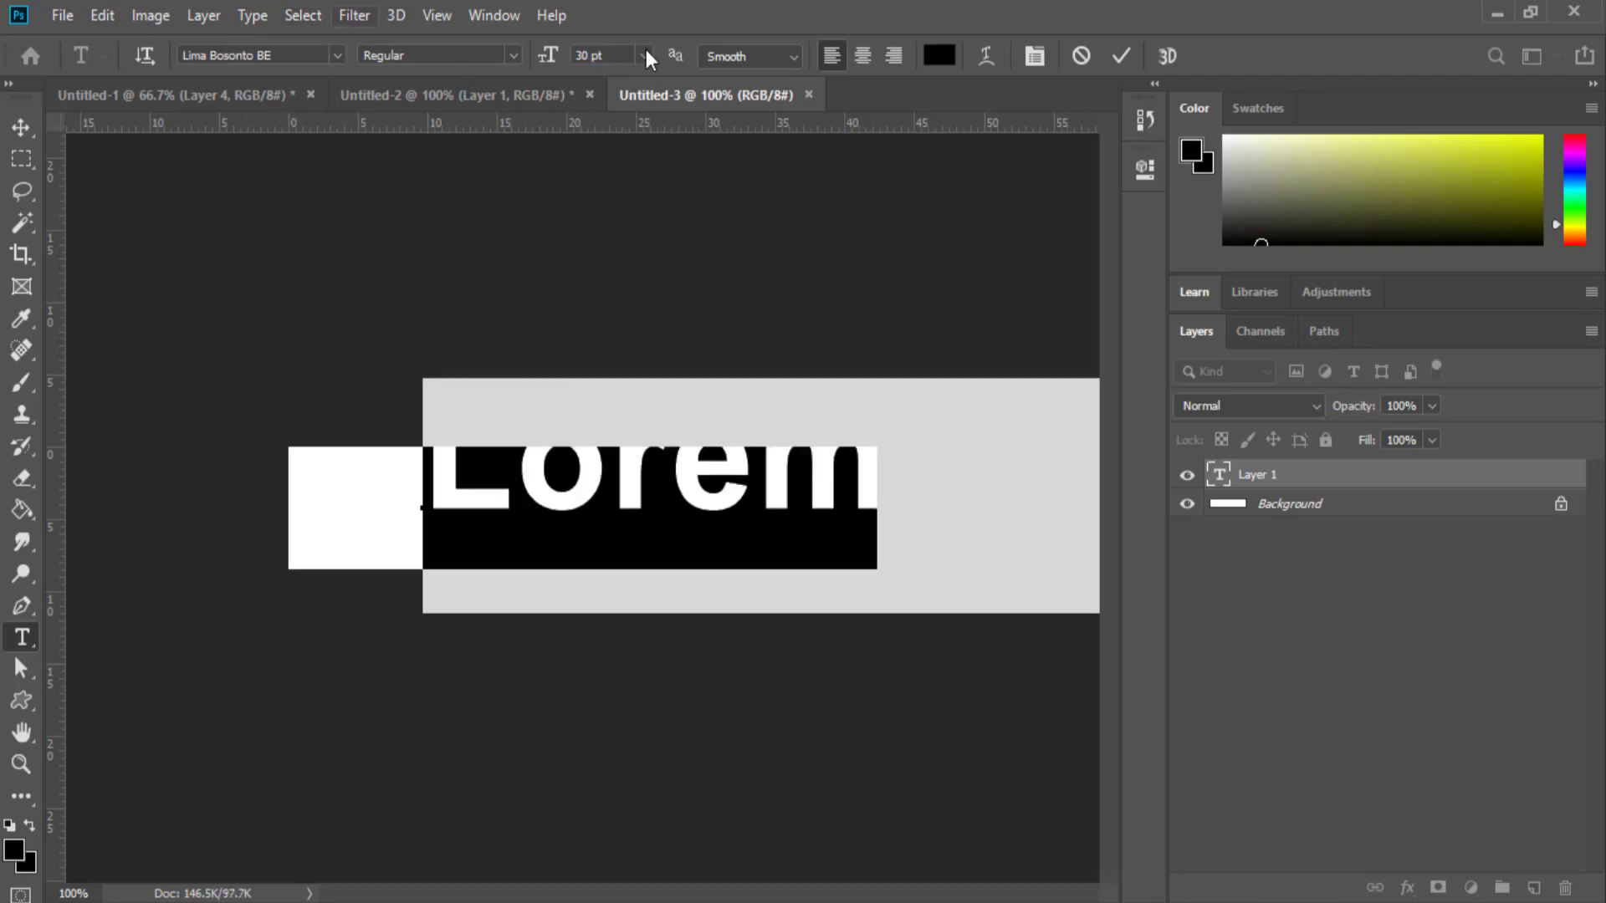
pyautogui.click(604, 57)
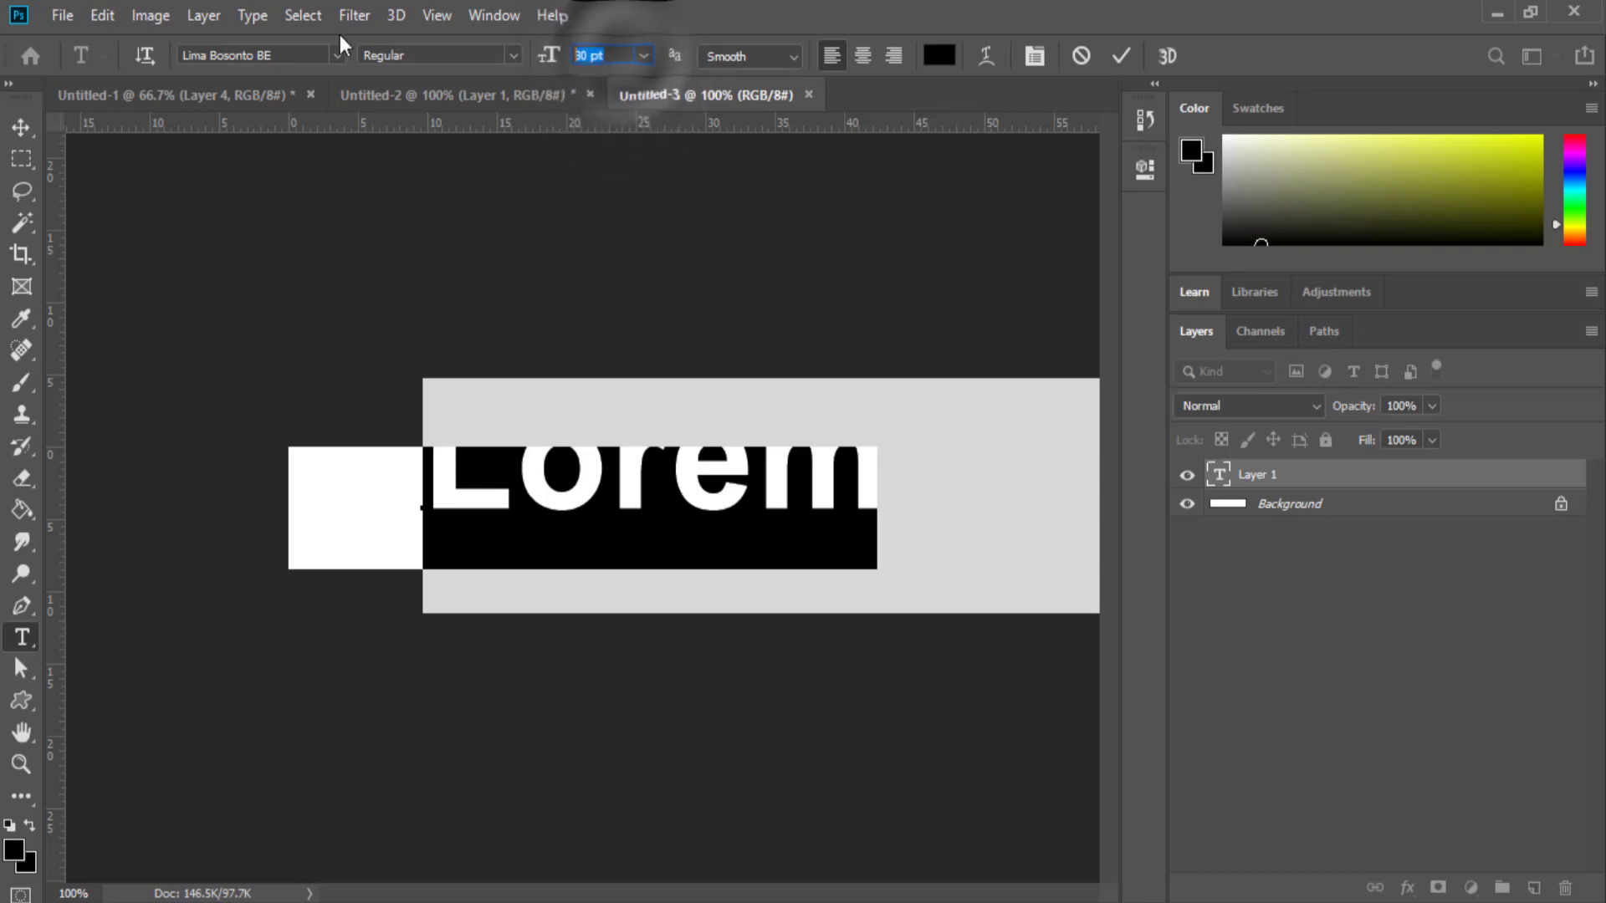
pyautogui.write('10')
pyautogui.press('Return')
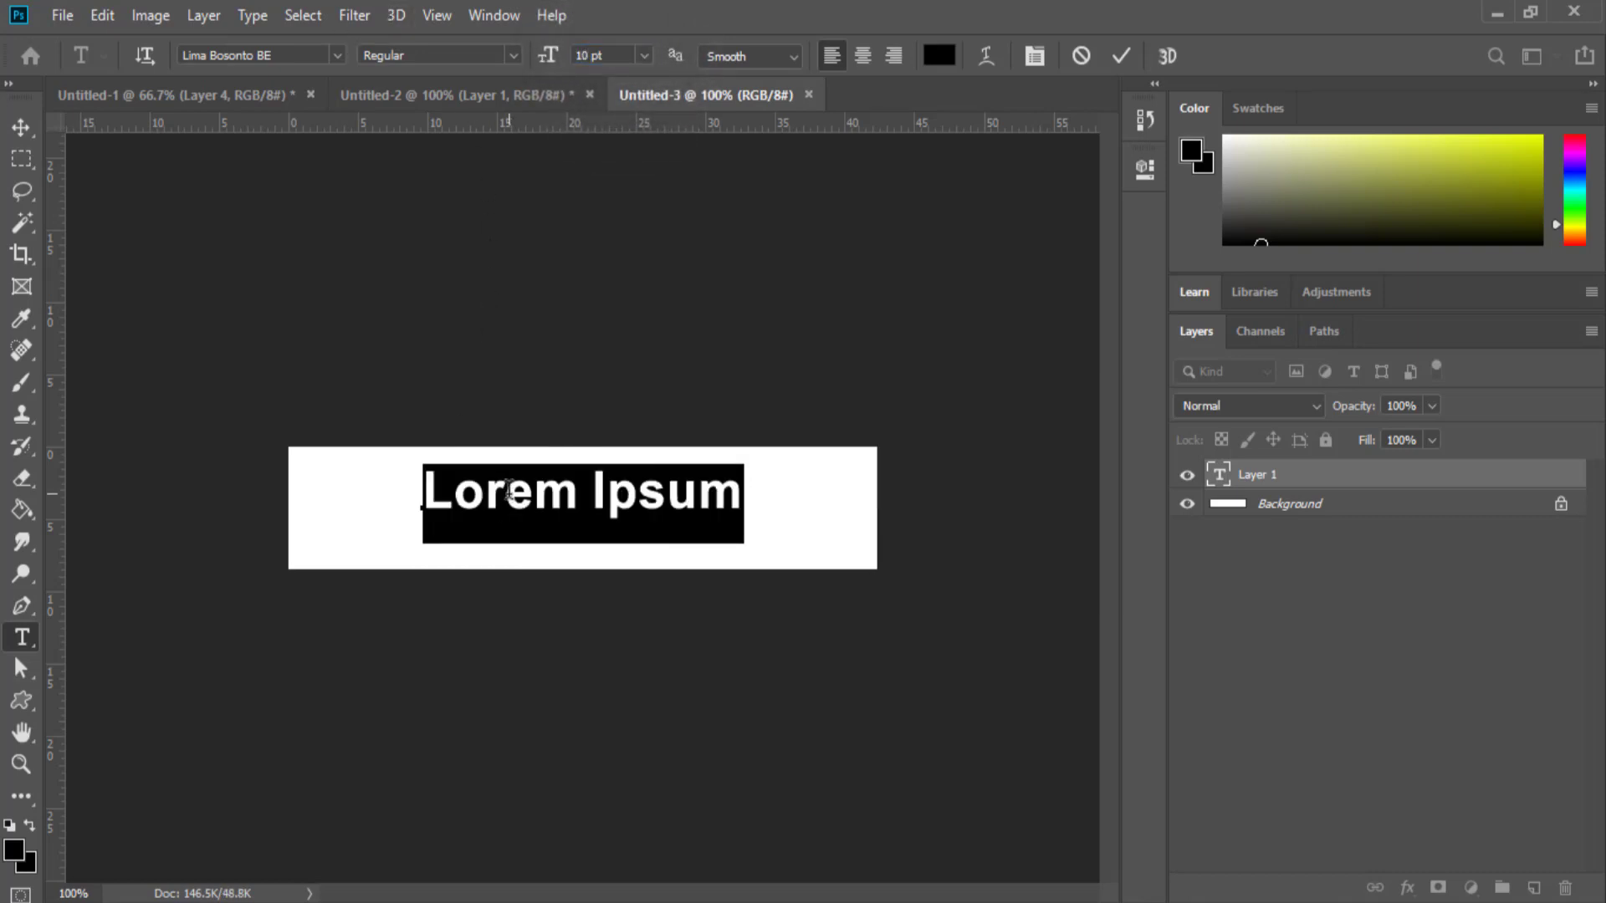
# Retype the text as AWAL CREATIVE and commit the type layer.
pyautogui.write('AWAL CREAT')
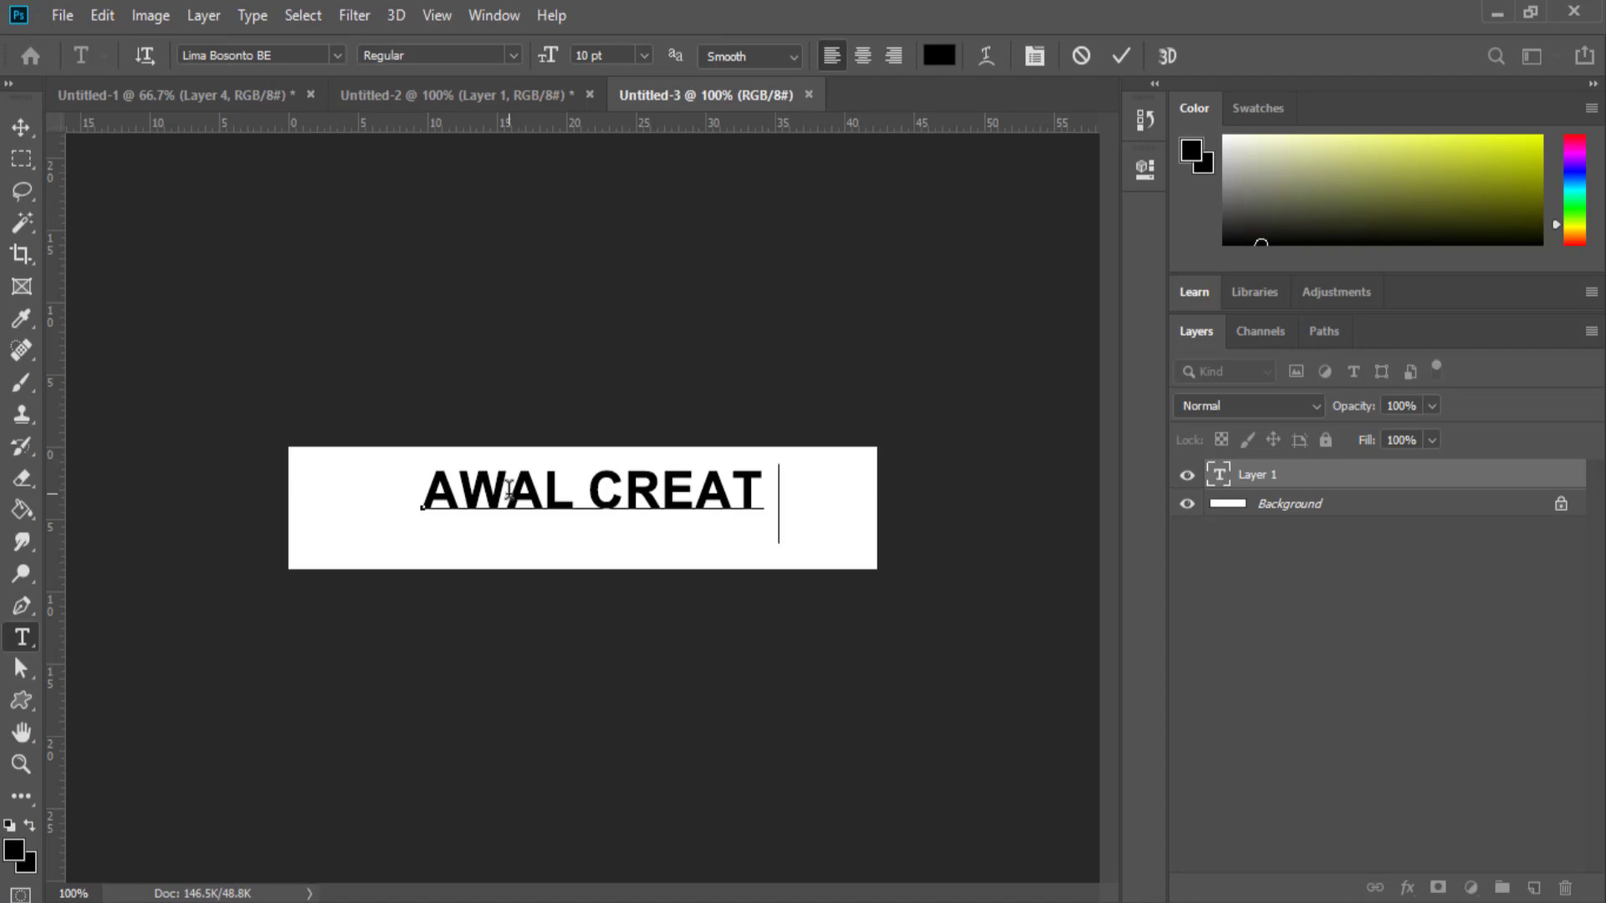
pyautogui.write('IVE')
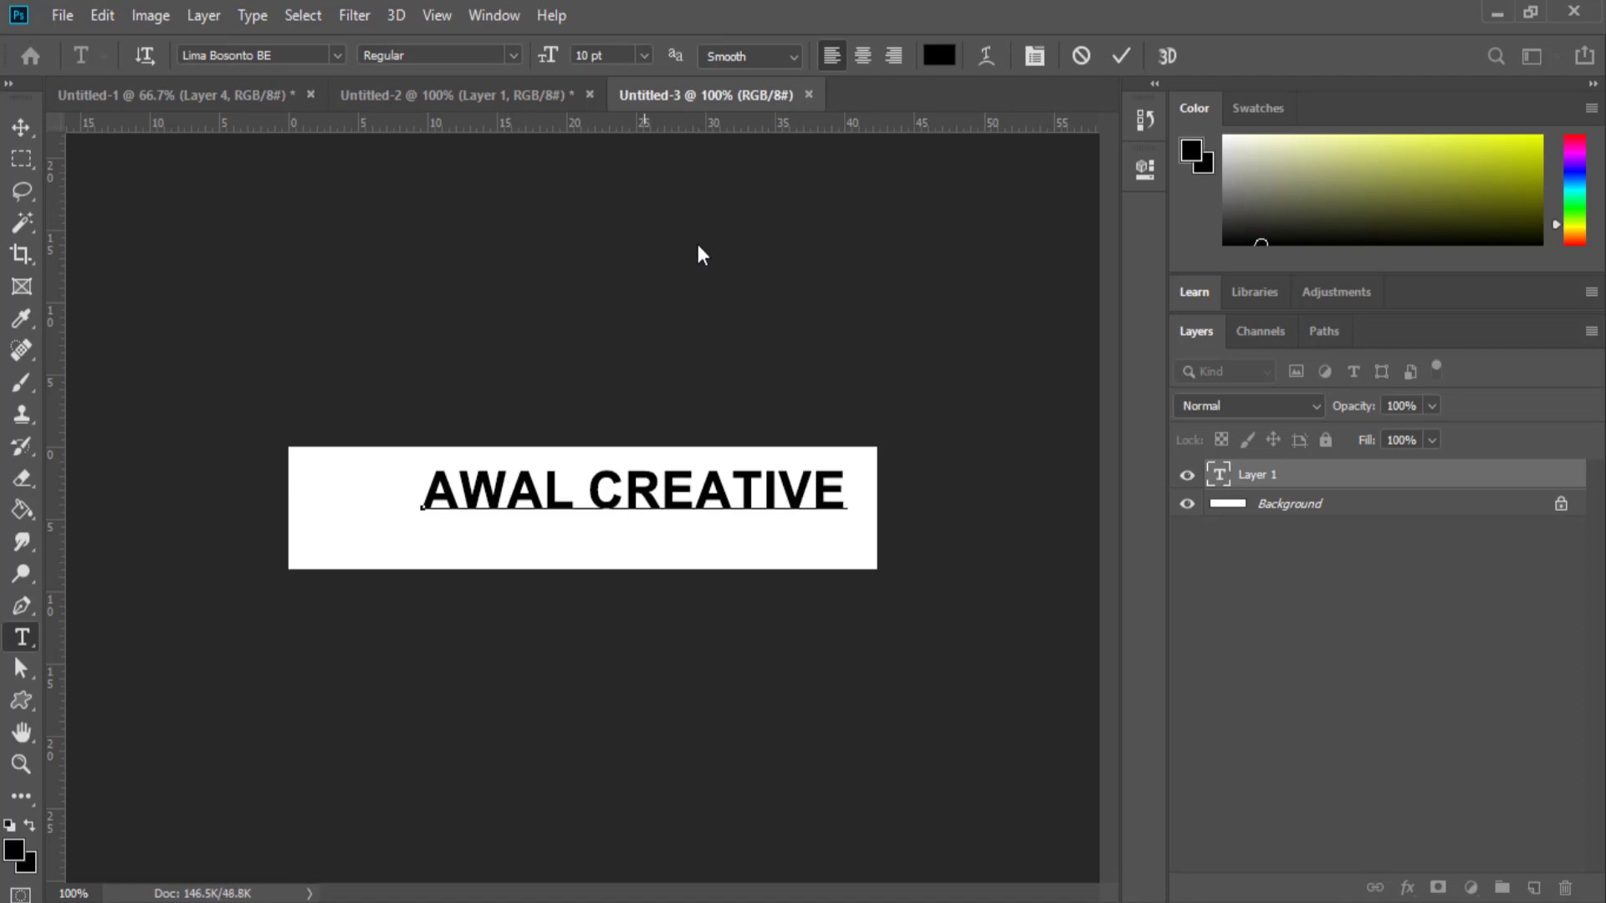
pyautogui.click(1122, 54)
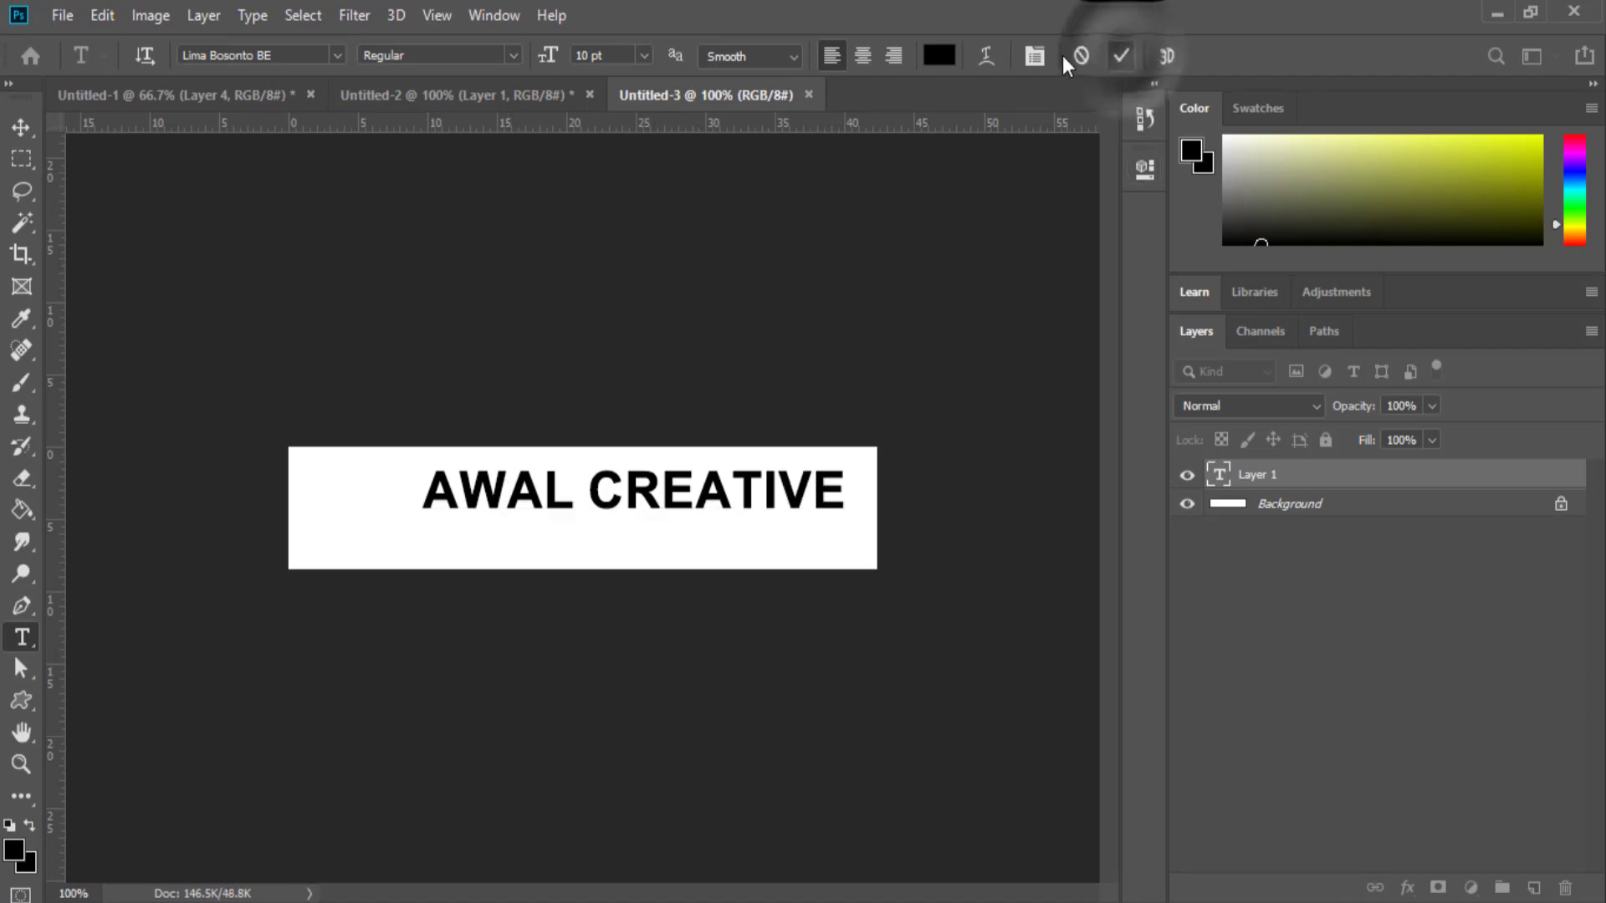
pyautogui.click(1121, 55)
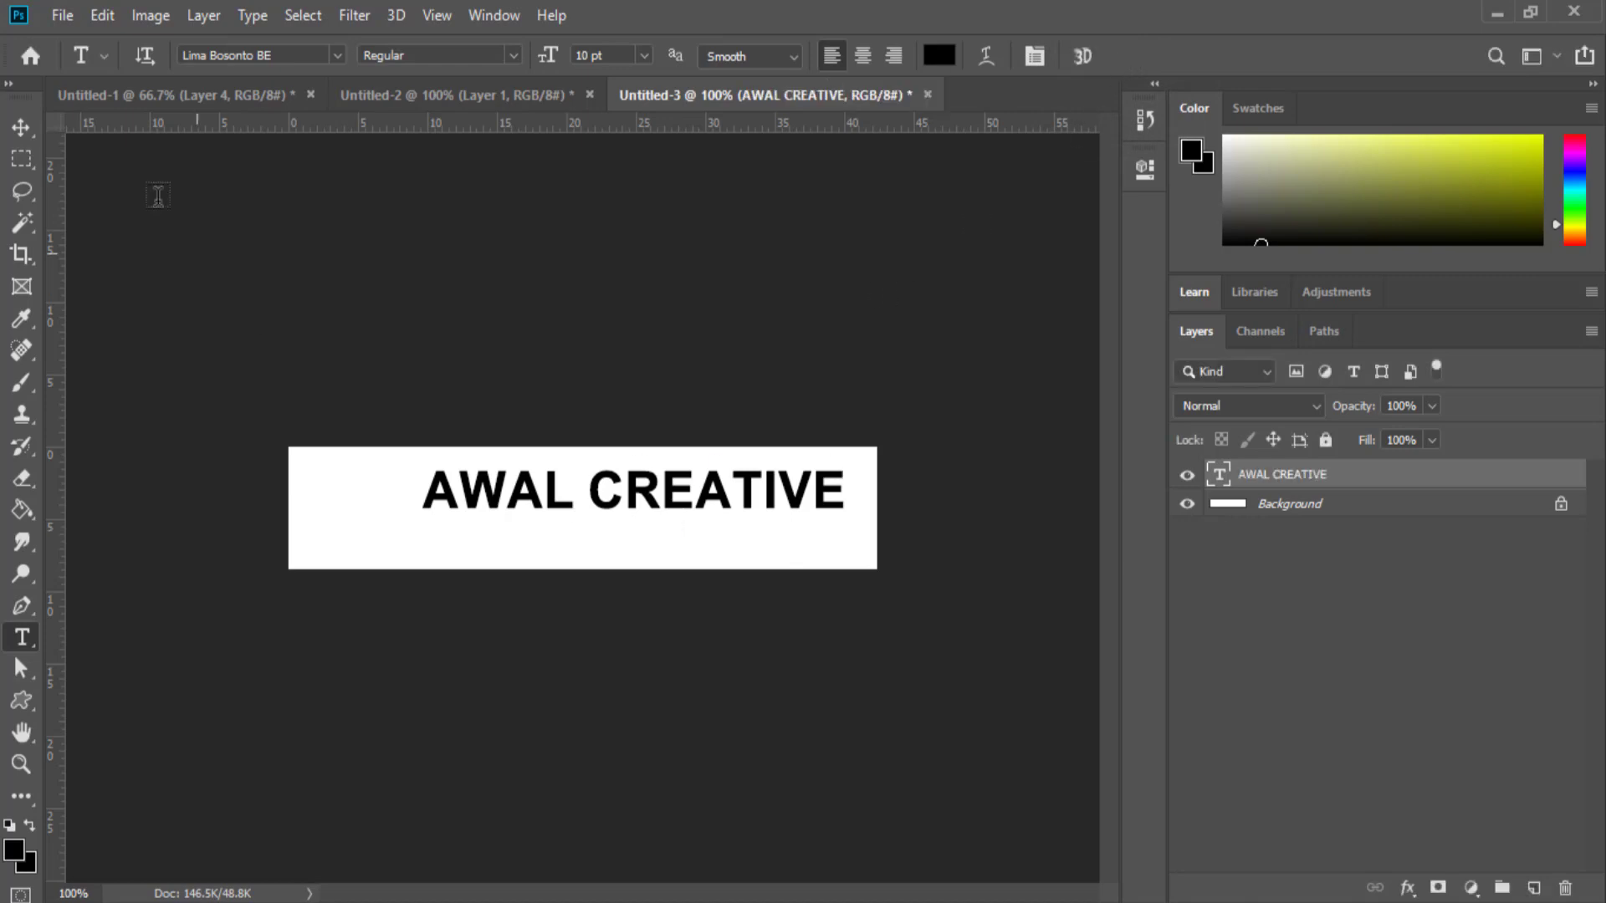
# Shift the AWAL CREATIVE text left and scale it up to 13.17 pt to fill the strip.
pyautogui.click(13, 134)
pyautogui.moveTo(716, 513); pyautogui.dragTo(655, 500)
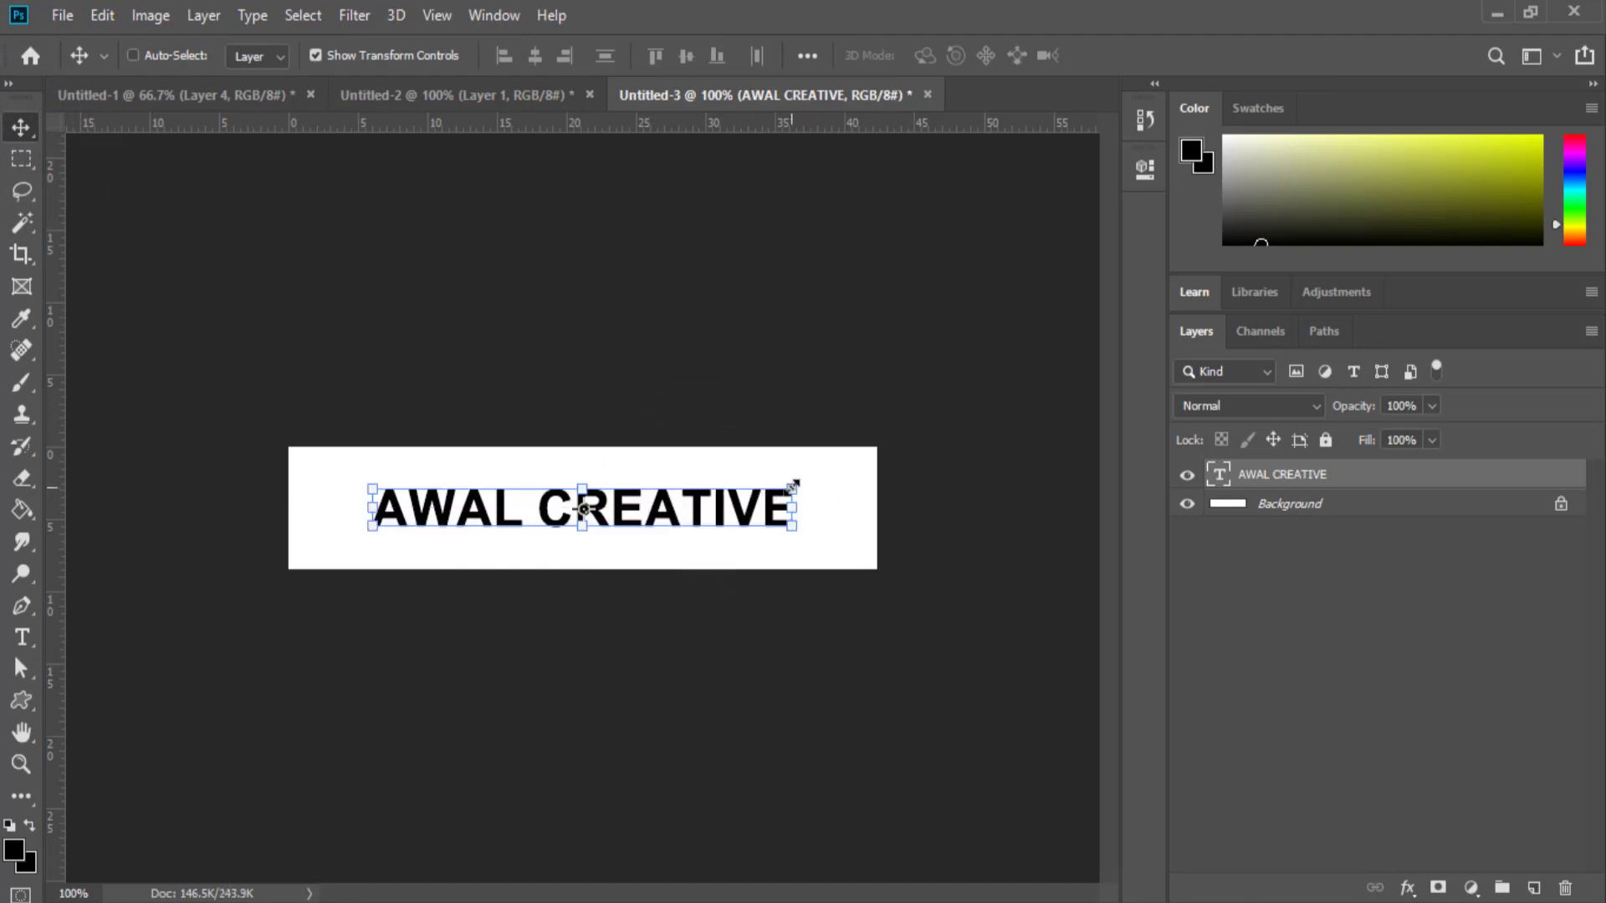
pyautogui.moveTo(793, 485); pyautogui.dragTo(857, 461)
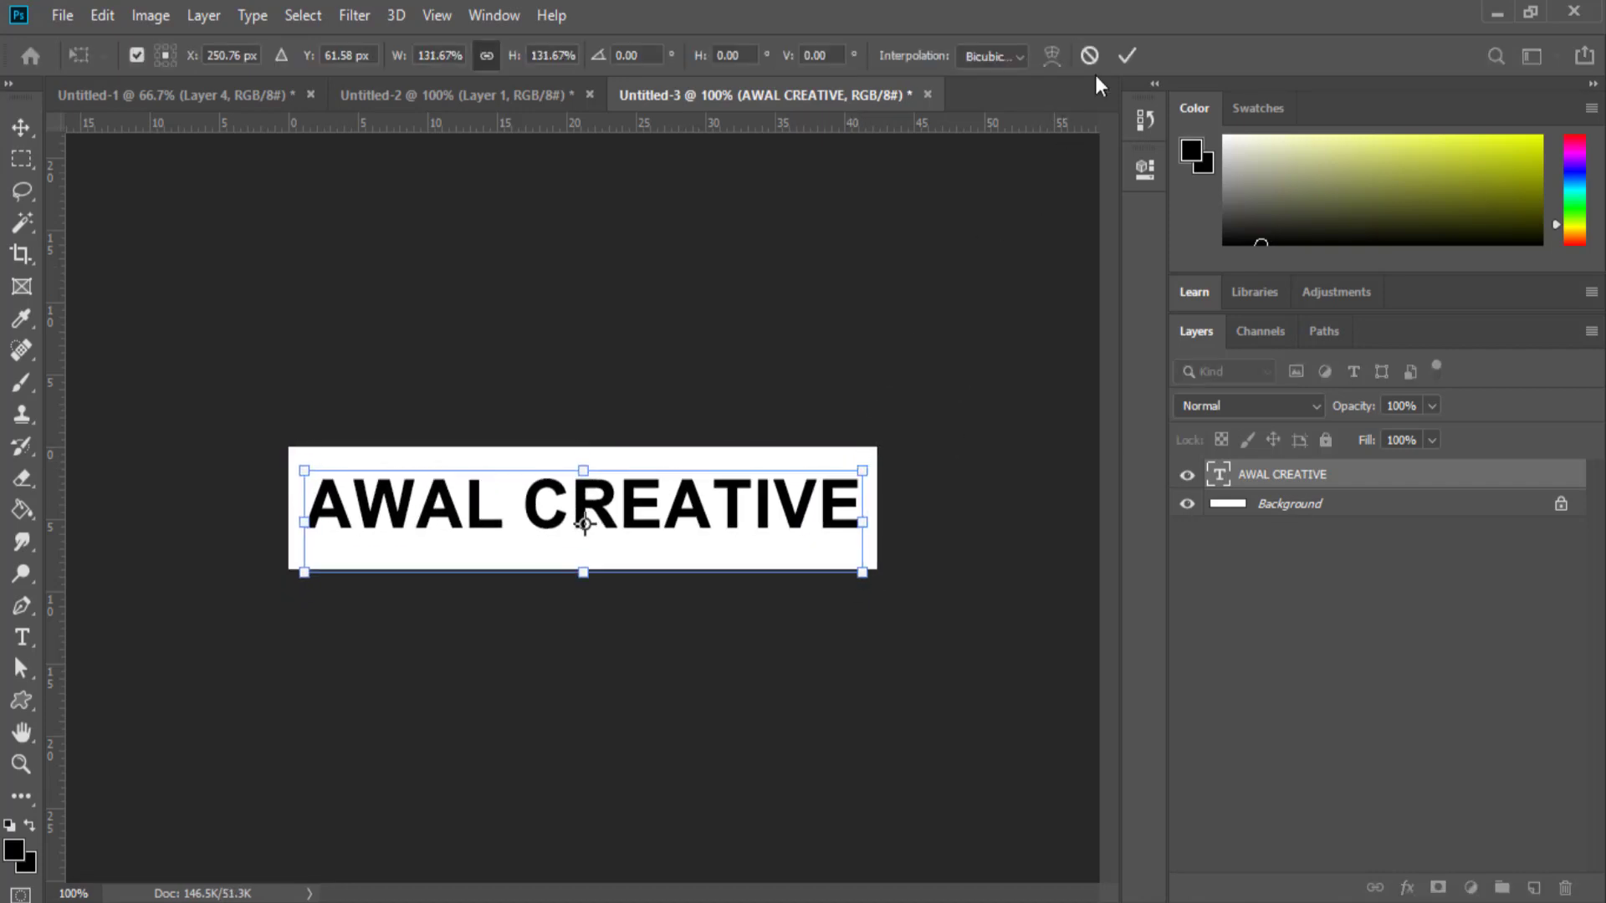
pyautogui.click(1123, 52)
pyautogui.click(1143, 172)
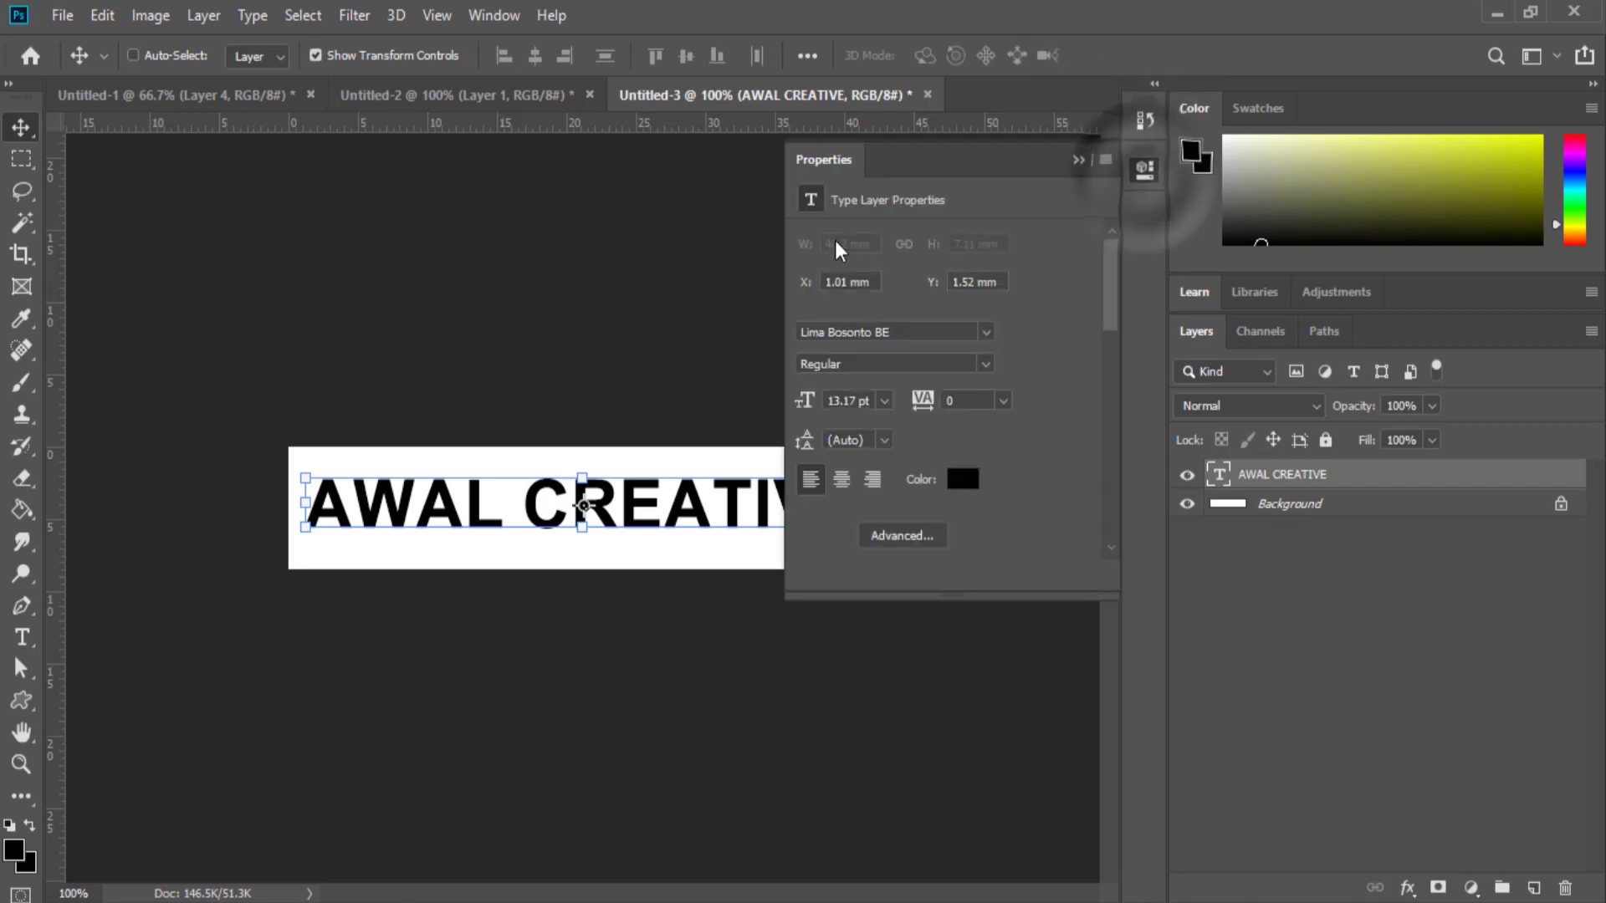
# Change the AWAL CREATIVE font to Another Danger Slanted - Demo from the font list.
pyautogui.click(980, 337)
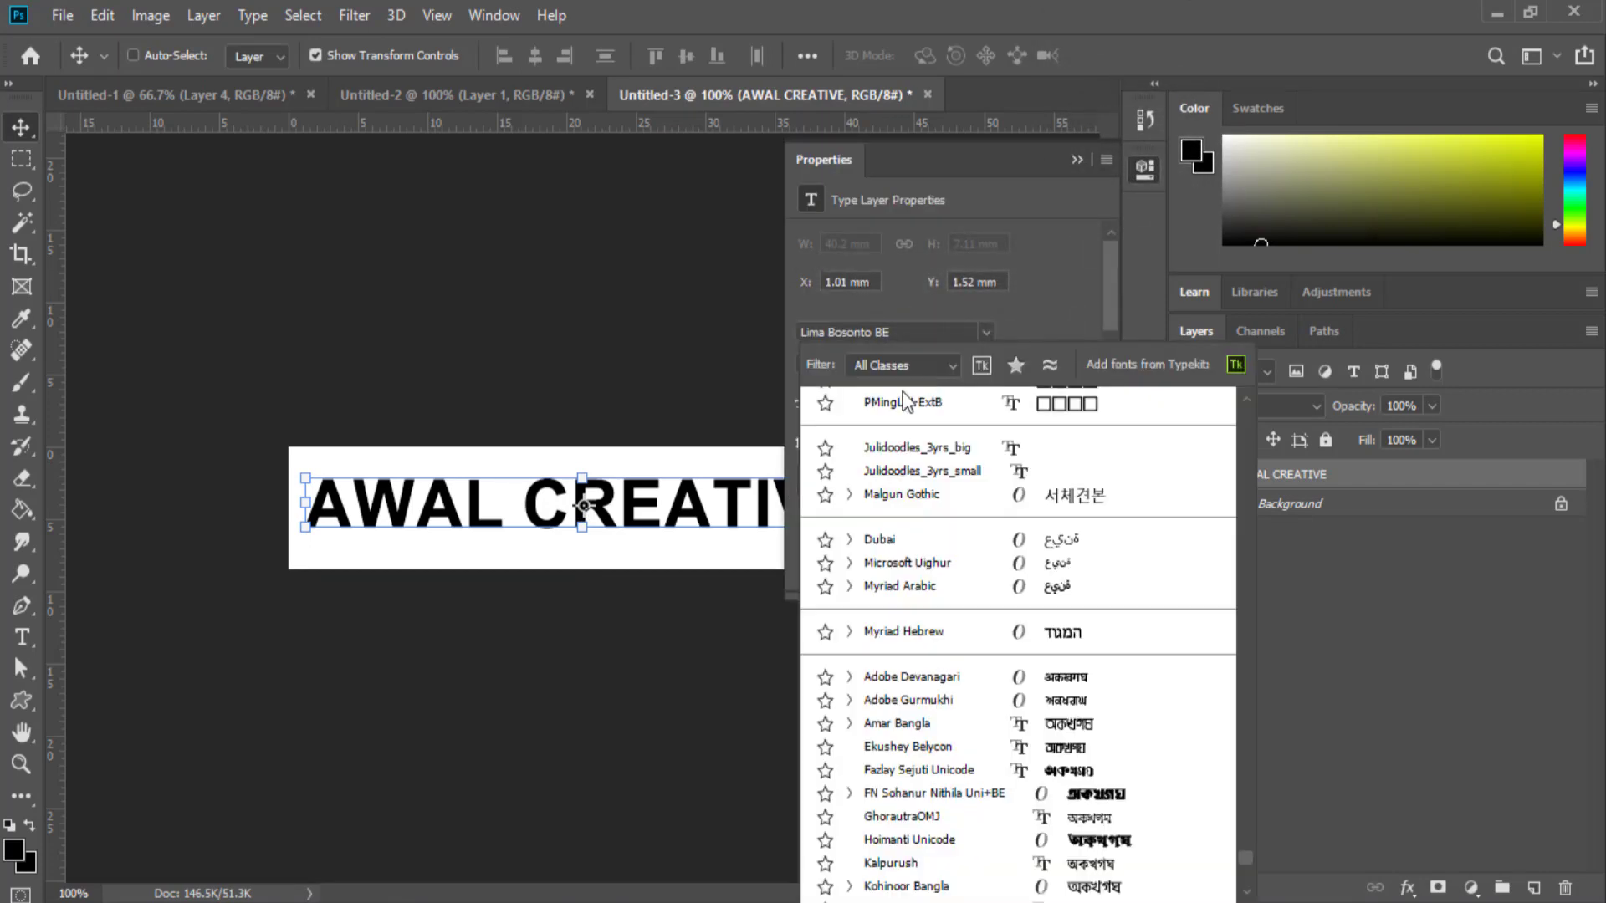
pyautogui.scroll(-5, 899, 418)
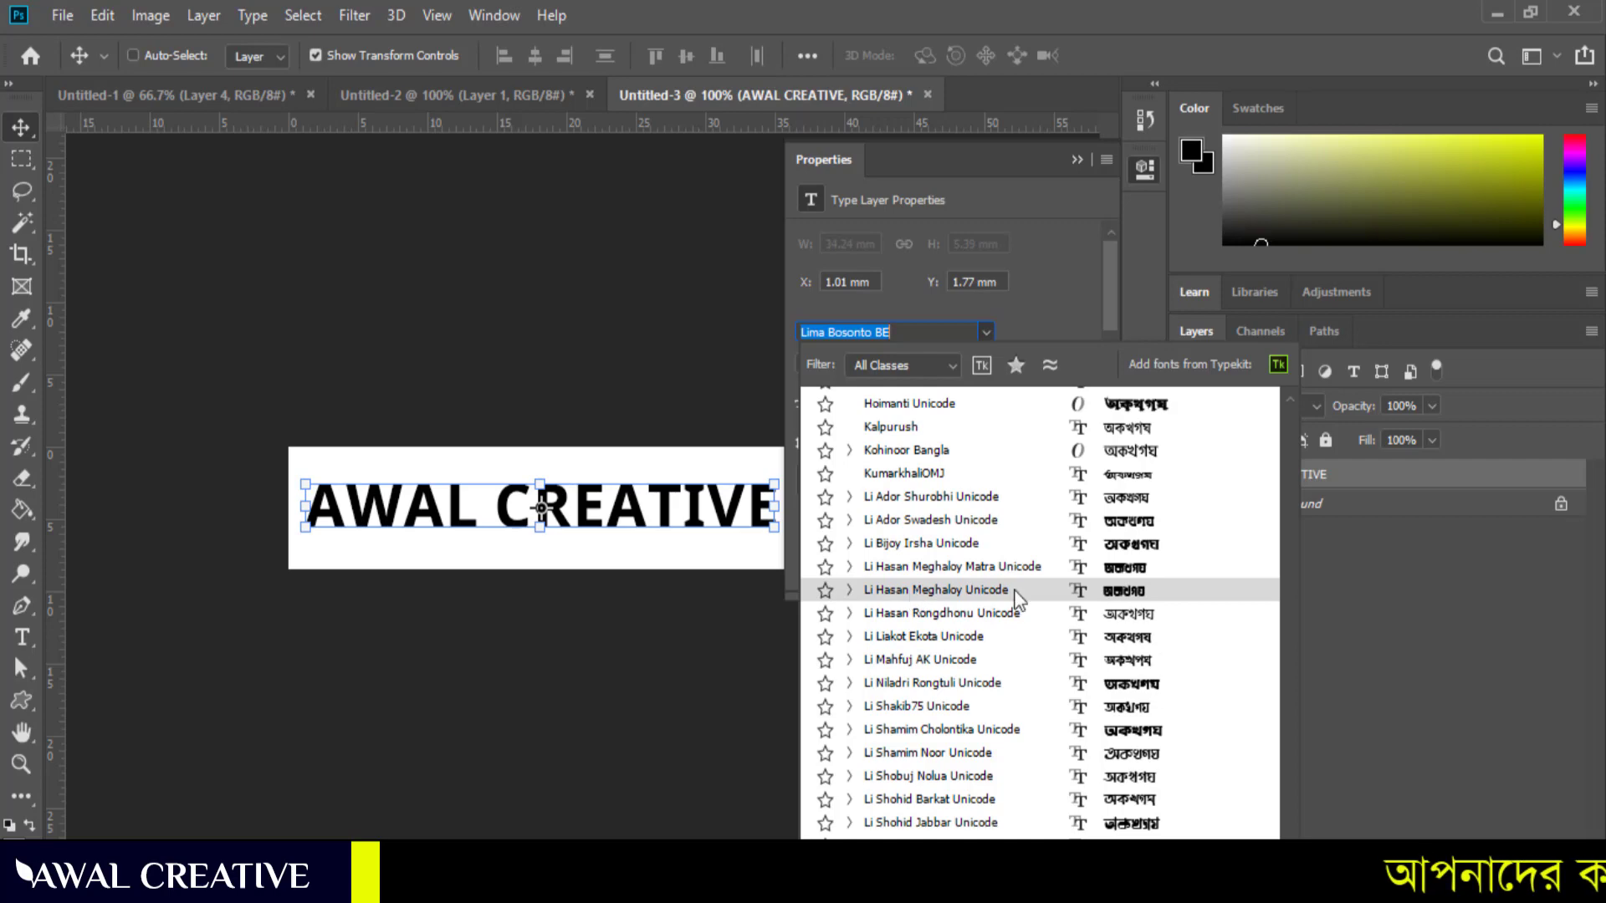
pyautogui.scroll(5, 1280, 786)
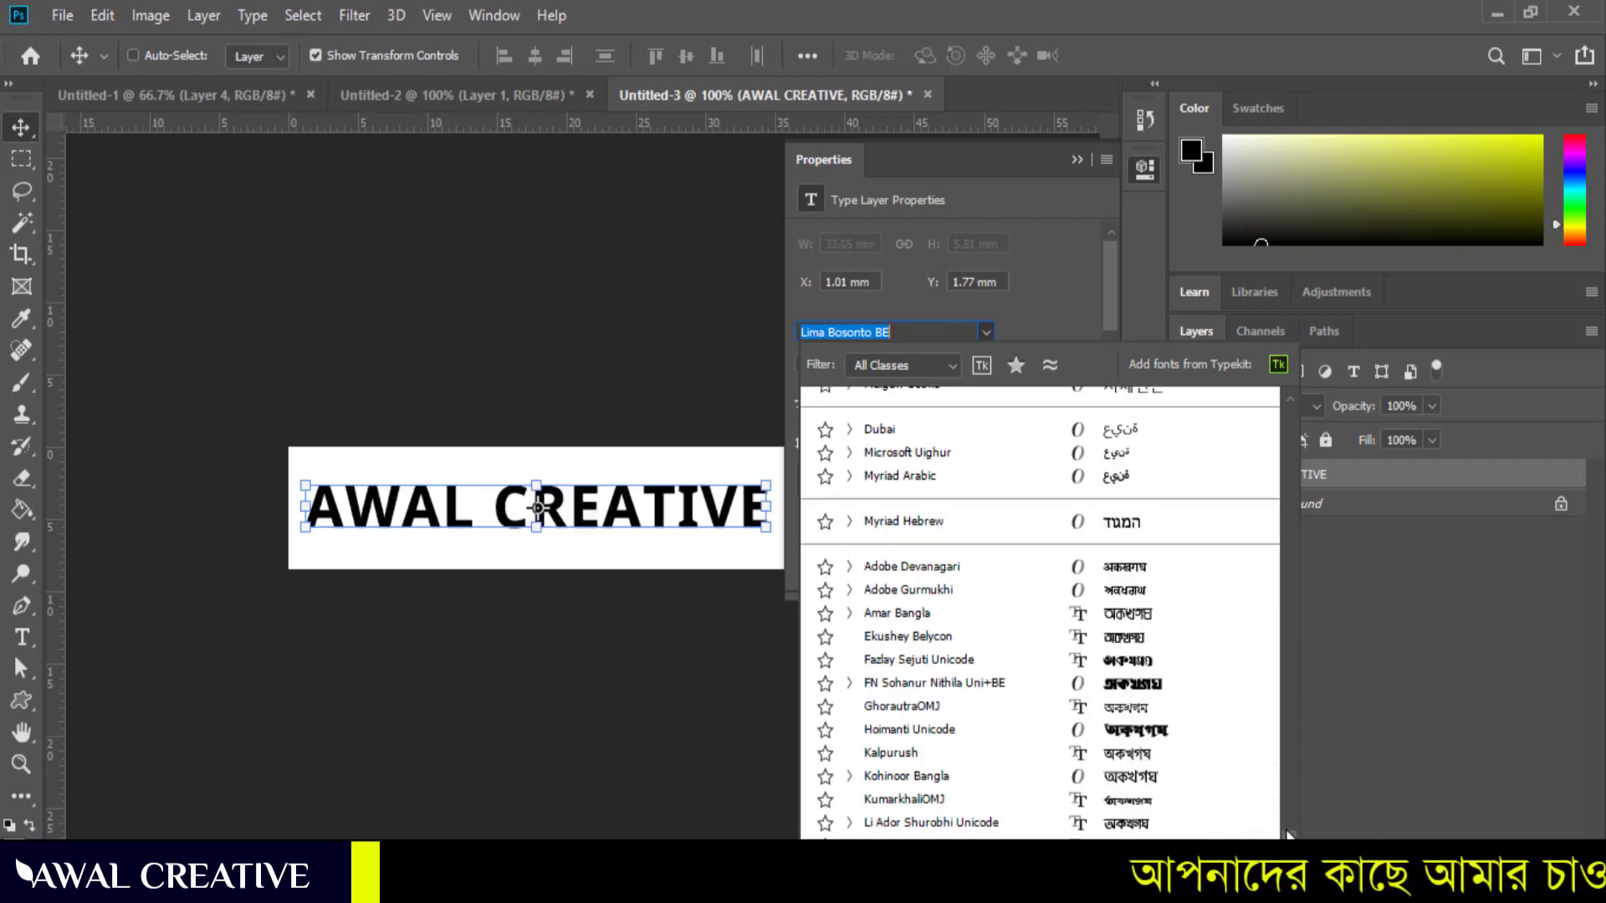
pyautogui.scroll(6, 1280, 820)
pyautogui.moveTo(1289, 831); pyautogui.dragTo(1284, 482)
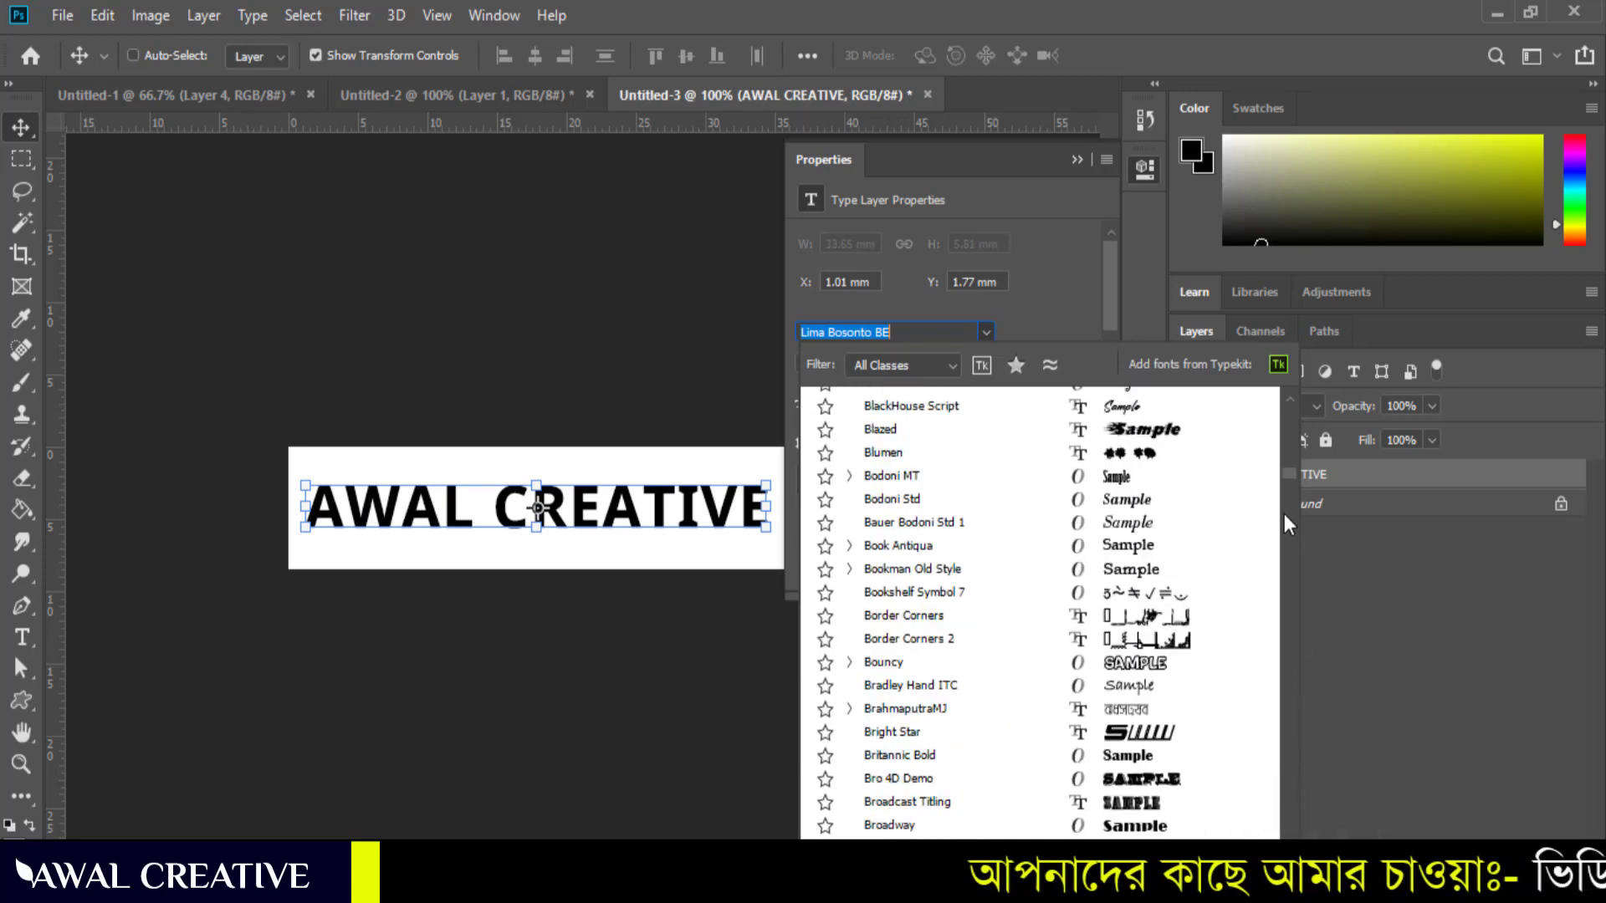
pyautogui.scroll(-5, 1285, 479)
pyautogui.moveTo(1285, 479); pyautogui.dragTo(1285, 441)
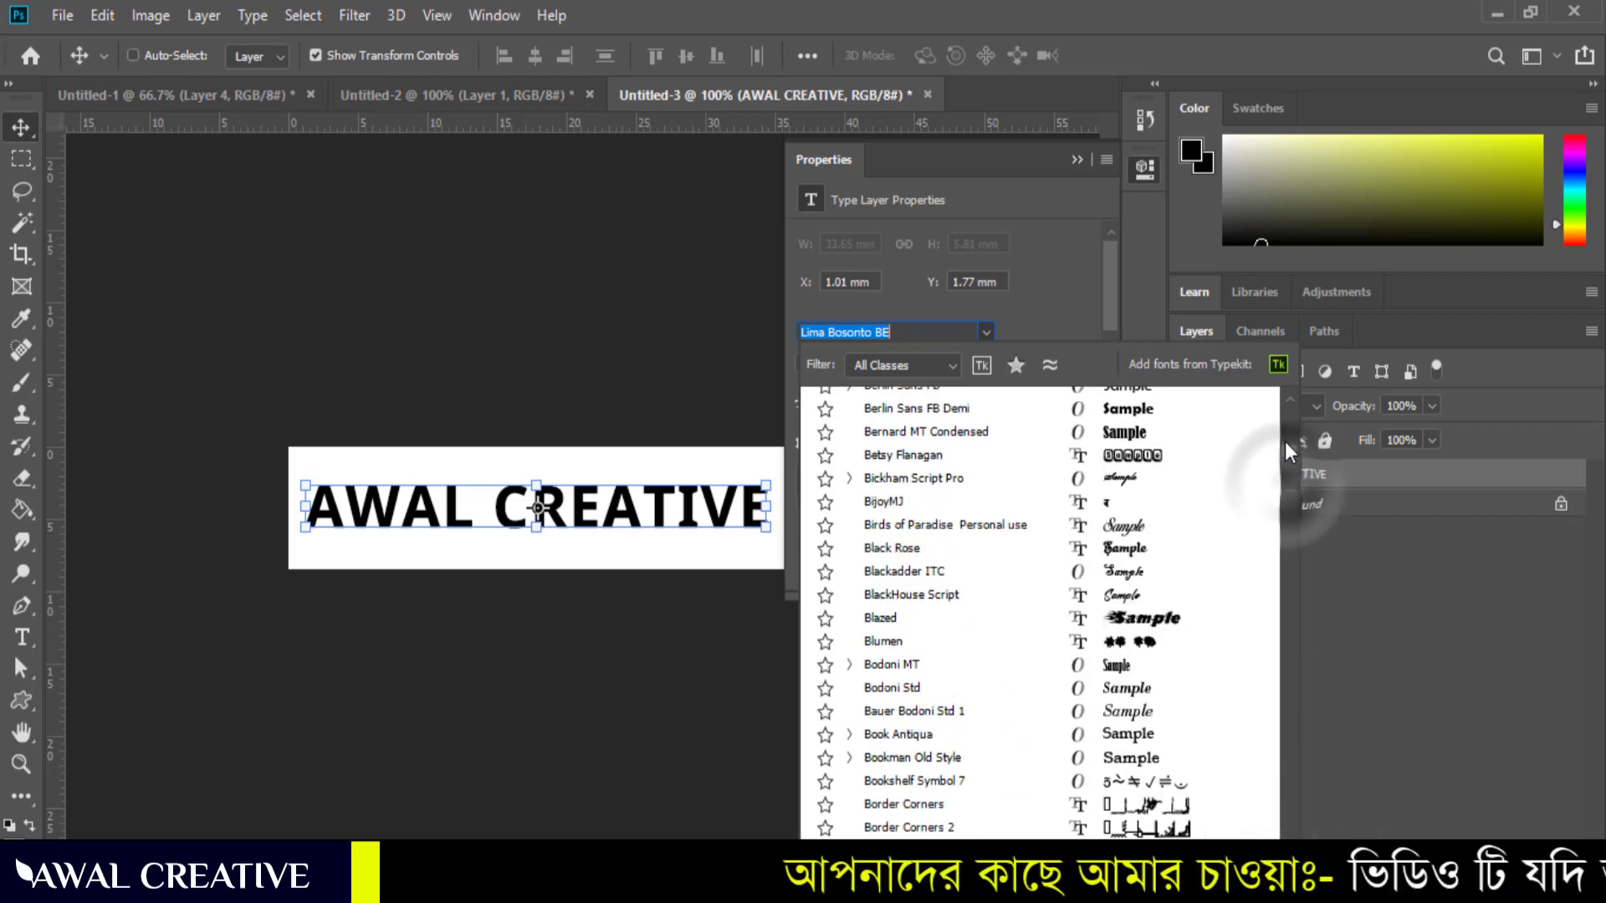
pyautogui.scroll(5, 1155, 500)
pyautogui.scroll(5, 1146, 493)
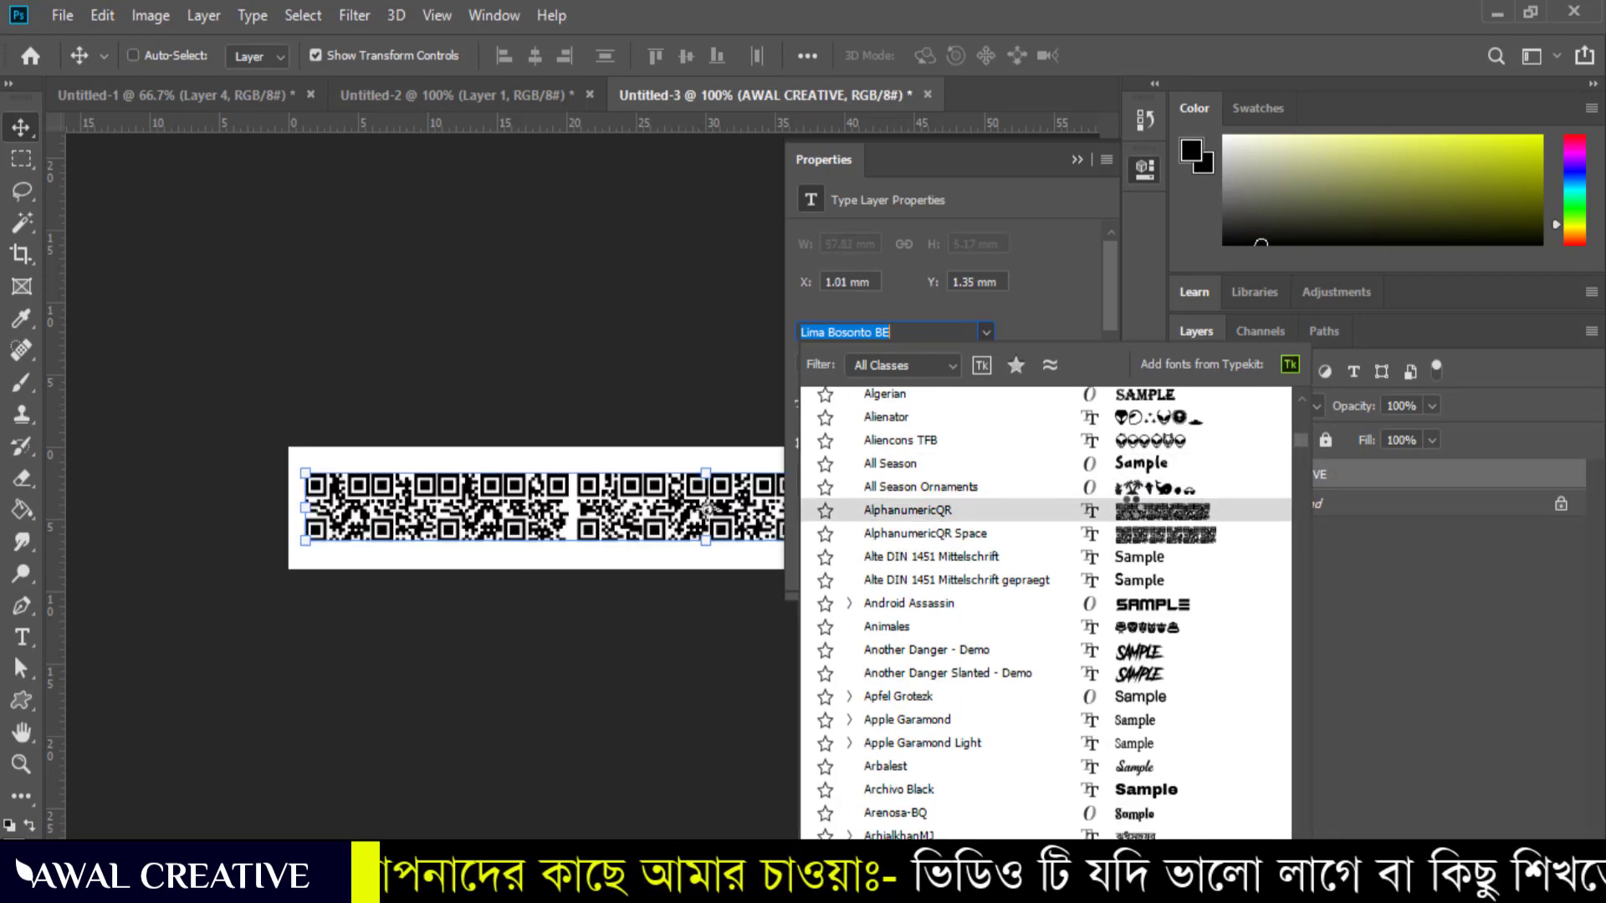
pyautogui.click(1146, 676)
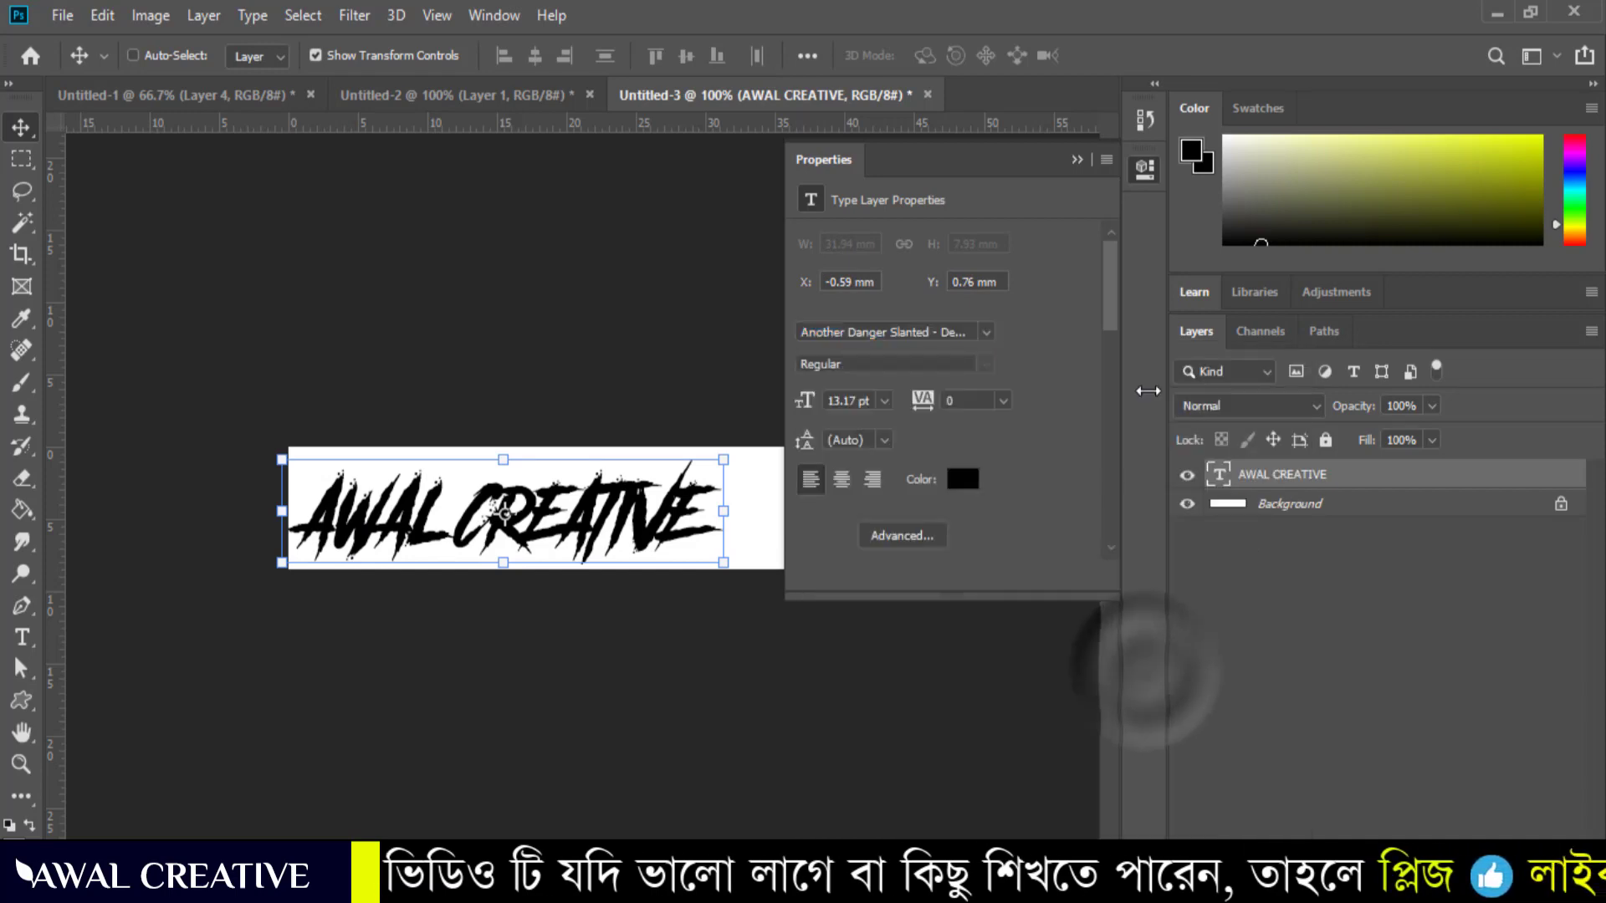
# Centre the AWAL CREATIVE lettering and hide the white Background layer, keeping the text layer active.
pyautogui.click(1076, 159)
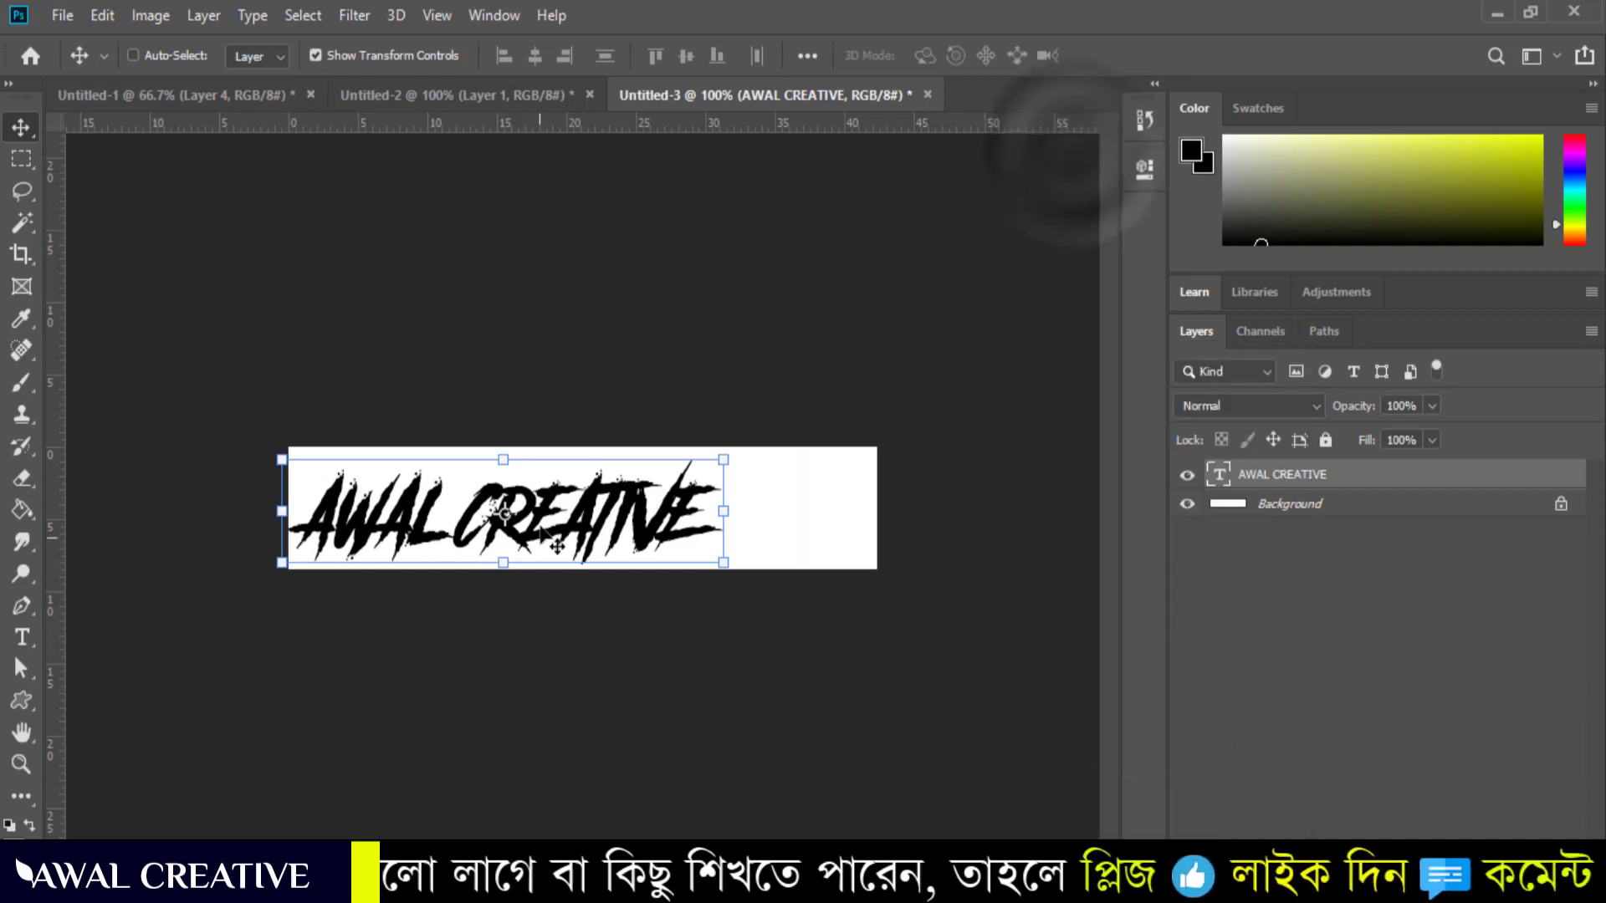
pyautogui.moveTo(571, 517); pyautogui.dragTo(651, 517)
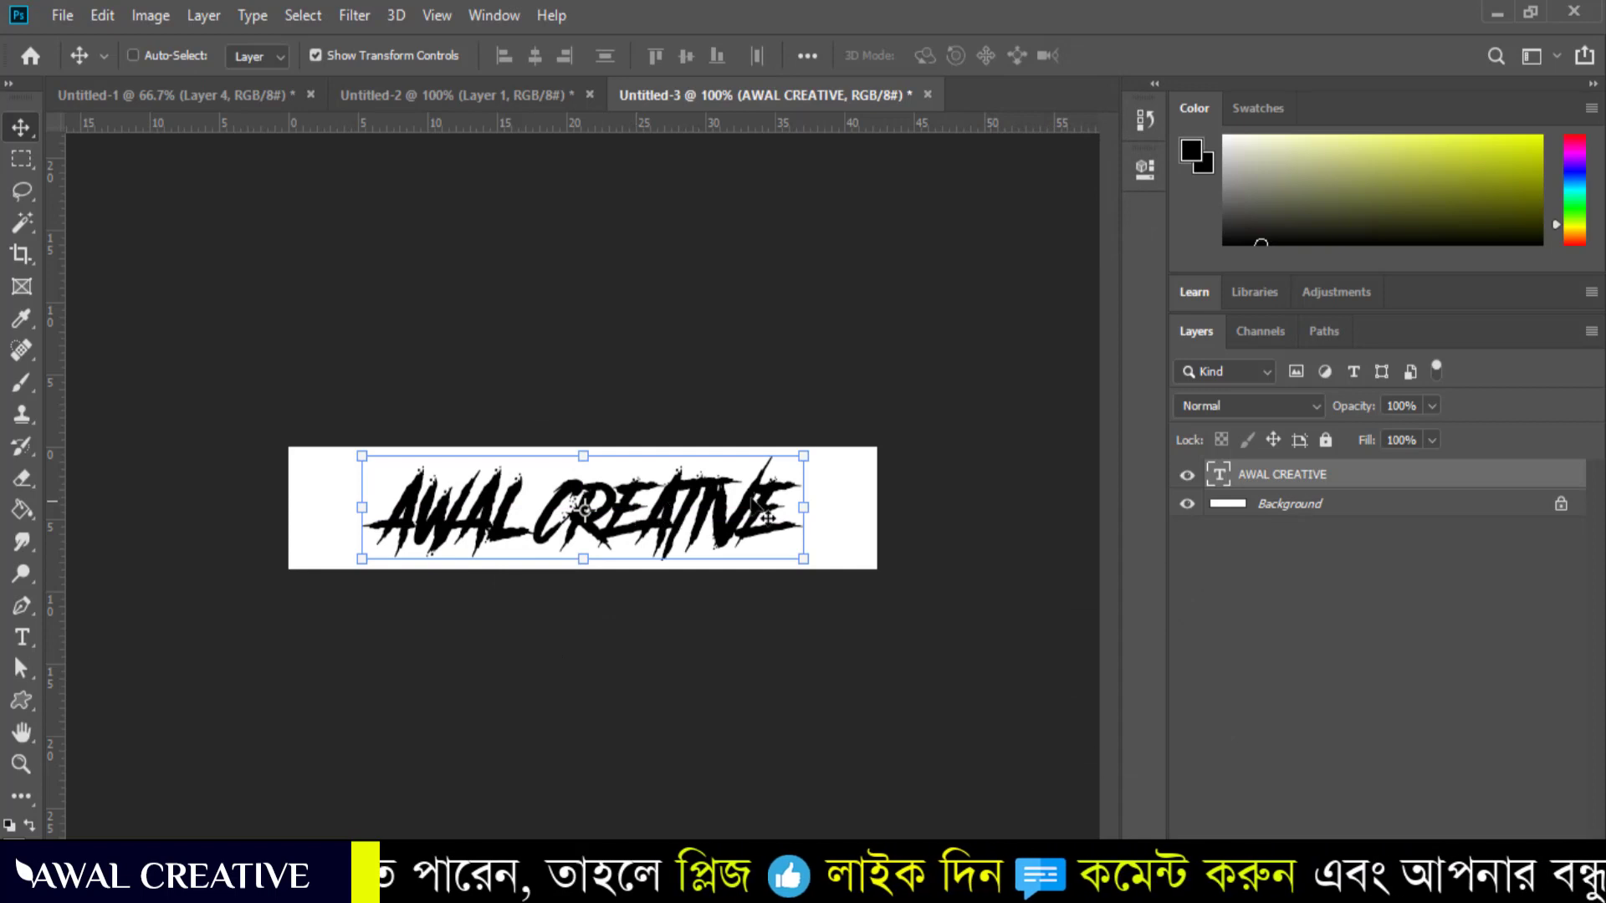
pyautogui.click(1188, 505)
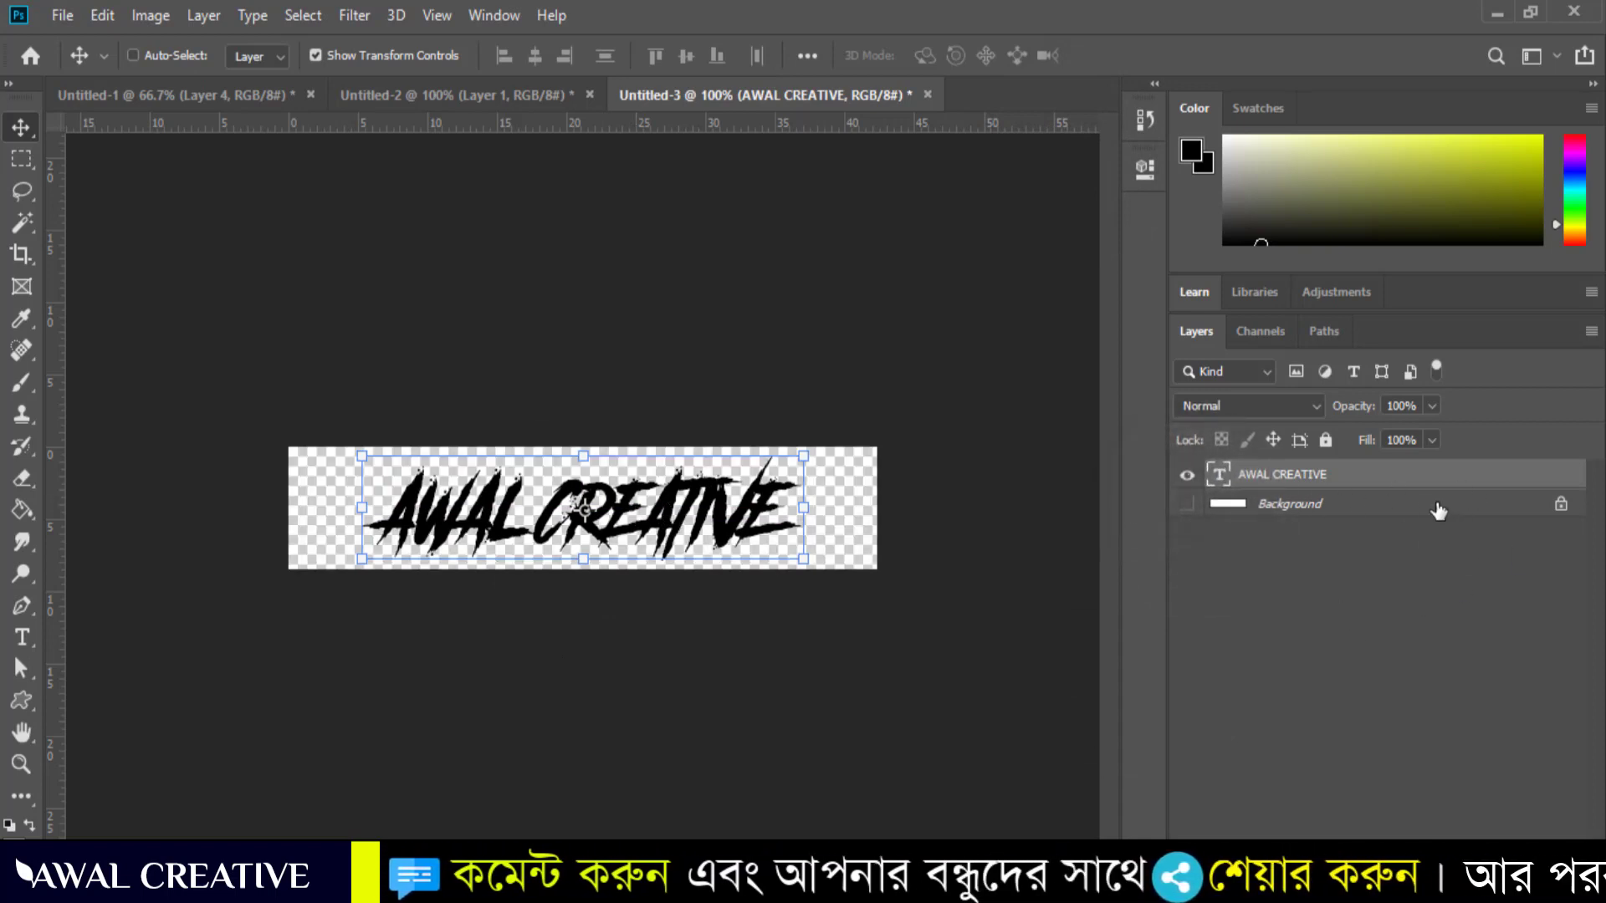
pyautogui.click(1310, 483)
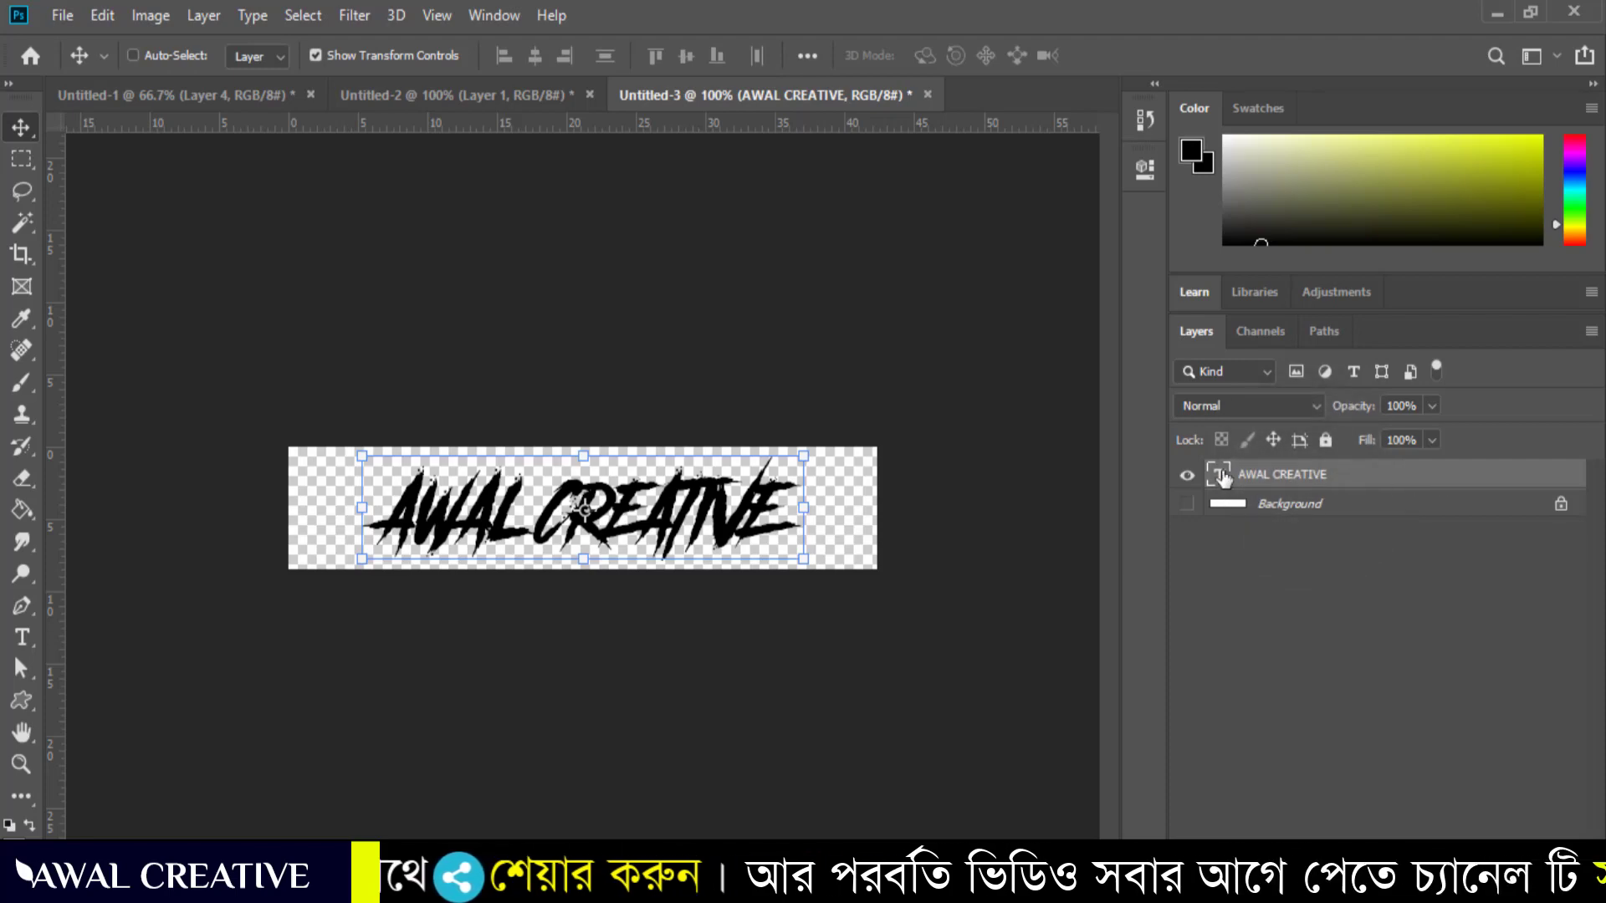
pyautogui.click(102, 15)
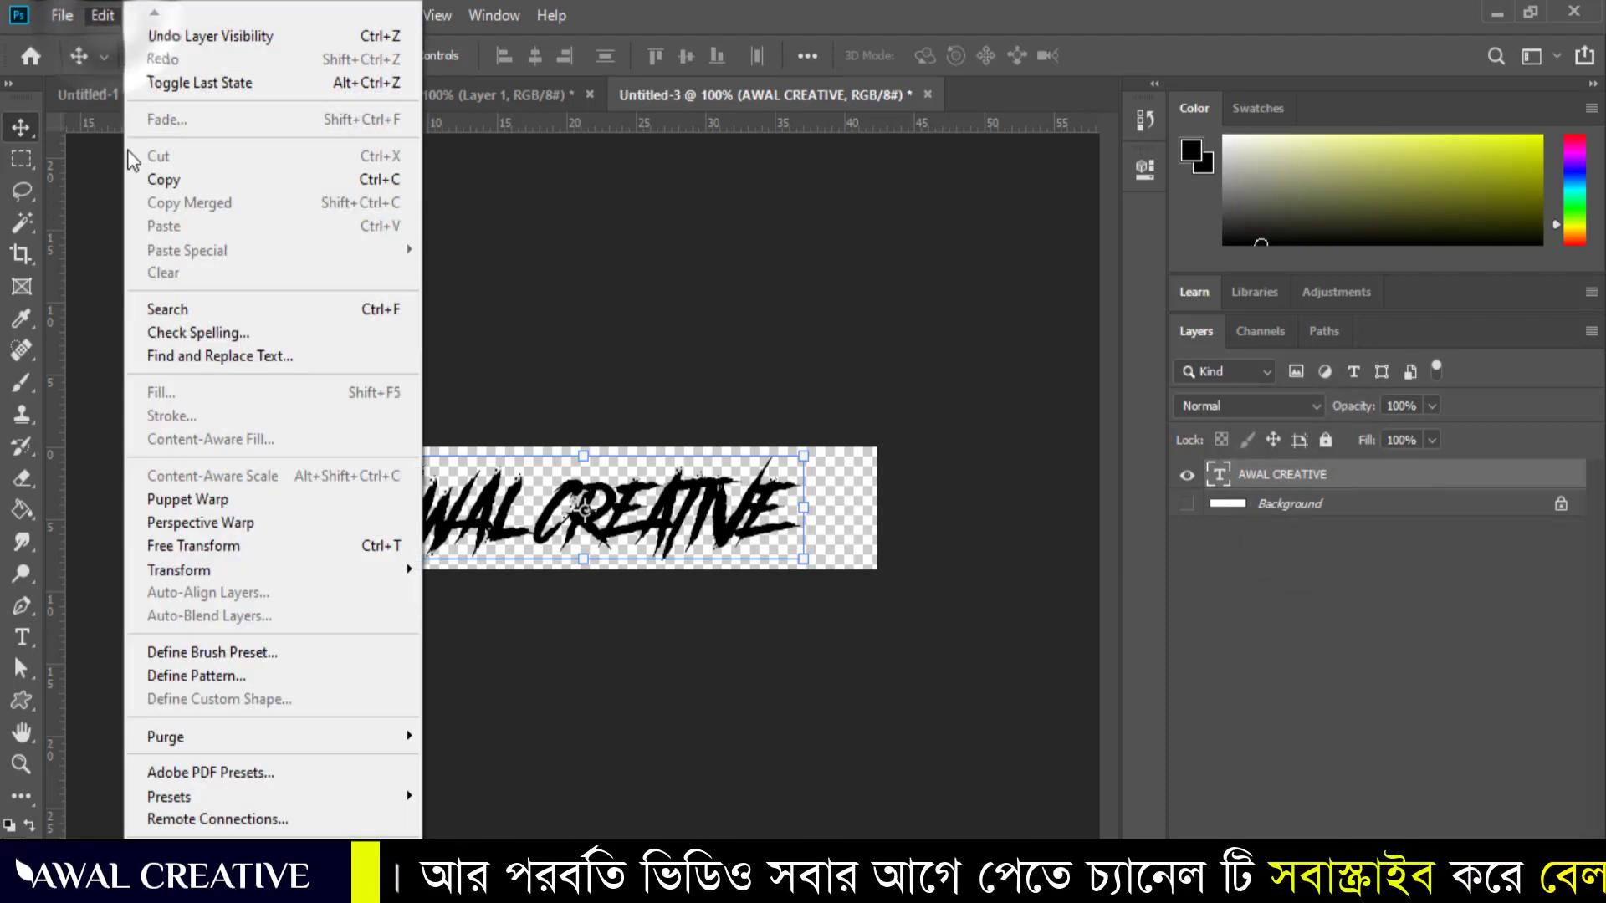
# Define the lettering as a brush preset named 'awal 123'.
pyautogui.click(332, 652)
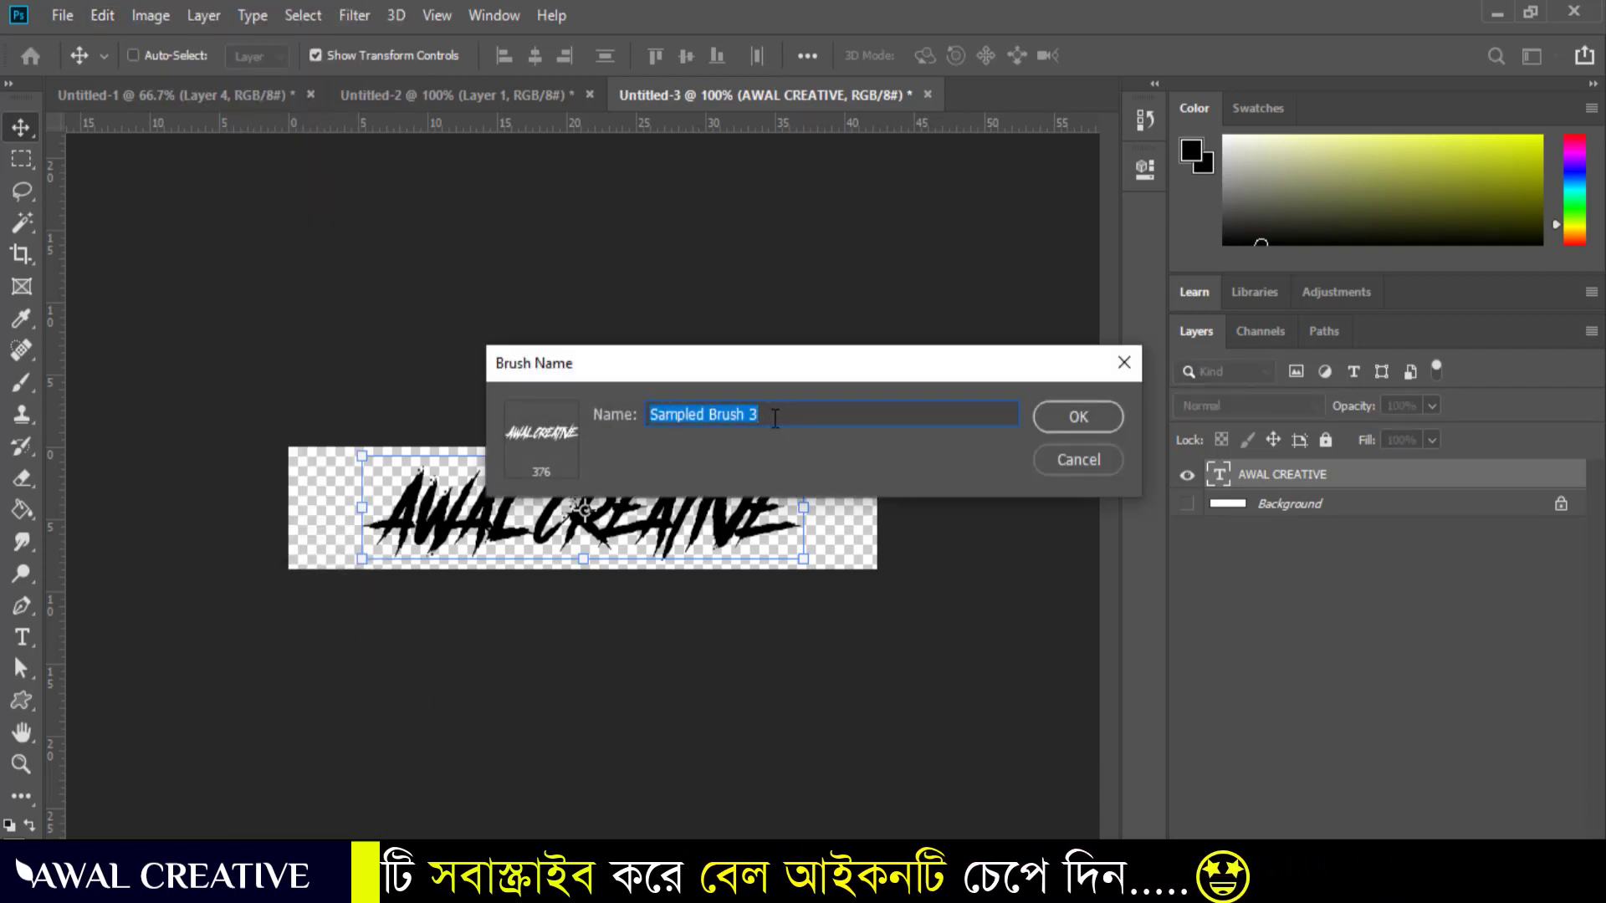
pyautogui.write('aw')
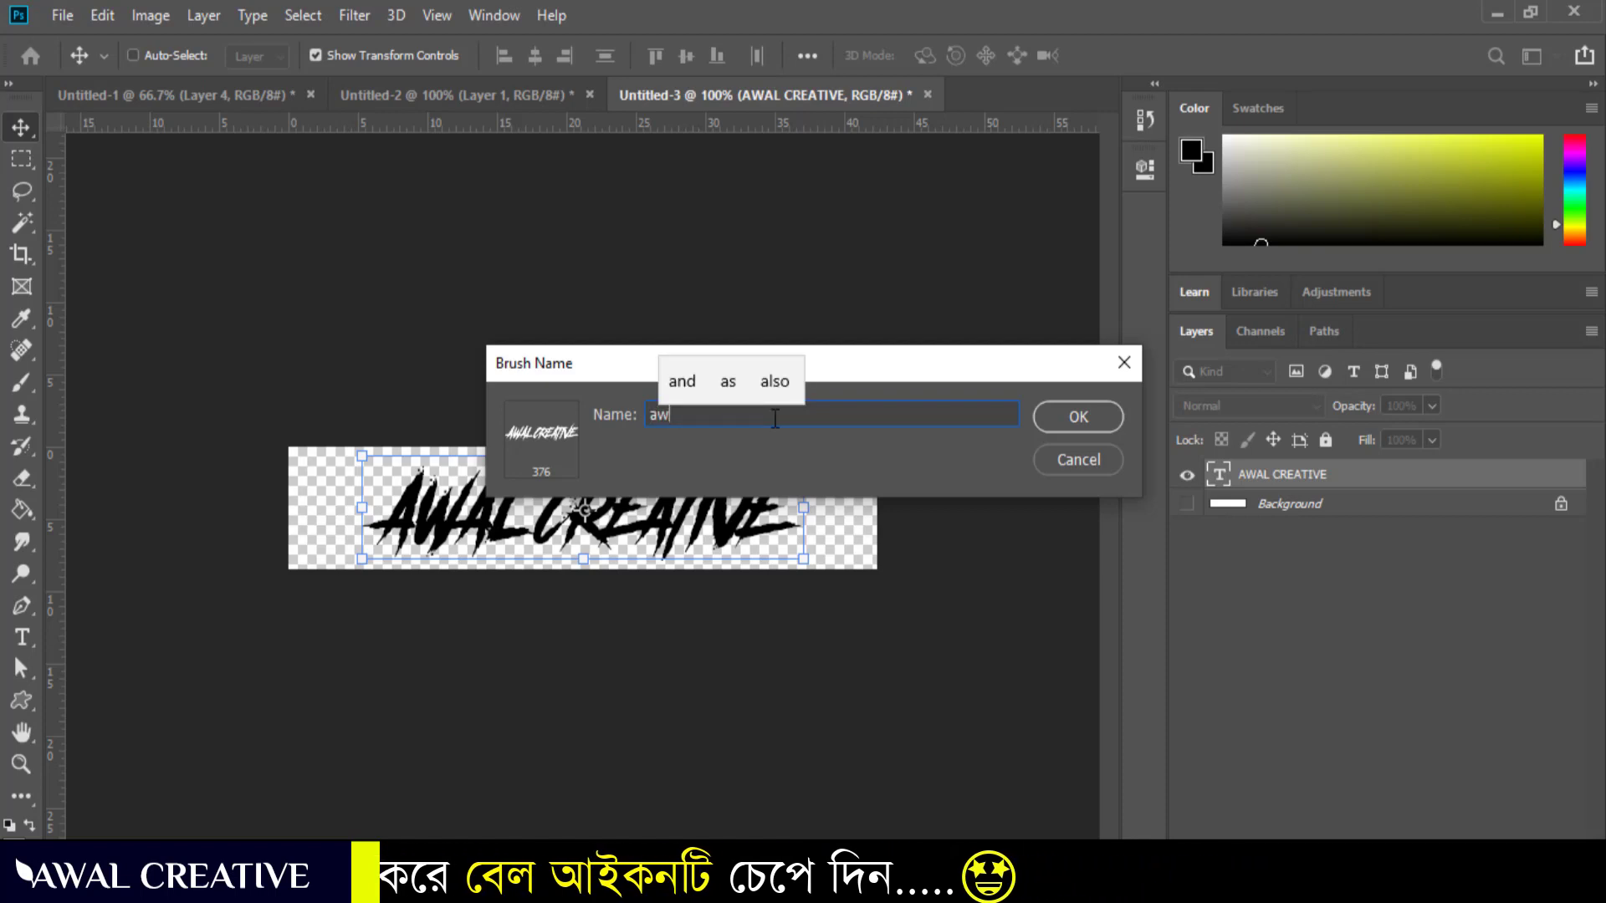
pyautogui.write('al 123')
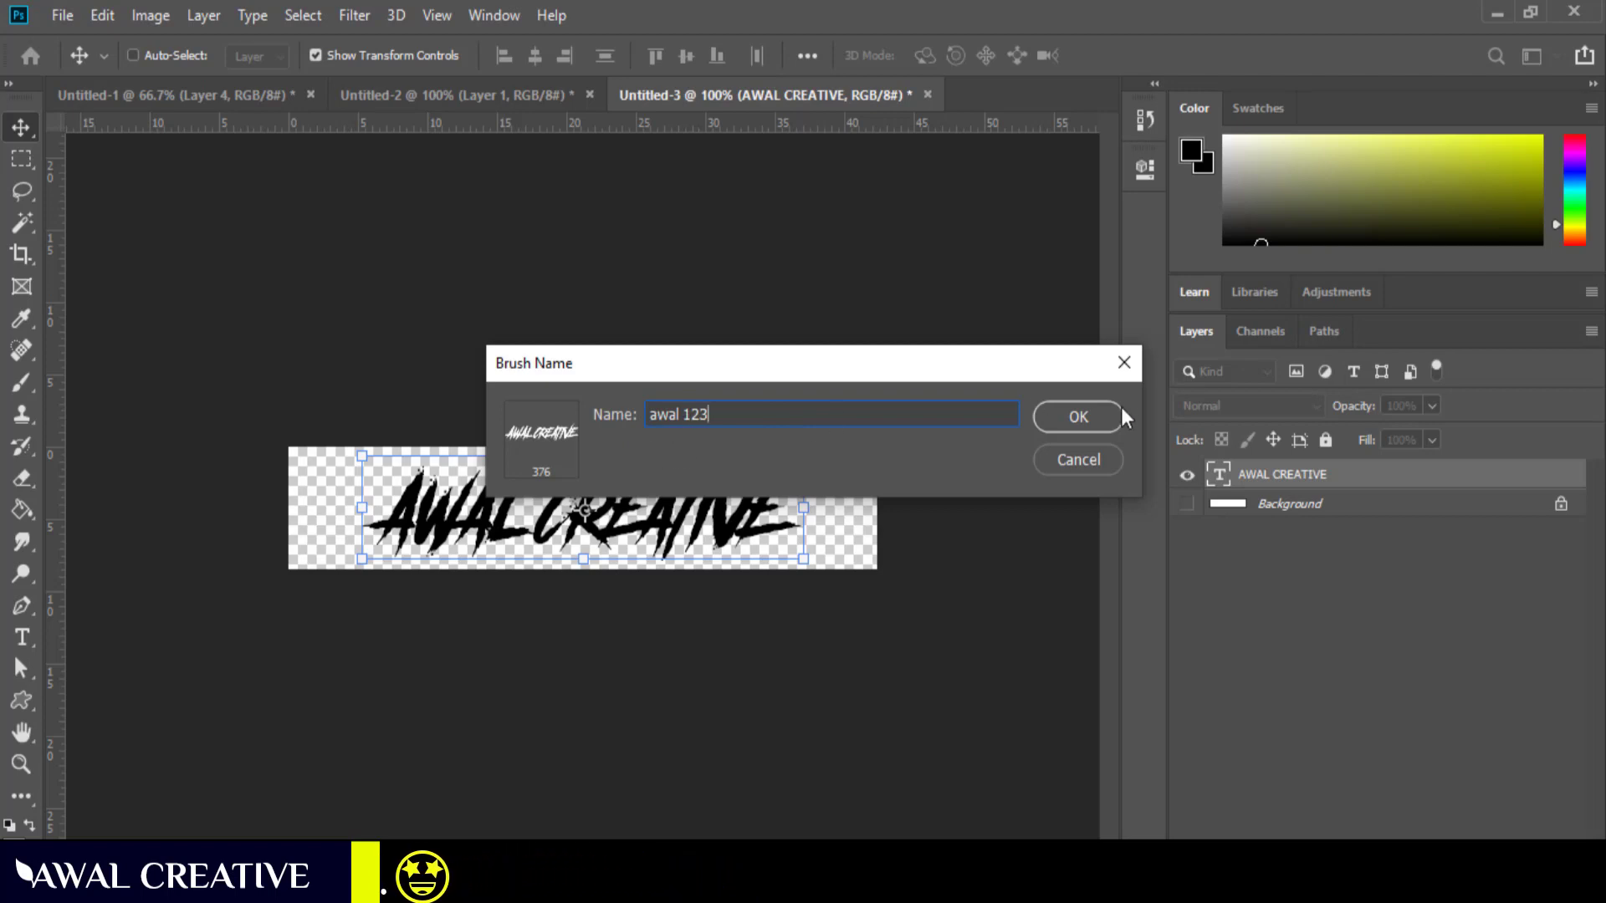
pyautogui.click(1097, 419)
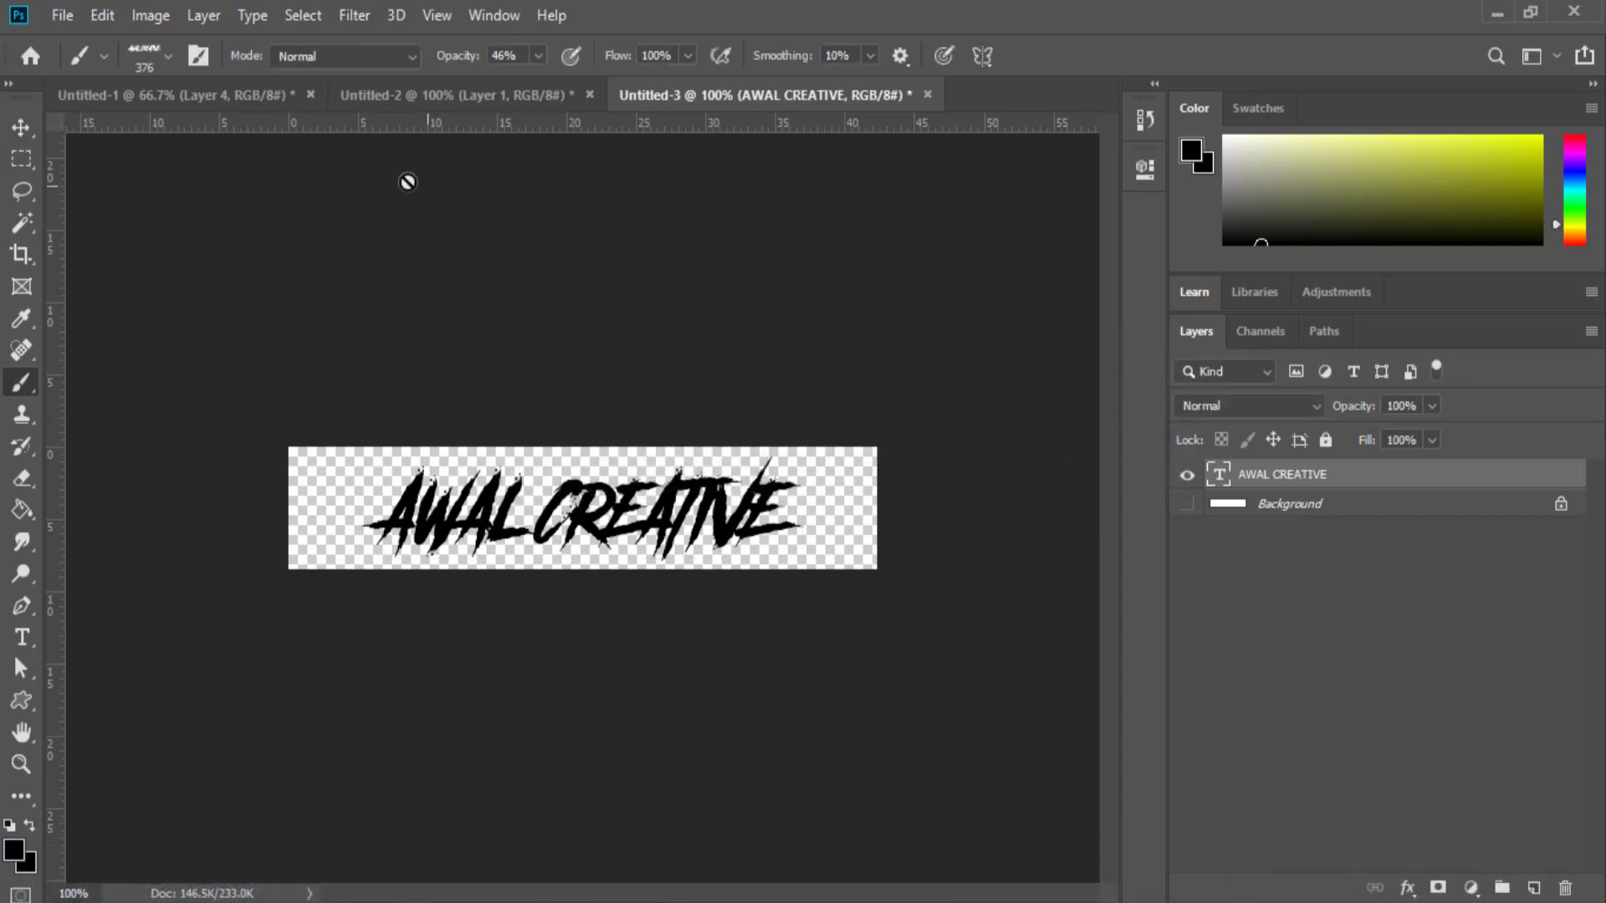
# In Untitled-1, hide Layer 4 and add a new empty Layer 5.
pyautogui.click(21, 127)
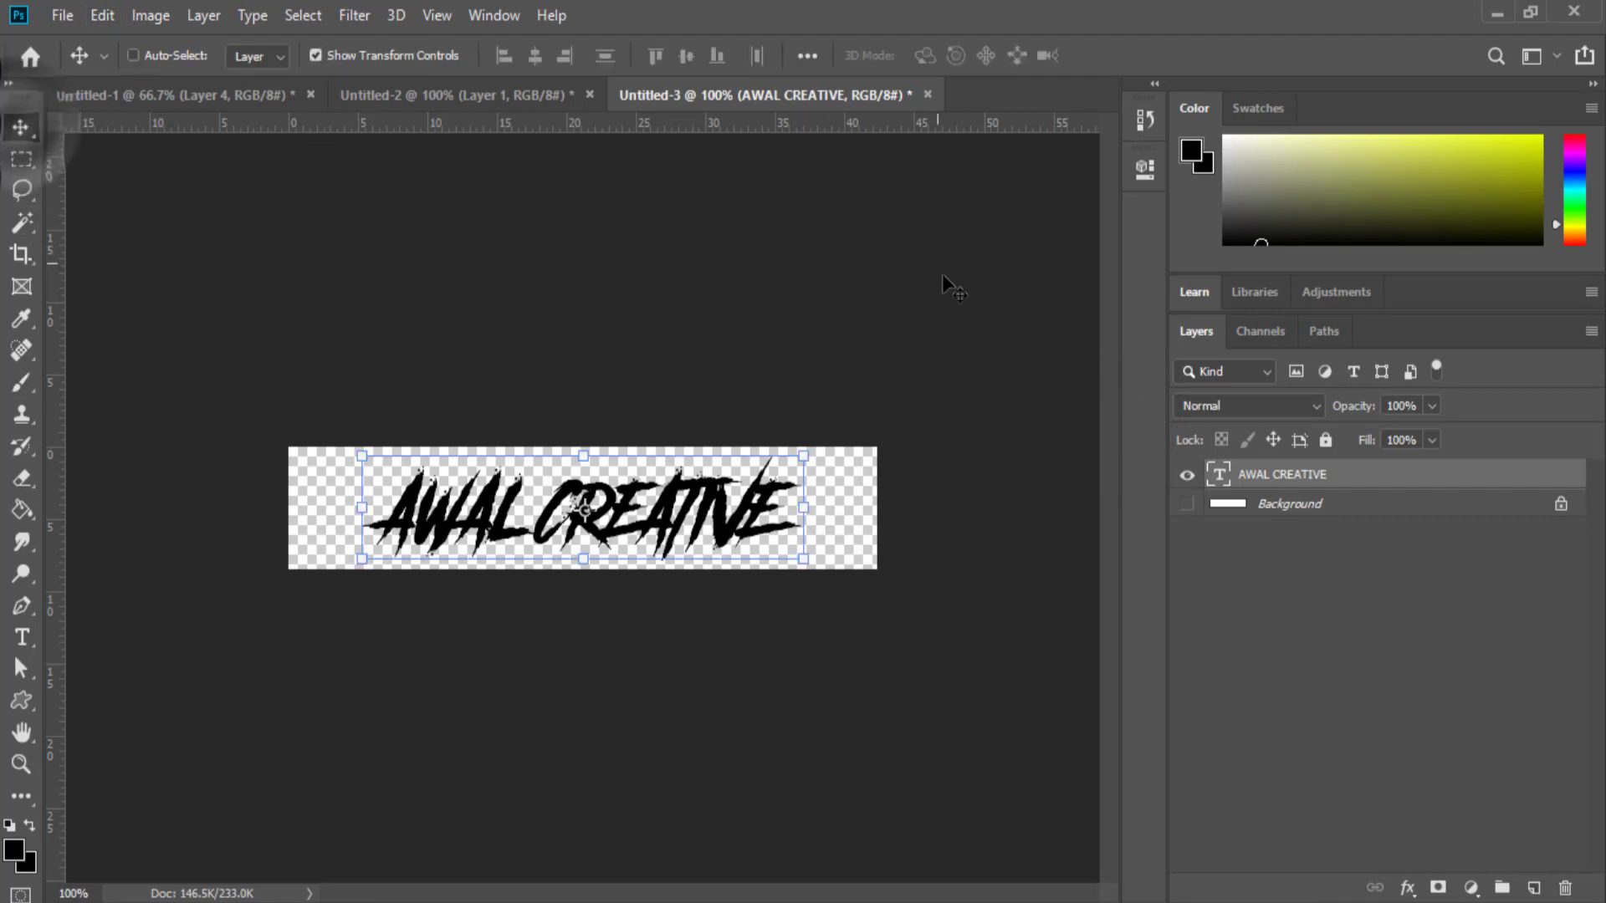
pyautogui.click(204, 94)
pyautogui.click(1187, 477)
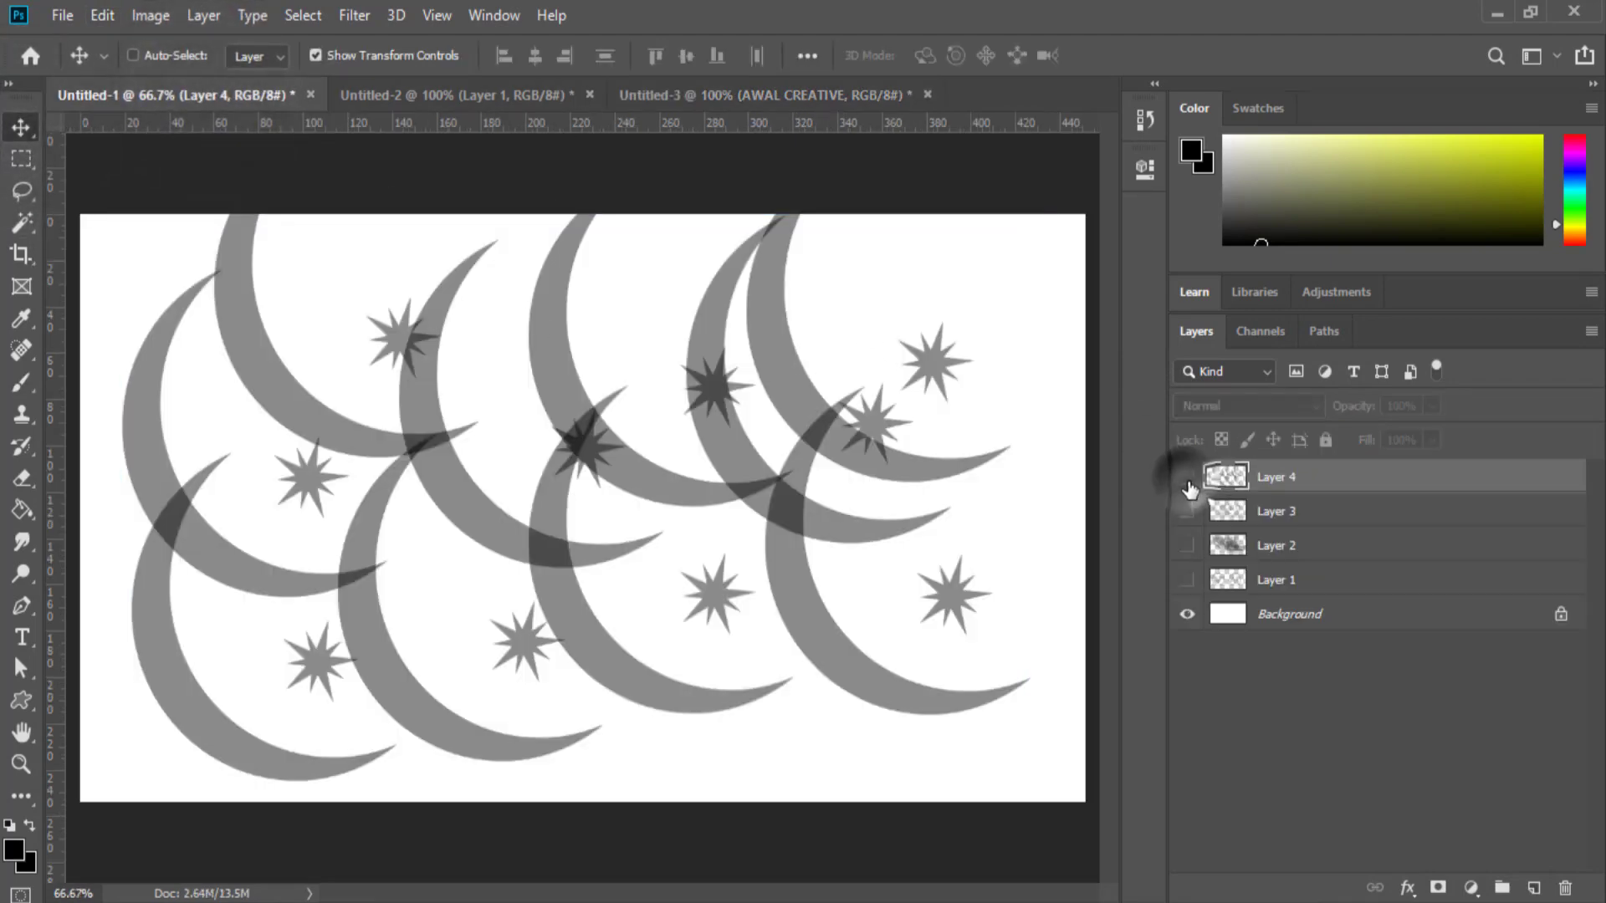
pyautogui.click(1536, 888)
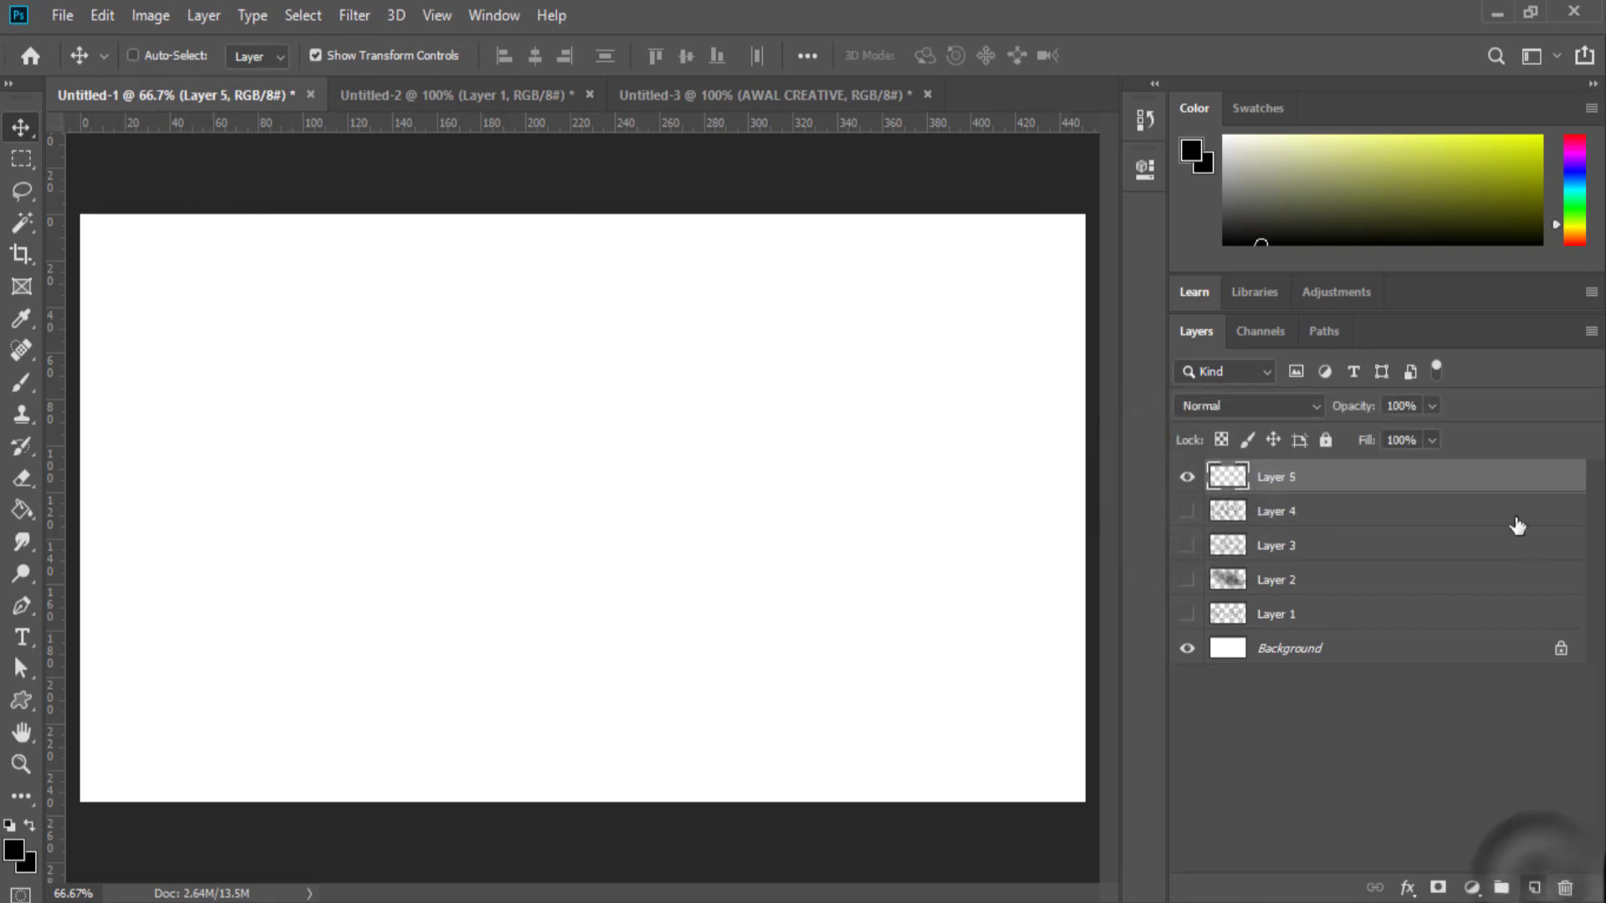
# Select the awal 123 brush at 139 px with a rotated tip angle.
pyautogui.click(27, 374)
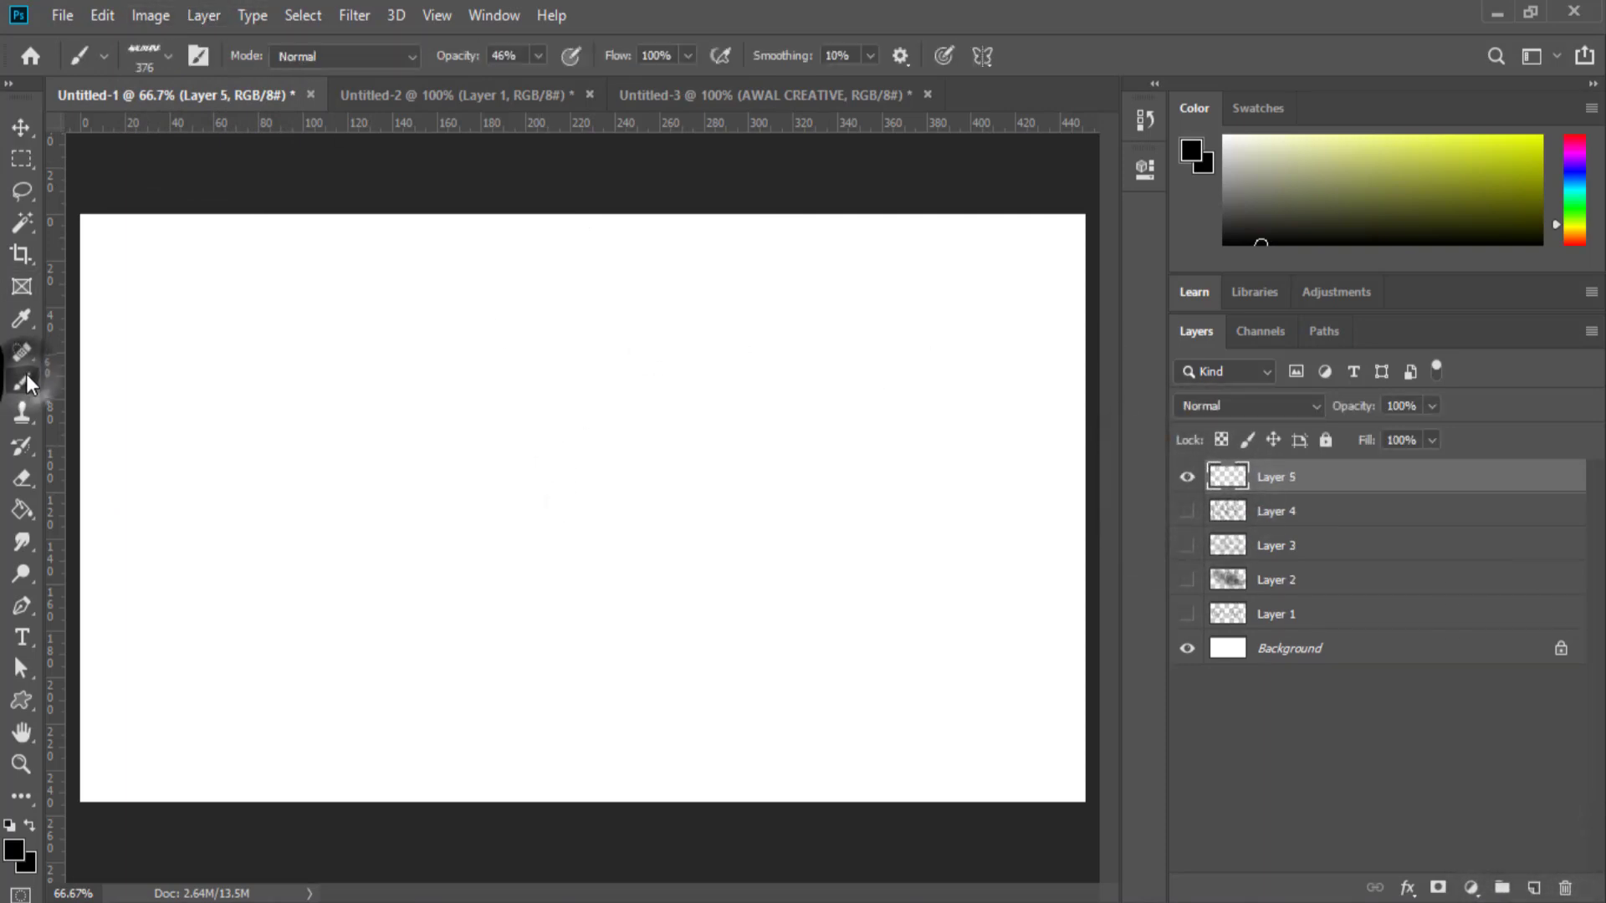
pyautogui.click(173, 57)
pyautogui.moveTo(283, 404)
pyautogui.mouseDown()
pyautogui.moveTo(283, 287)
pyautogui.moveTo(287, 450)
pyautogui.mouseUp()
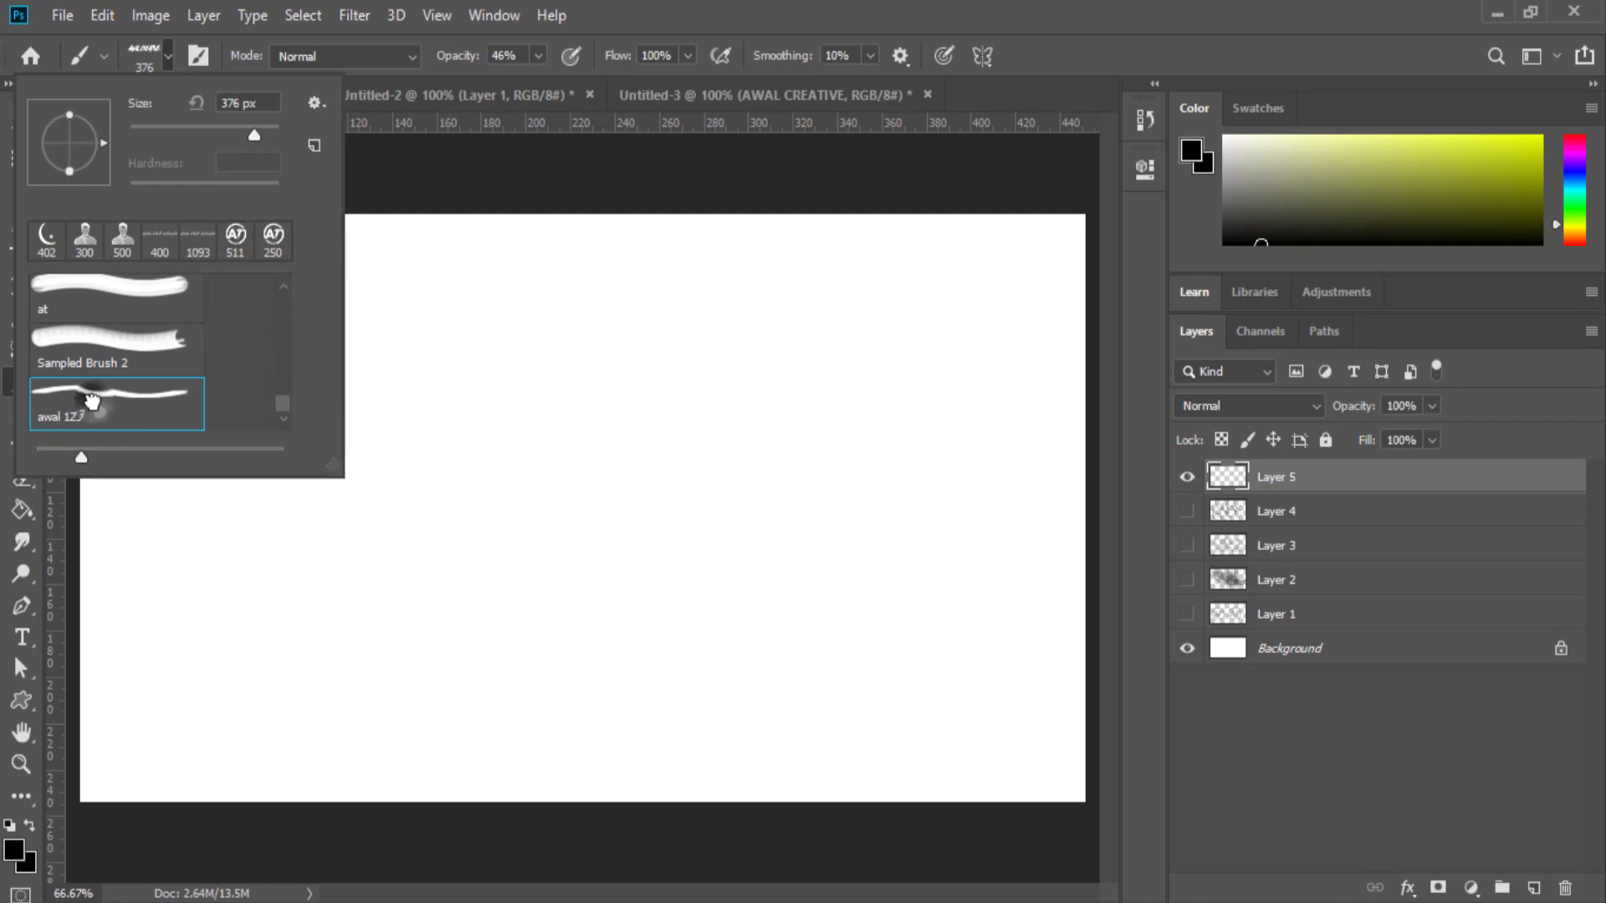
pyautogui.click(709, 10)
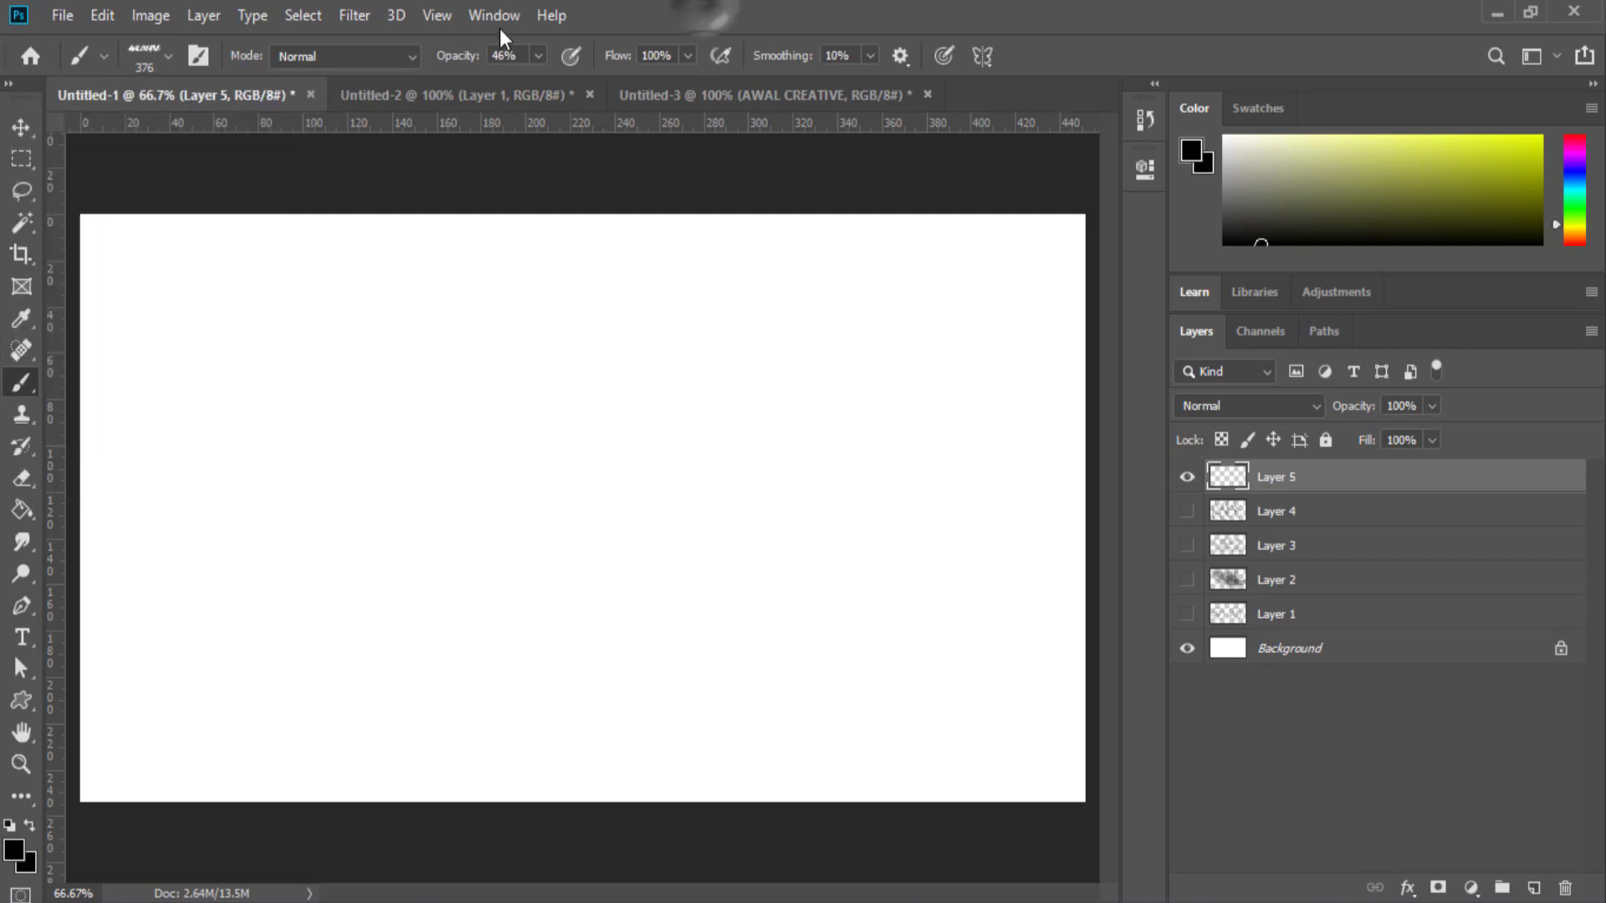
pyautogui.click(164, 58)
pyautogui.moveTo(265, 132); pyautogui.dragTo(219, 134)
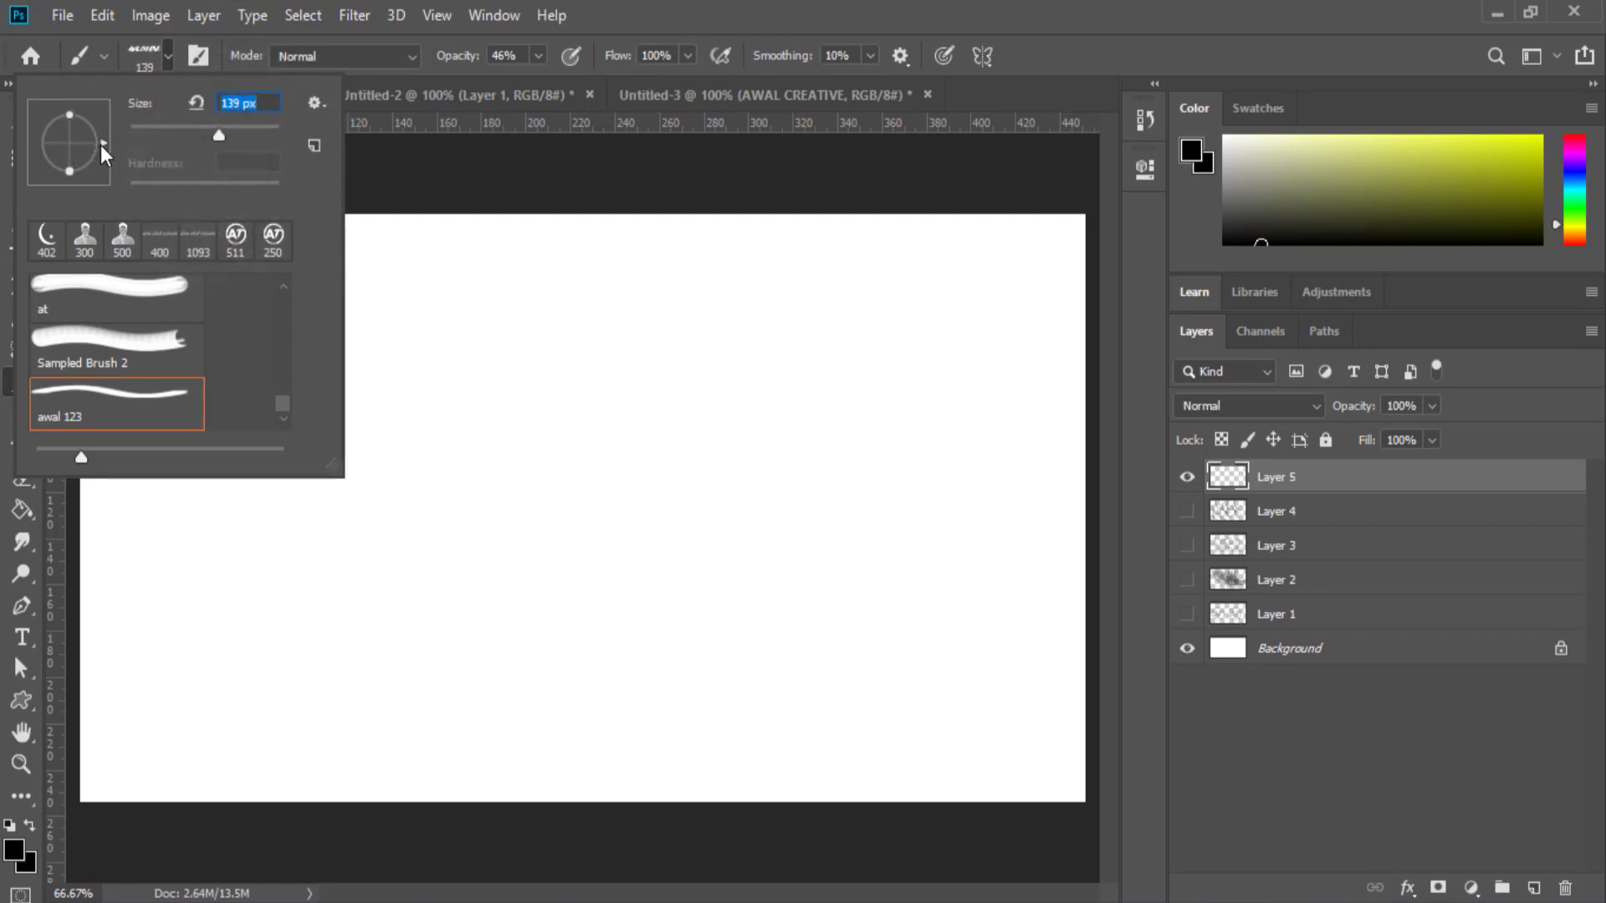
pyautogui.moveTo(99, 156); pyautogui.dragTo(104, 134)
pyautogui.press('Return')
# Stamp AWAL CREATIVE marks, raising brush opacity to 100% for solid black stamps.
pyautogui.click(281, 314)
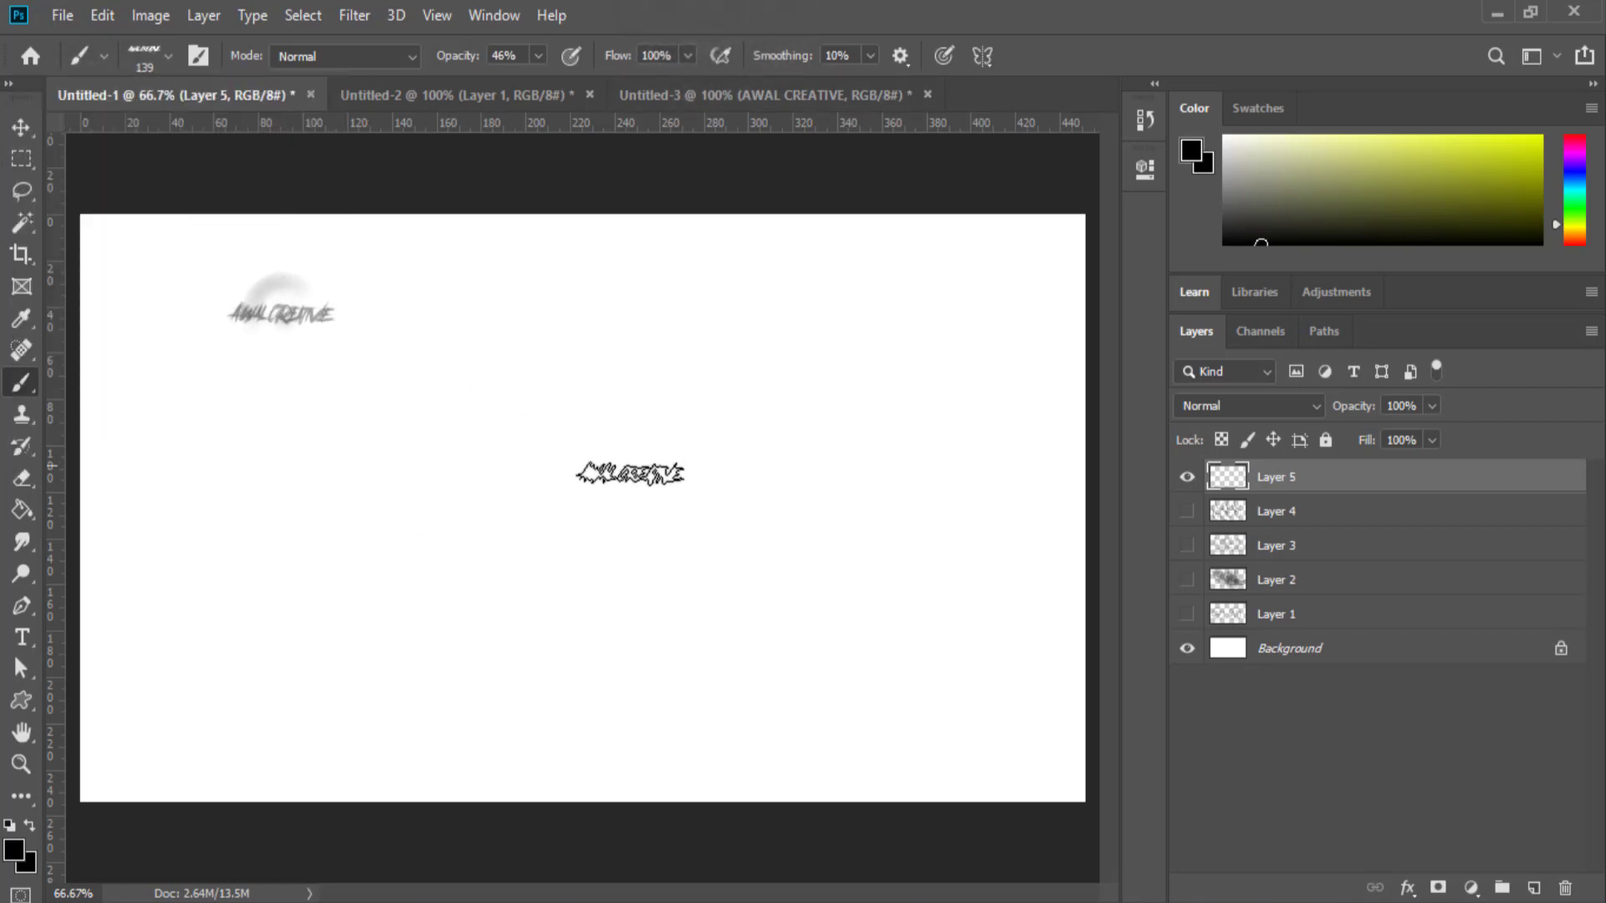
pyautogui.click(538, 56)
pyautogui.moveTo(537, 79); pyautogui.dragTo(667, 66)
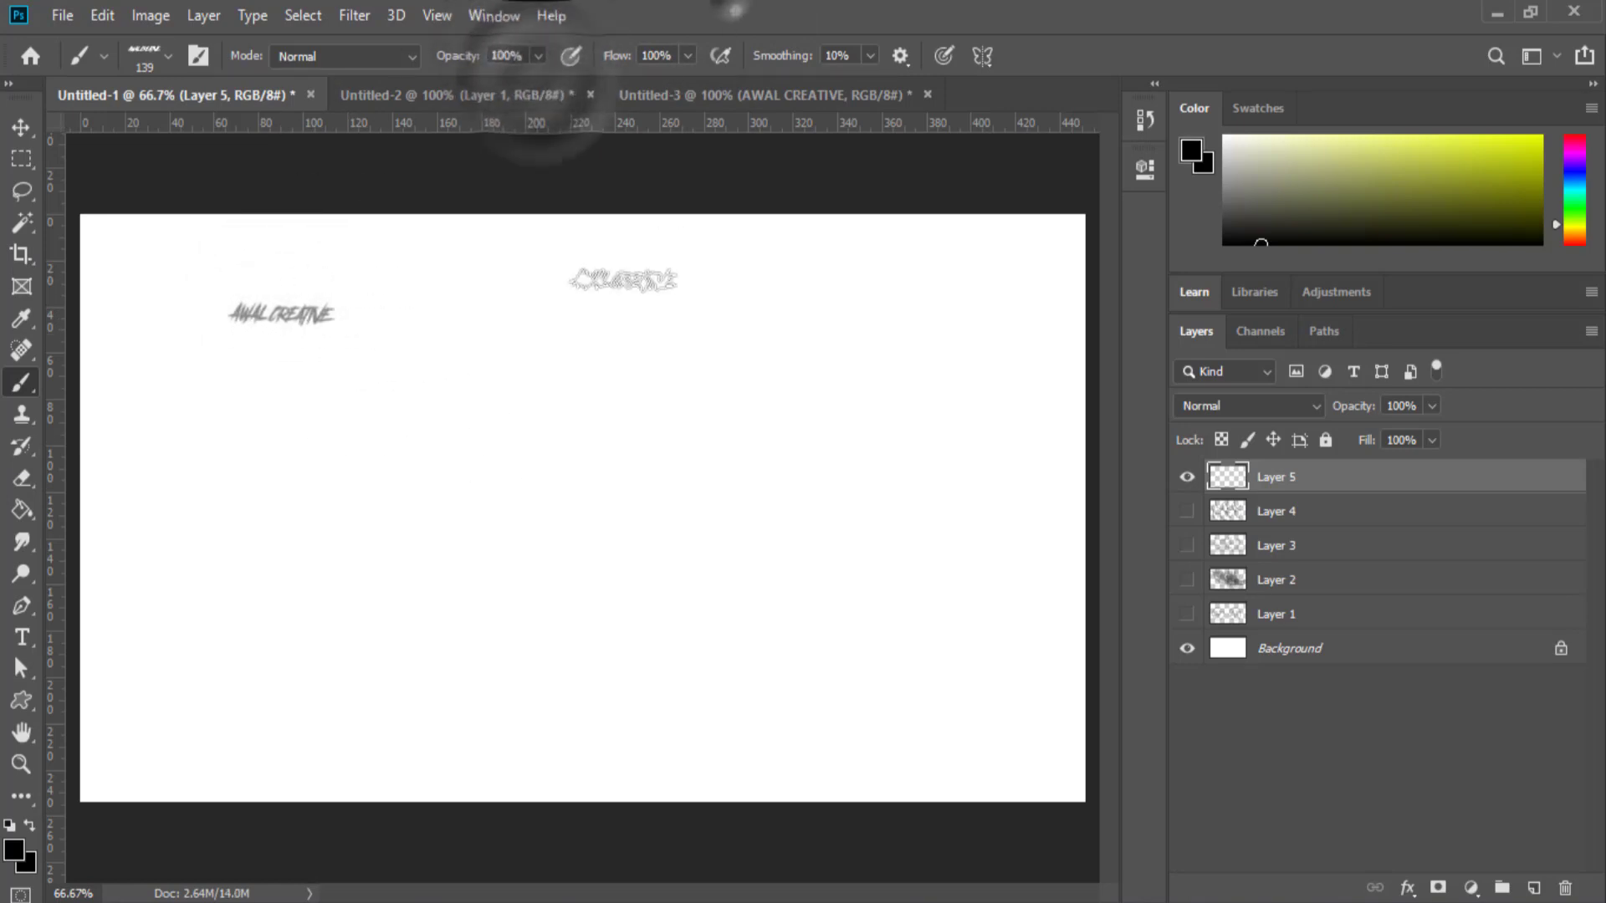
pyautogui.click(586, 410)
pyautogui.click(281, 538)
pyautogui.click(333, 434)
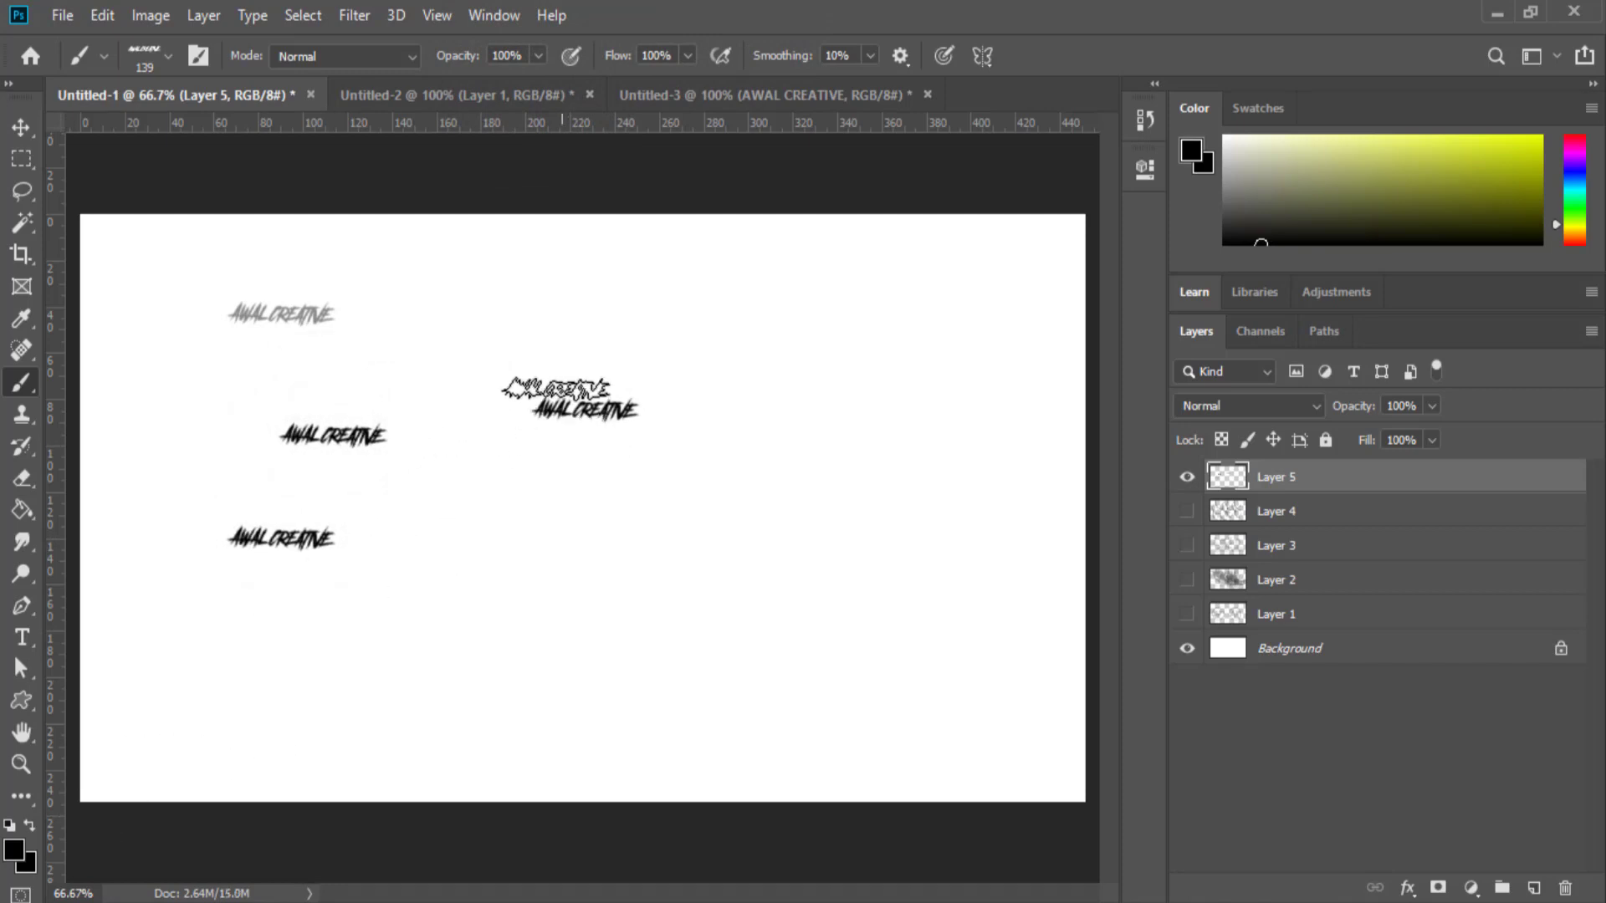
# Lower flow to 60%, stamp faint marks, and paint two large black S-shaped strokes.
pyautogui.click(686, 57)
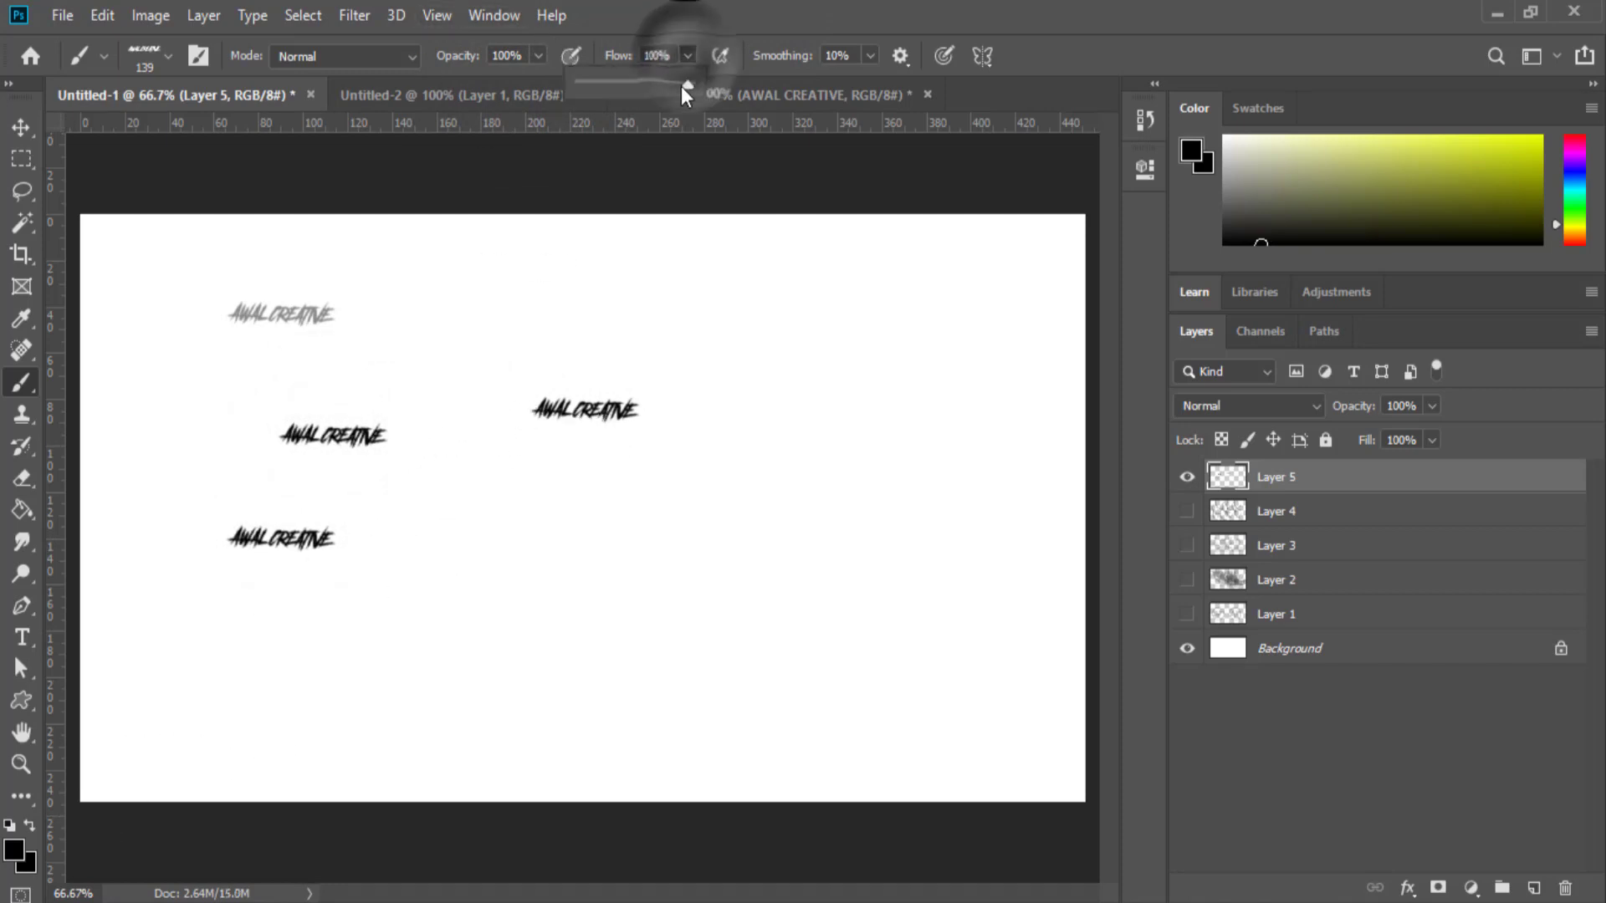
pyautogui.moveTo(681, 87); pyautogui.dragTo(661, 87)
pyautogui.click(573, 286)
pyautogui.click(796, 454)
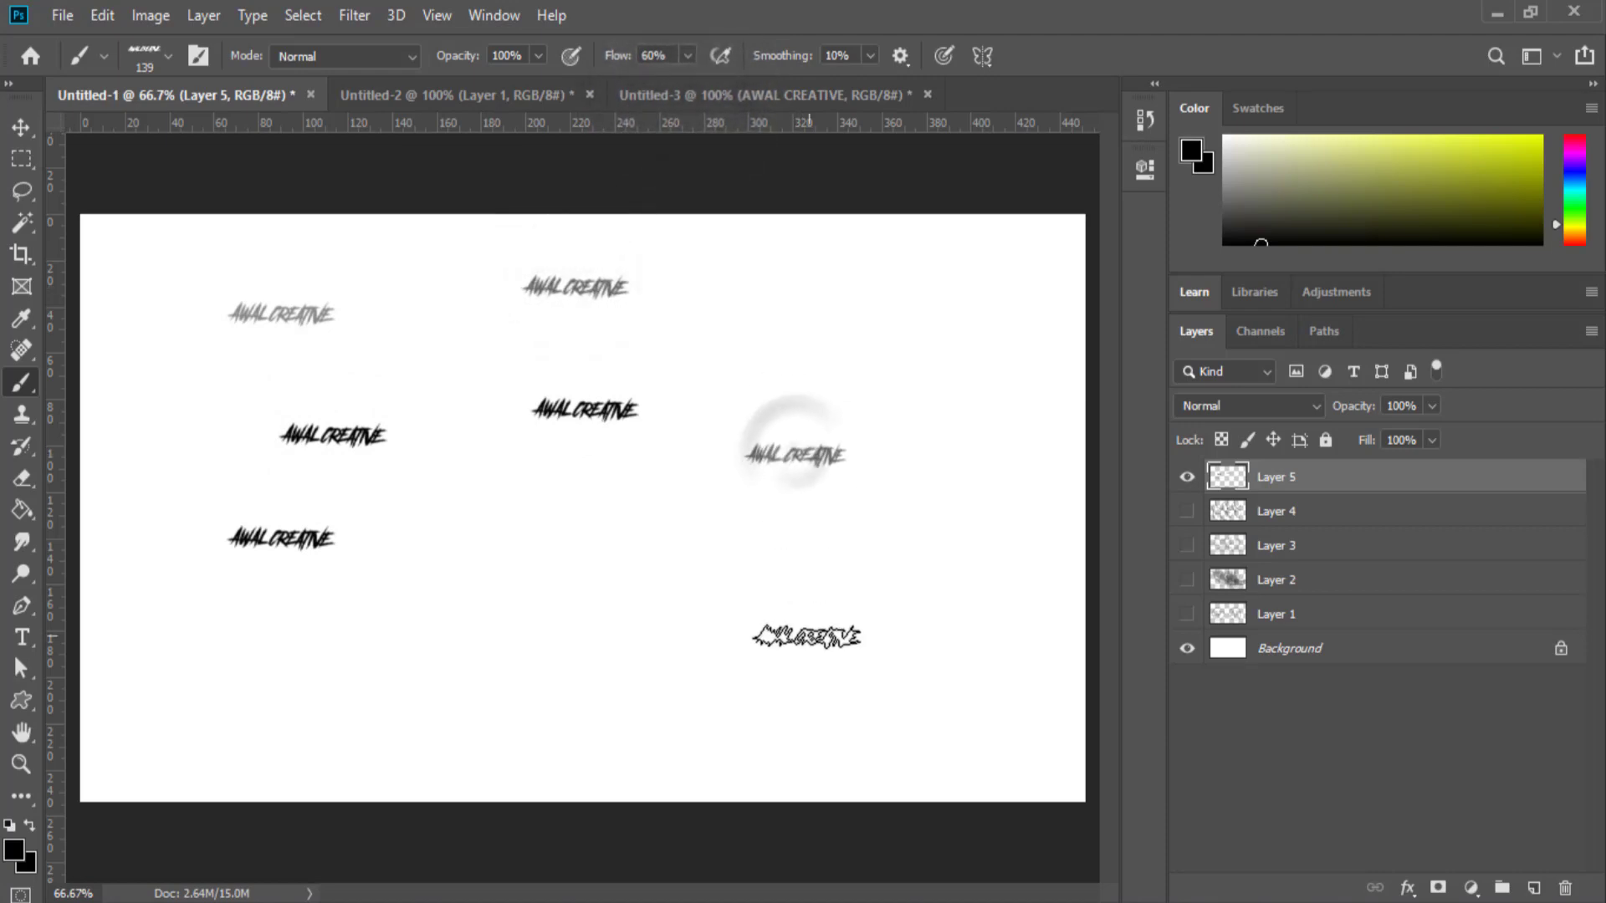
pyautogui.click(424, 281)
pyautogui.moveTo(423, 289); pyautogui.dragTo(670, 728)
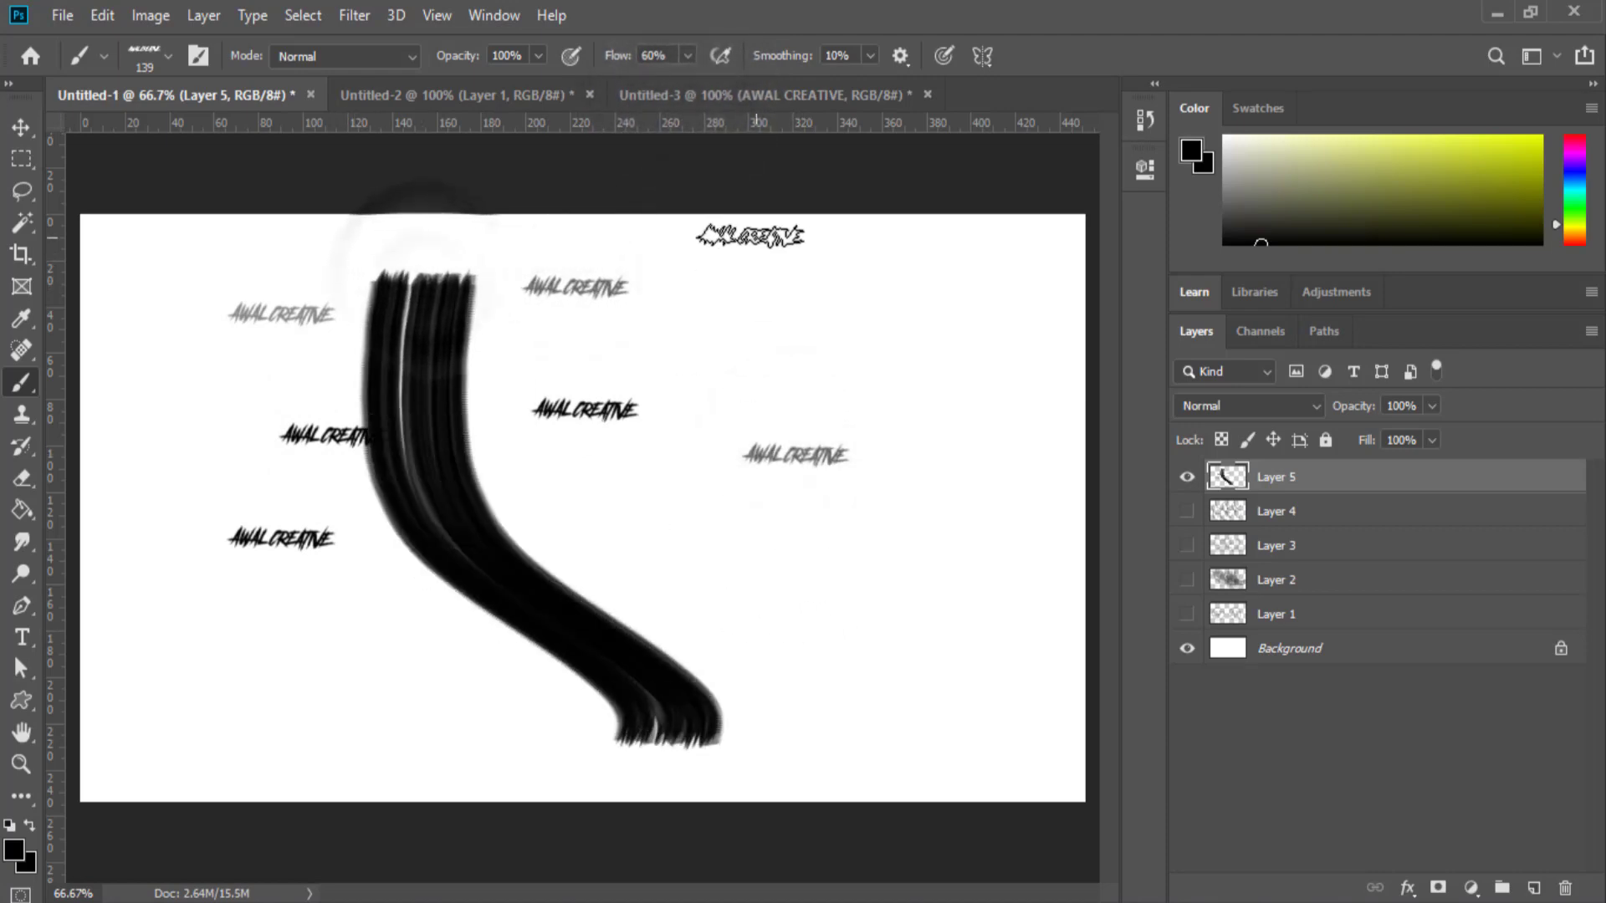
pyautogui.moveTo(720, 255); pyautogui.dragTo(861, 523)
# Stamp four grey marks on the left, then switch blend mode to Lighten and stamp three more.
pyautogui.click(241, 281)
pyautogui.click(185, 337)
pyautogui.click(226, 391)
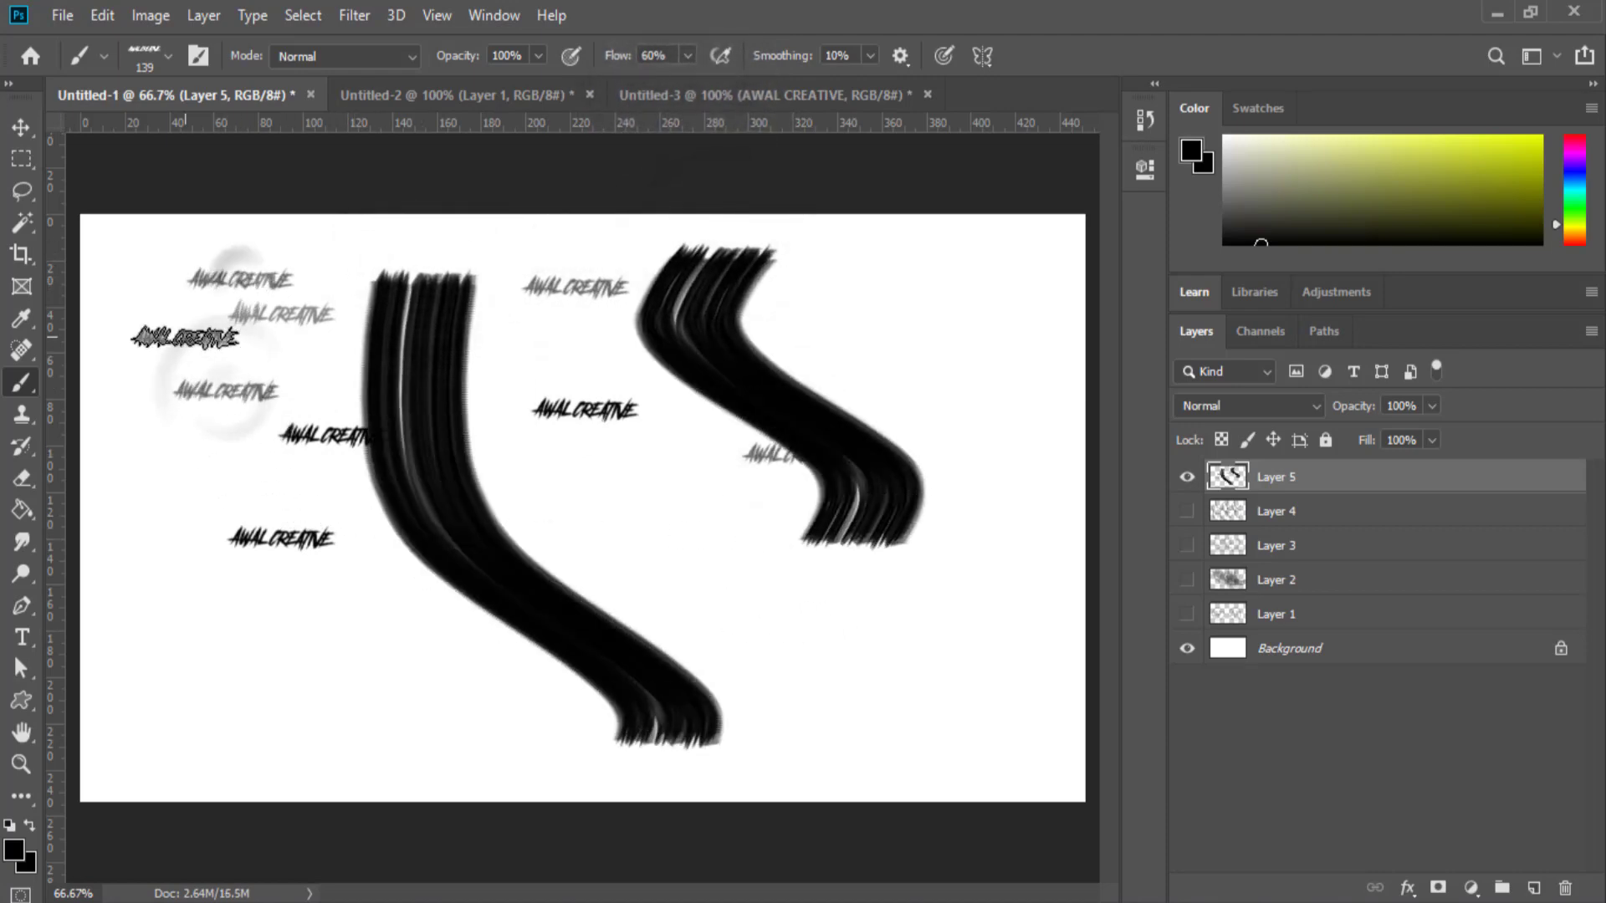
pyautogui.click(181, 503)
pyautogui.click(411, 56)
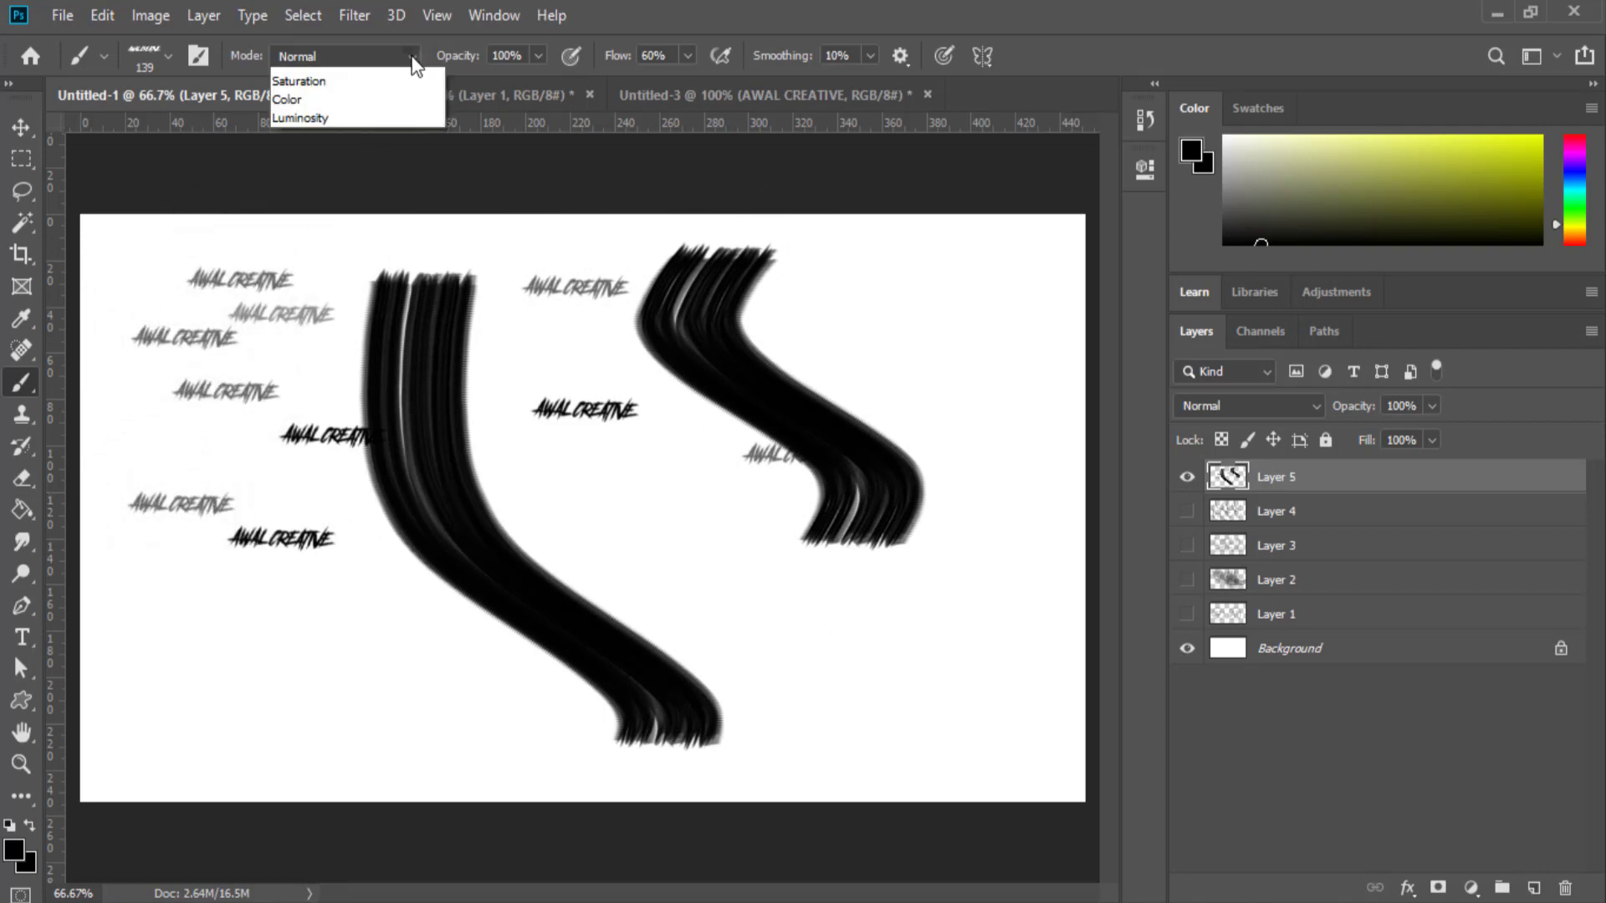
pyautogui.click(343, 280)
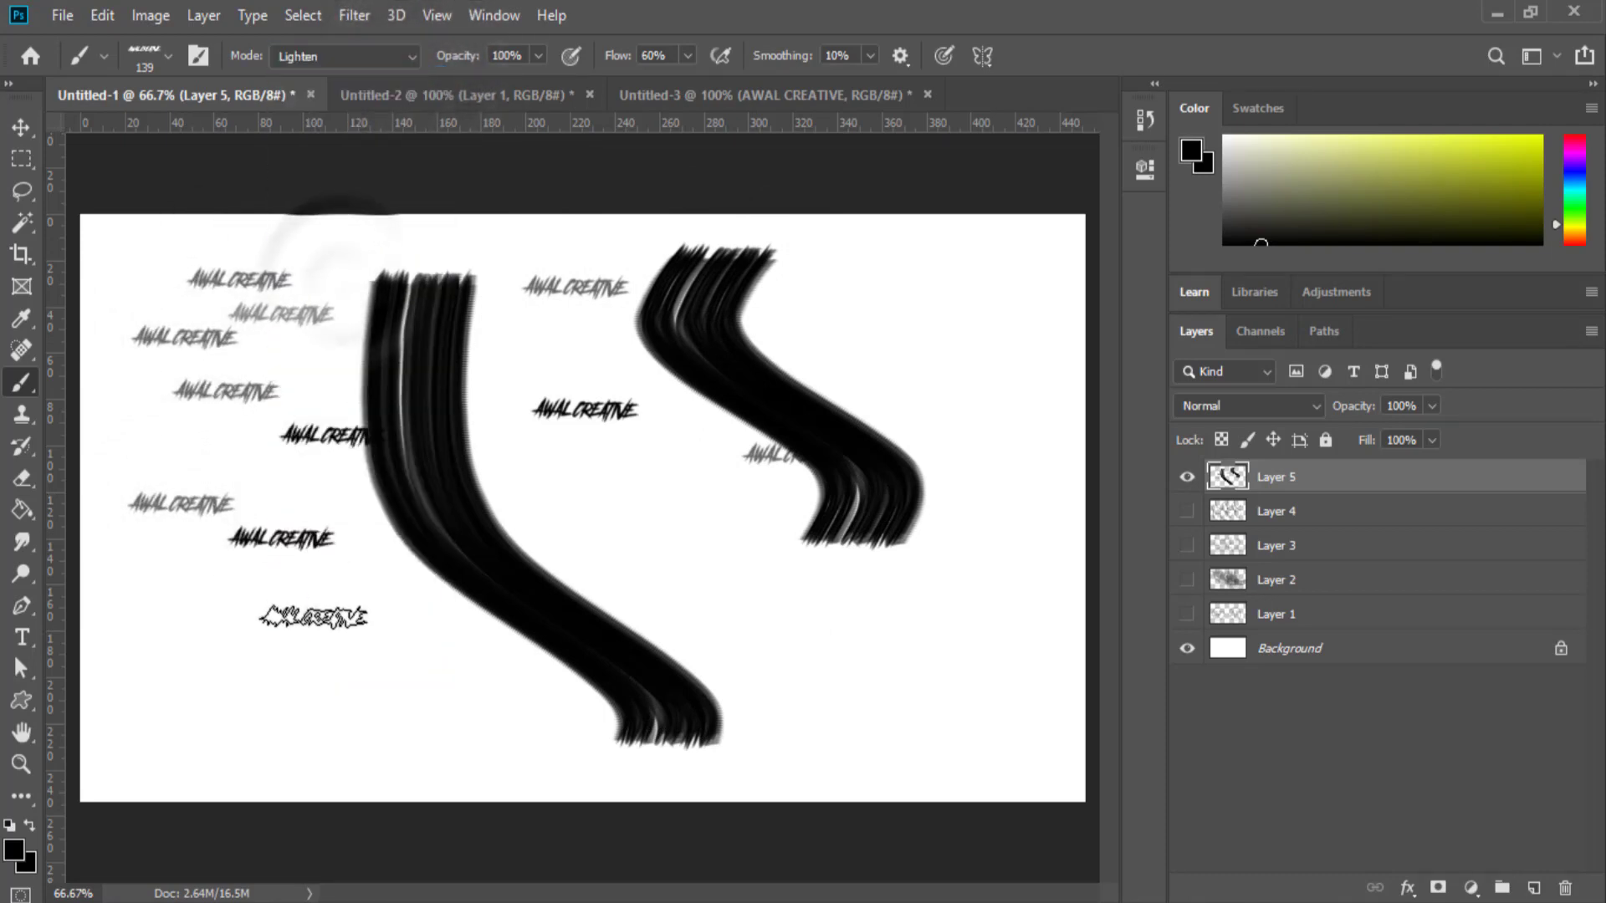
pyautogui.click(314, 617)
pyautogui.click(659, 553)
pyautogui.click(858, 660)
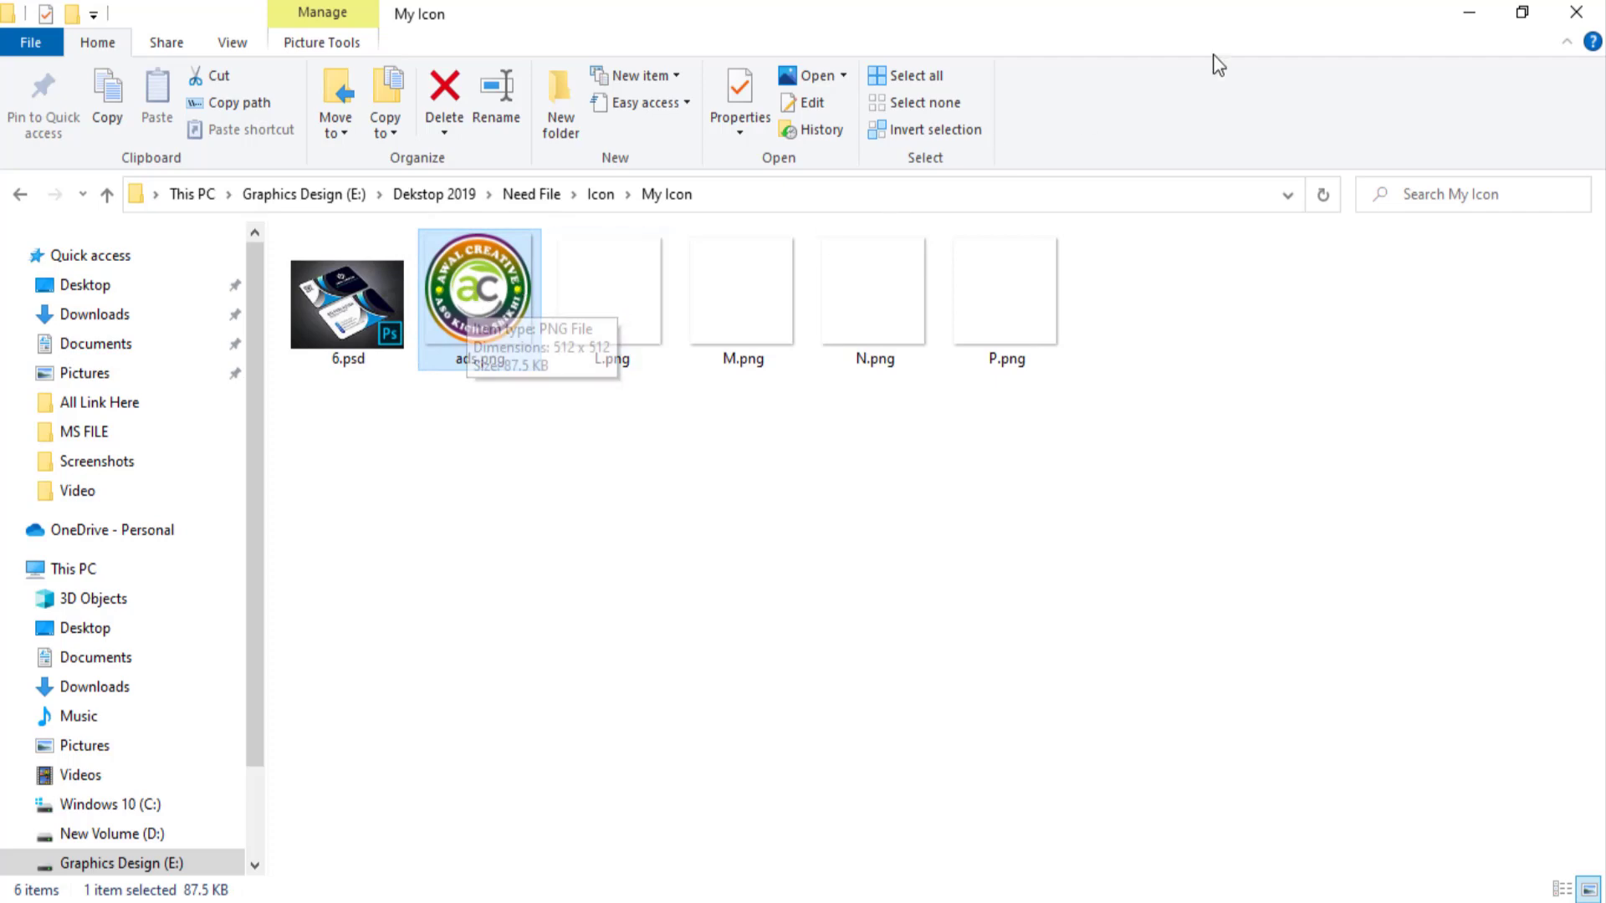
pyautogui.click(1467, 18)
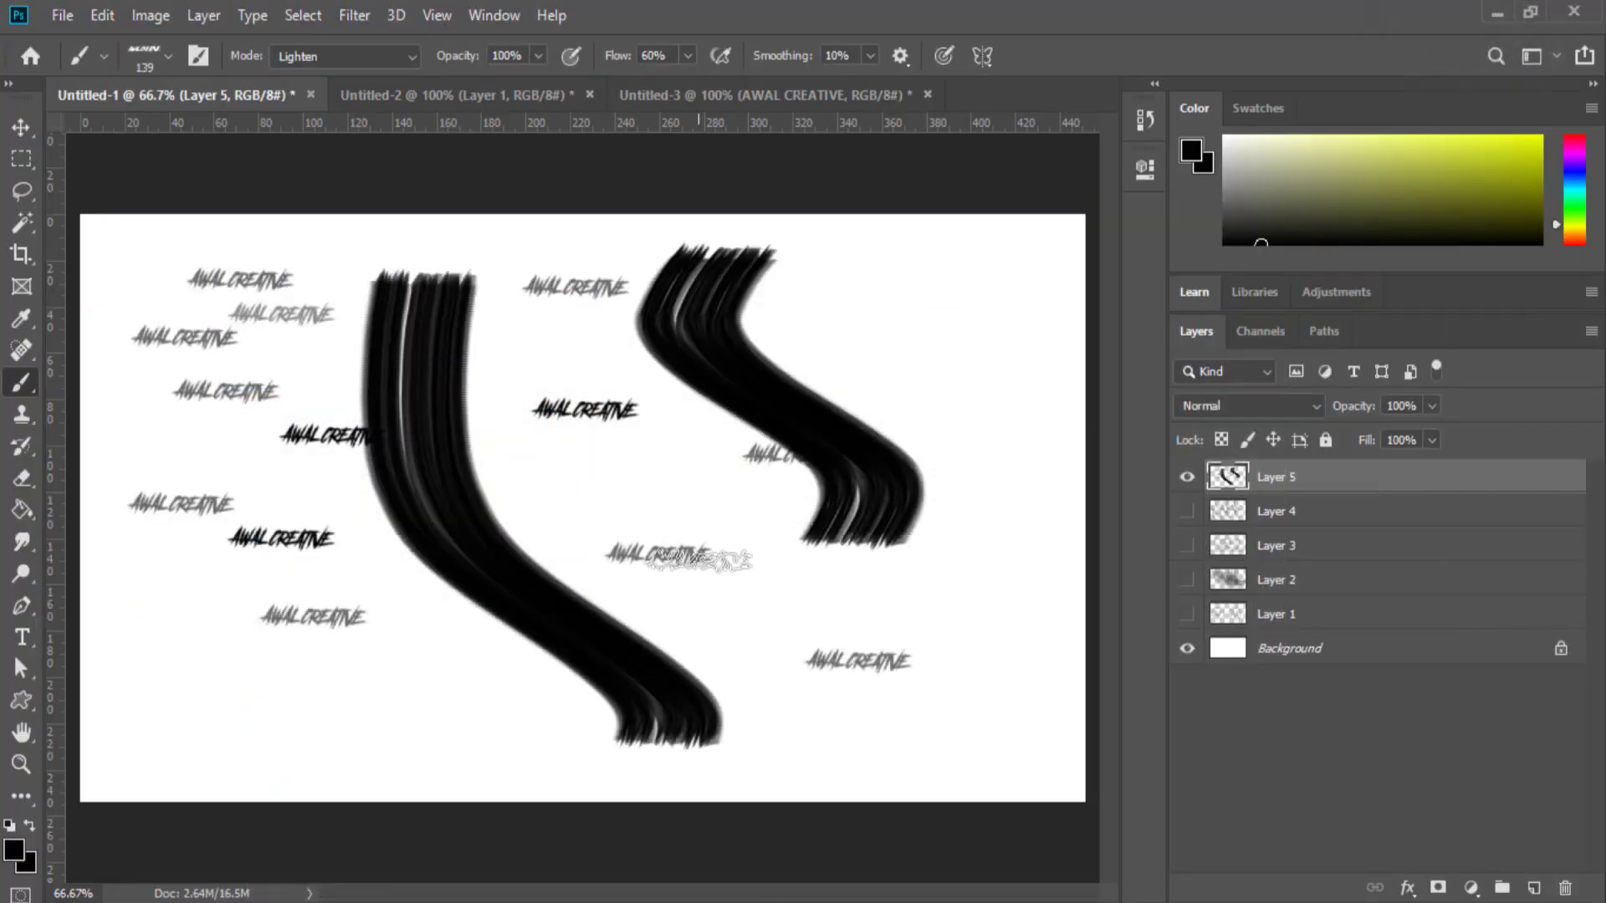
# Minimize Photoshop and browse the Pictures folder for the man's portrait photo.
pyautogui.click(1493, 13)
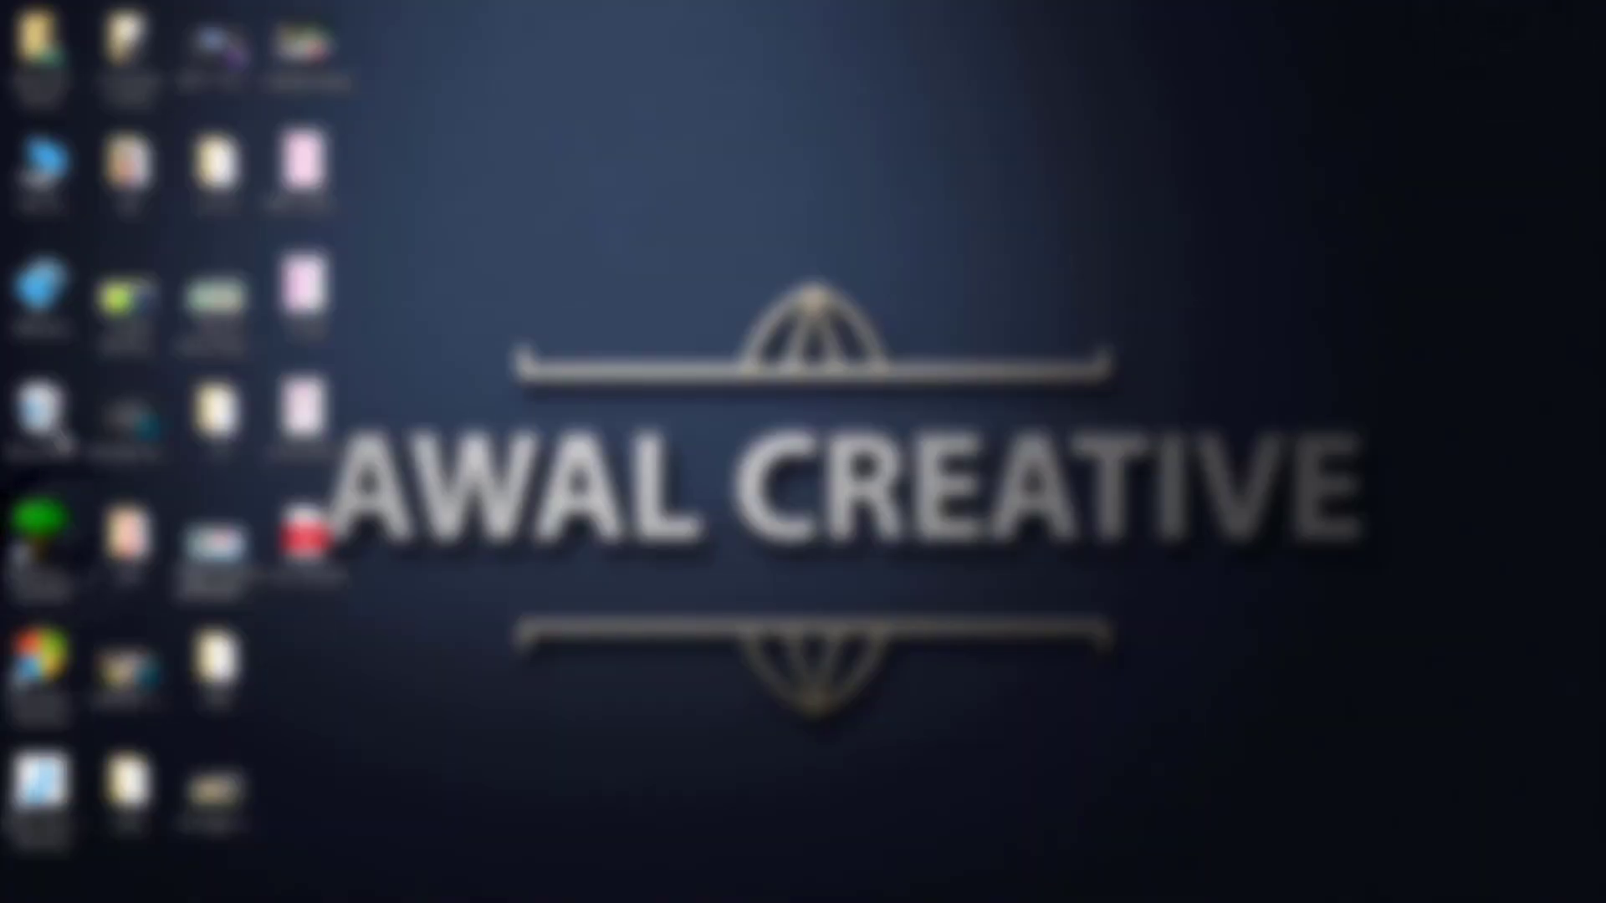
pyautogui.doubleClick(42, 543)
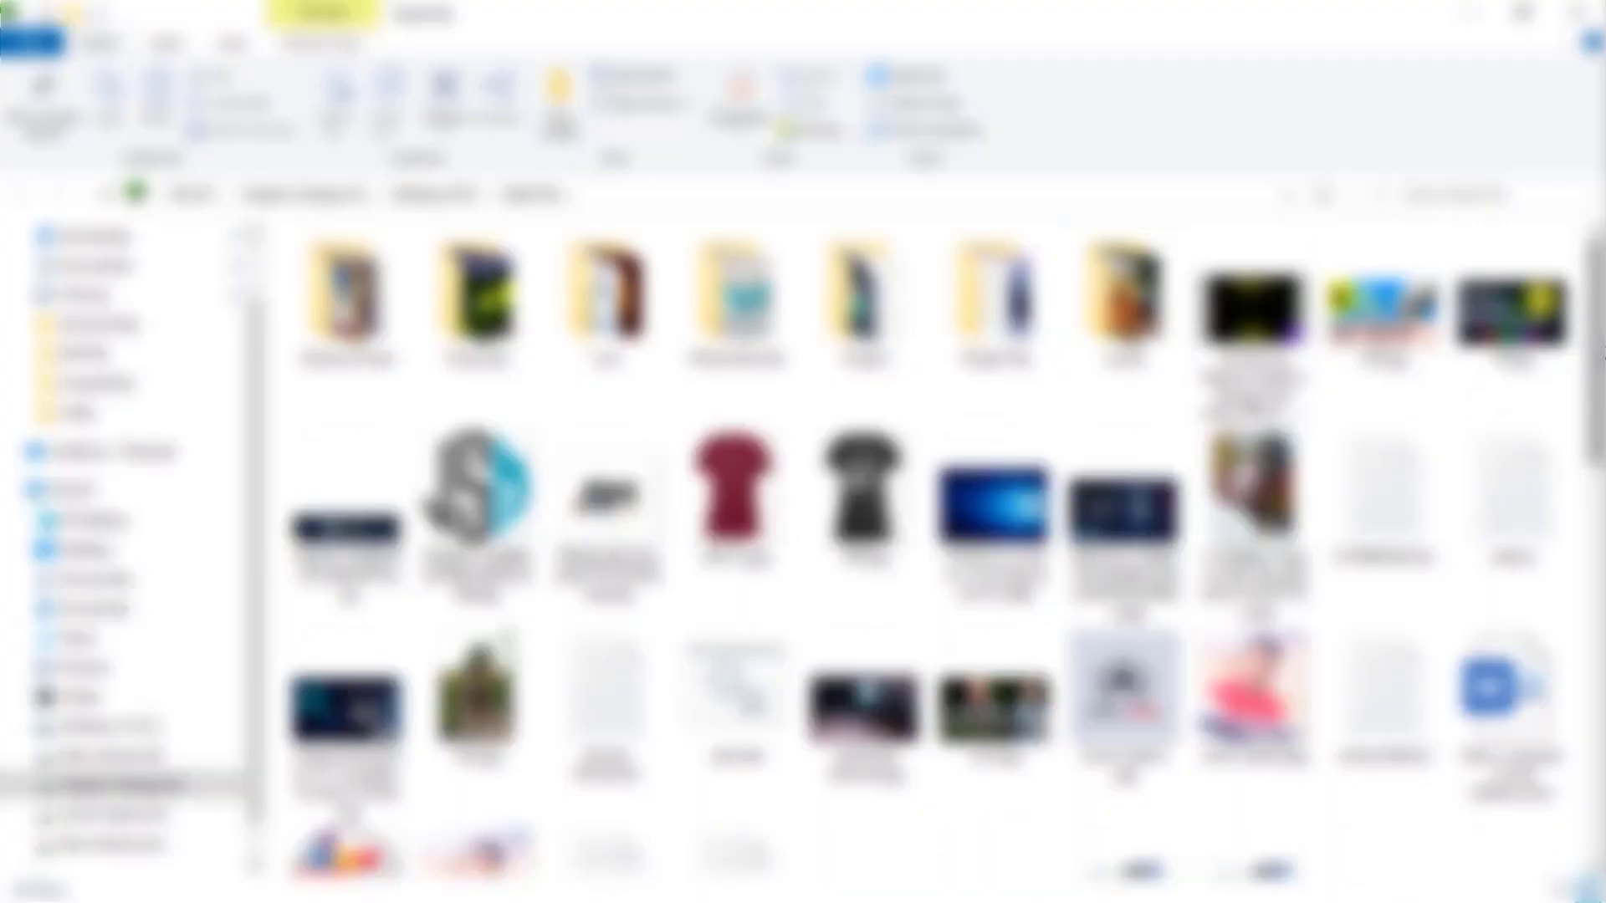
pyautogui.scroll(-2, 1581, 352)
pyautogui.scroll(-2, 942, 549)
pyautogui.scroll(-3, 942, 550)
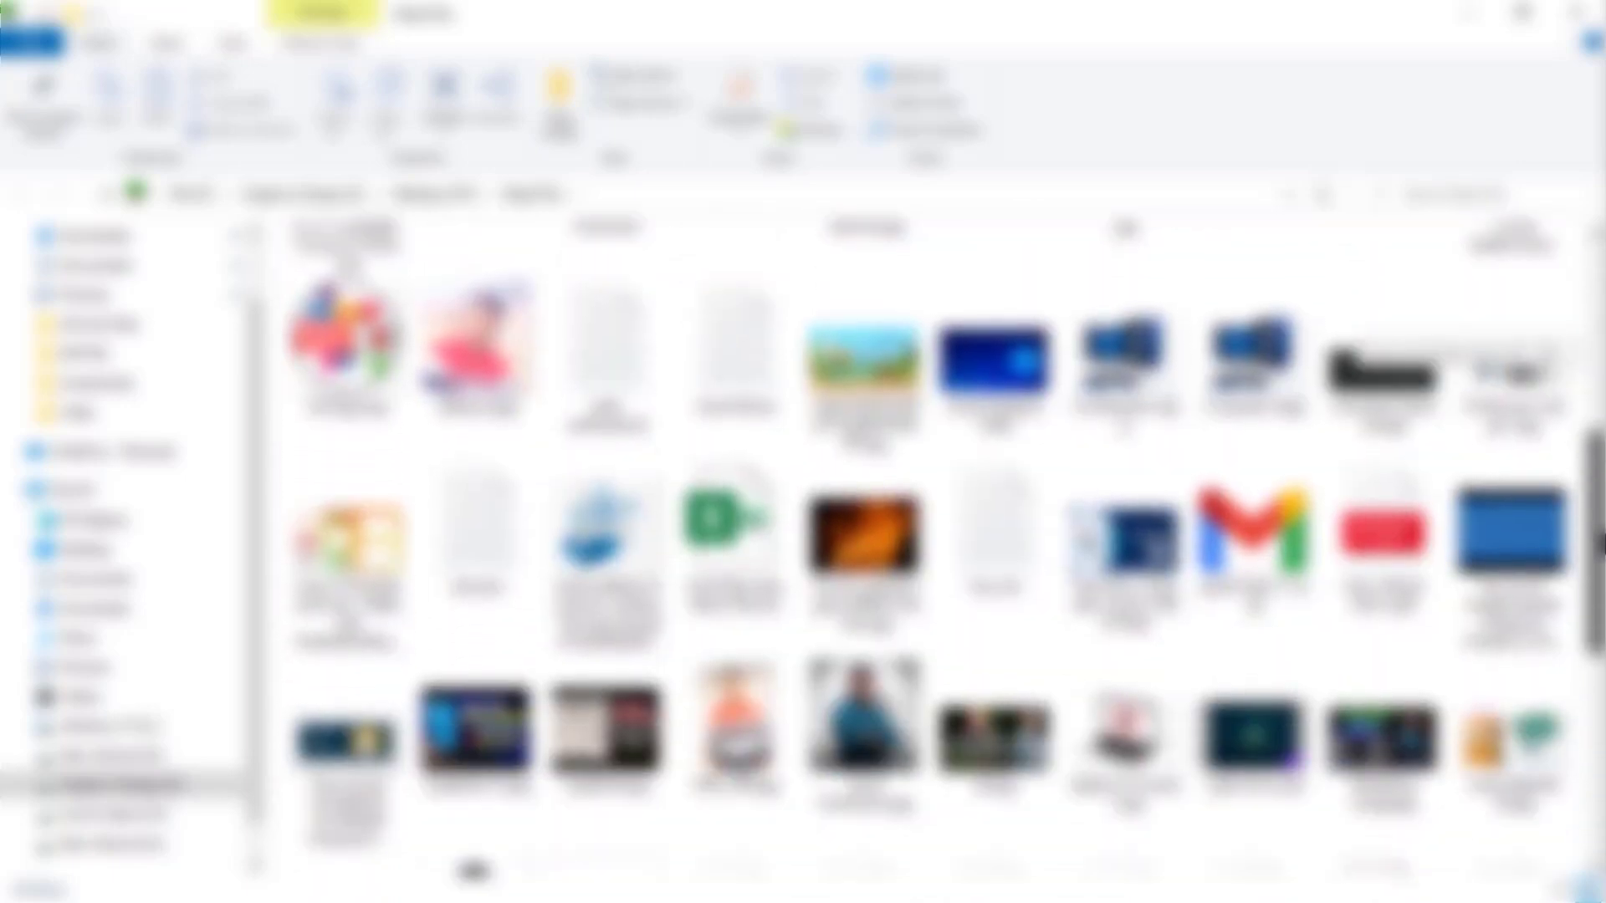
pyautogui.scroll(-2, 942, 550)
pyautogui.scroll(-3, 942, 550)
pyautogui.scroll(-3, 944, 550)
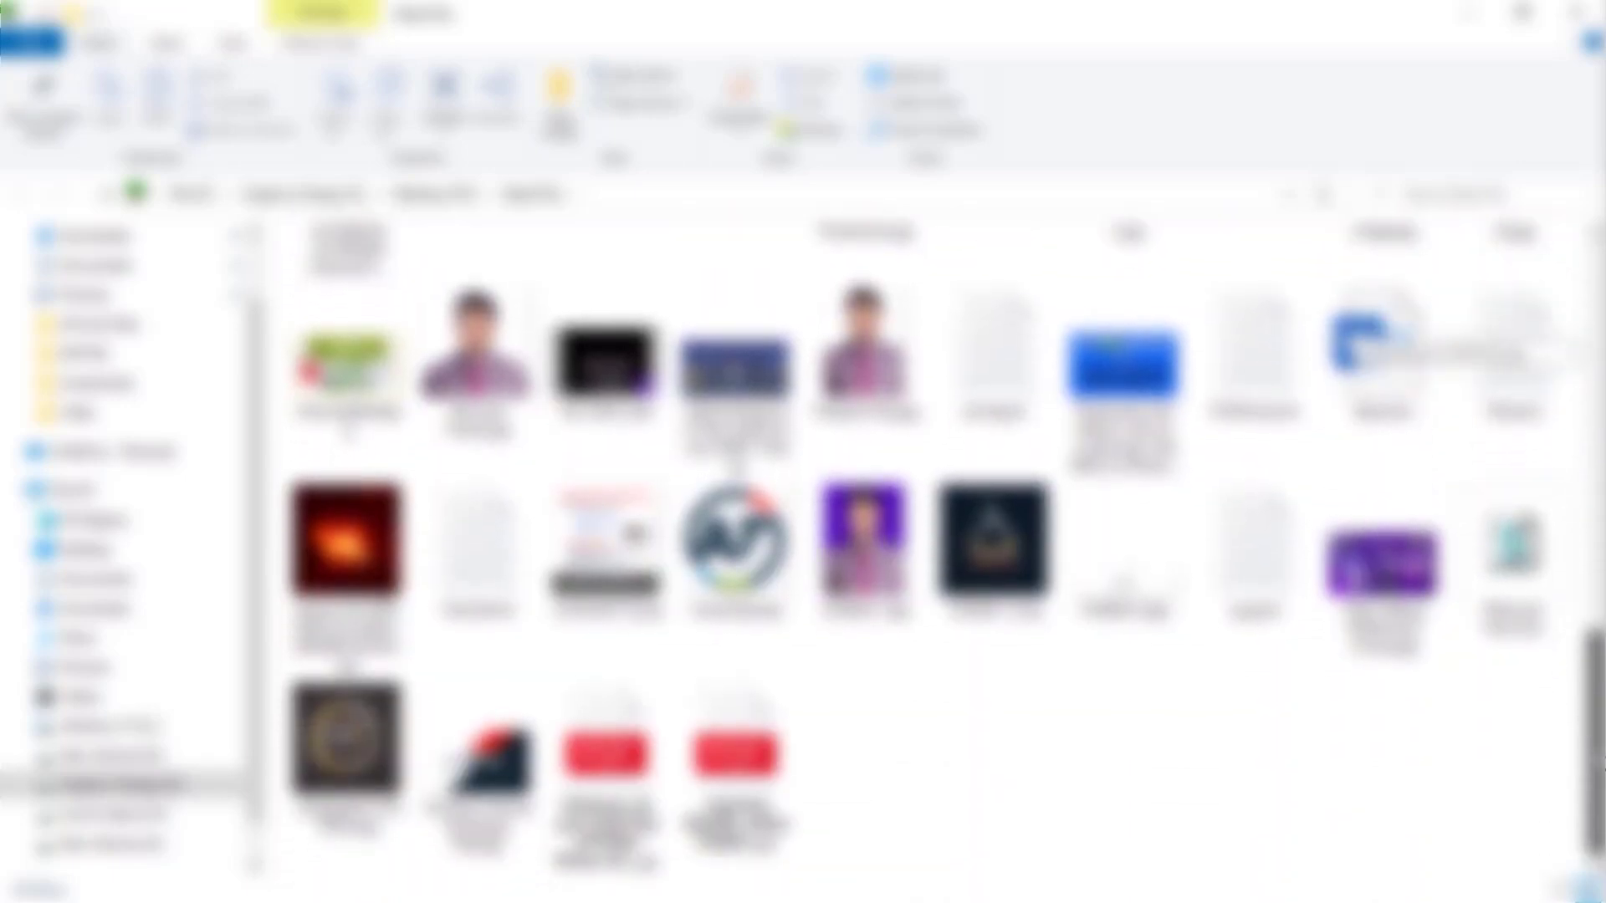
pyautogui.scroll(2, 942, 549)
pyautogui.scroll(5, 941, 549)
pyautogui.scroll(2, 942, 550)
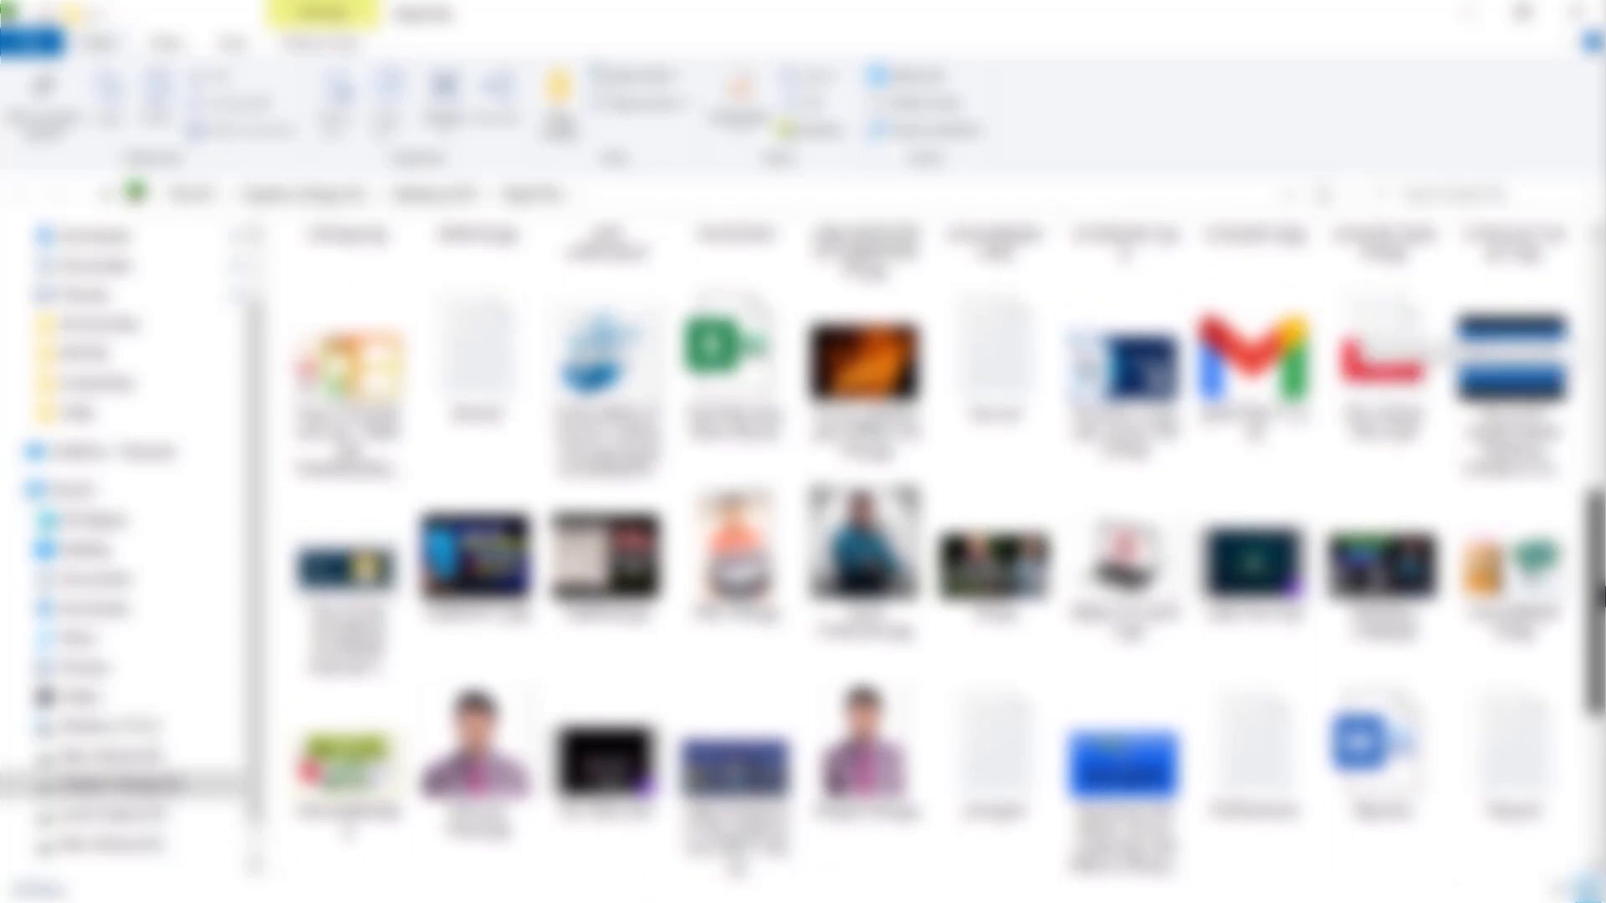
pyautogui.scroll(4, 942, 549)
pyautogui.scroll(1, 942, 550)
pyautogui.scroll(2, 942, 549)
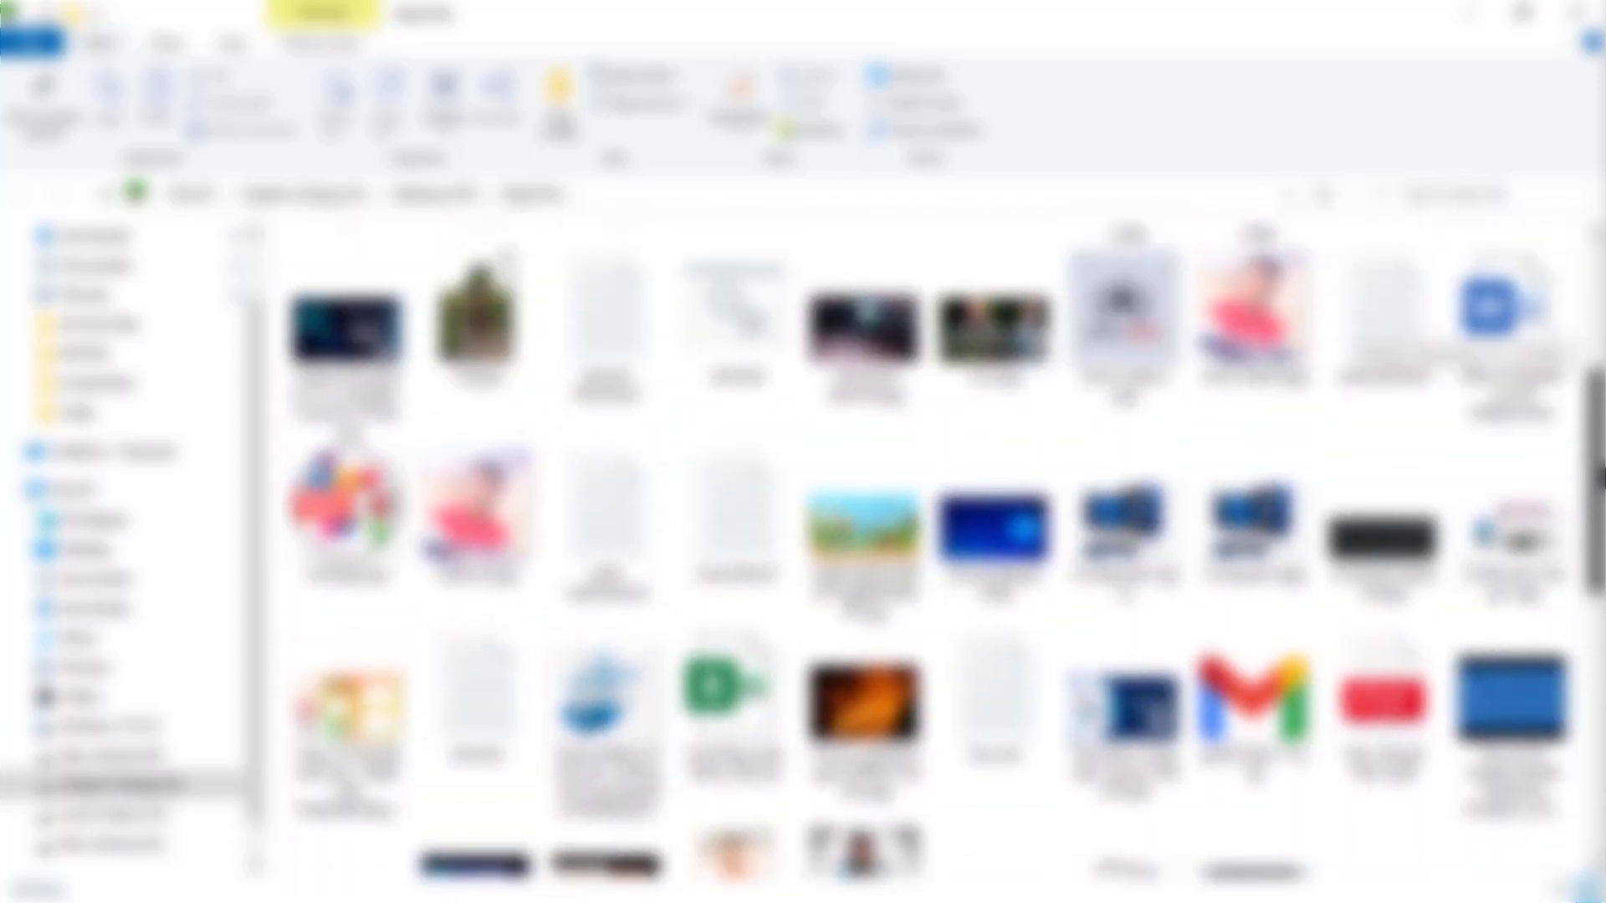
pyautogui.scroll(2, 942, 549)
pyautogui.scroll(2, 942, 549)
pyautogui.scroll(2, 942, 550)
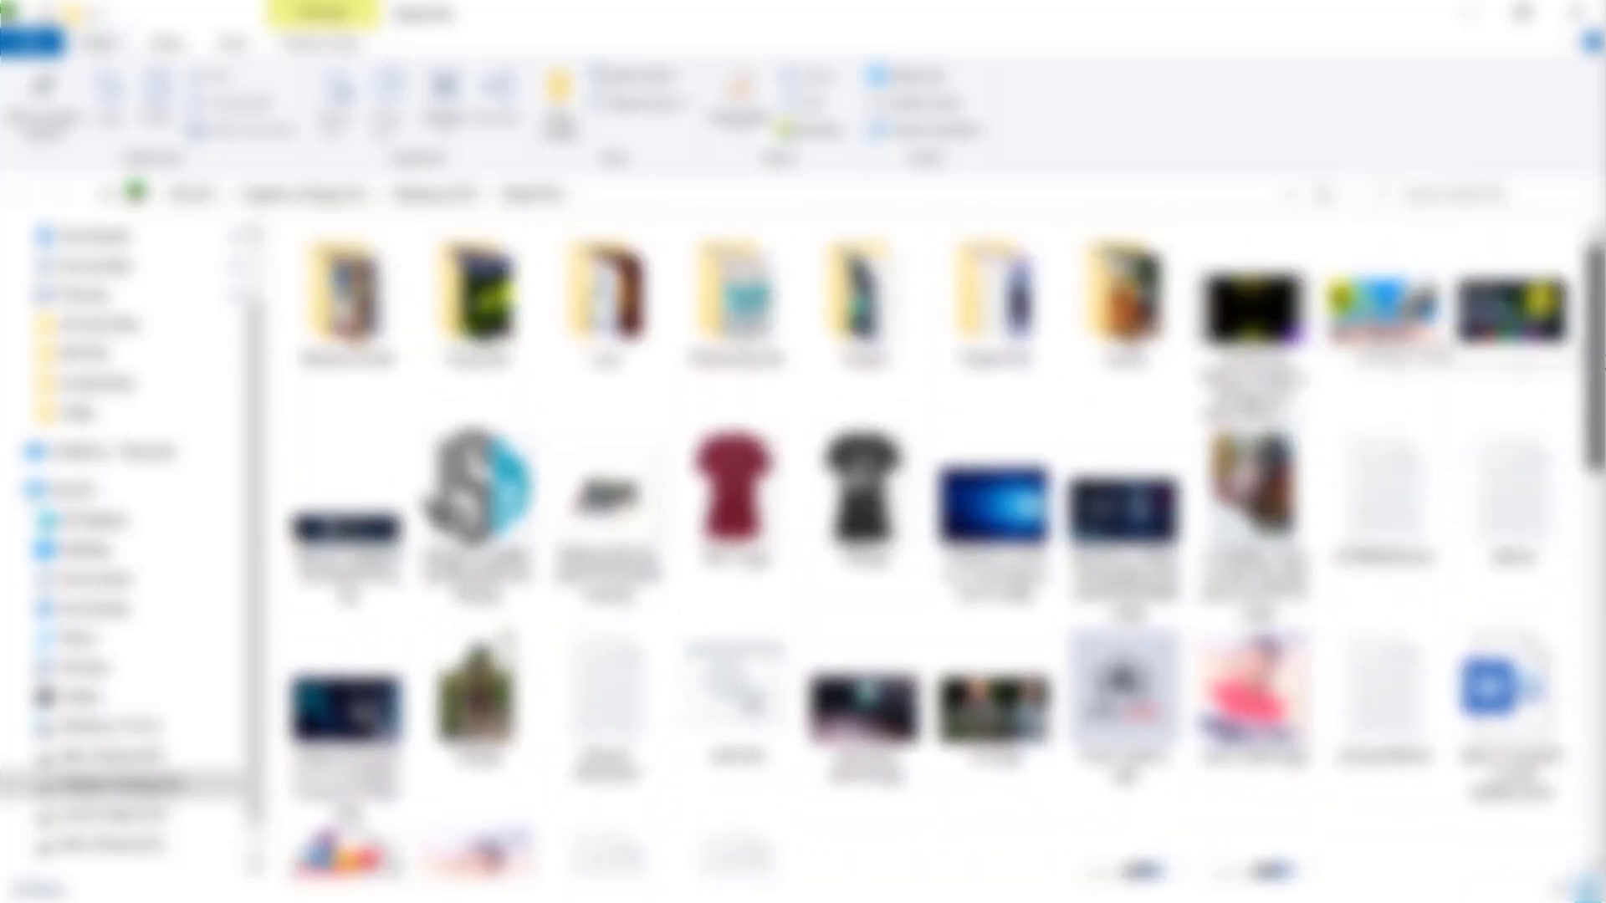
pyautogui.scroll(-5, 864, 469)
pyautogui.scroll(-2, 864, 468)
pyautogui.scroll(-1, 864, 469)
# Drag the portrait photo onto Photoshop to open it as Passport Size.jpg.
pyautogui.click(864, 468)
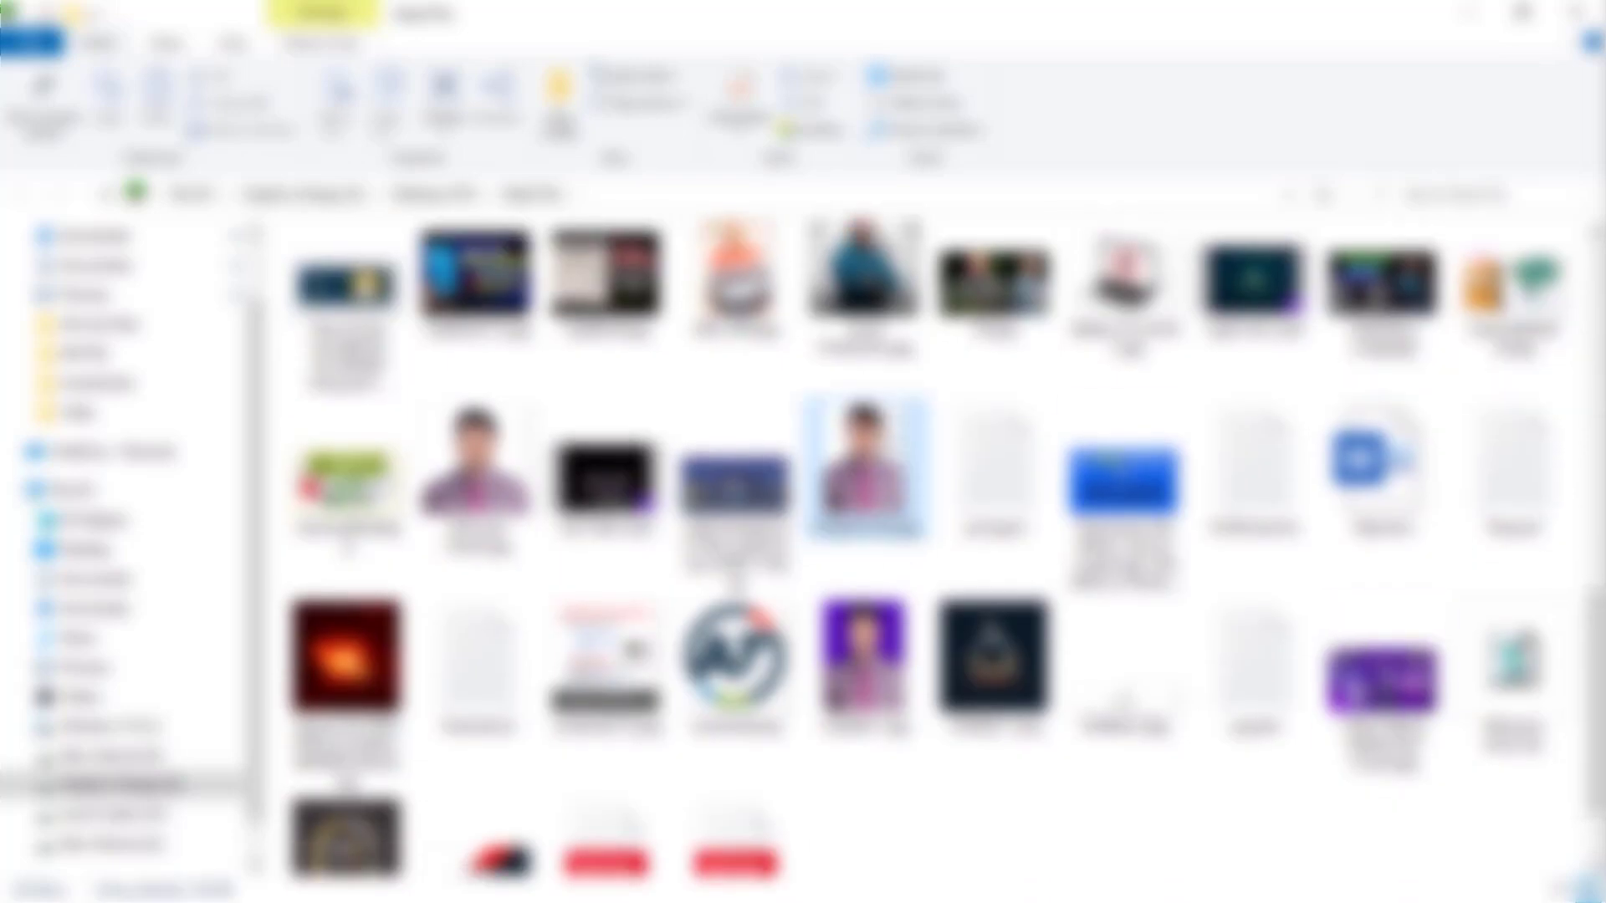
pyautogui.moveTo(865, 468); pyautogui.dragTo(410, 845)
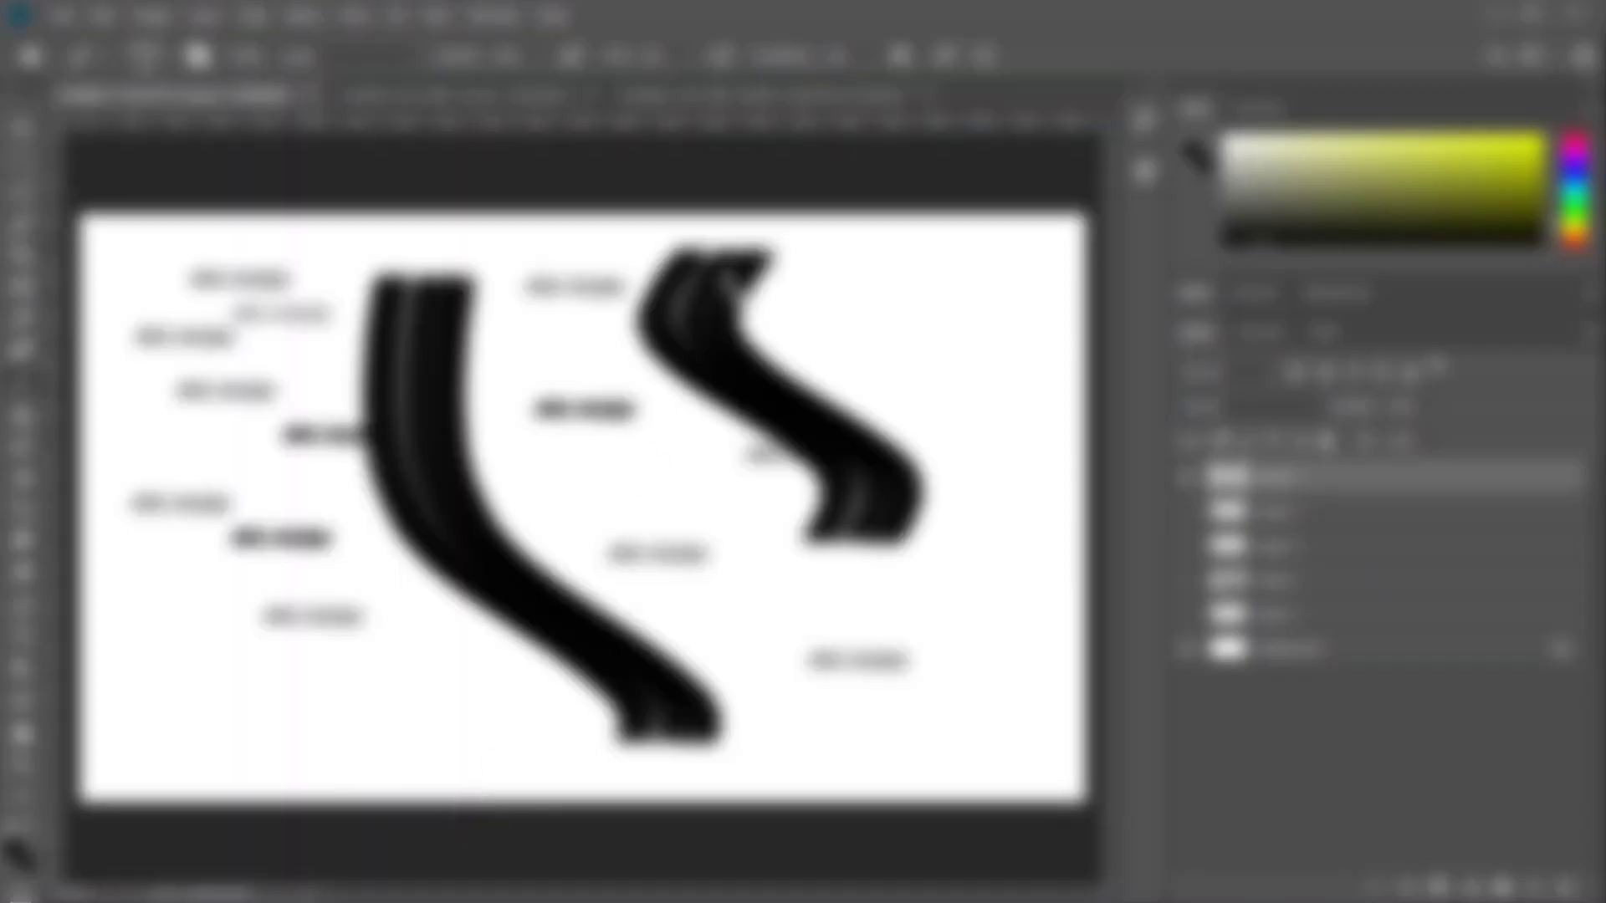
pyautogui.moveTo(410, 845); pyautogui.dragTo(996, 92)
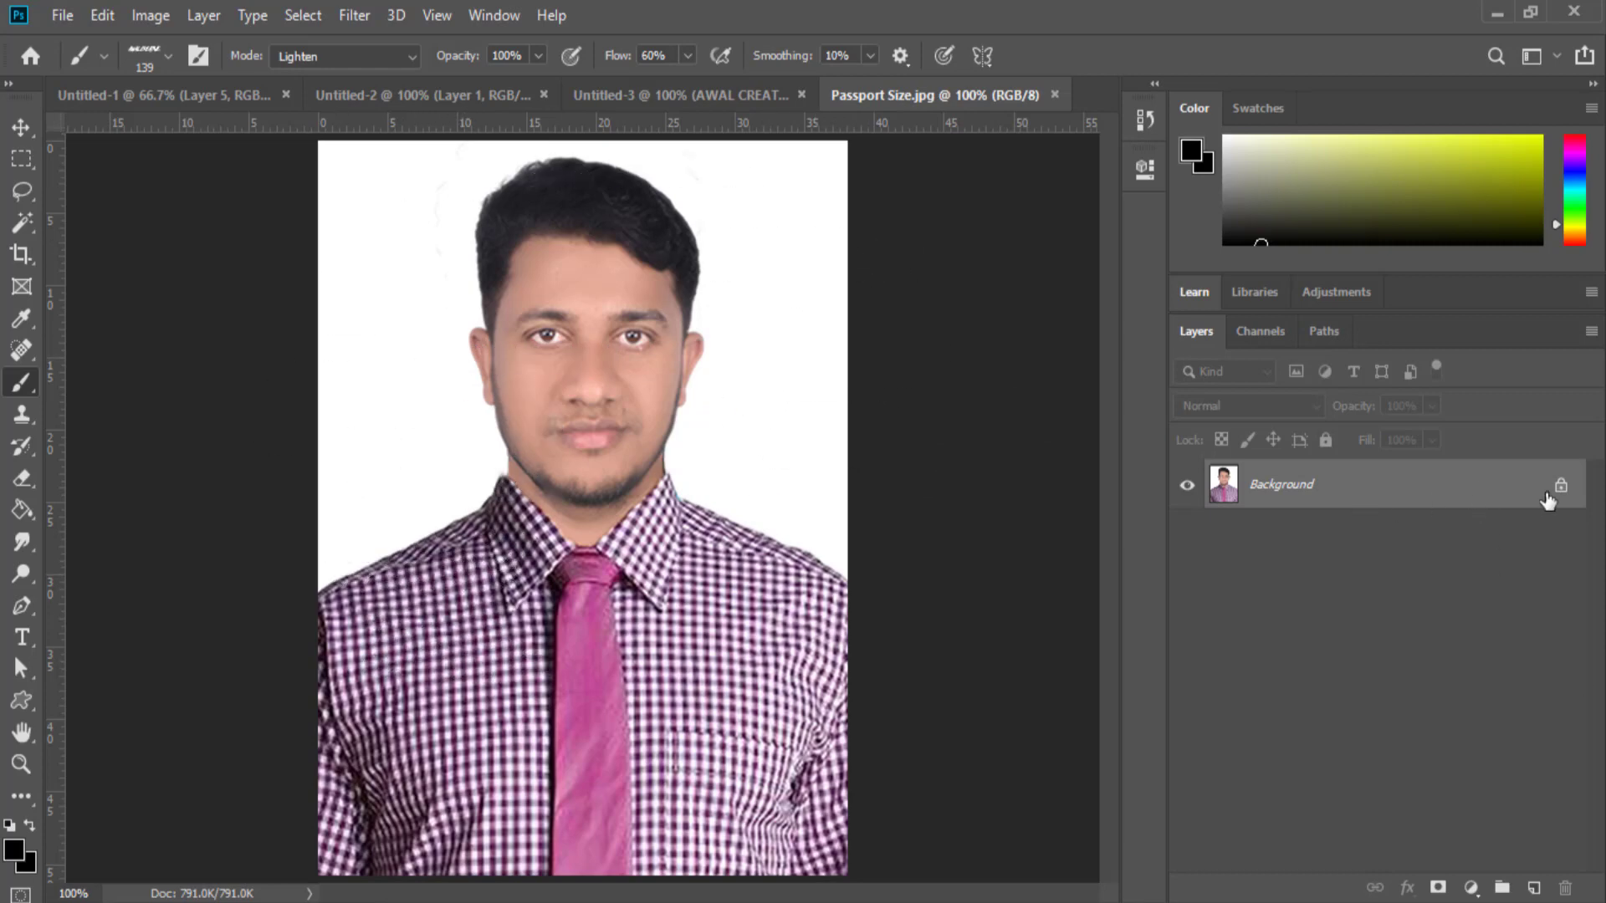
# Duplicate the Background, hide the original, delete the white backdrop by colour selection, and deselect.
pyautogui.moveTo(1482, 487); pyautogui.dragTo(1533, 888)
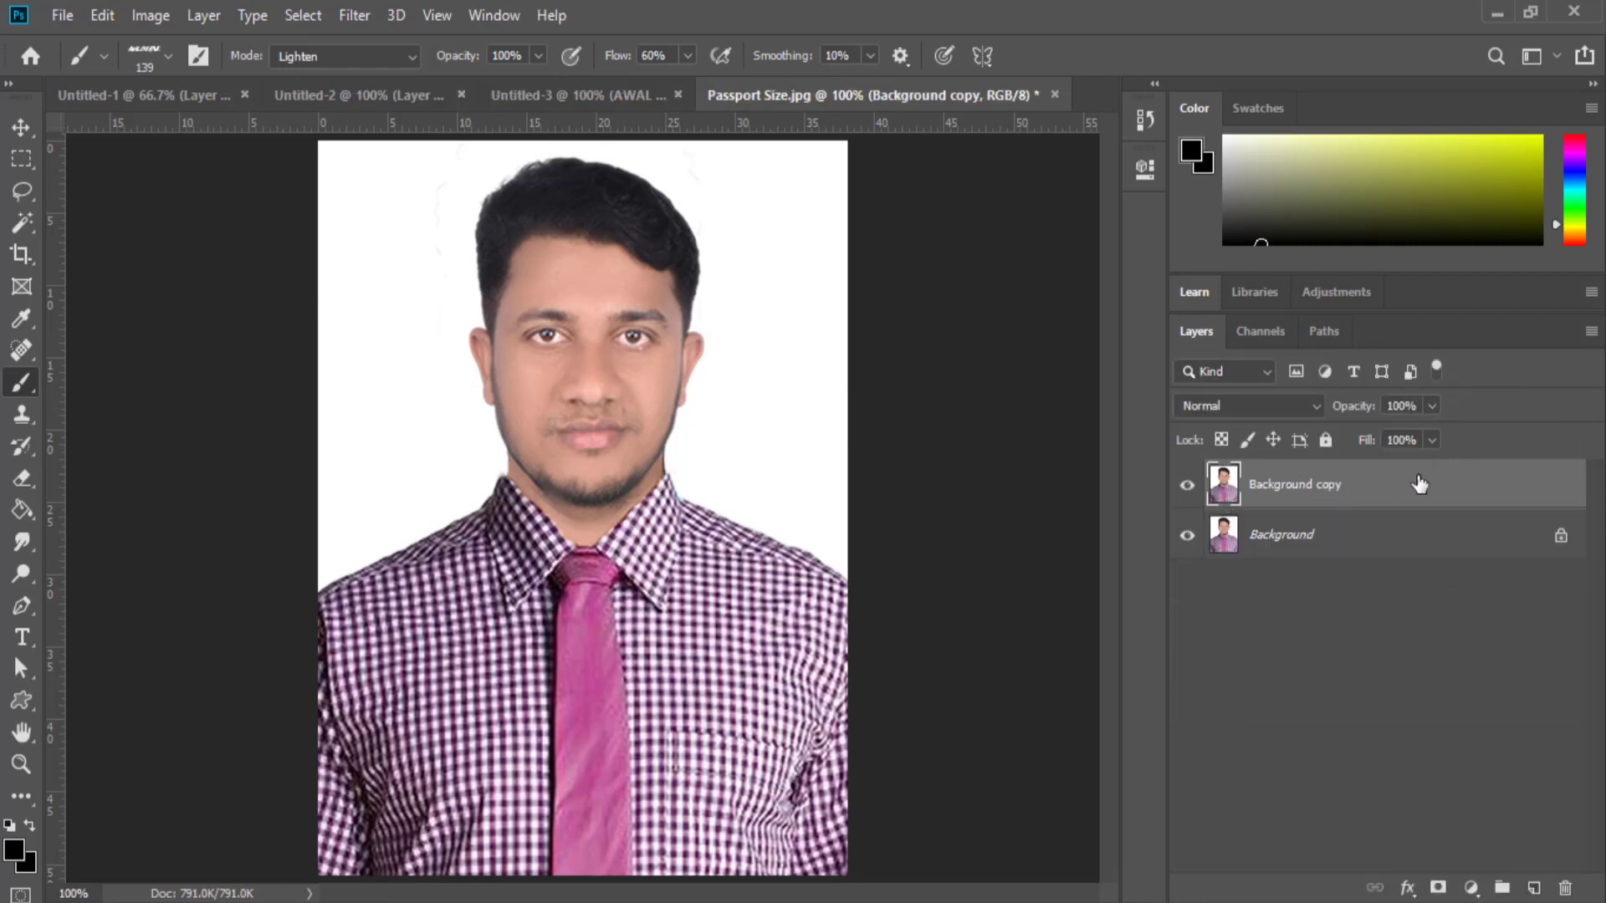
pyautogui.click(1189, 535)
pyautogui.click(19, 224)
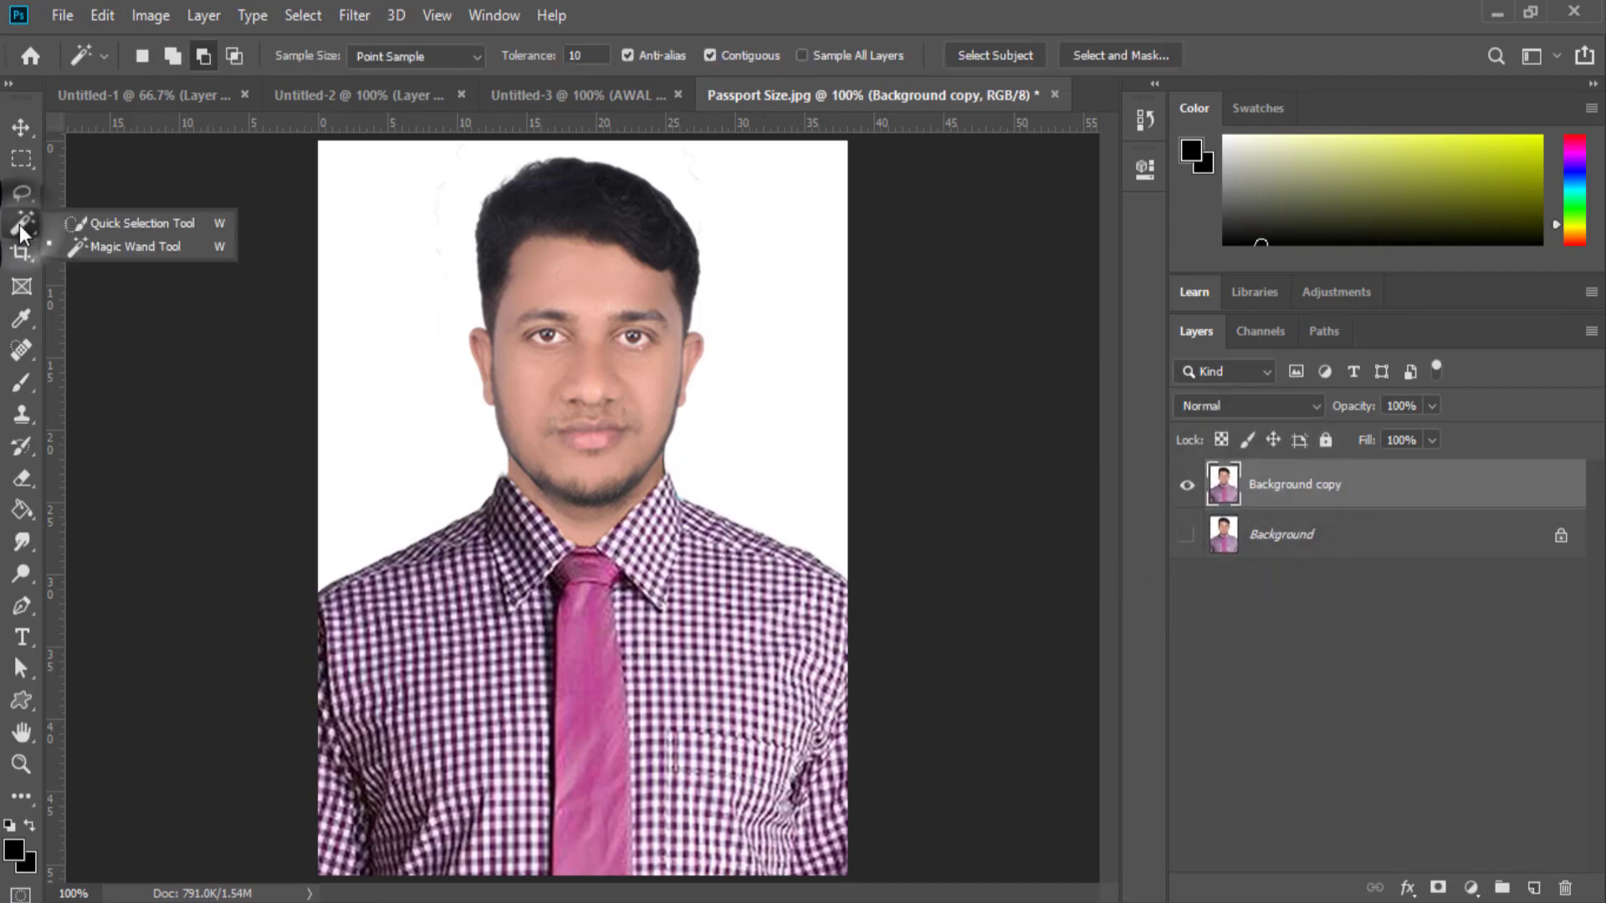
pyautogui.click(113, 251)
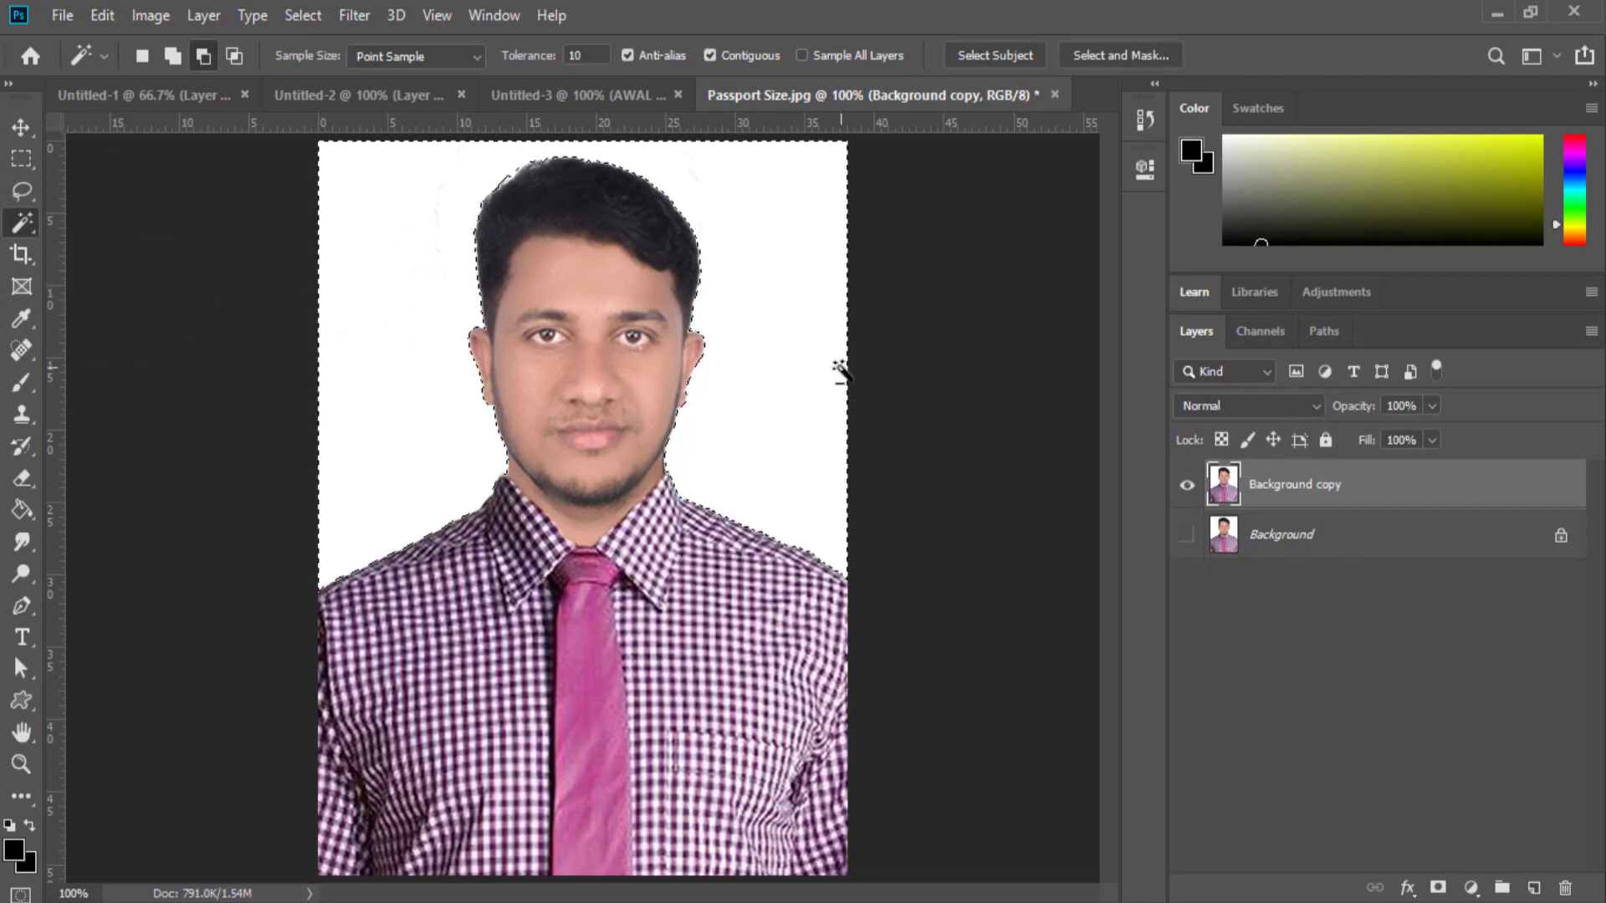
pyautogui.press('Delete')
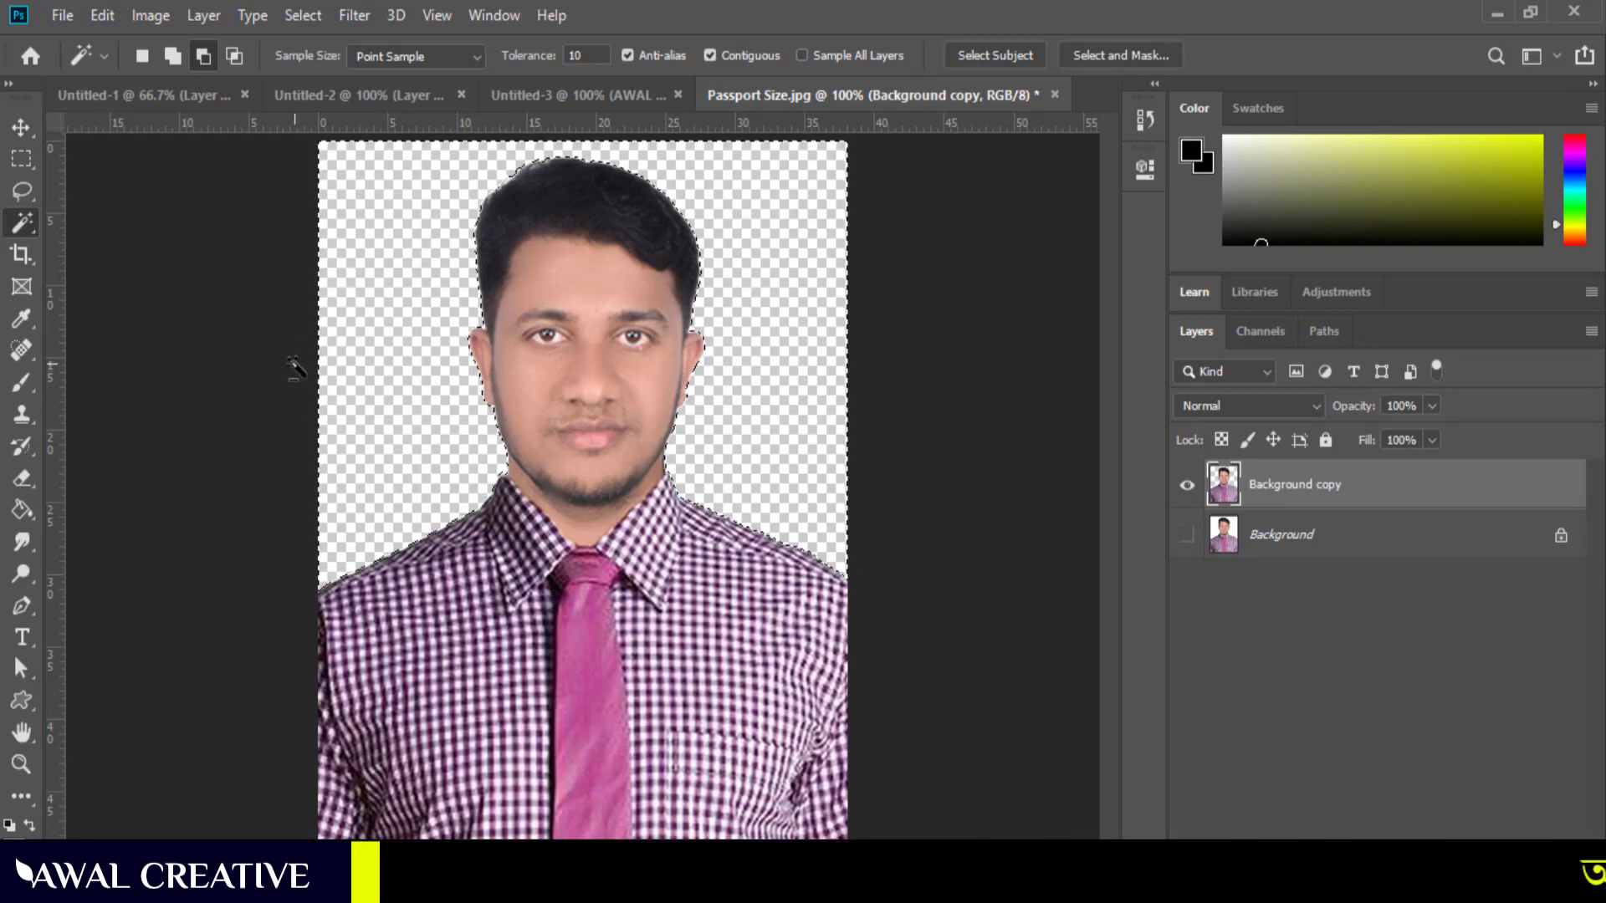
pyautogui.hotkey('ctrl', 'd')
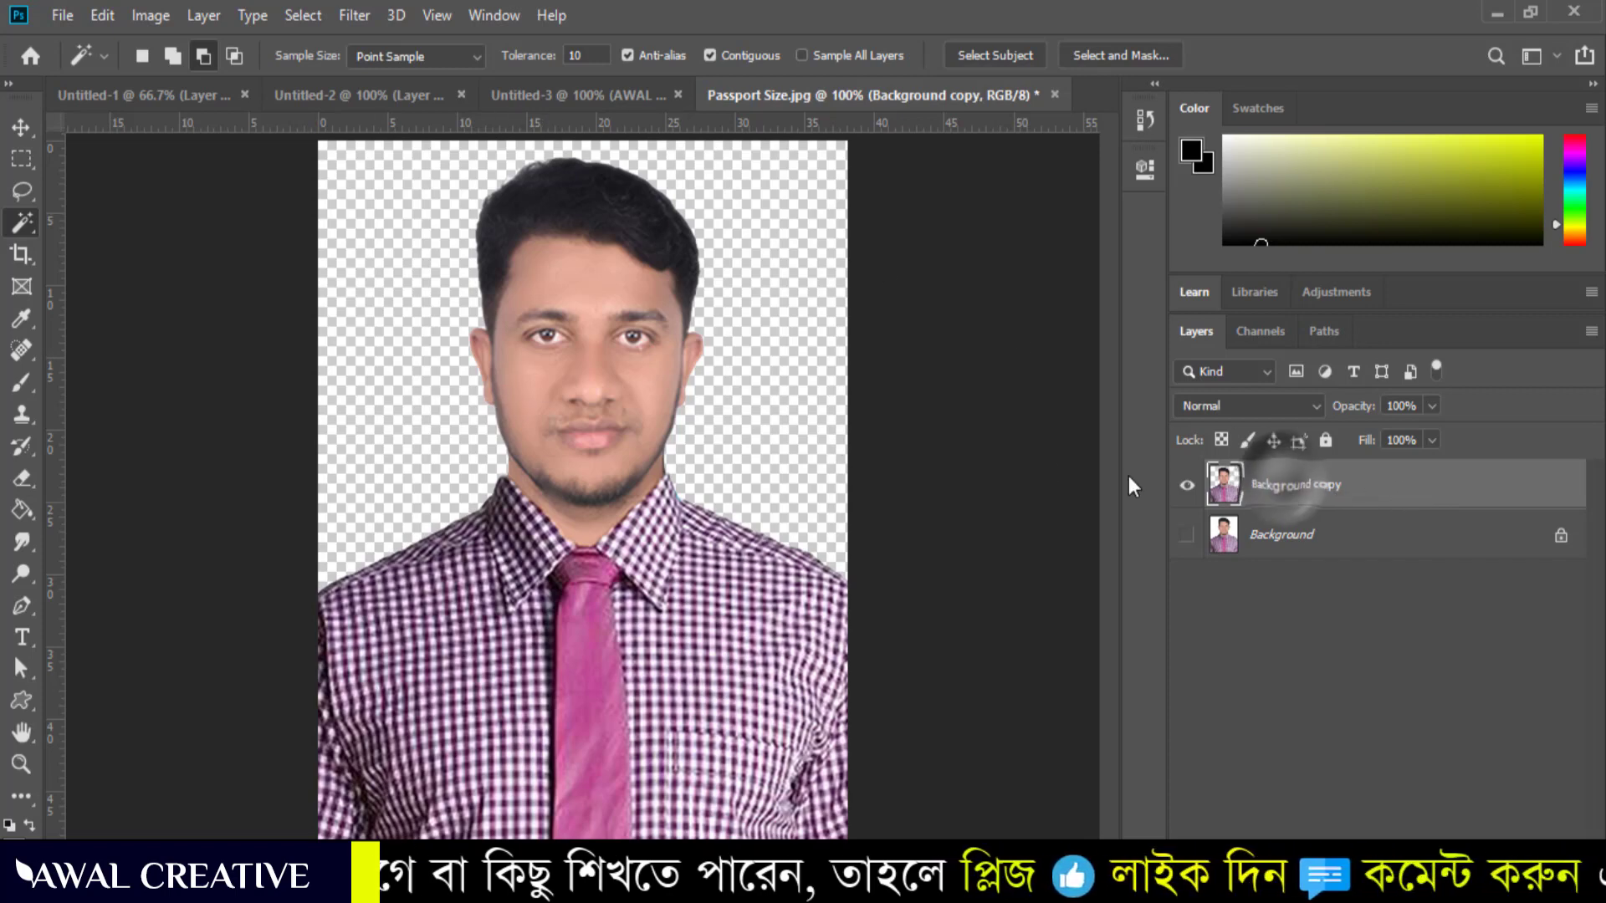
# Define a 598 px brush preset 'Passport Size.jpg' from the portrait, then bring Untitled-1 forward.
pyautogui.click(102, 15)
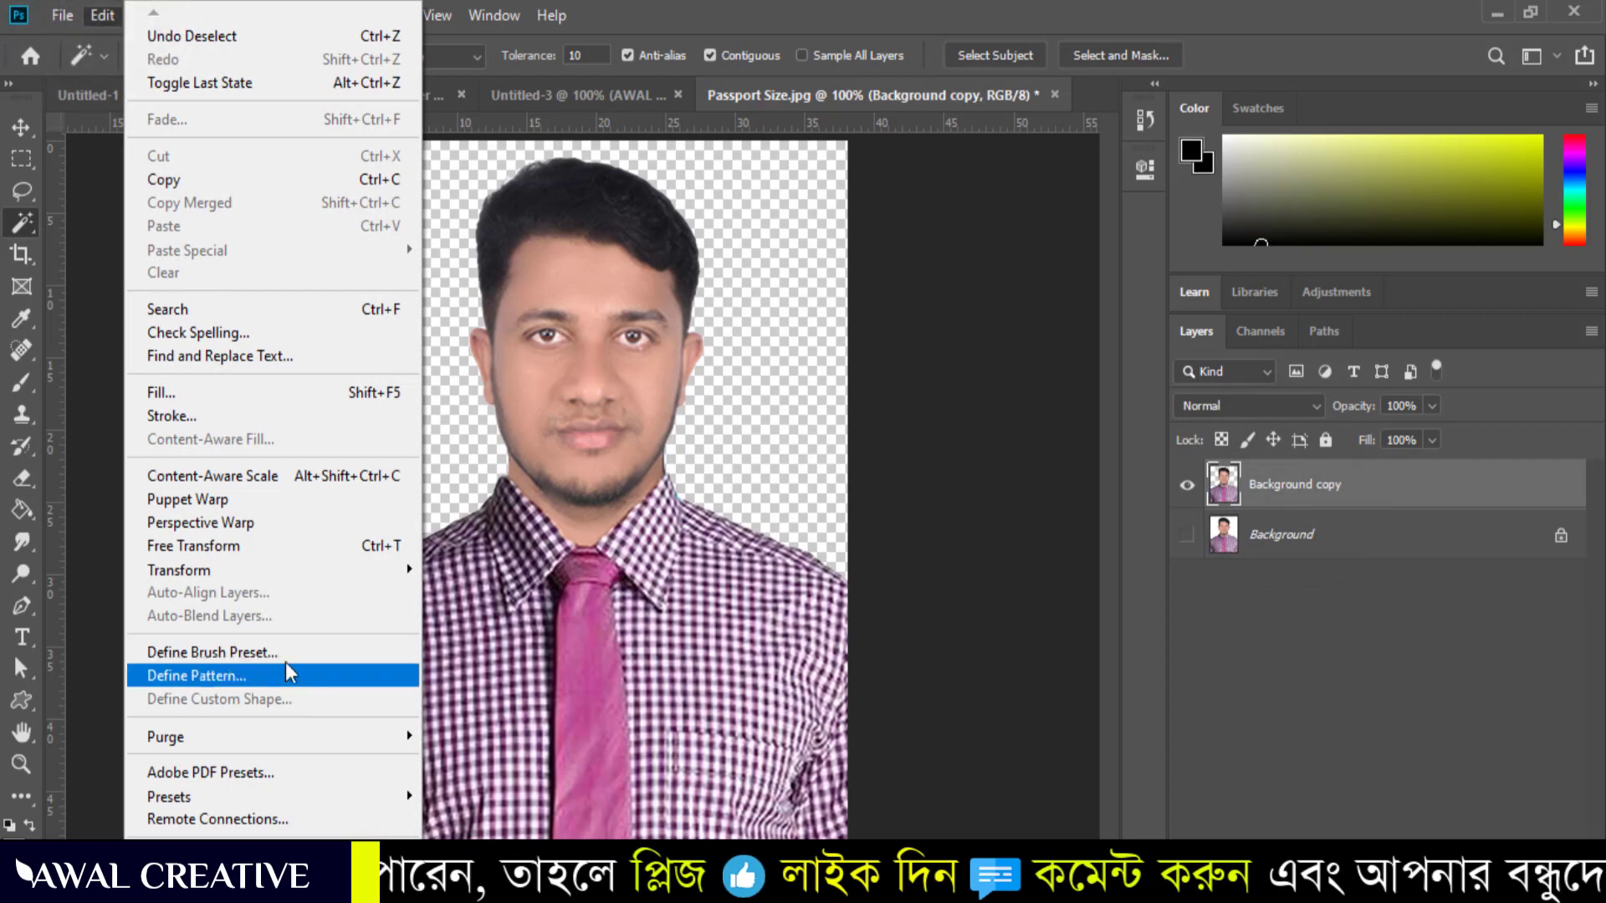
pyautogui.click(284, 655)
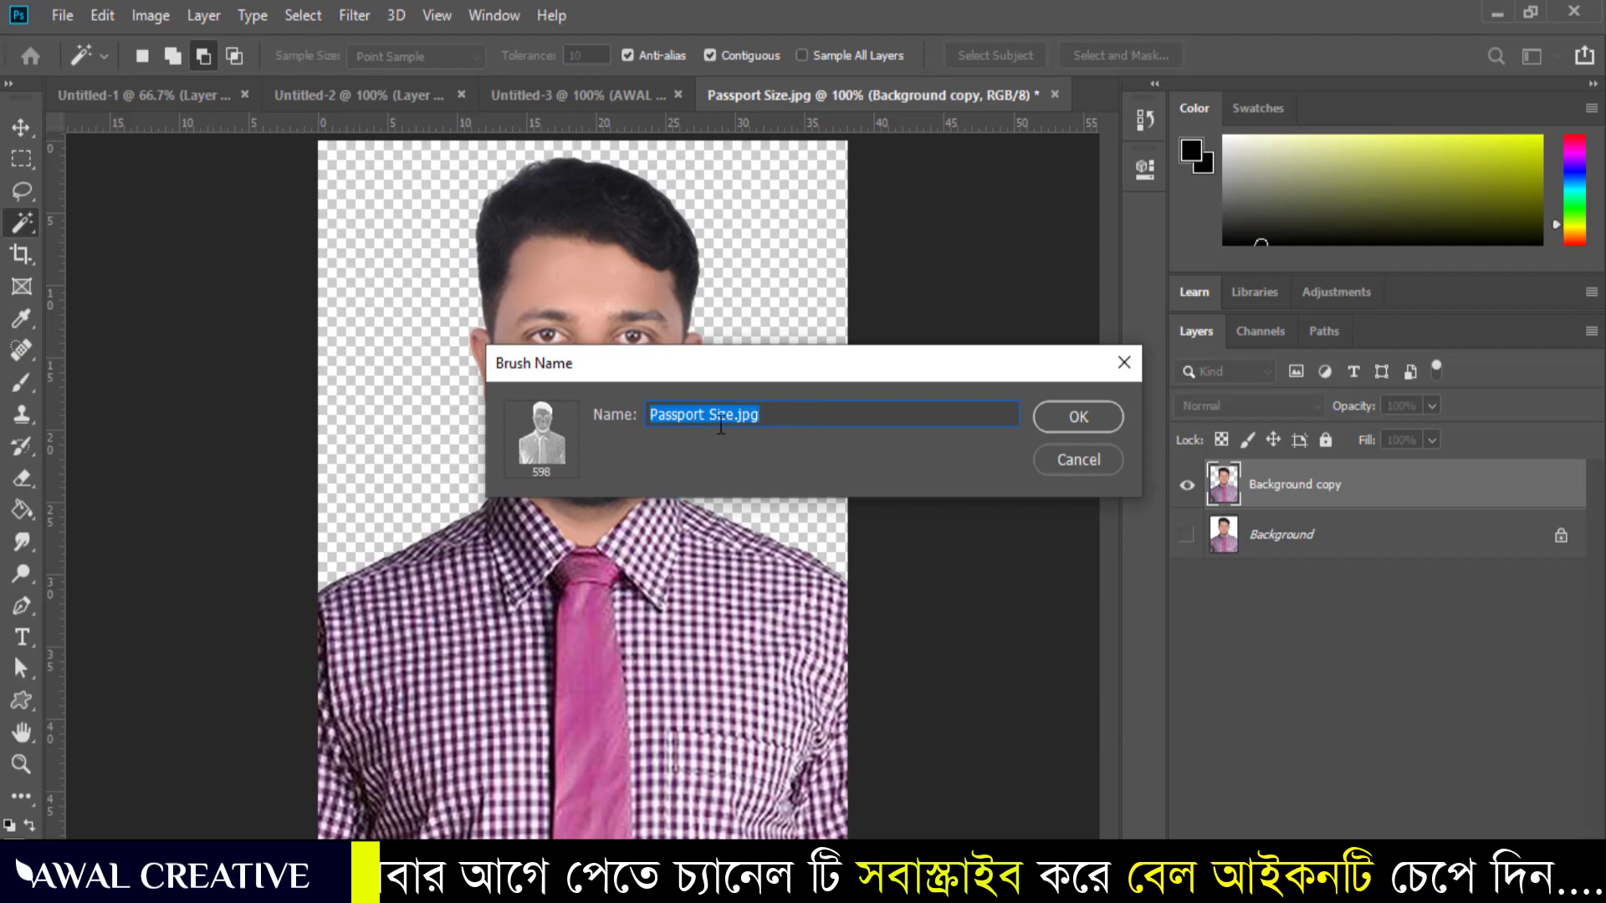
pyautogui.click(1076, 417)
pyautogui.press('b')
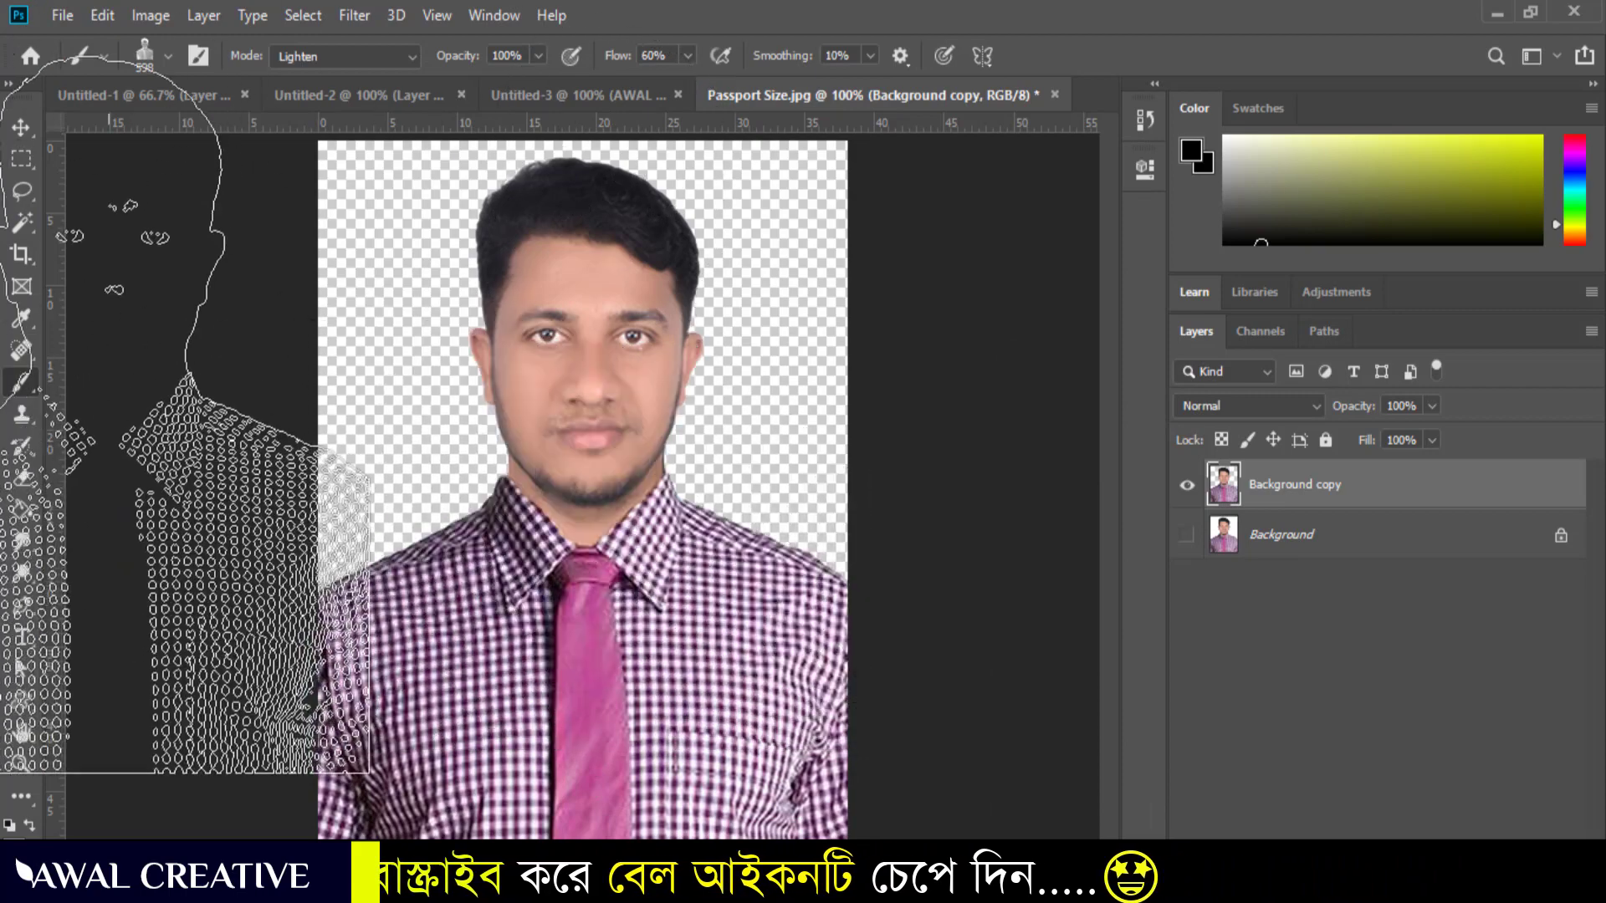
pyautogui.click(135, 96)
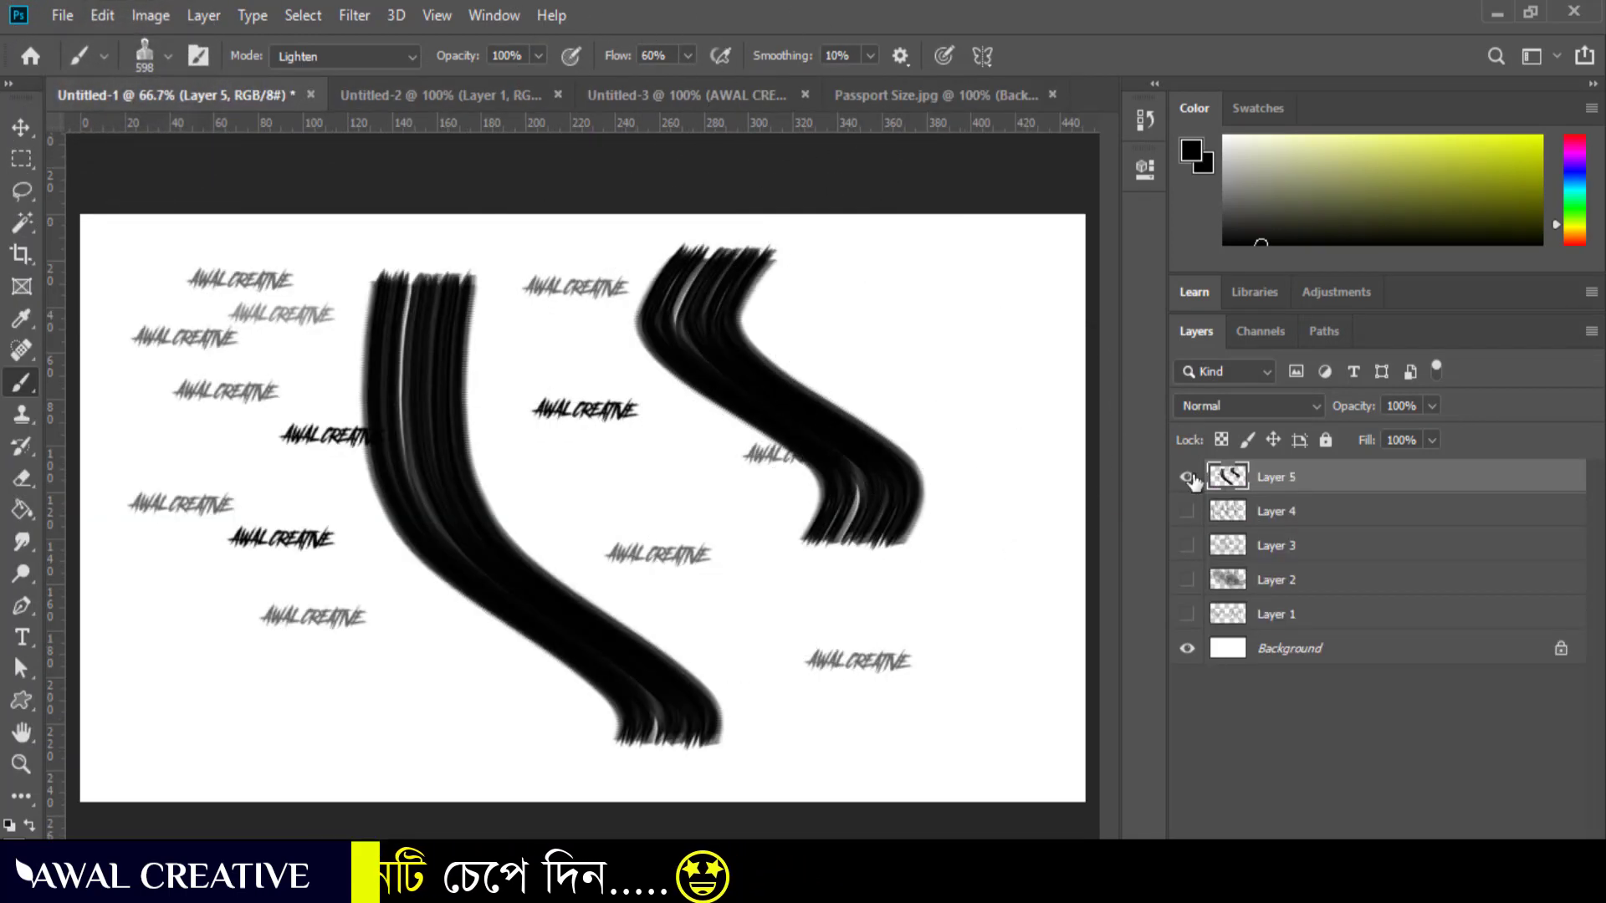
# Hide Layer 5, add a new Layer 6, and keep the portrait brush at 598 px.
pyautogui.click(1187, 478)
pyautogui.click(1514, 837)
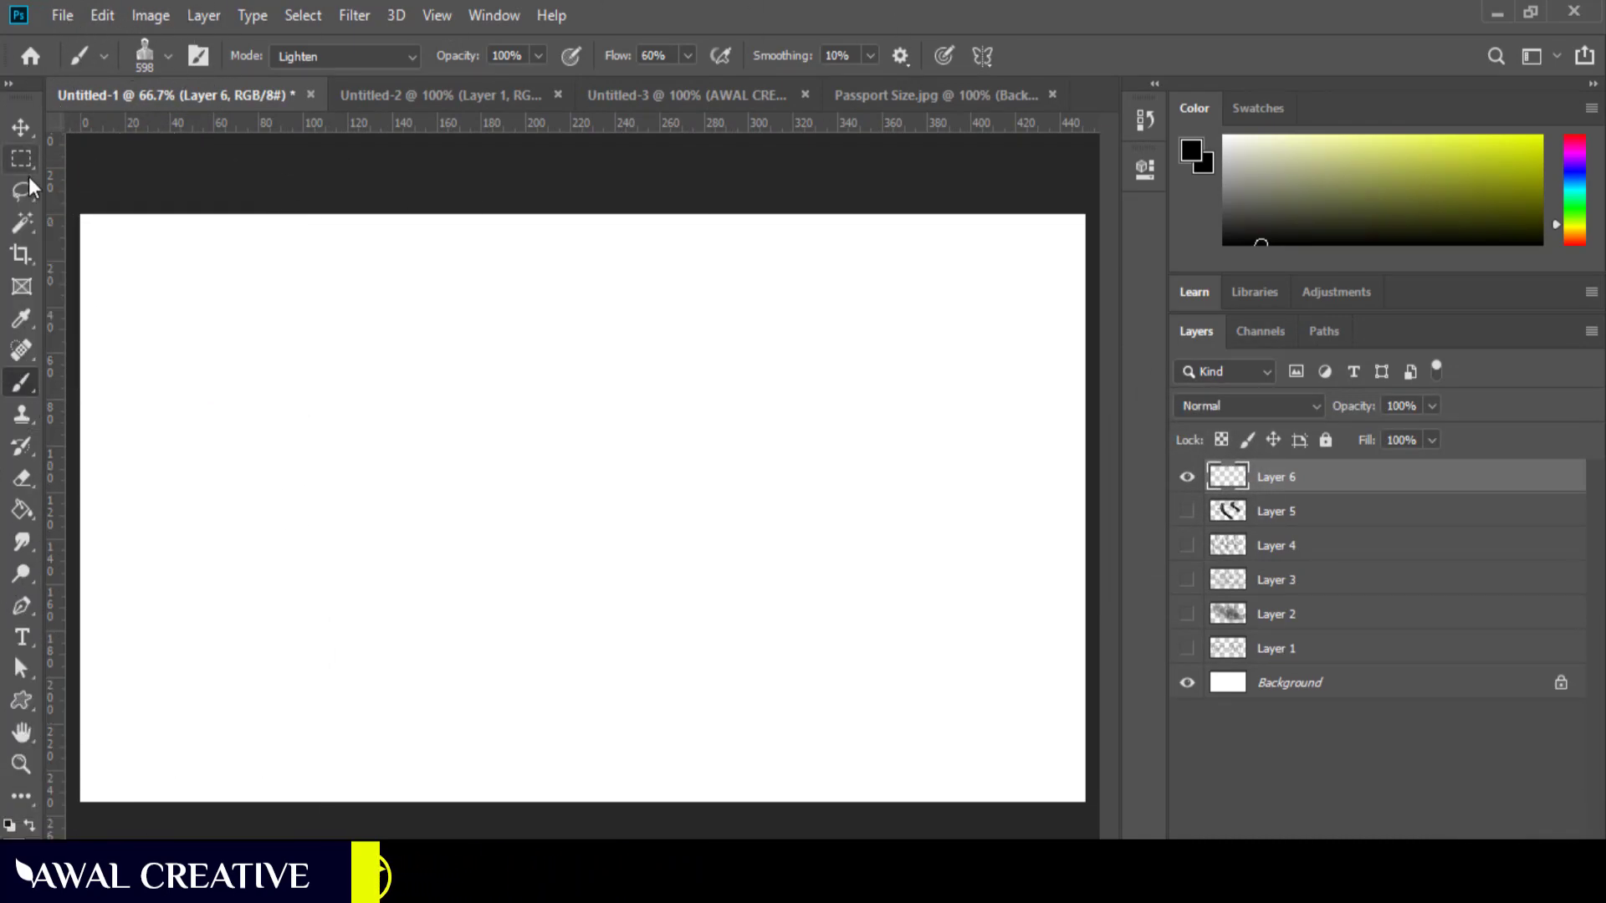
pyautogui.click(167, 55)
pyautogui.moveTo(264, 135); pyautogui.dragTo(183, 135)
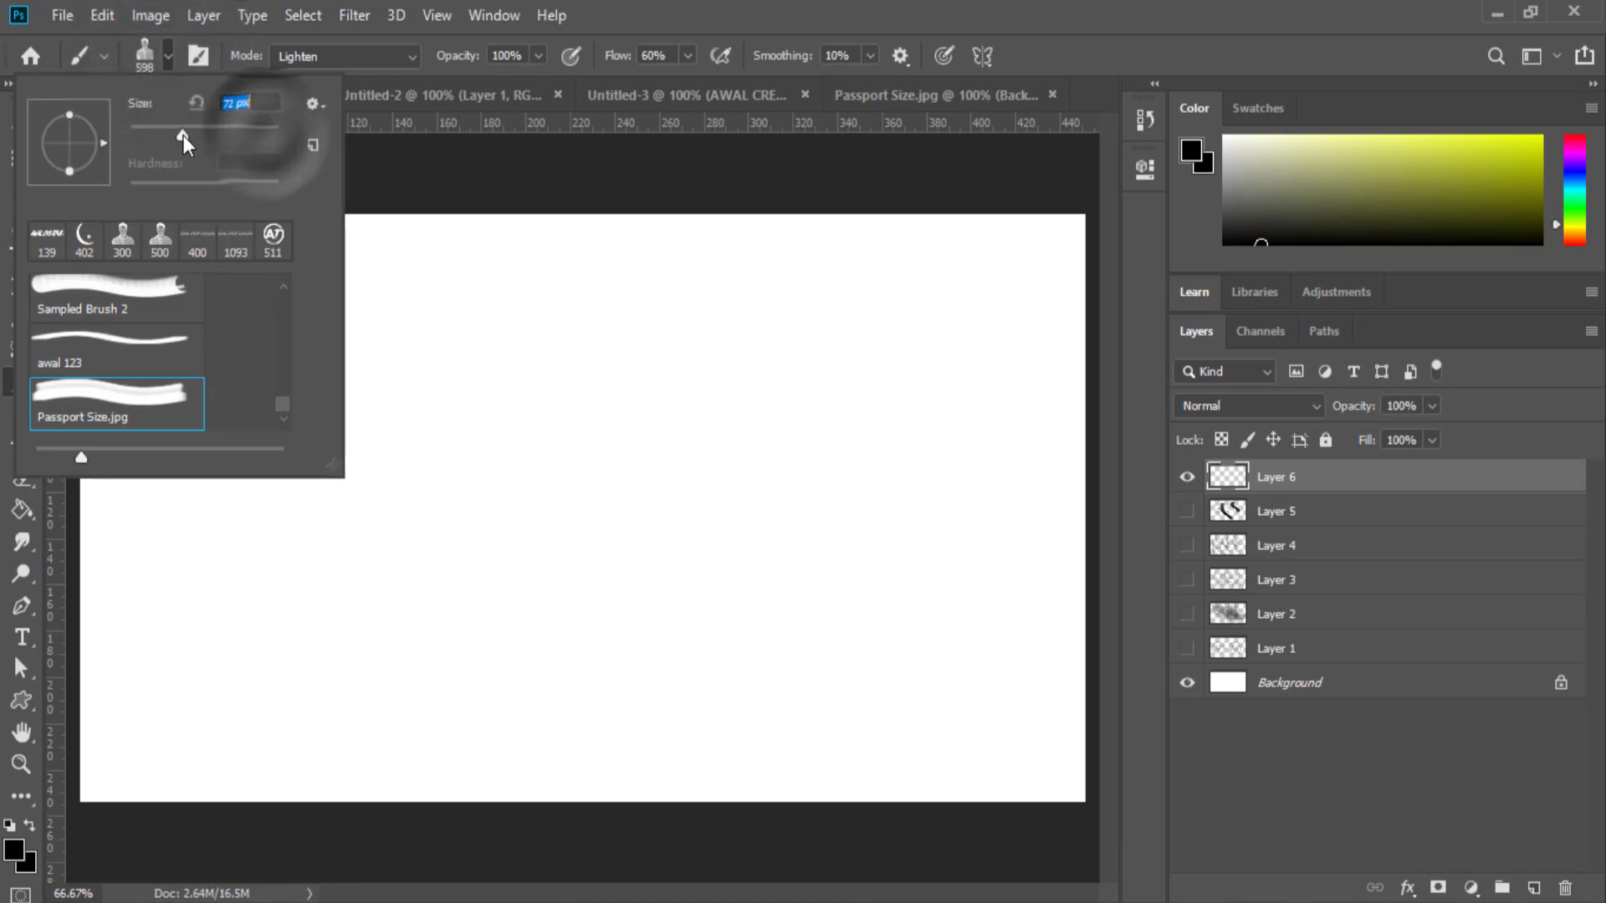
pyautogui.press('Return')
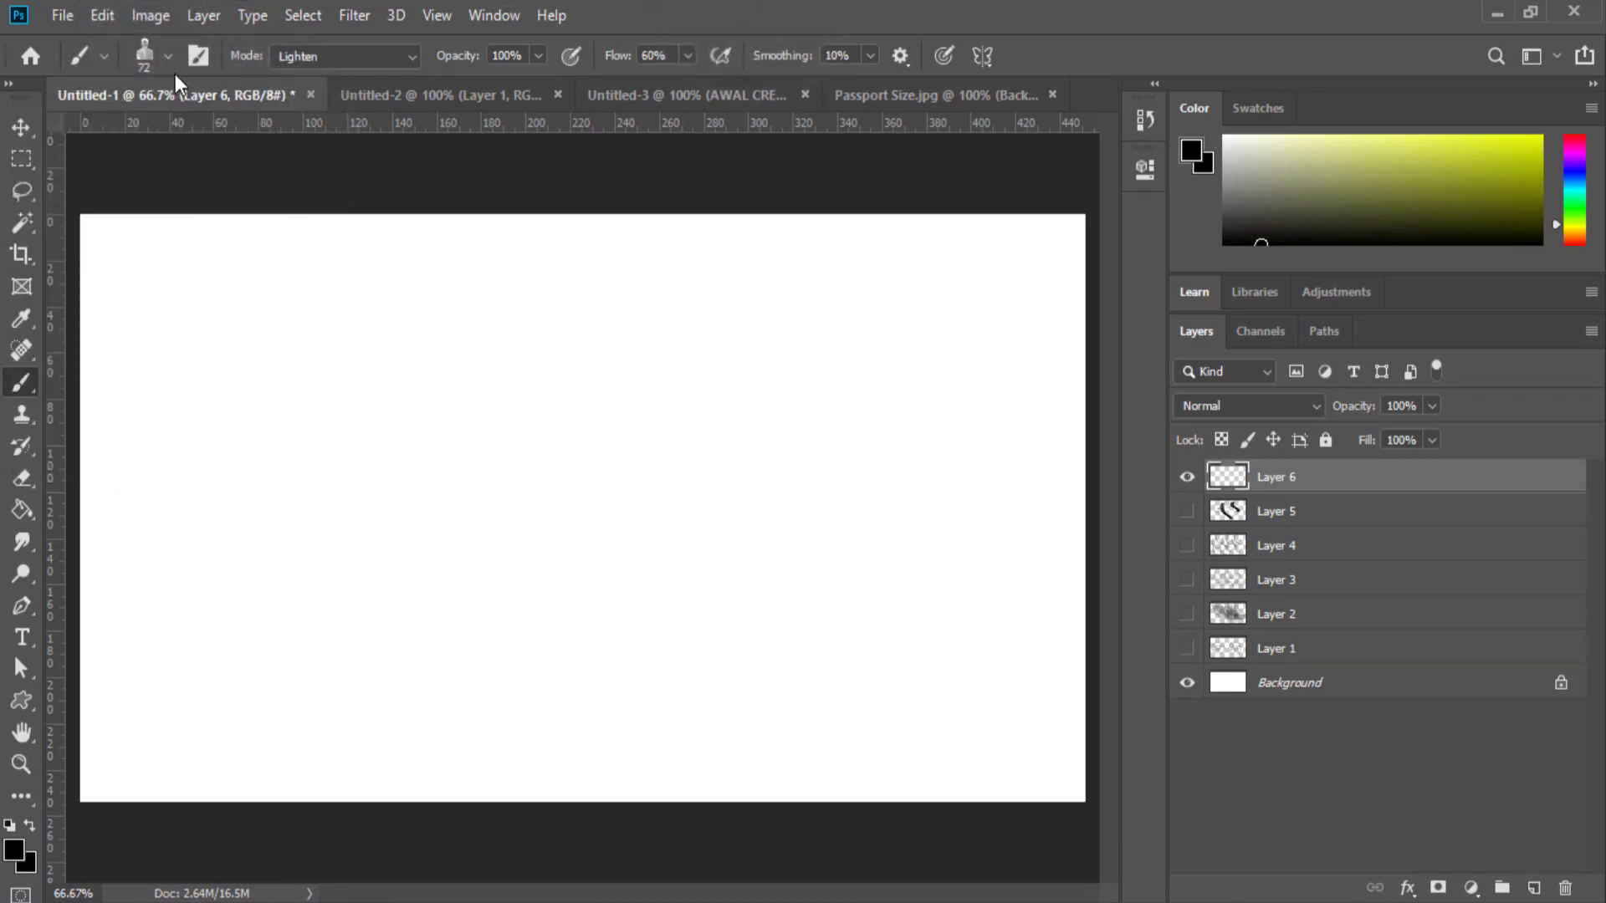
pyautogui.click(169, 61)
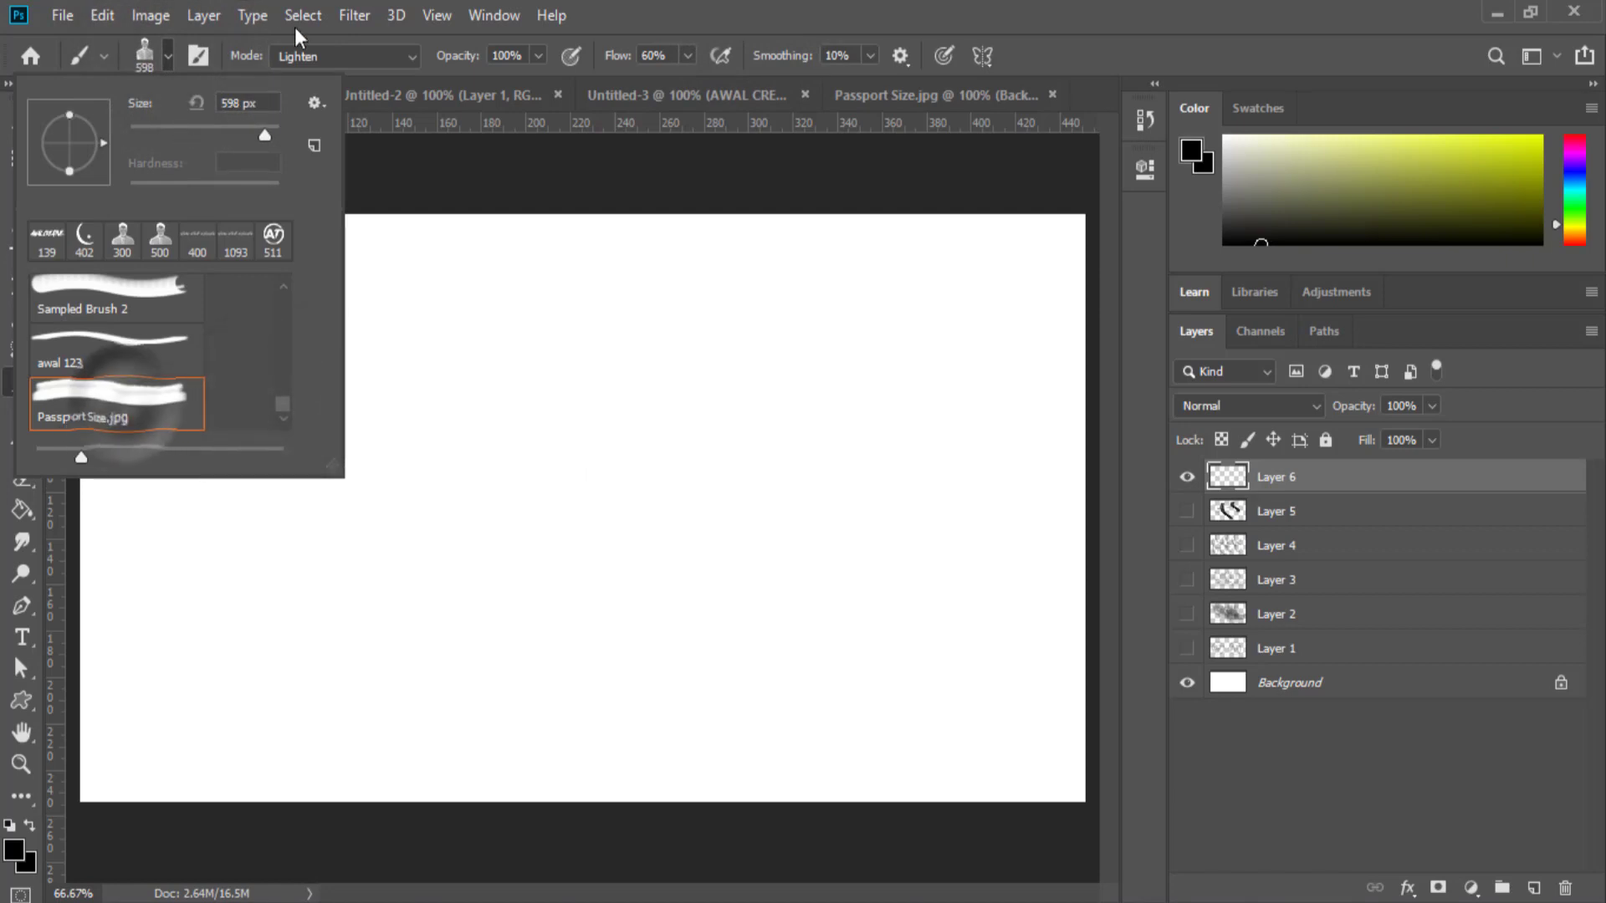
pyautogui.moveTo(182, 135); pyautogui.dragTo(261, 135)
pyautogui.click(494, 15)
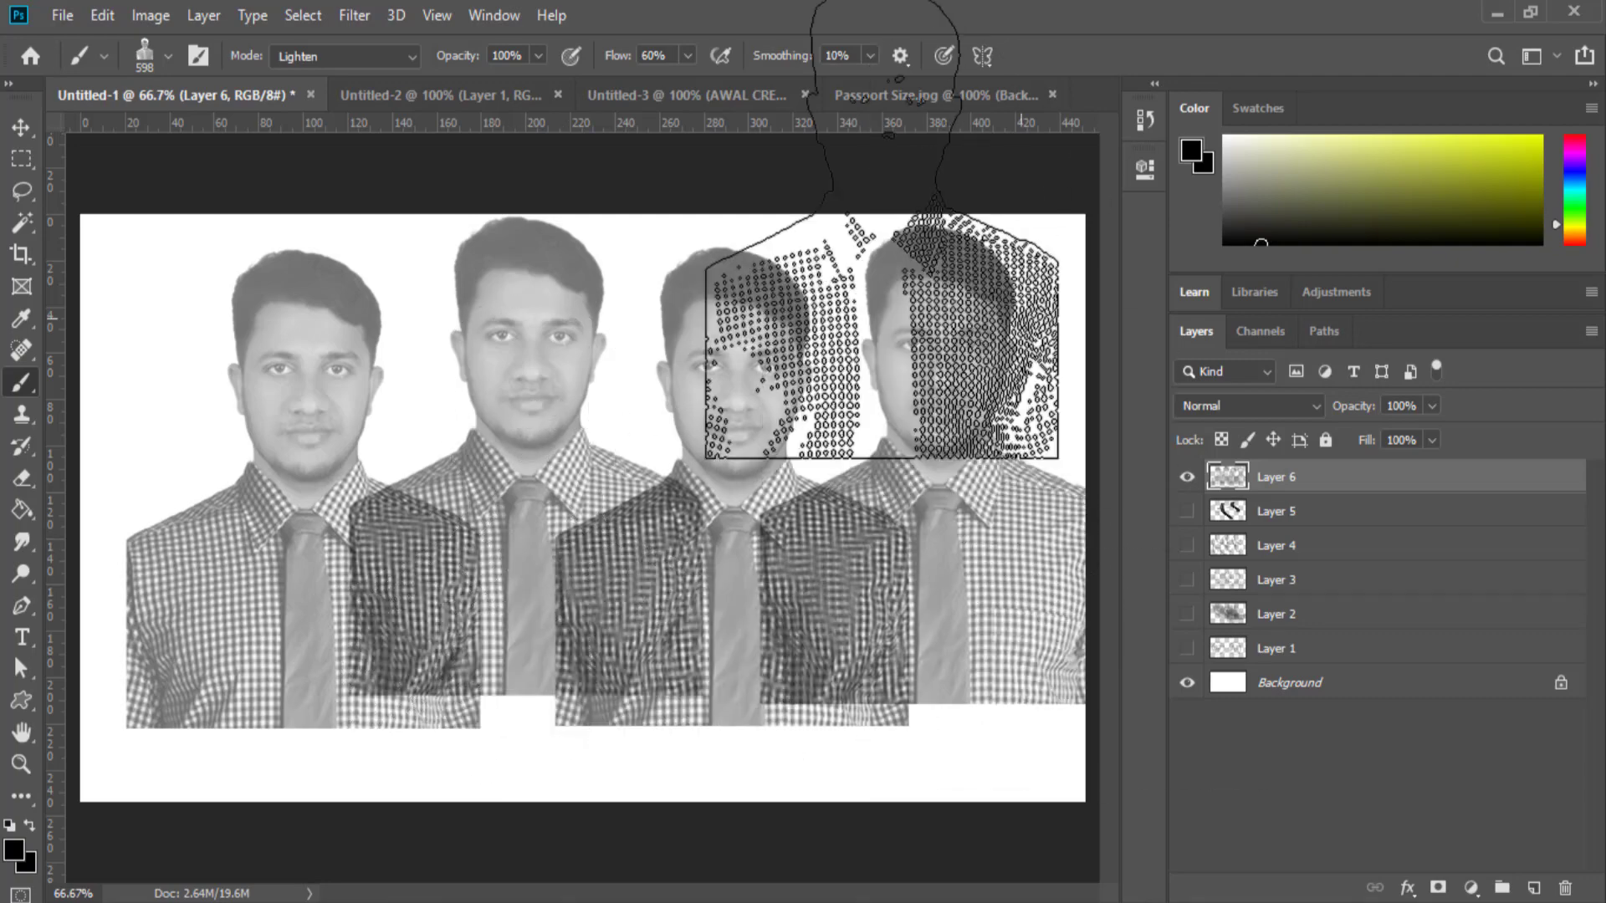
# Raise brush Flow to 100%, stamp a darker portrait, hide Layer 6 and add Layer 7.
pyautogui.click(686, 57)
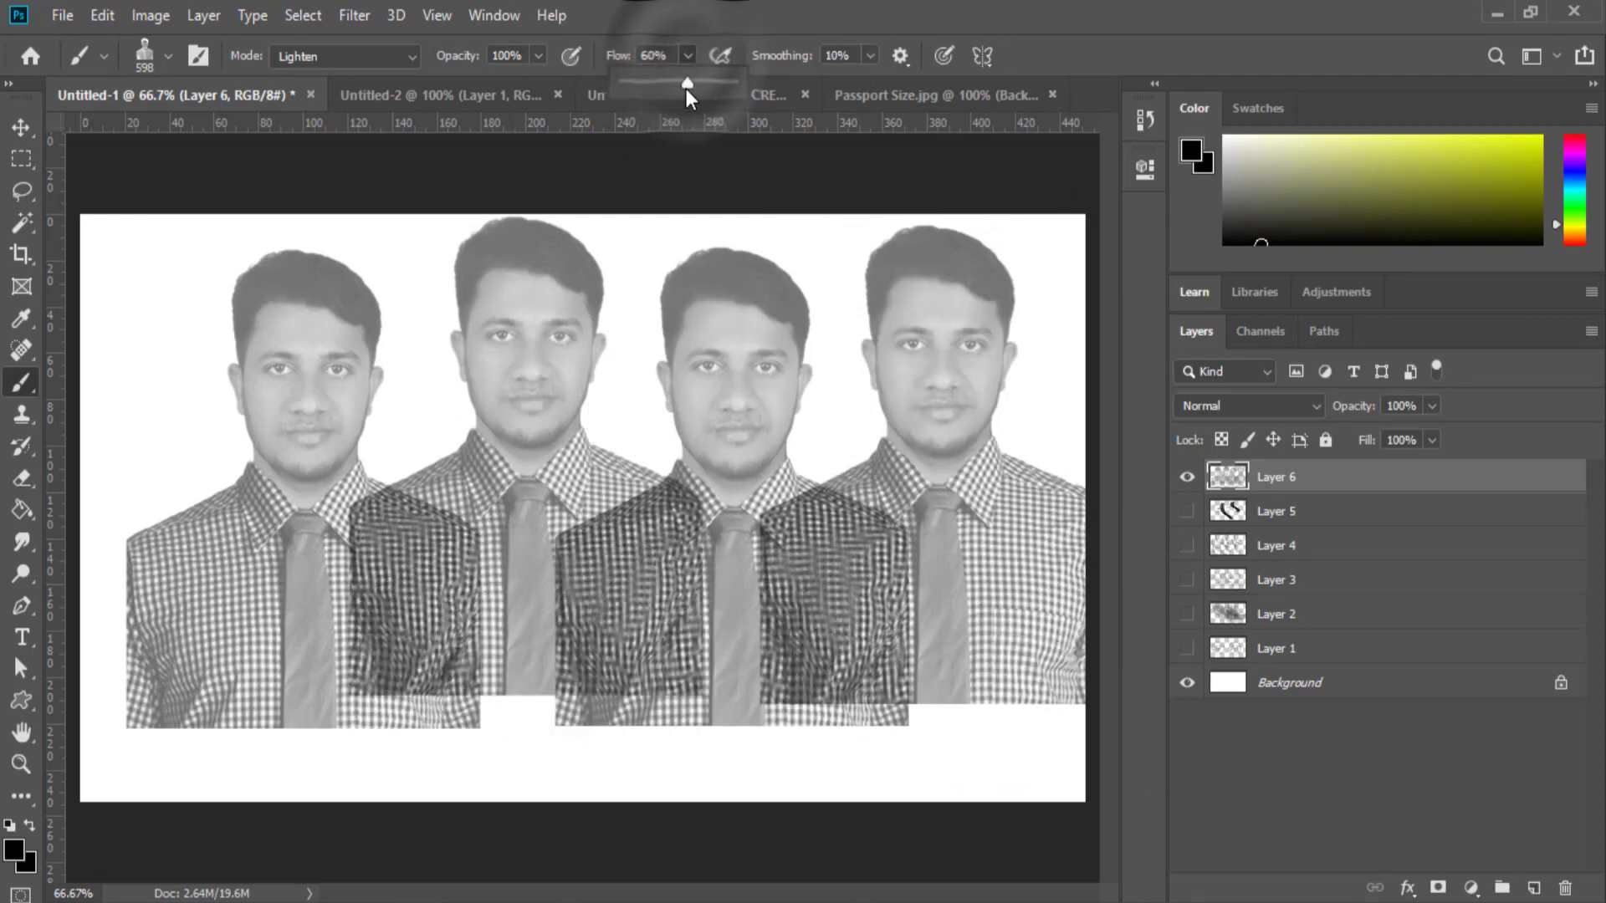
pyautogui.moveTo(685, 83); pyautogui.dragTo(860, 87)
pyautogui.click(459, 478)
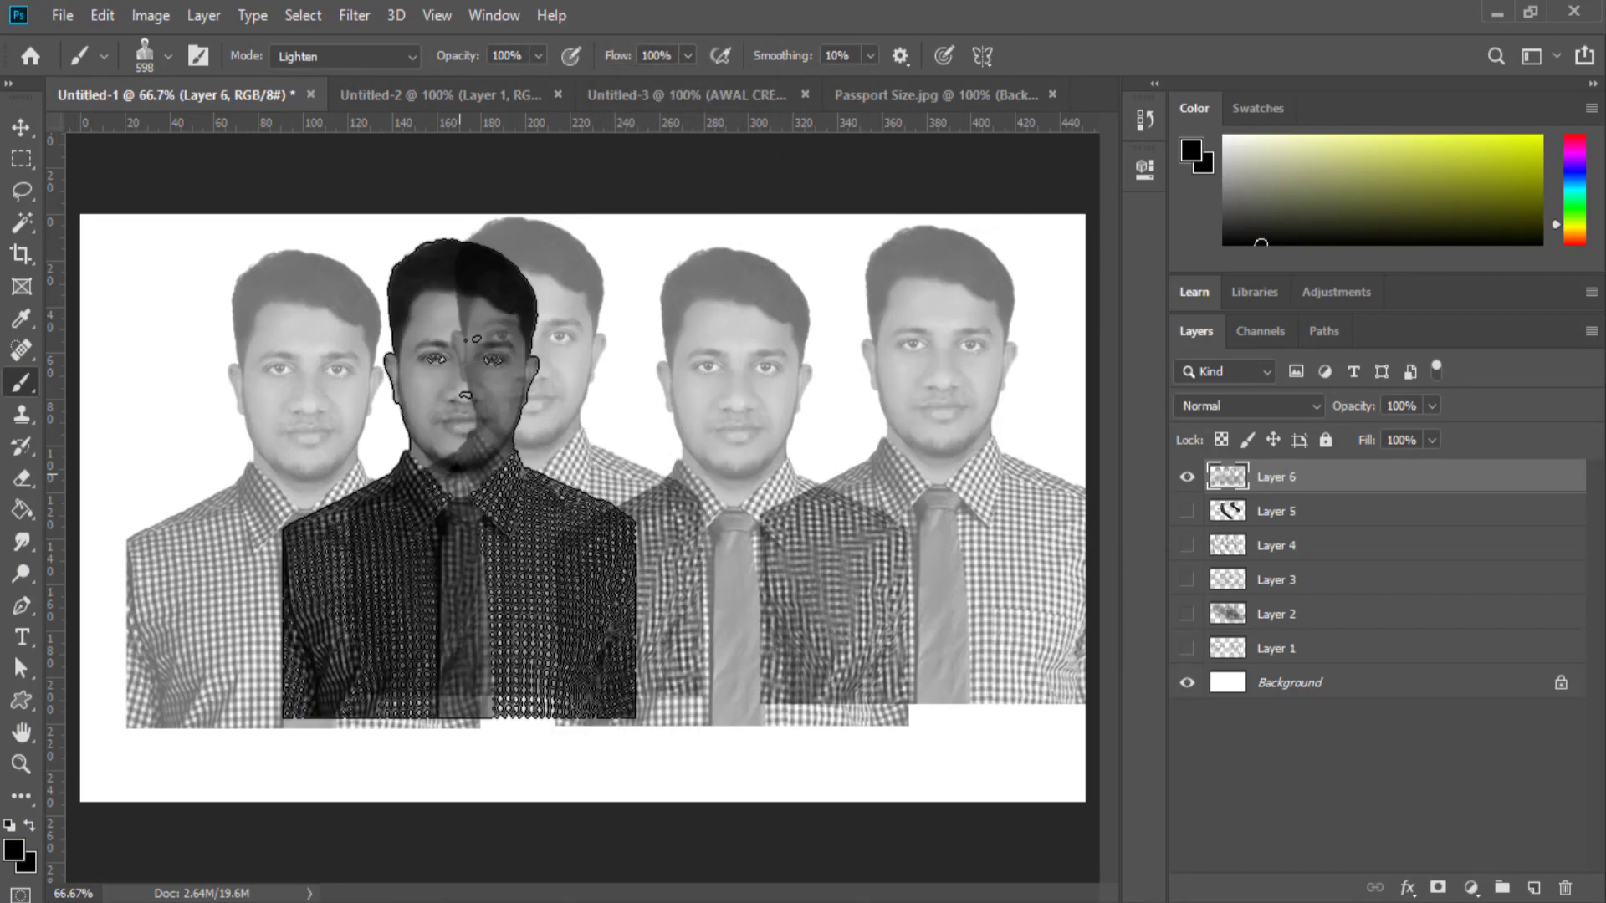
pyautogui.click(1186, 477)
pyautogui.hotkey('ctrl', 'v')
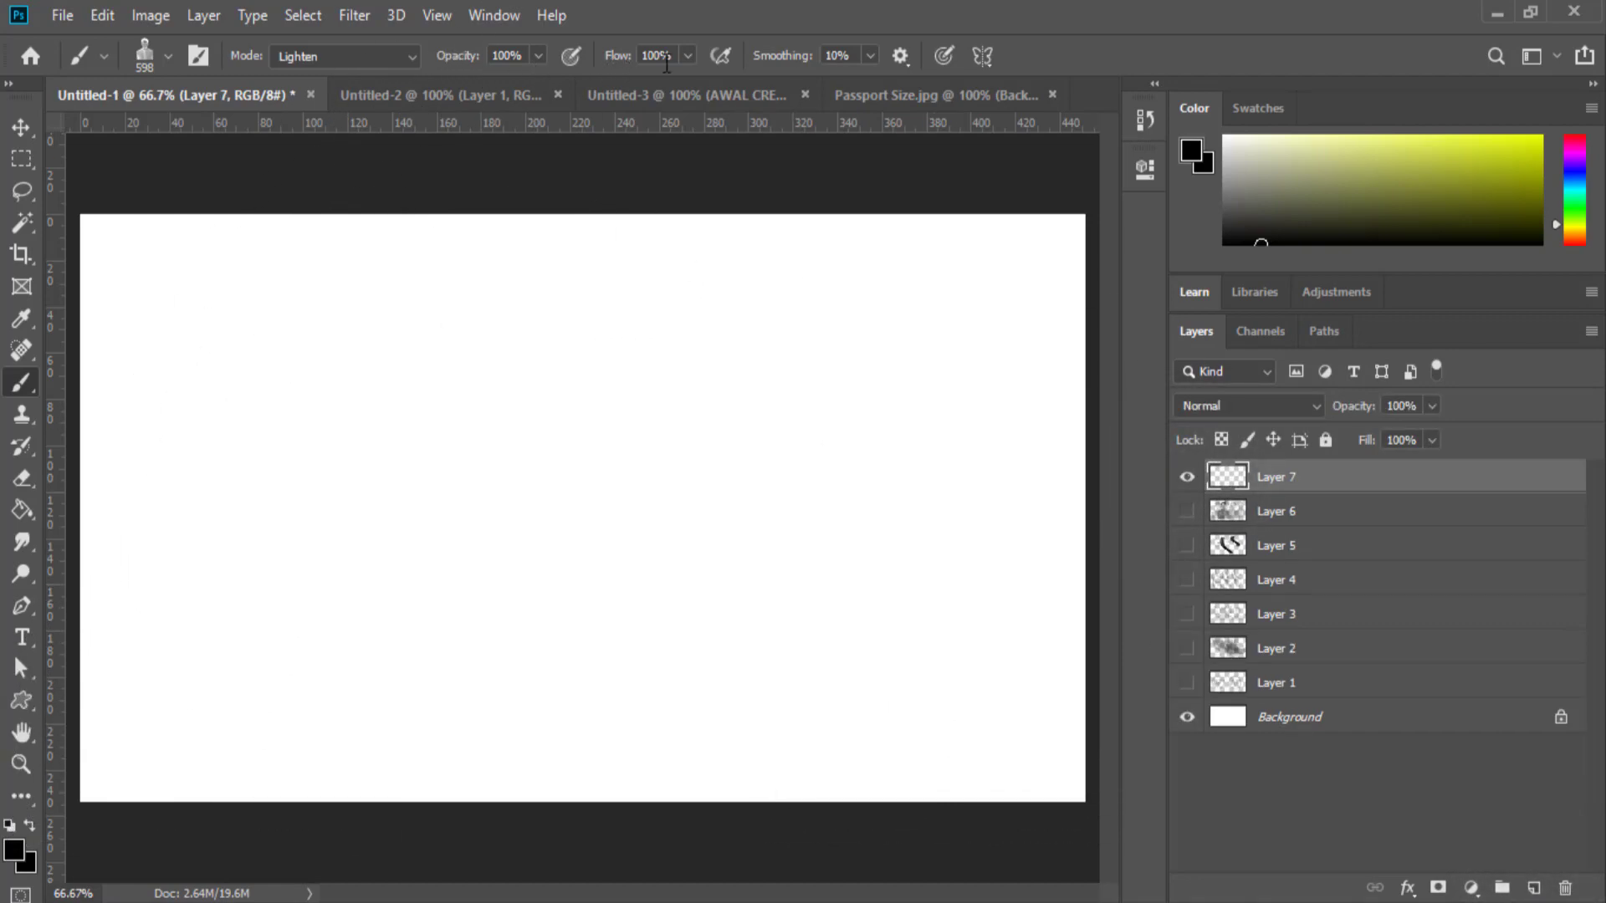
# Set the brush mode to Normal and stamp a grey portrait and a yellow (#eaff00) portrait.
pyautogui.click(409, 63)
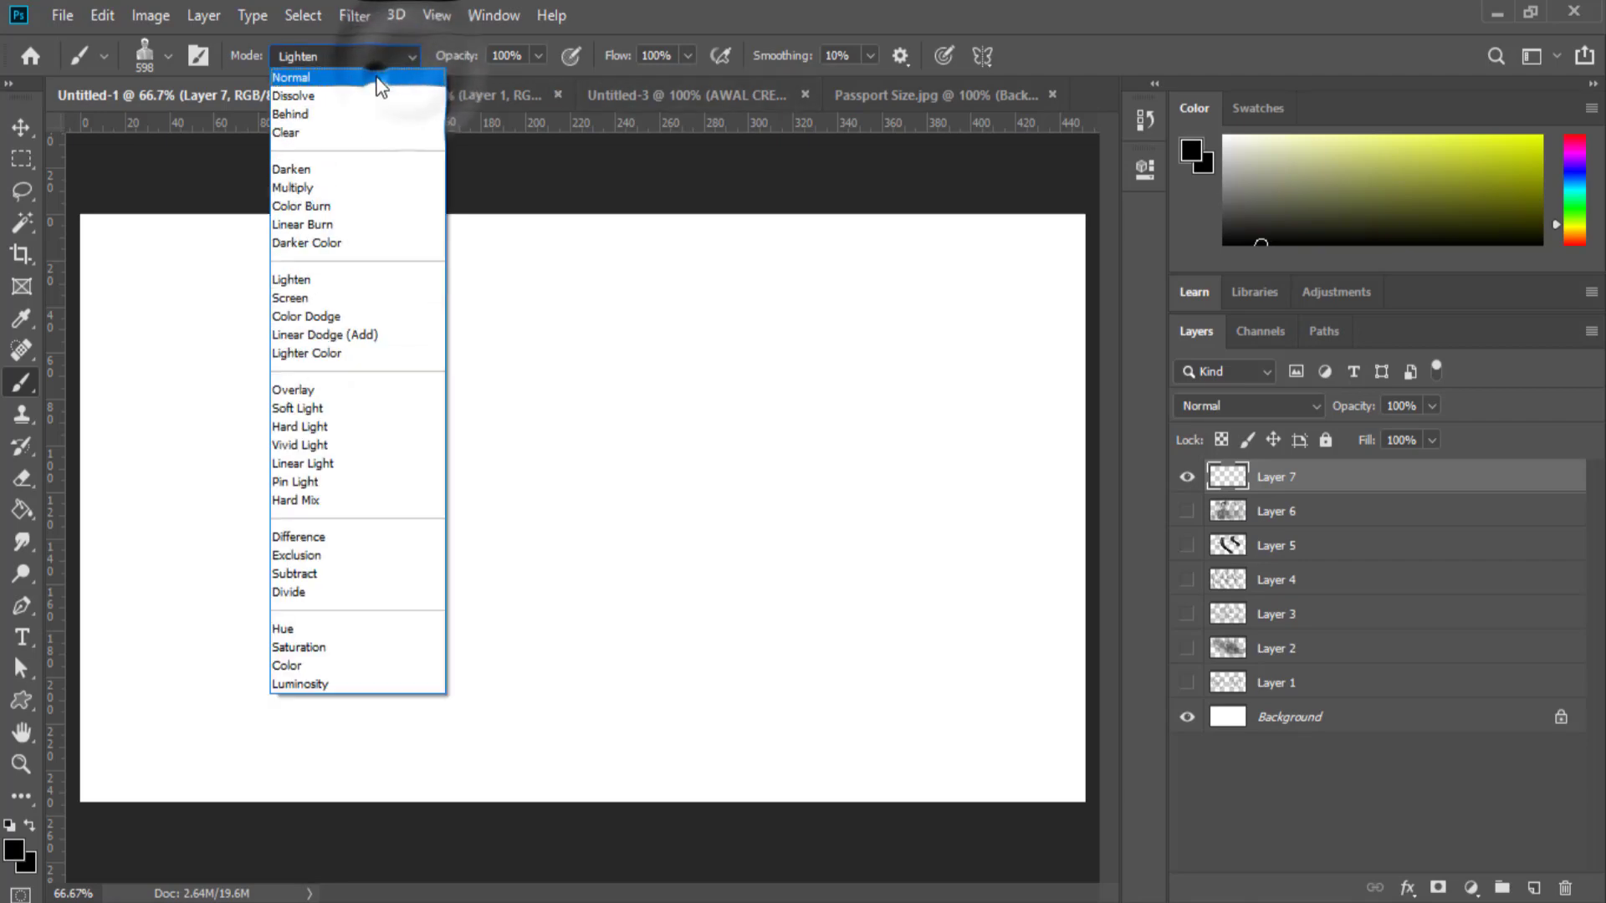
pyautogui.click(380, 84)
pyautogui.click(390, 478)
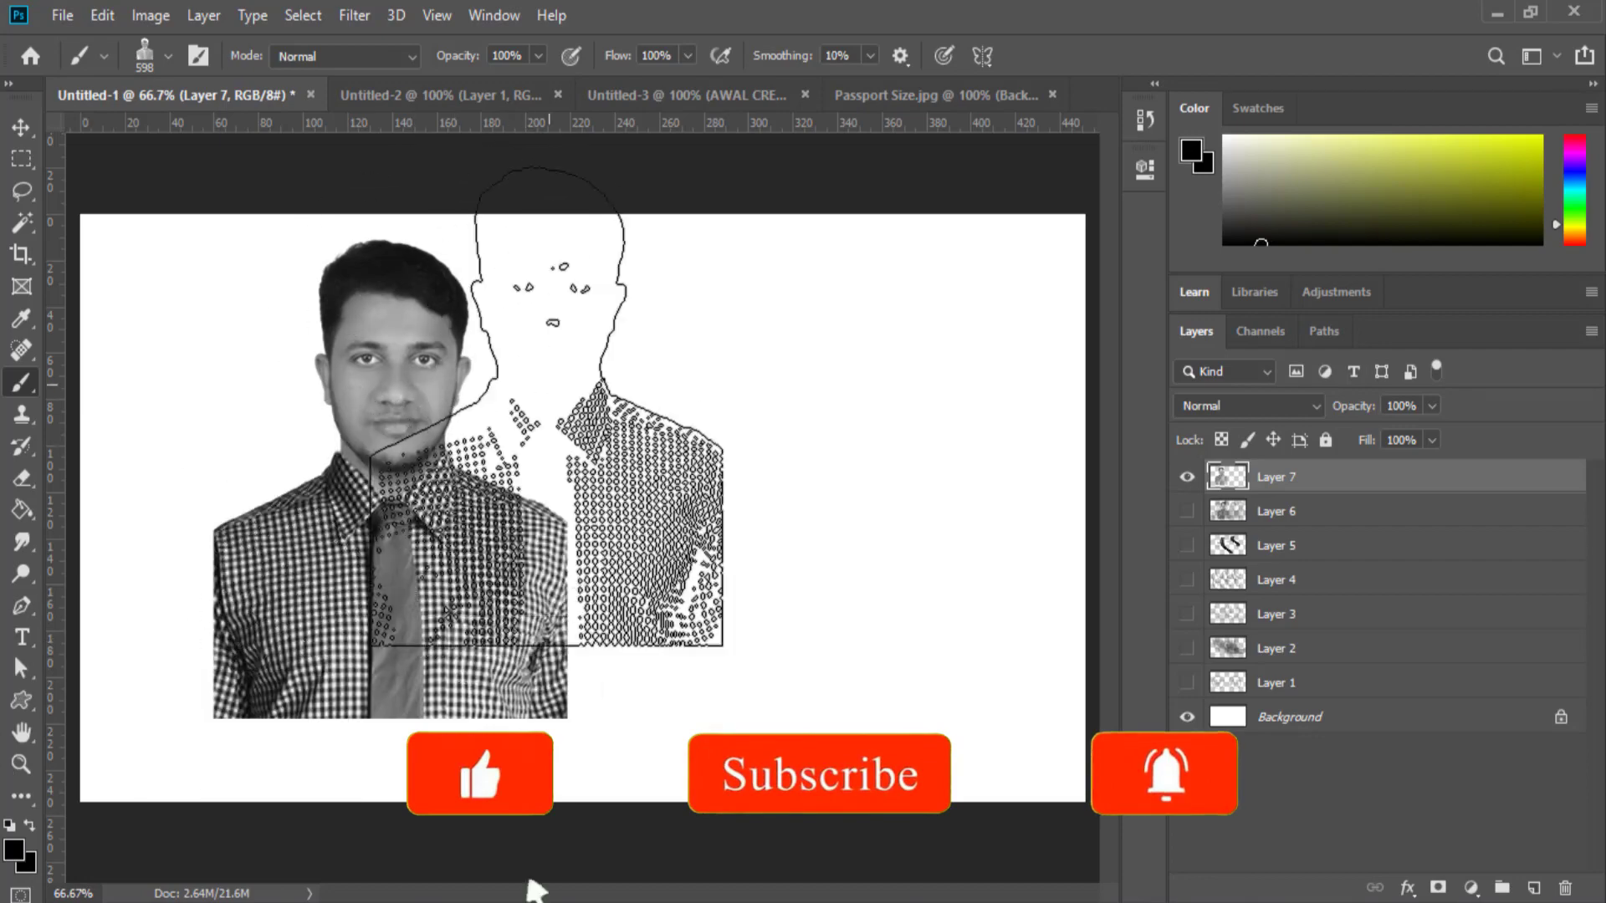
pyautogui.click(14, 849)
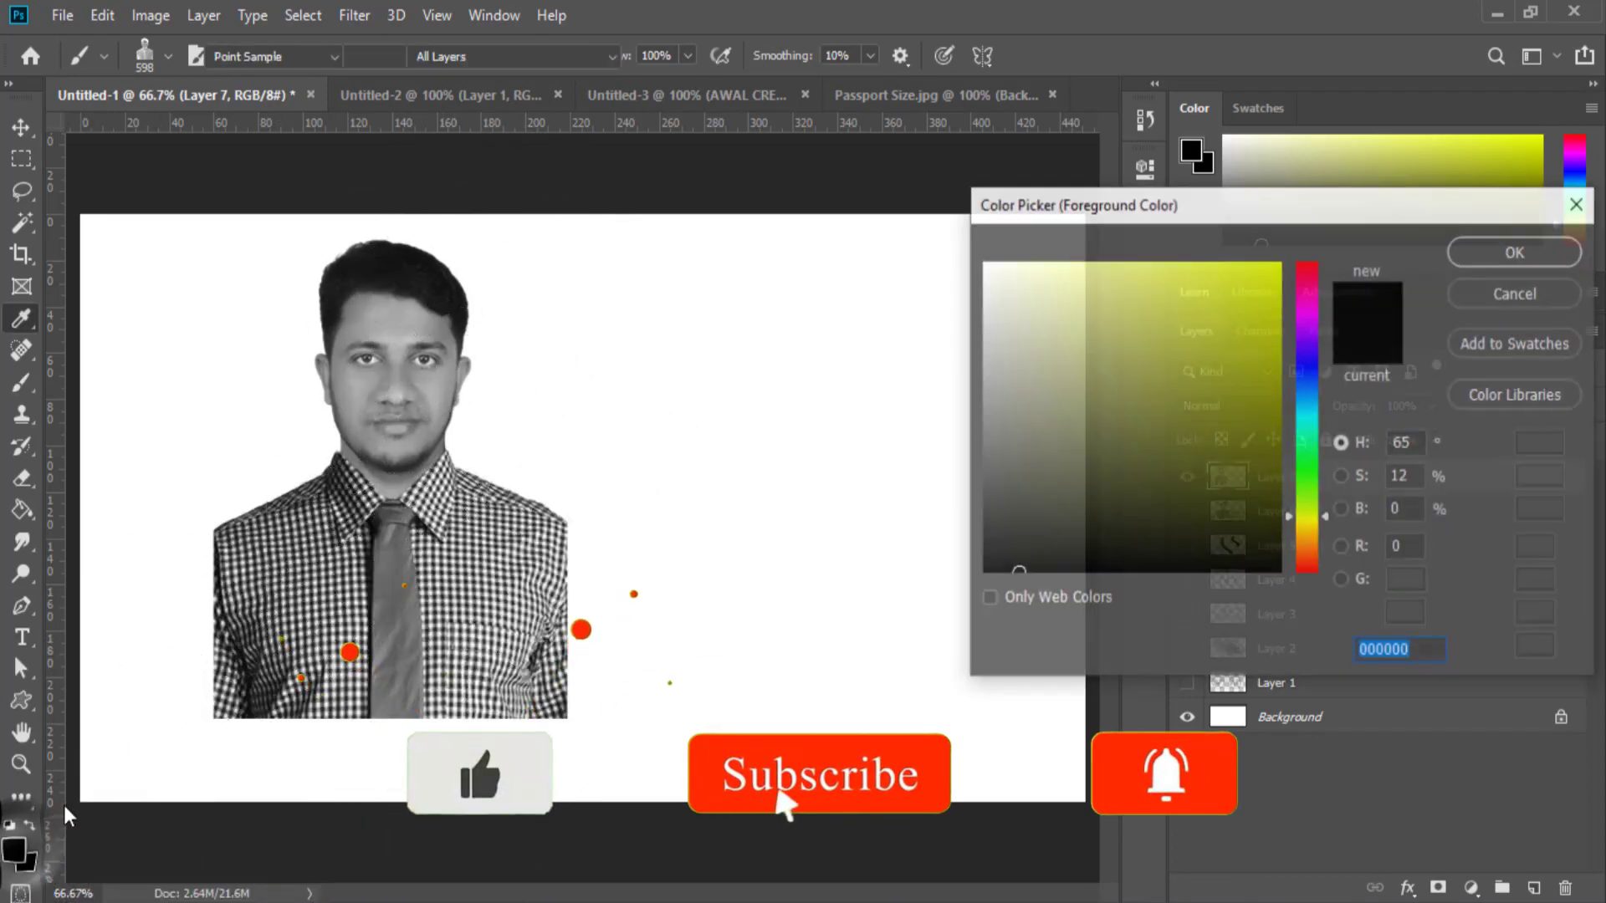
pyautogui.moveTo(1244, 316); pyautogui.dragTo(1278, 265)
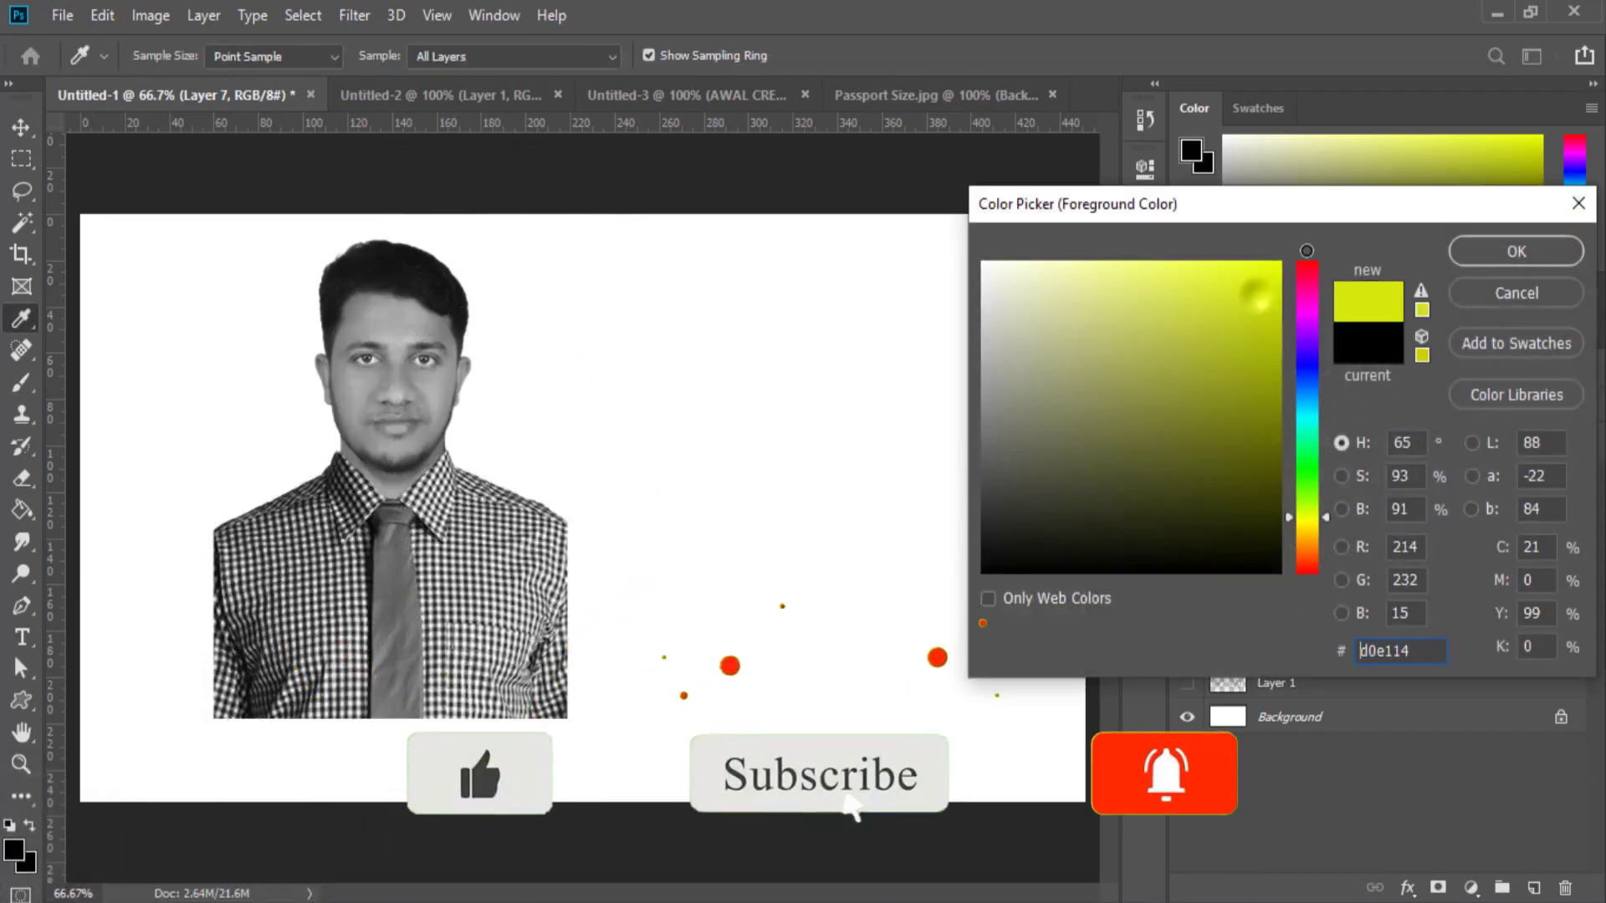
pyautogui.click(1514, 257)
pyautogui.click(816, 479)
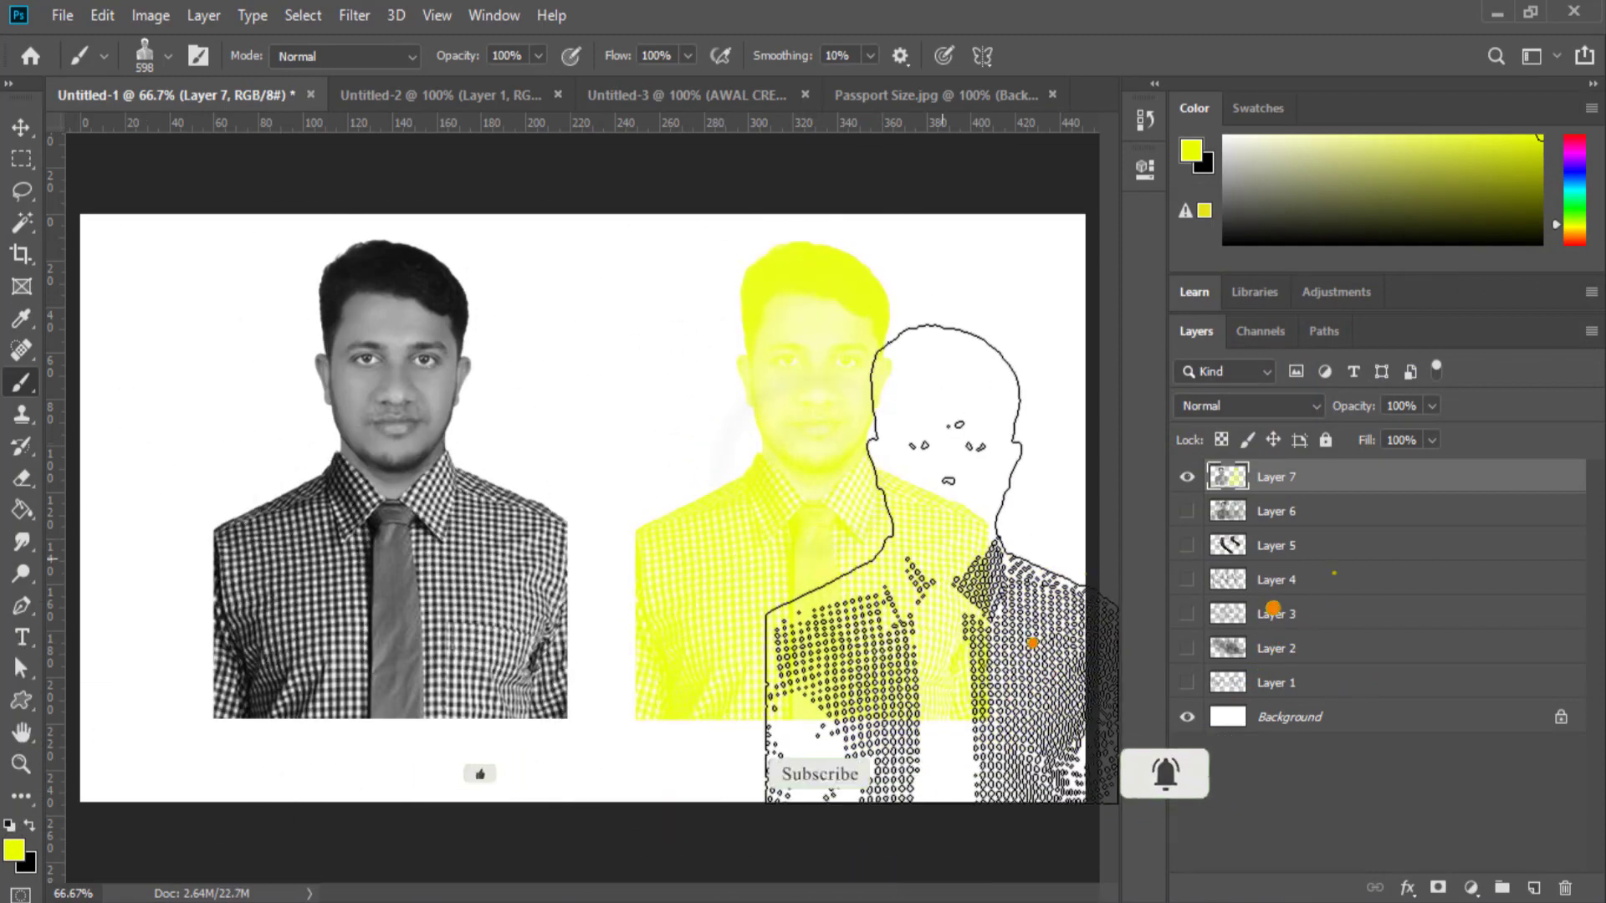
# Stamp a red portrait at the canvas centre, then hide Layer 7.
pyautogui.click(13, 852)
pyautogui.moveTo(1308, 303); pyautogui.dragTo(1313, 269)
pyautogui.click(1504, 259)
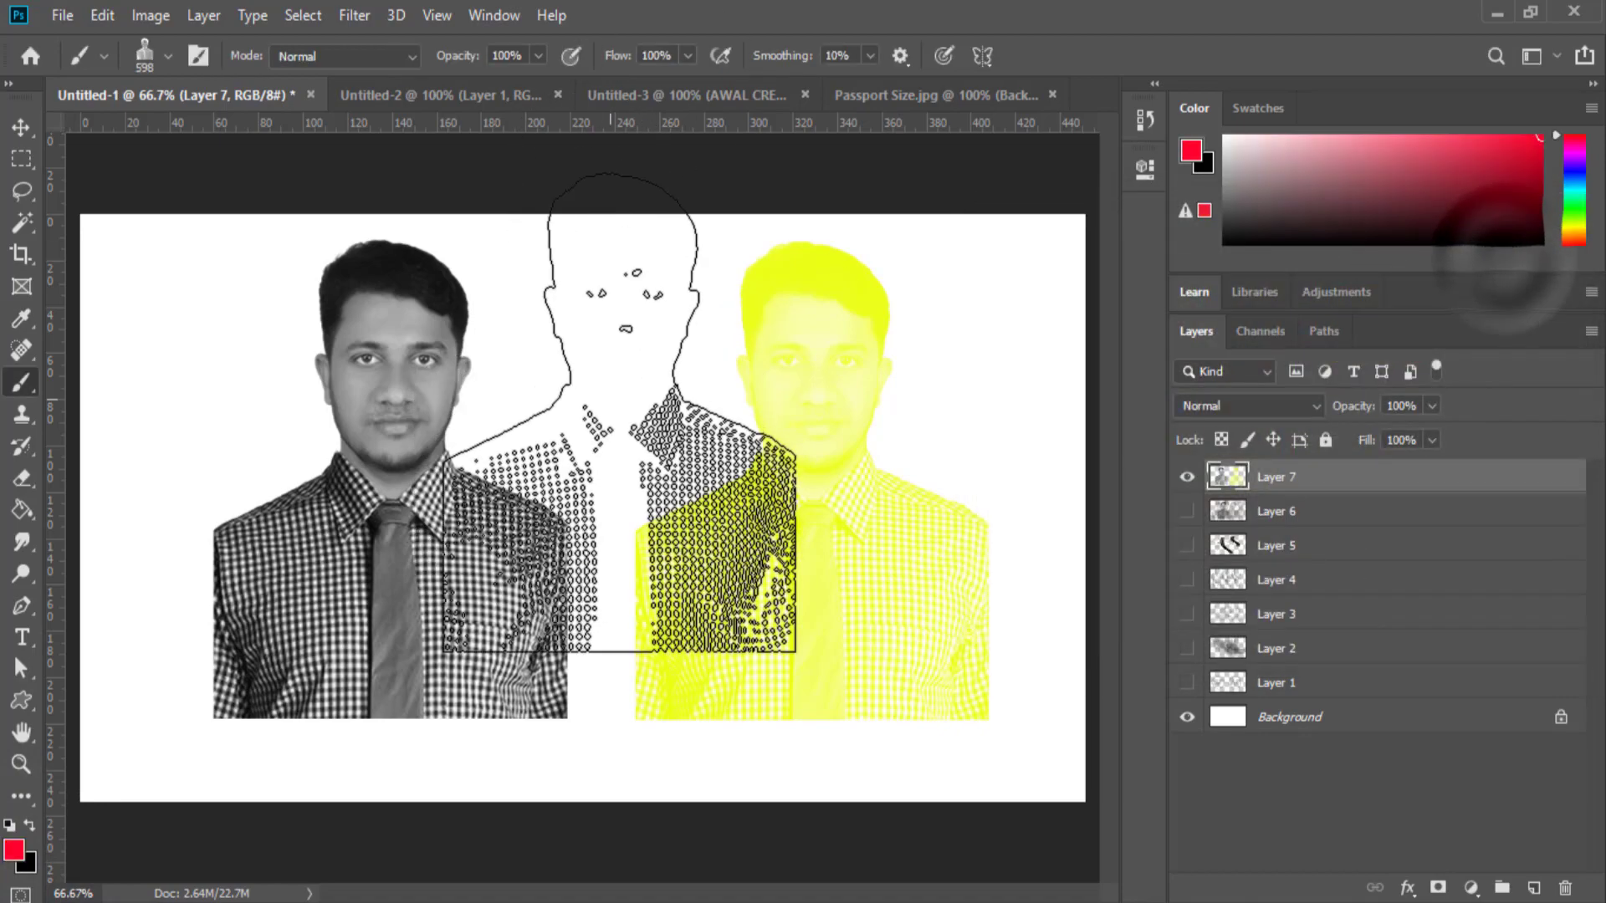
pyautogui.click(589, 467)
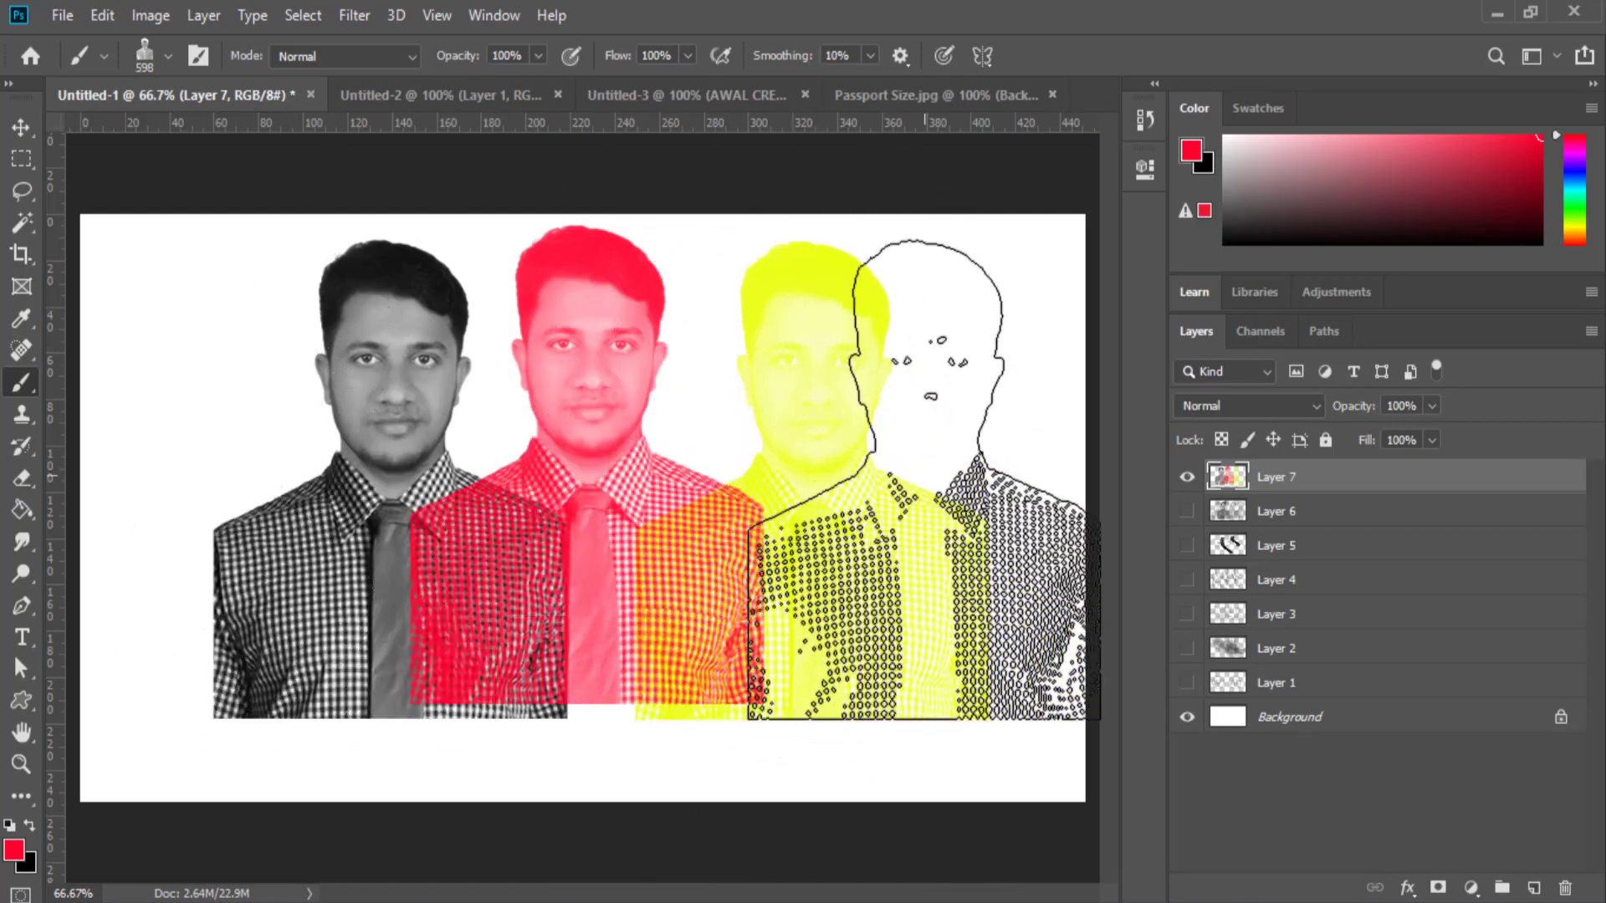
pyautogui.click(1187, 478)
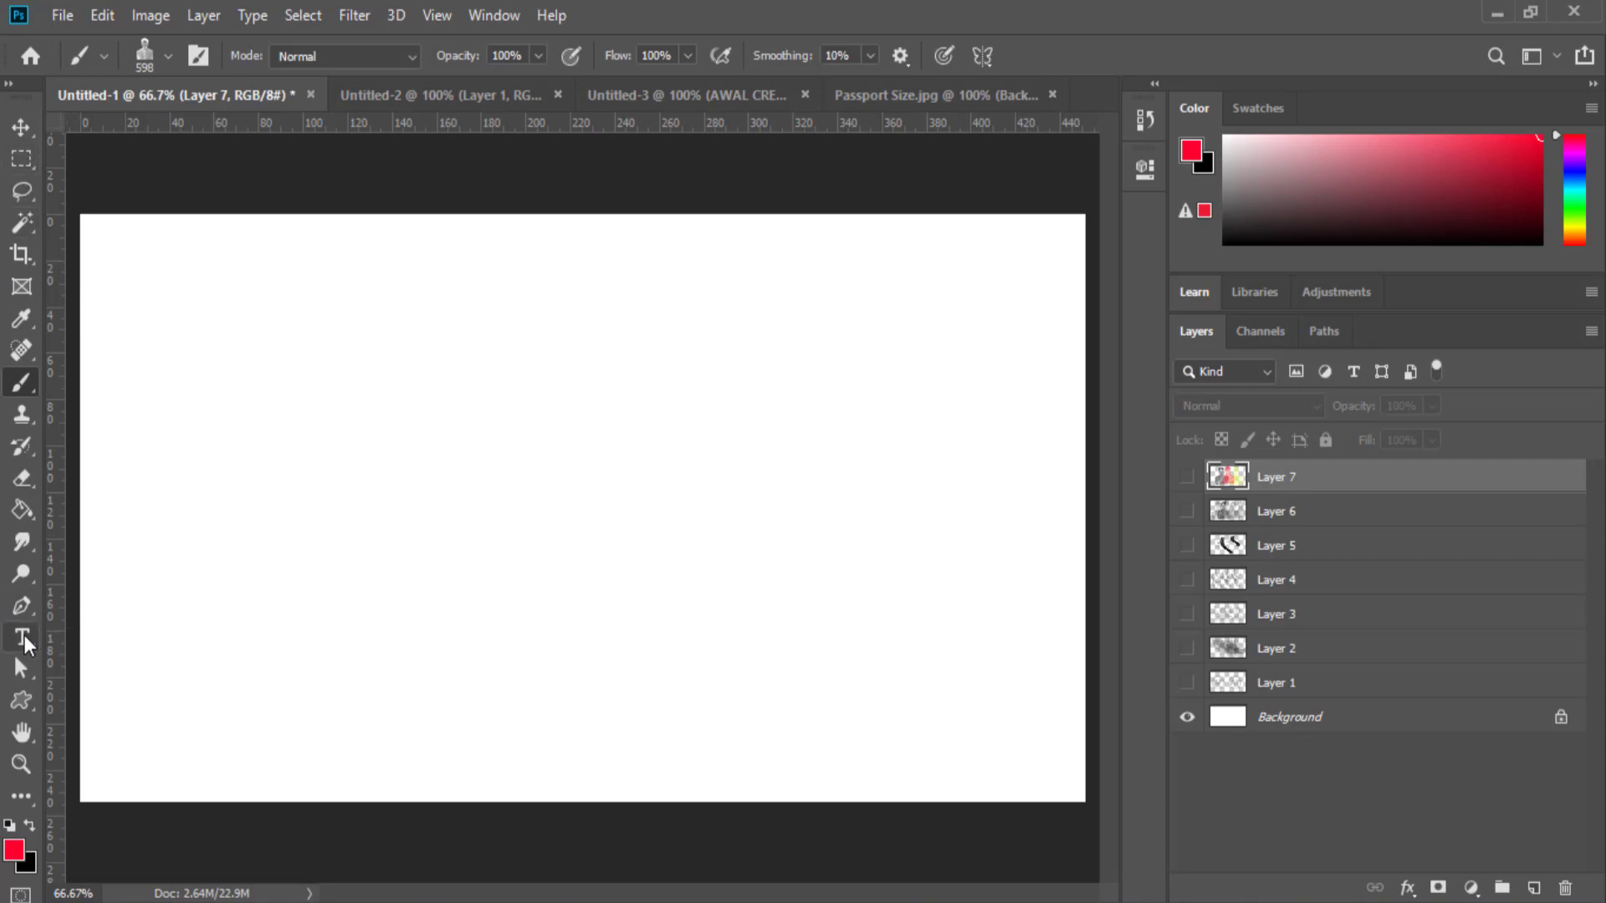
# Draw a red rectangle across the canvas middle and move it up and left.
pyautogui.moveTo(22, 710); pyautogui.dragTo(89, 703)
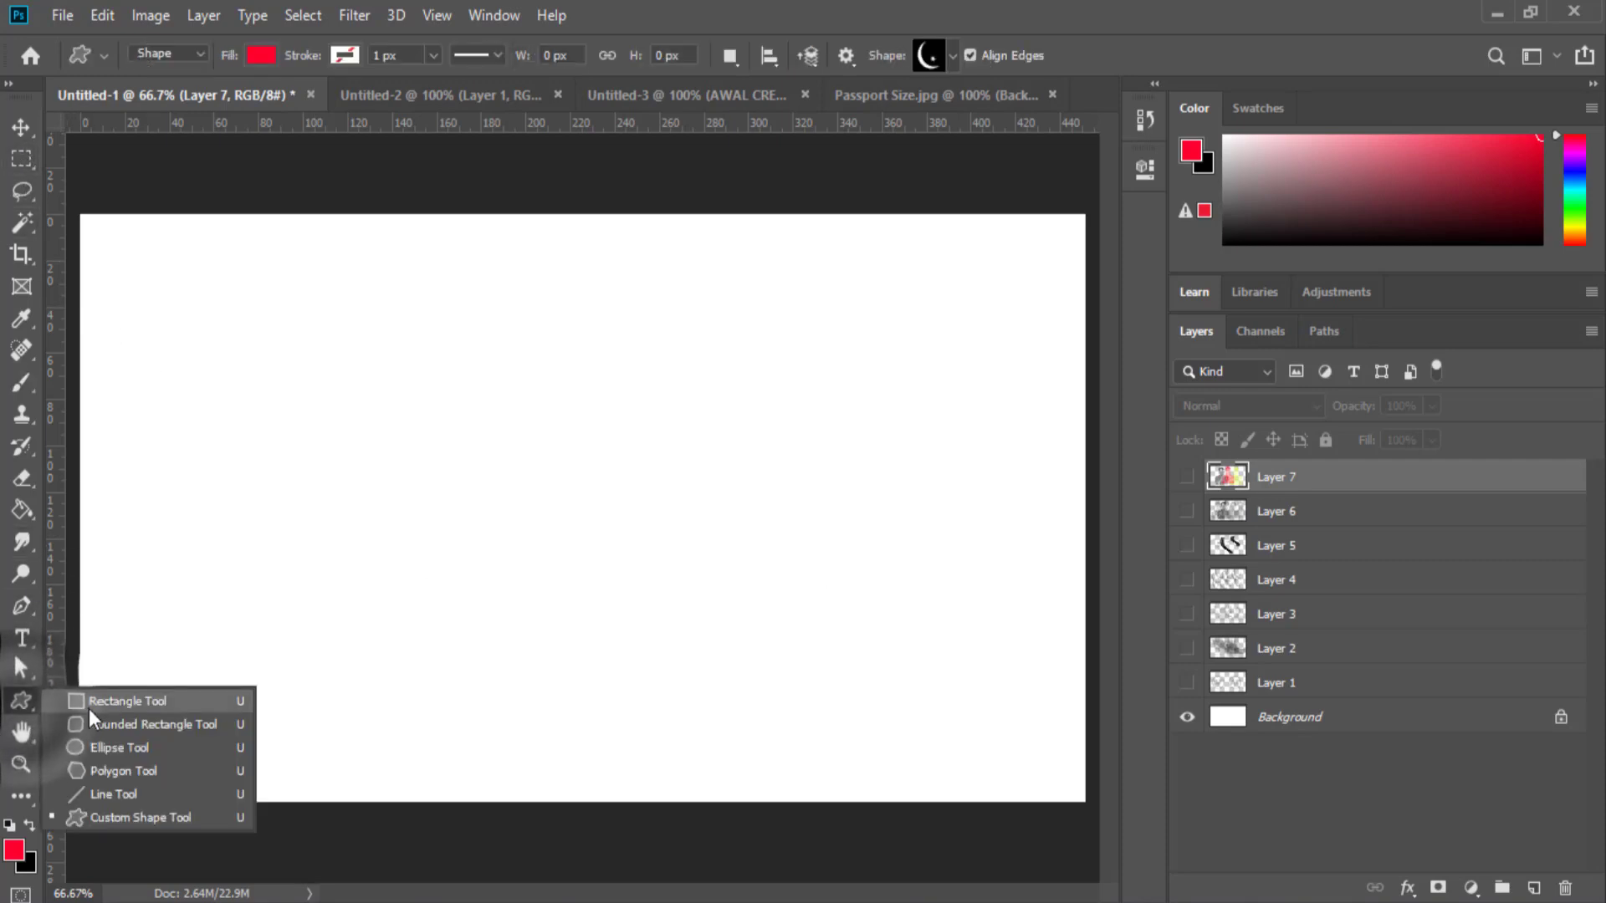
pyautogui.moveTo(288, 399)
pyautogui.mouseDown()
pyautogui.moveTo(730, 674)
pyautogui.moveTo(891, 707)
pyautogui.mouseUp()
pyautogui.click(1077, 159)
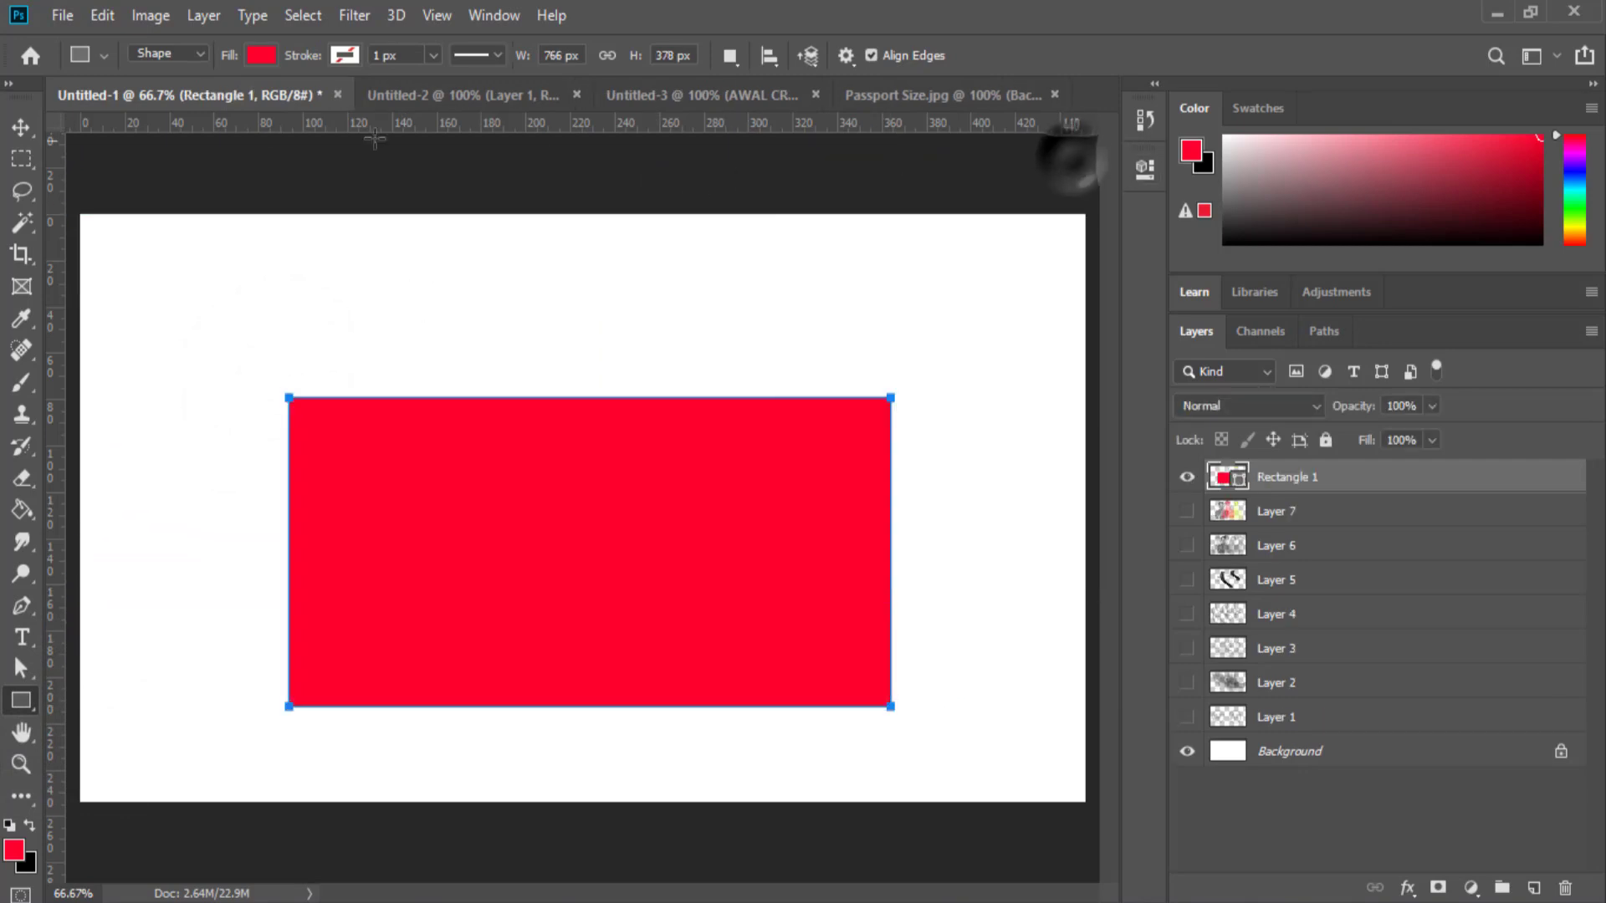
pyautogui.click(20, 127)
pyautogui.moveTo(442, 499)
pyautogui.mouseDown()
pyautogui.moveTo(404, 404)
pyautogui.moveTo(399, 439)
pyautogui.mouseUp()
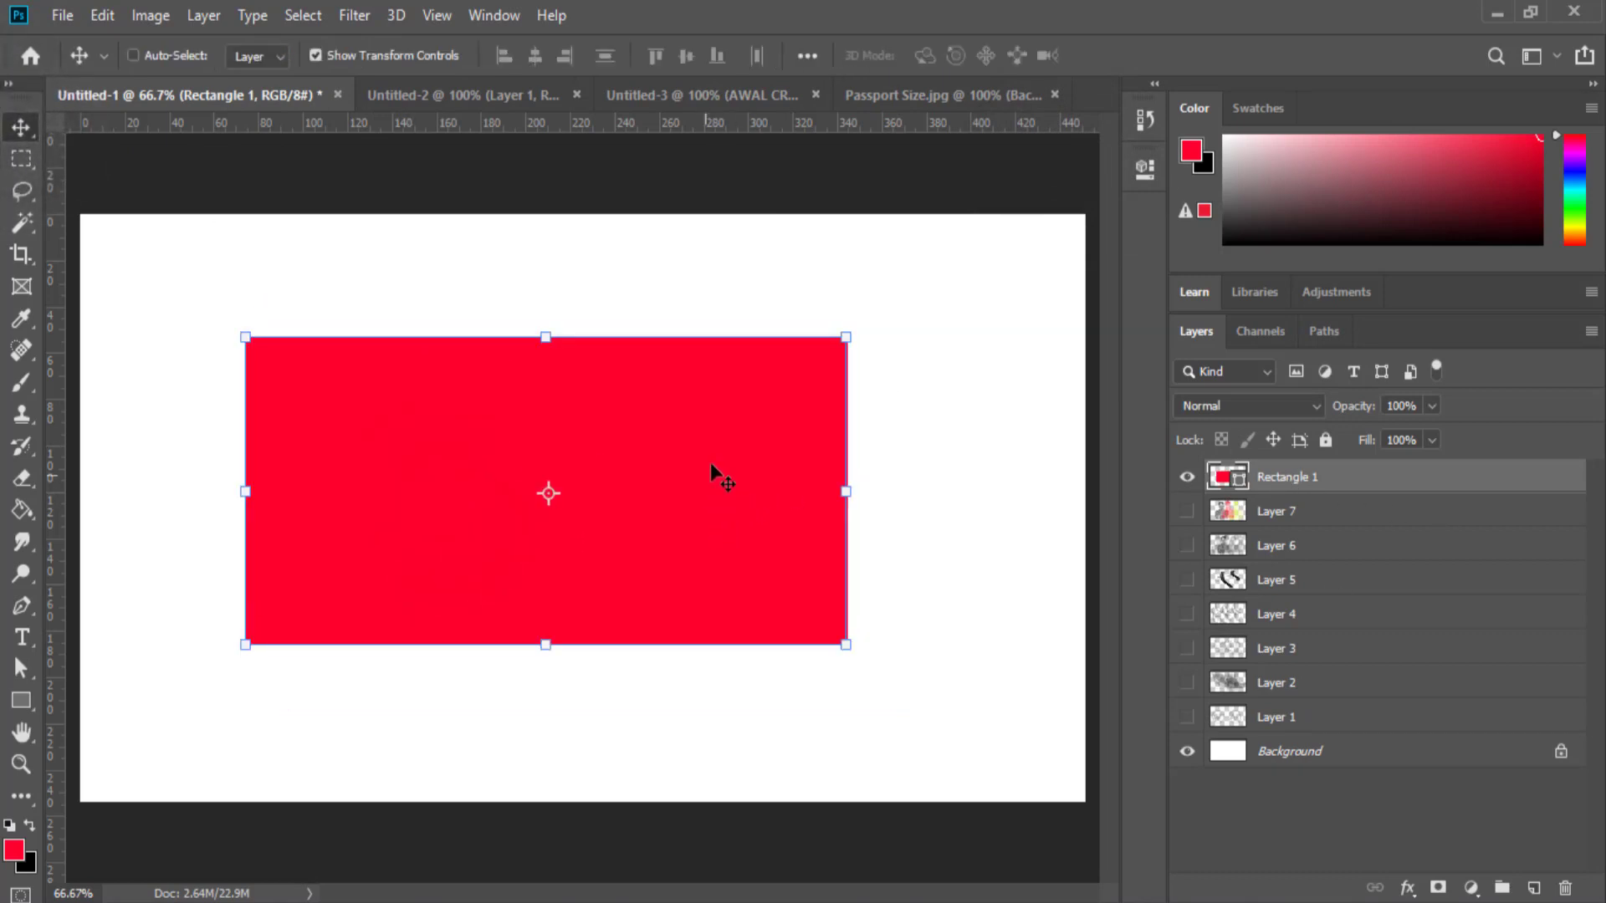
# Set the rectangle's Shape fill to the newly made calligraphy text pattern.
pyautogui.click(20, 711)
pyautogui.click(207, 52)
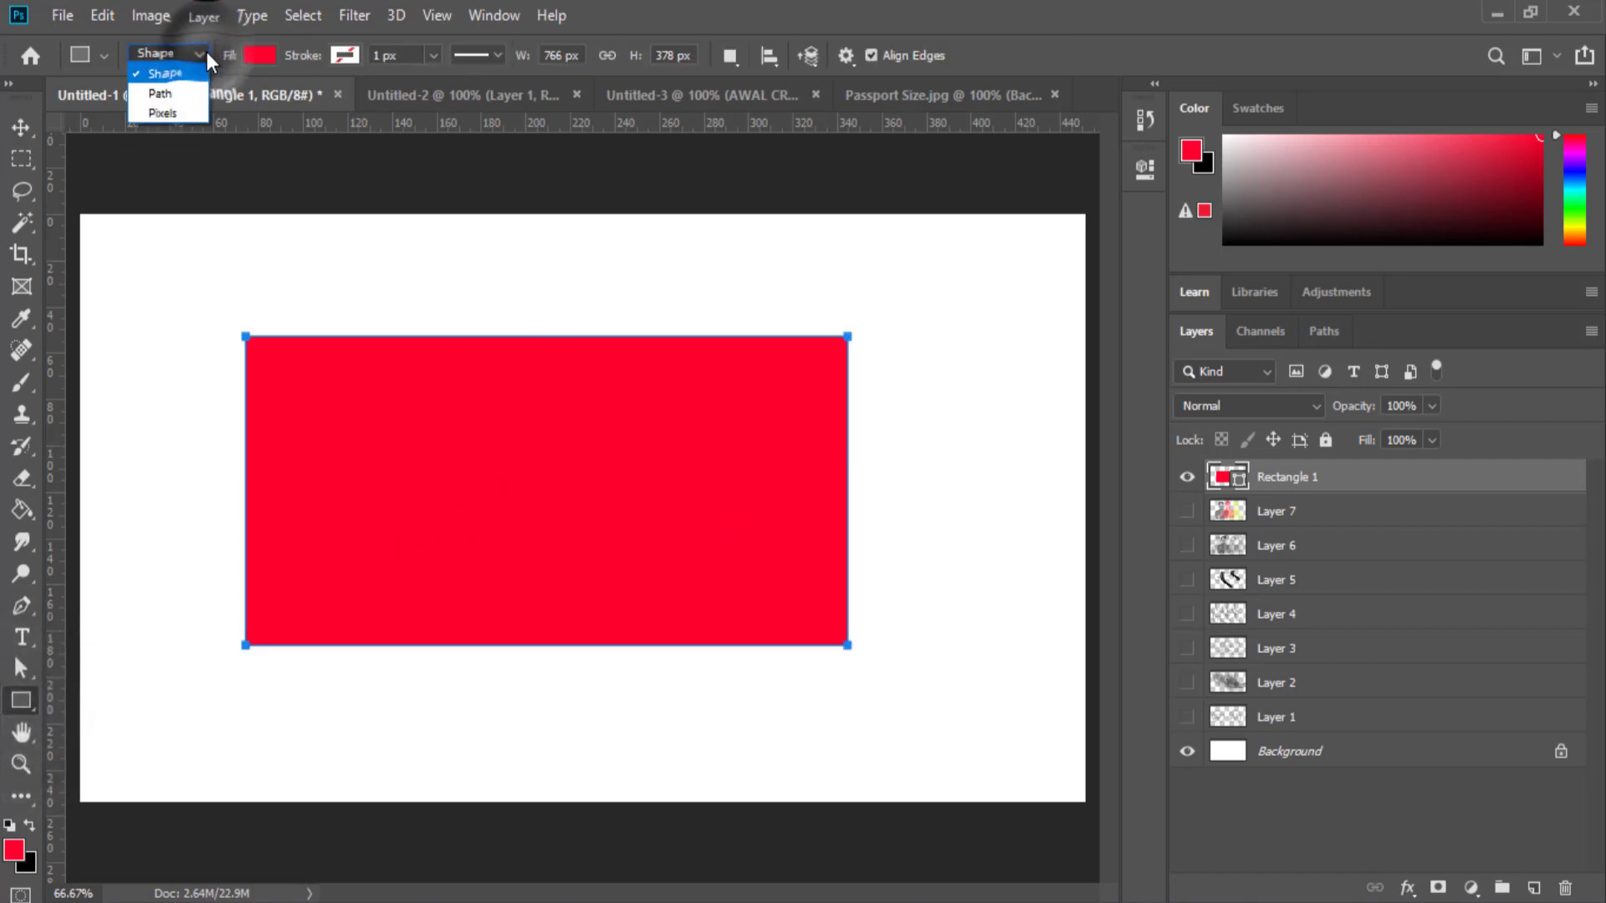
pyautogui.click(207, 52)
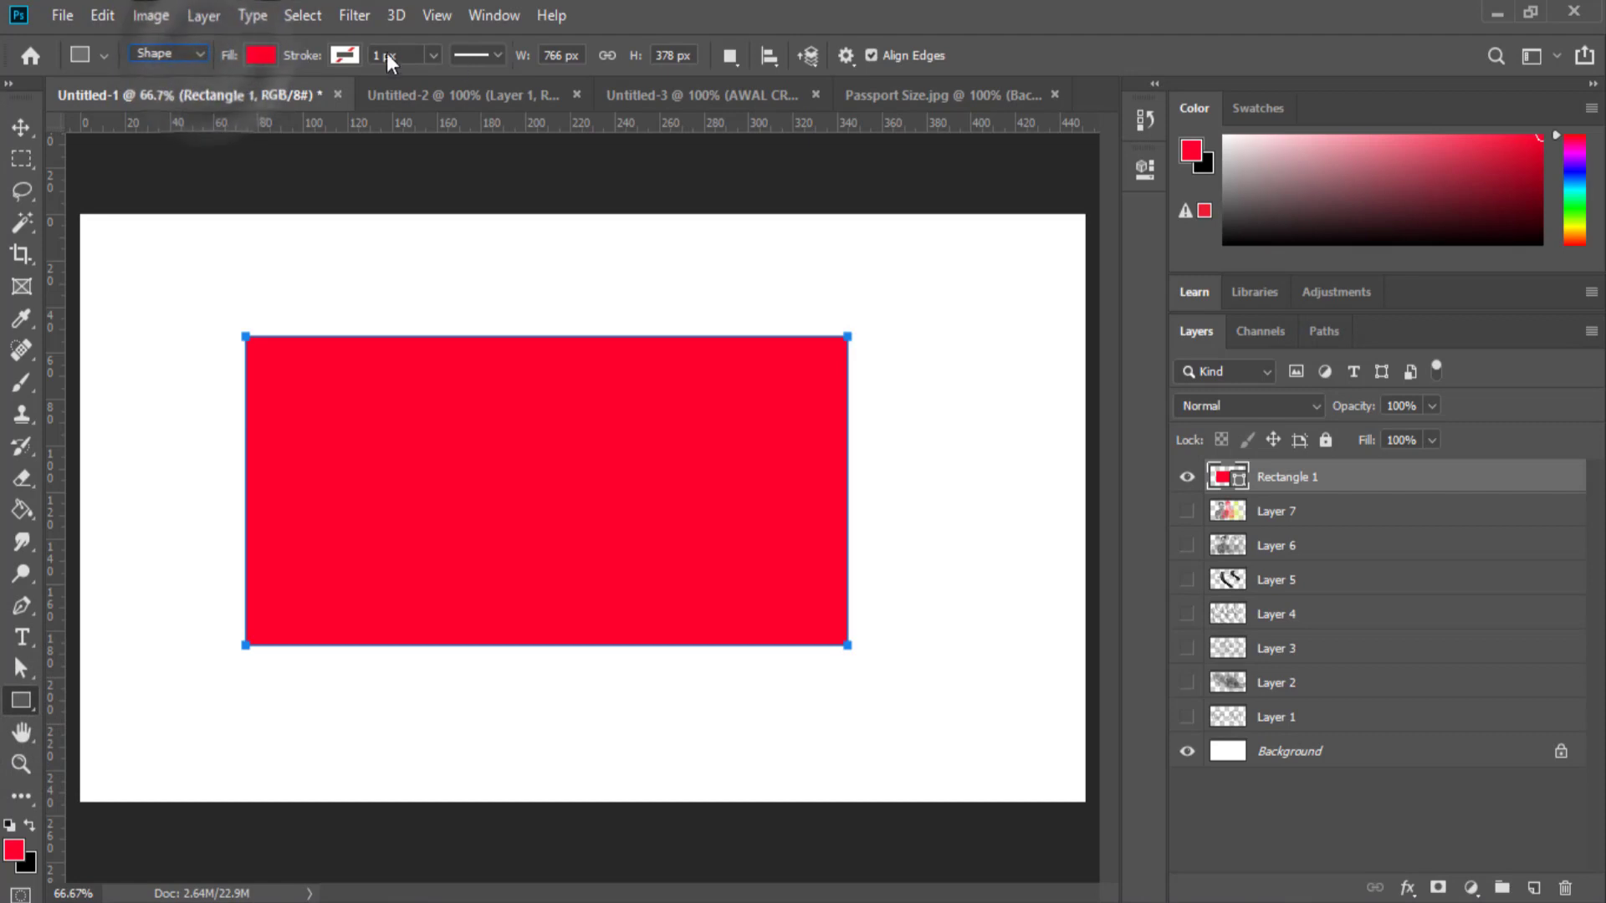
pyautogui.click(268, 52)
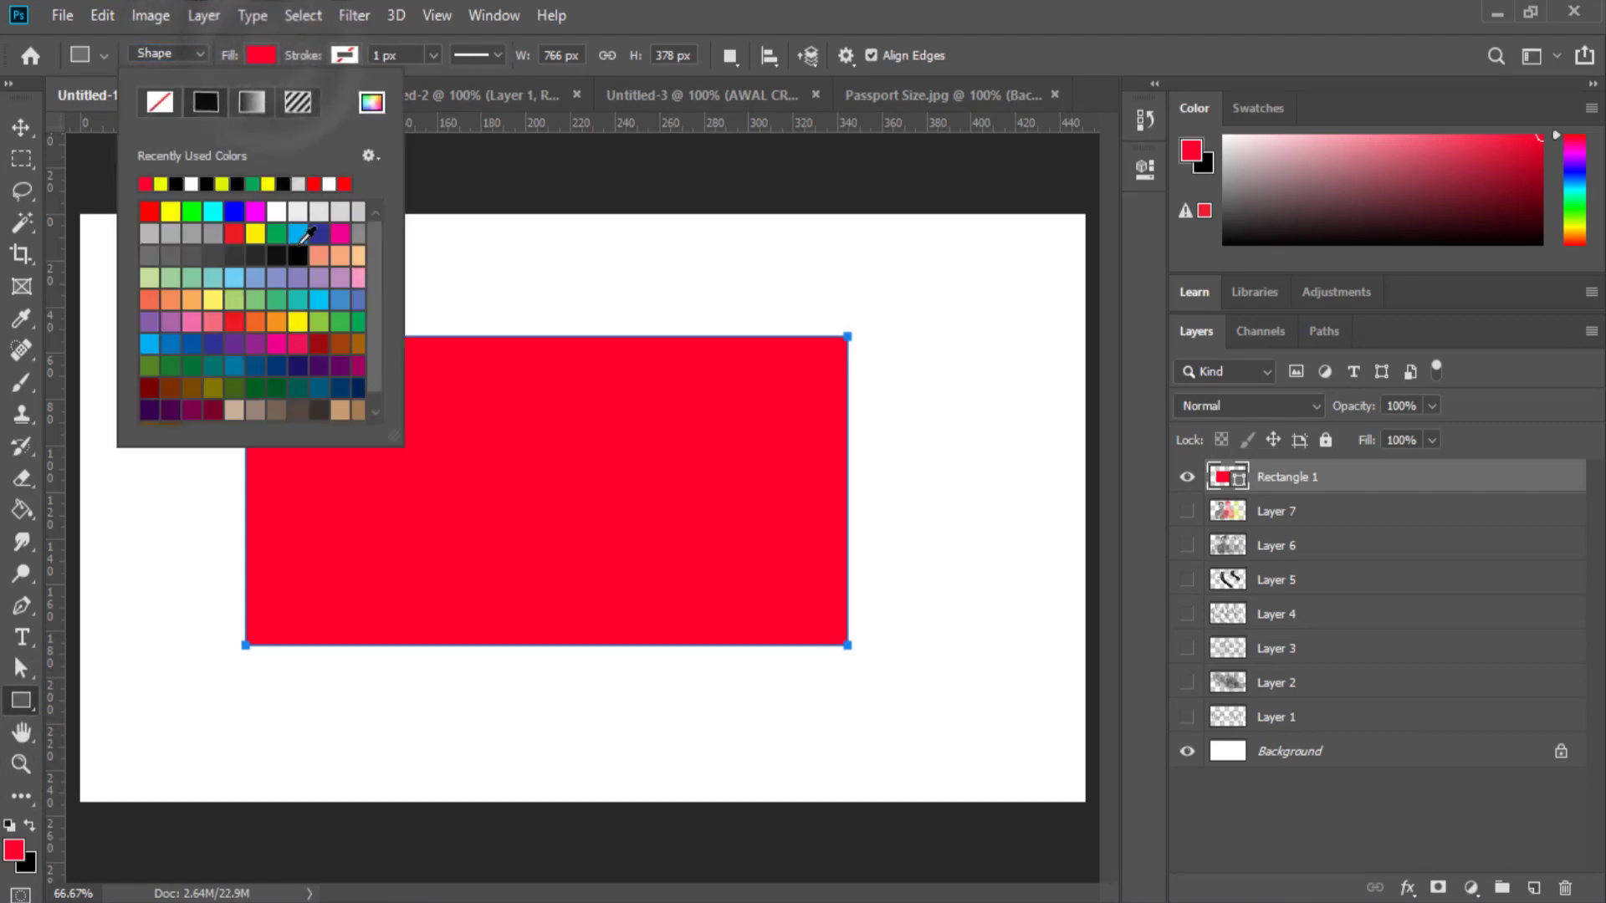
pyautogui.click(304, 98)
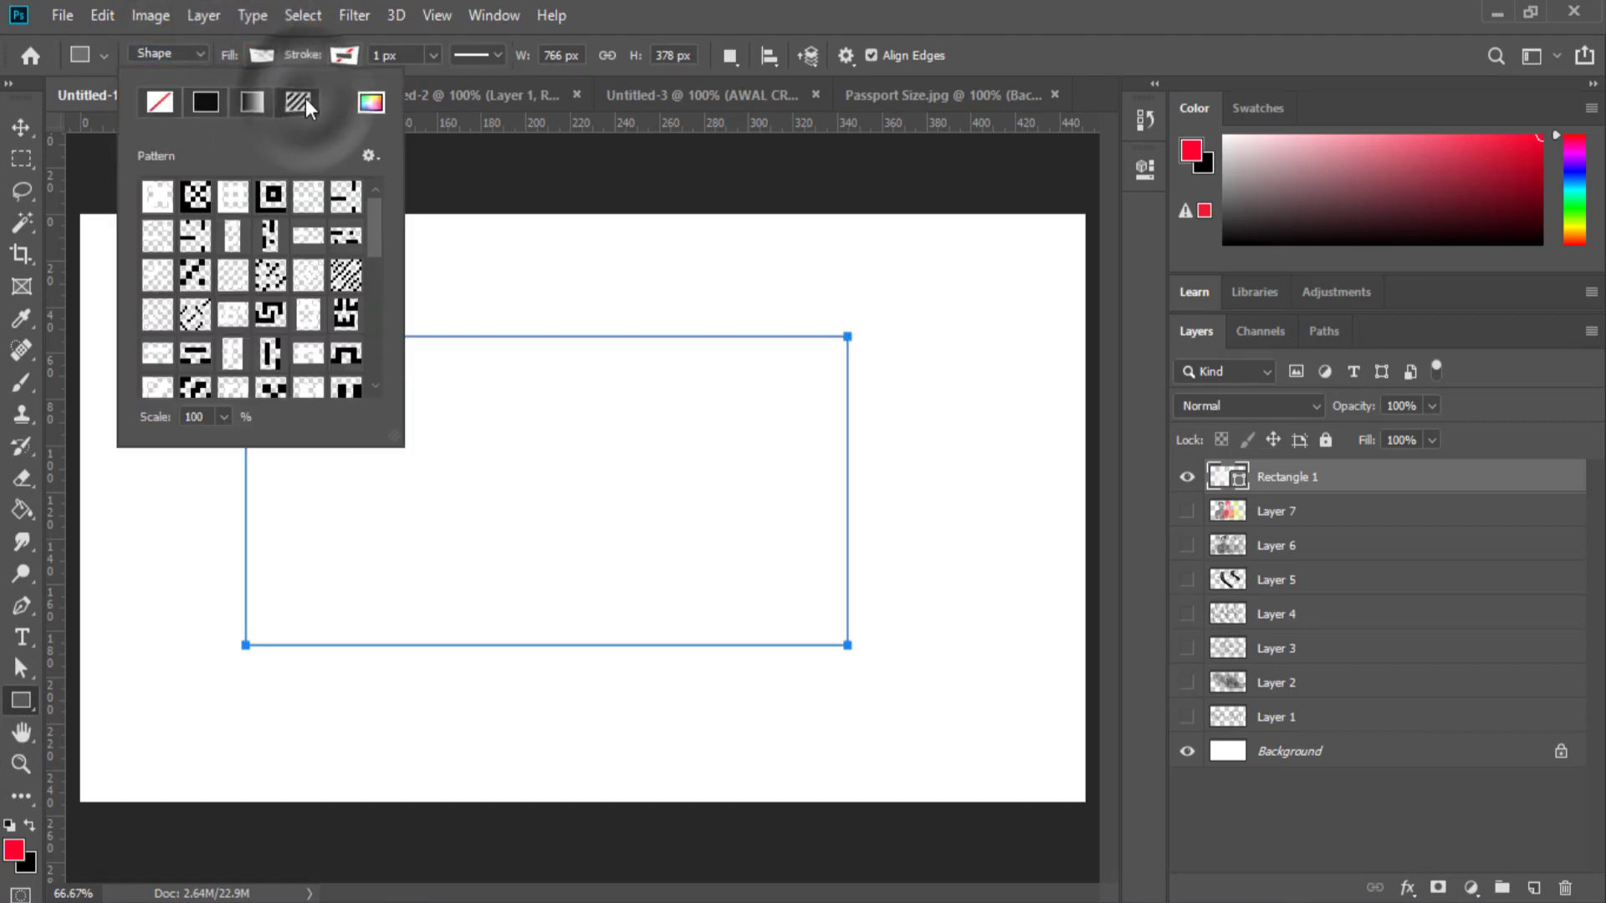
pyautogui.moveTo(375, 219); pyautogui.dragTo(378, 375)
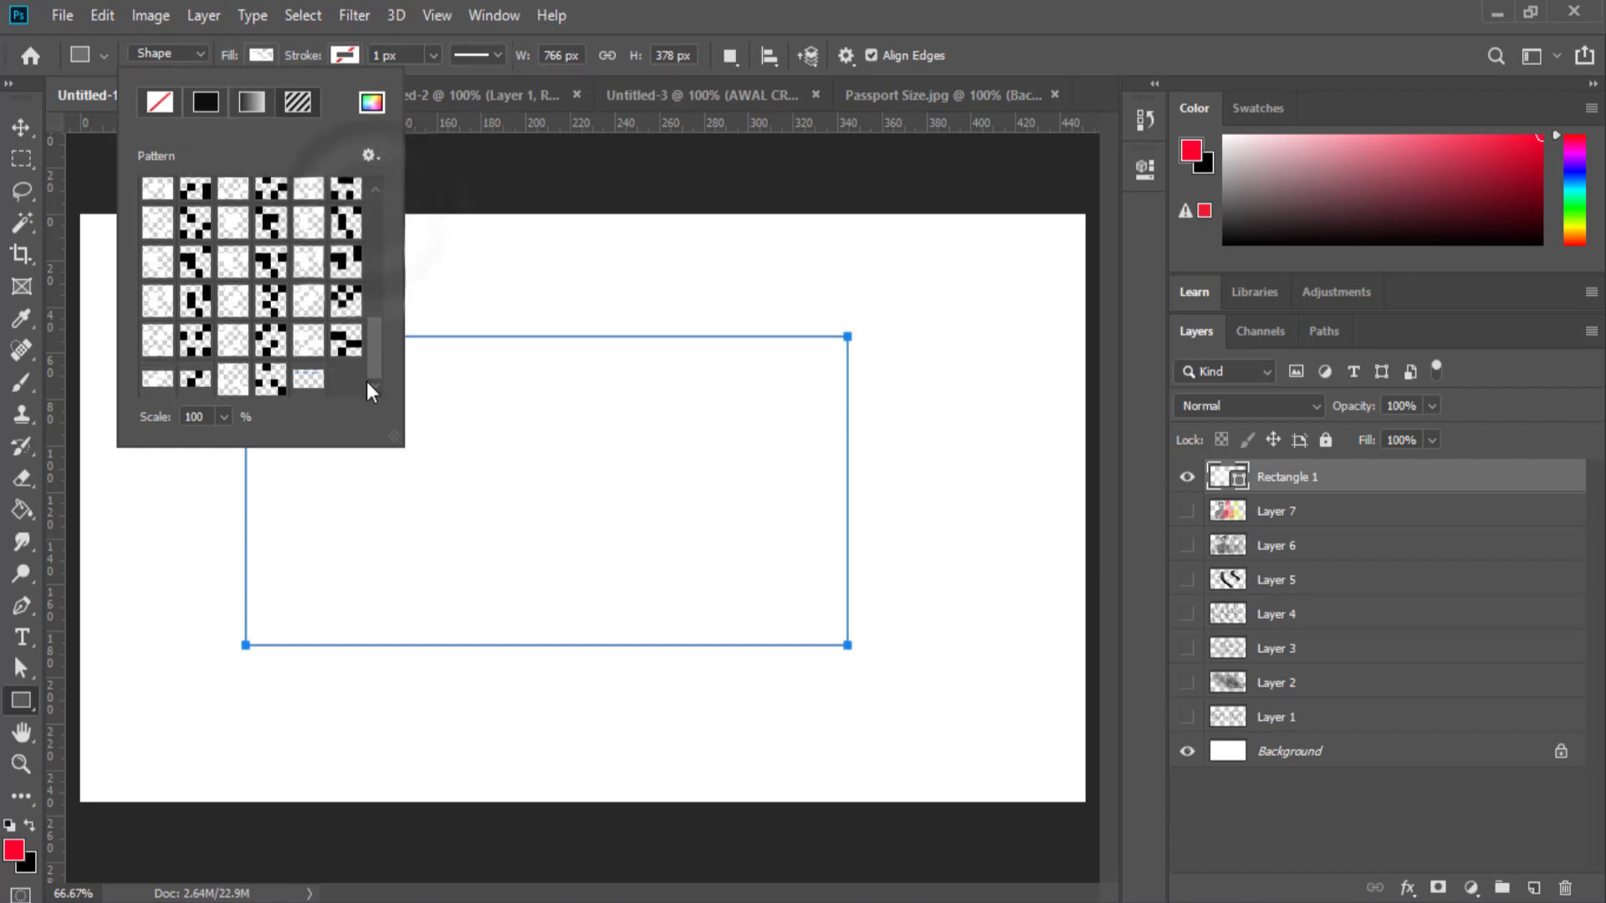
pyautogui.click(314, 381)
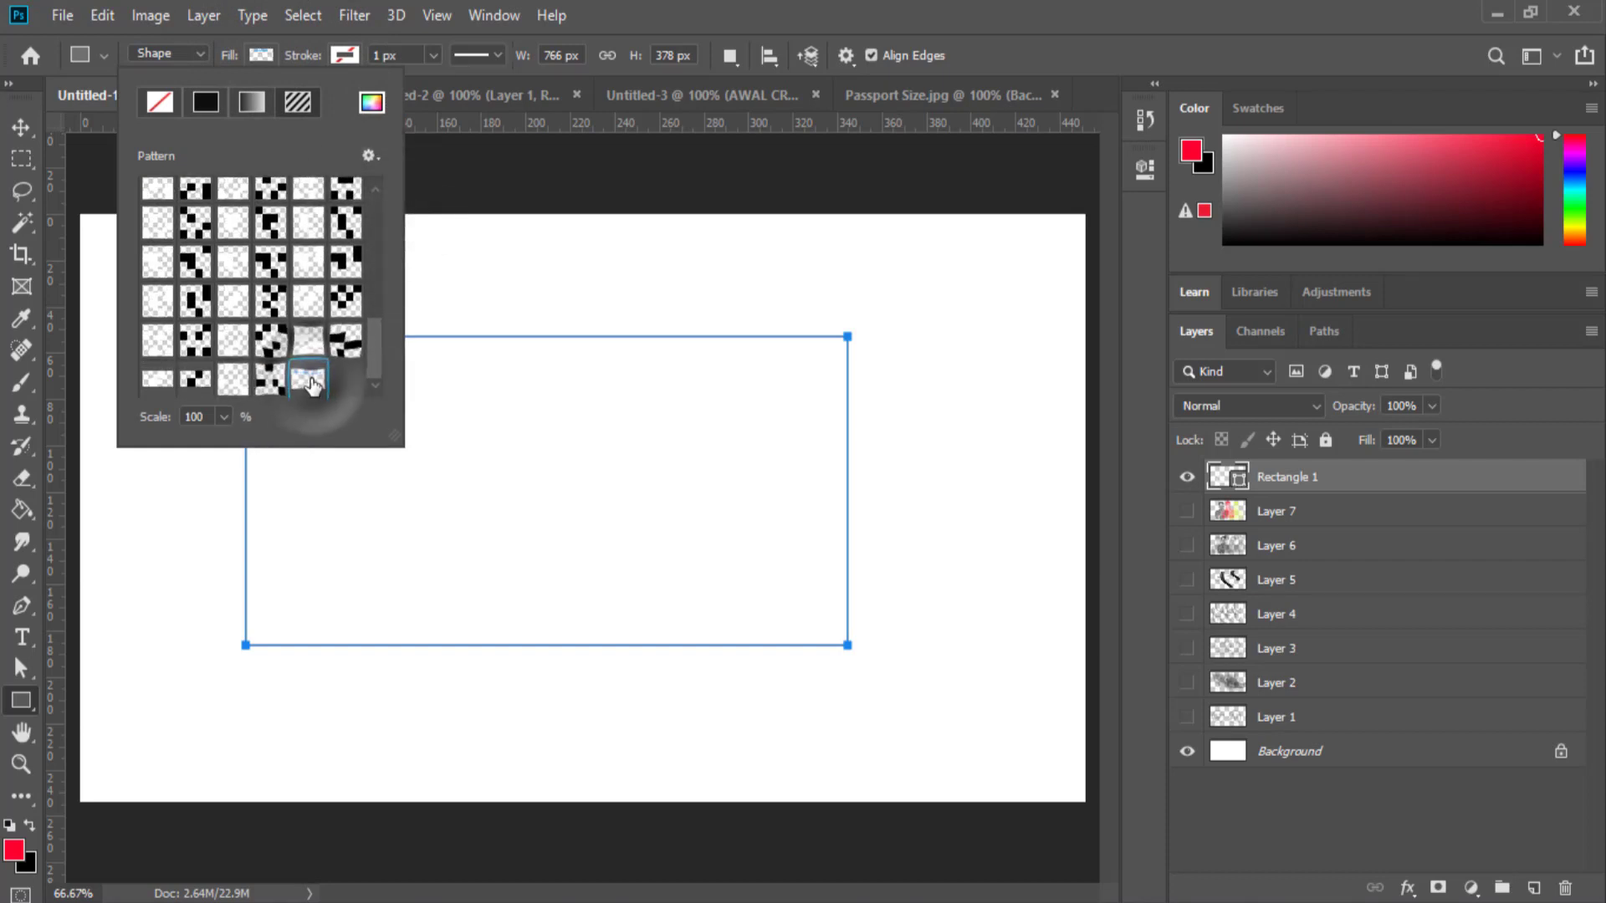
# Adjust the text pattern's scale to 56%, then 23%, finishing at 1%.
pyautogui.click(224, 417)
pyautogui.moveTo(228, 445); pyautogui.dragTo(208, 454)
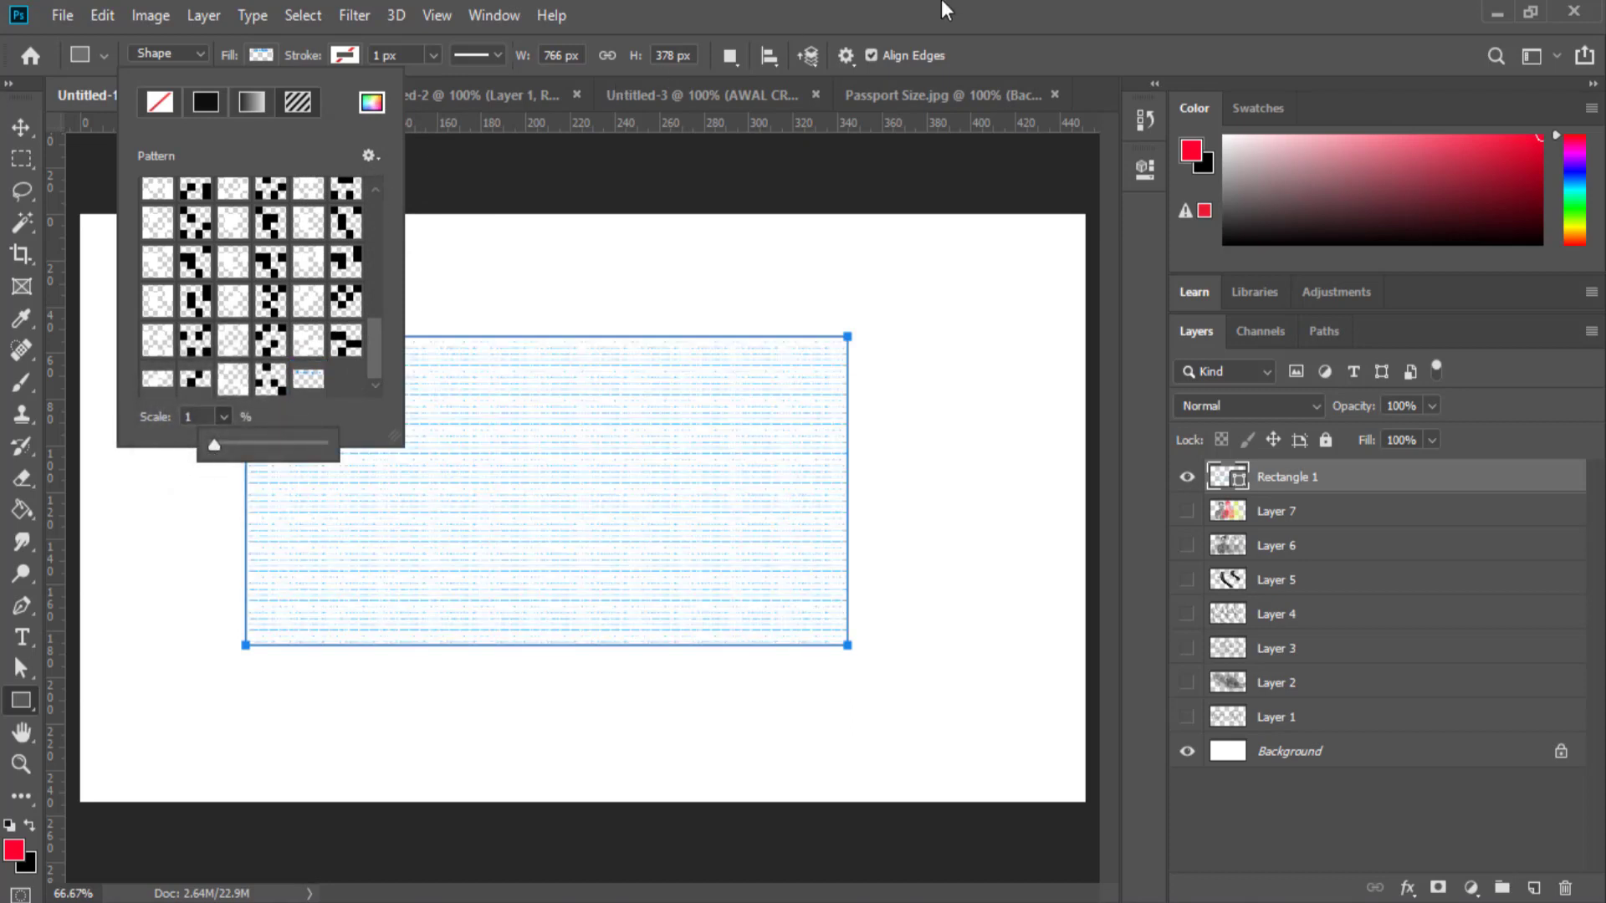
pyautogui.press('Return')
pyautogui.press('Return')
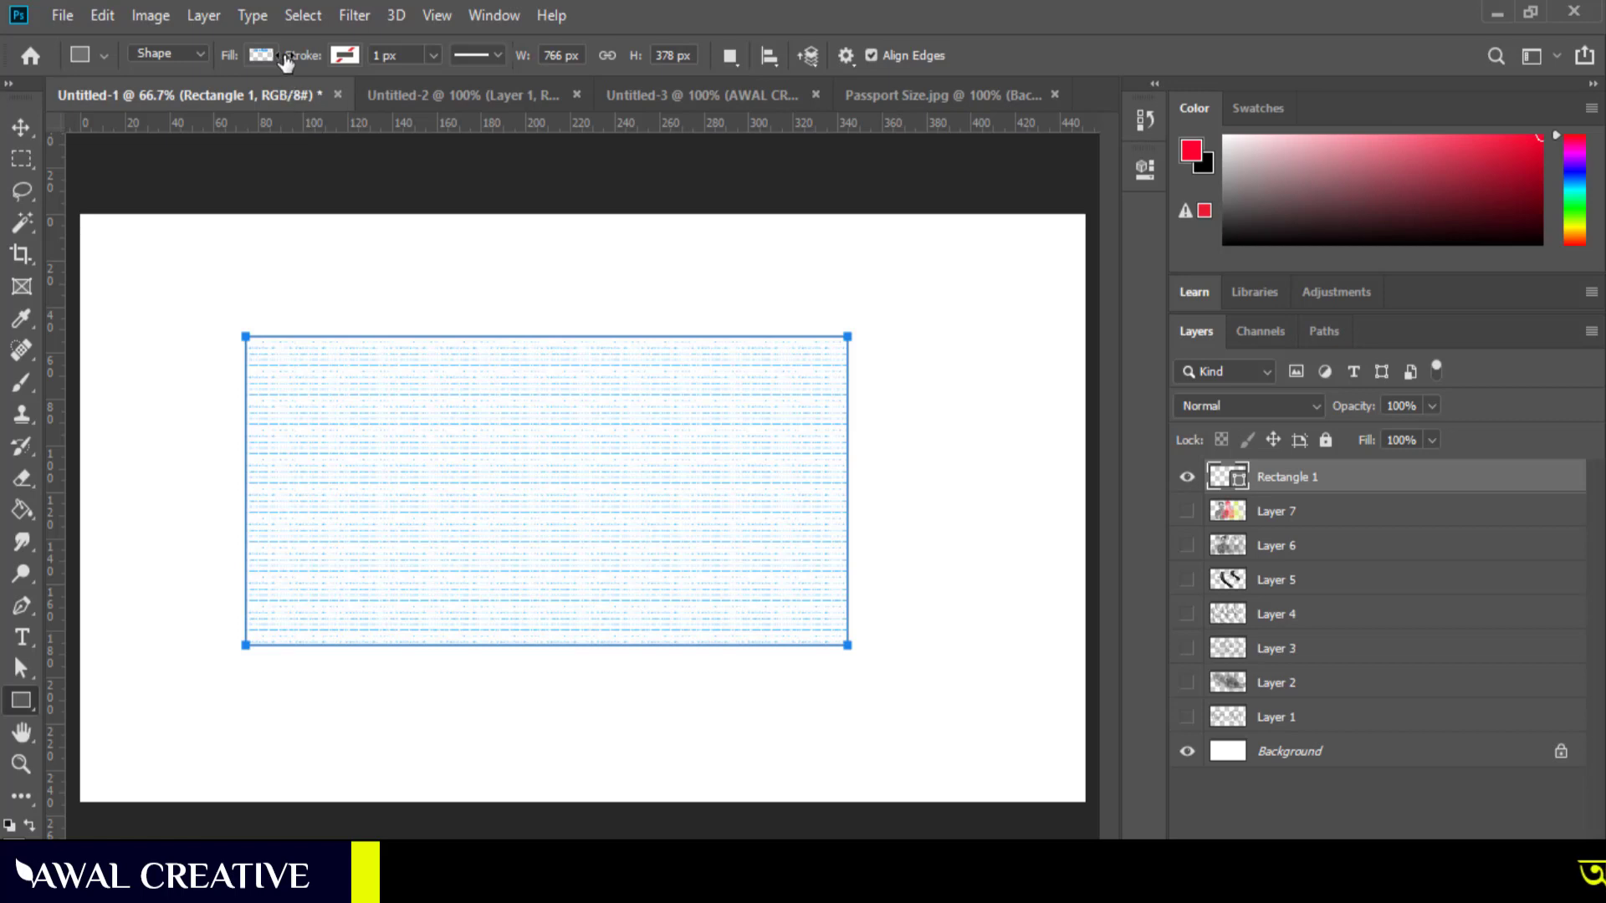
pyautogui.click(274, 55)
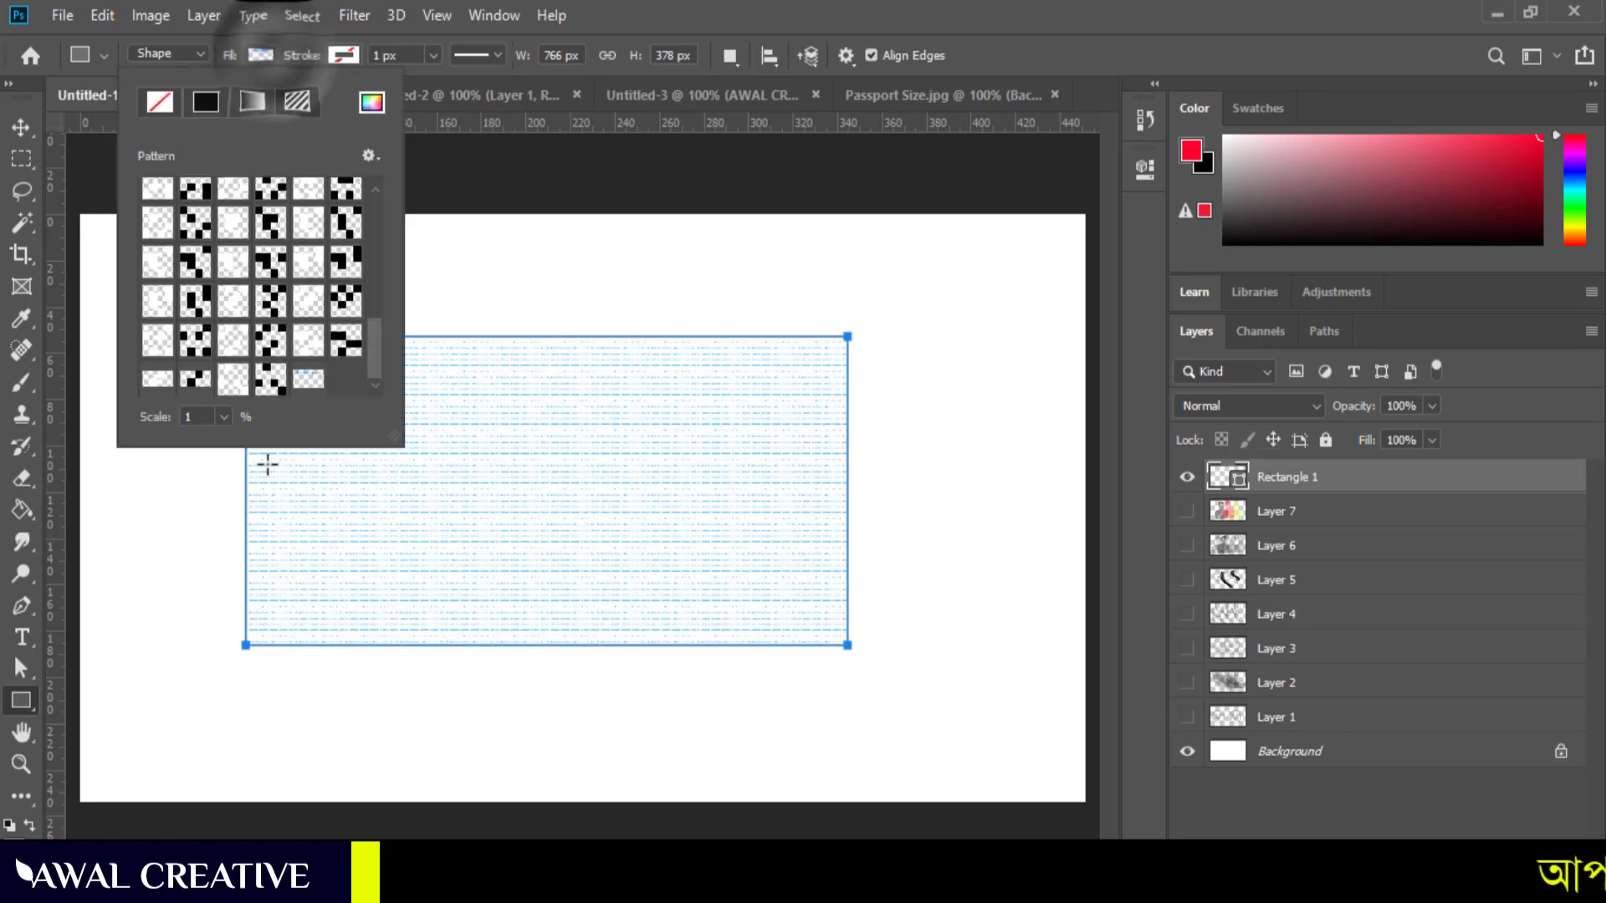
pyautogui.click(223, 416)
pyautogui.moveTo(230, 449)
pyautogui.mouseDown()
pyautogui.moveTo(245, 445)
pyautogui.moveTo(227, 445)
pyautogui.mouseUp()
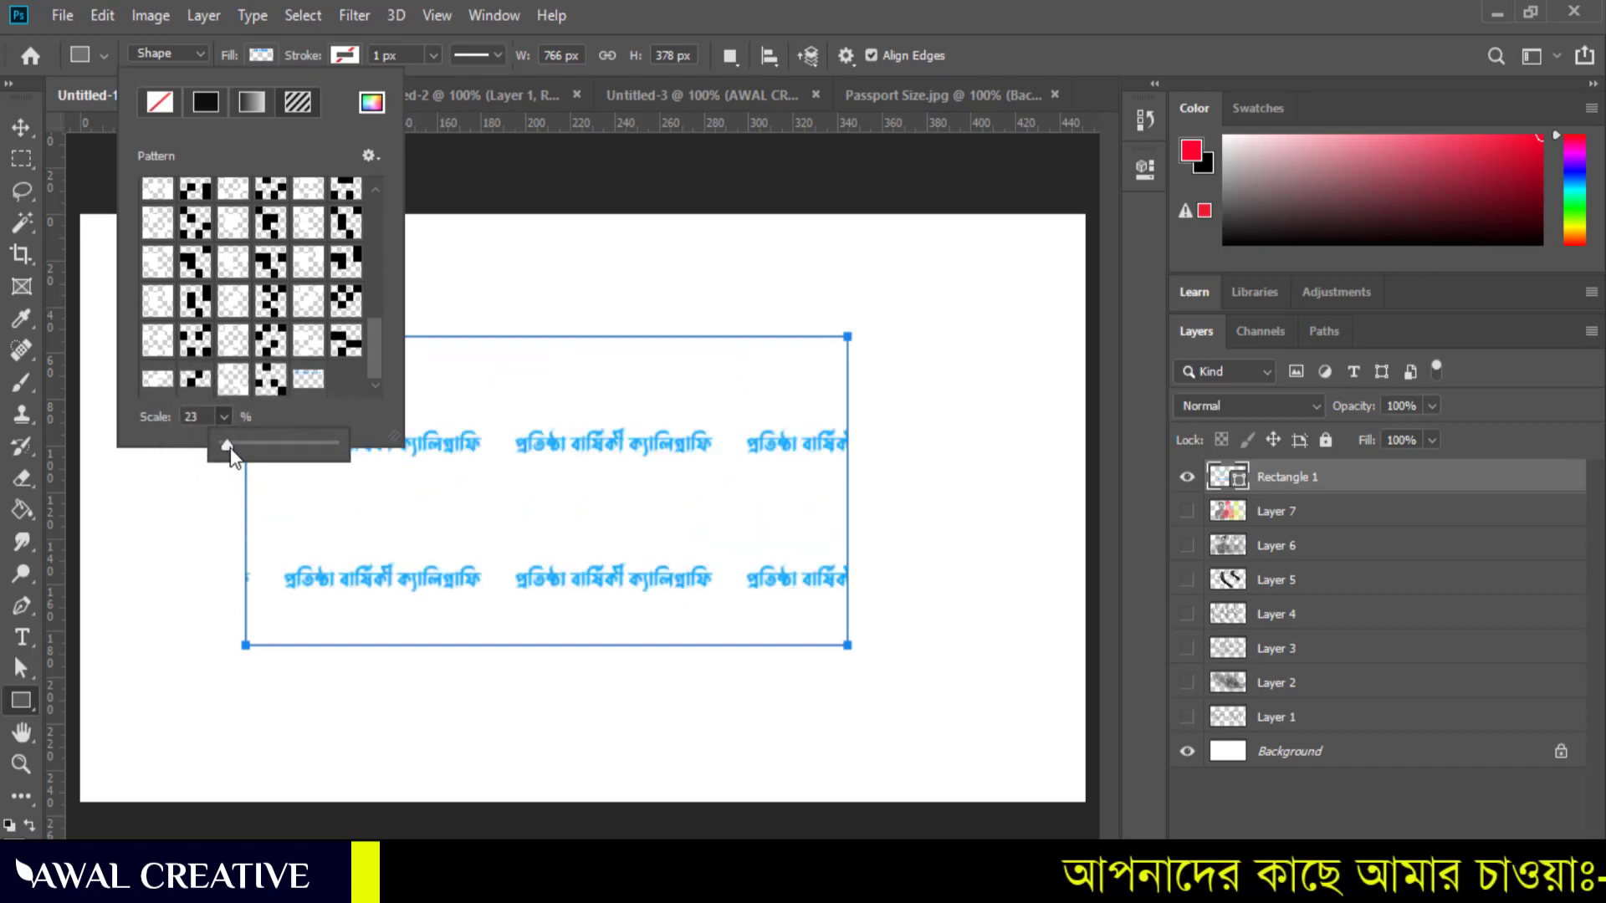
pyautogui.moveTo(229, 448); pyautogui.dragTo(208, 445)
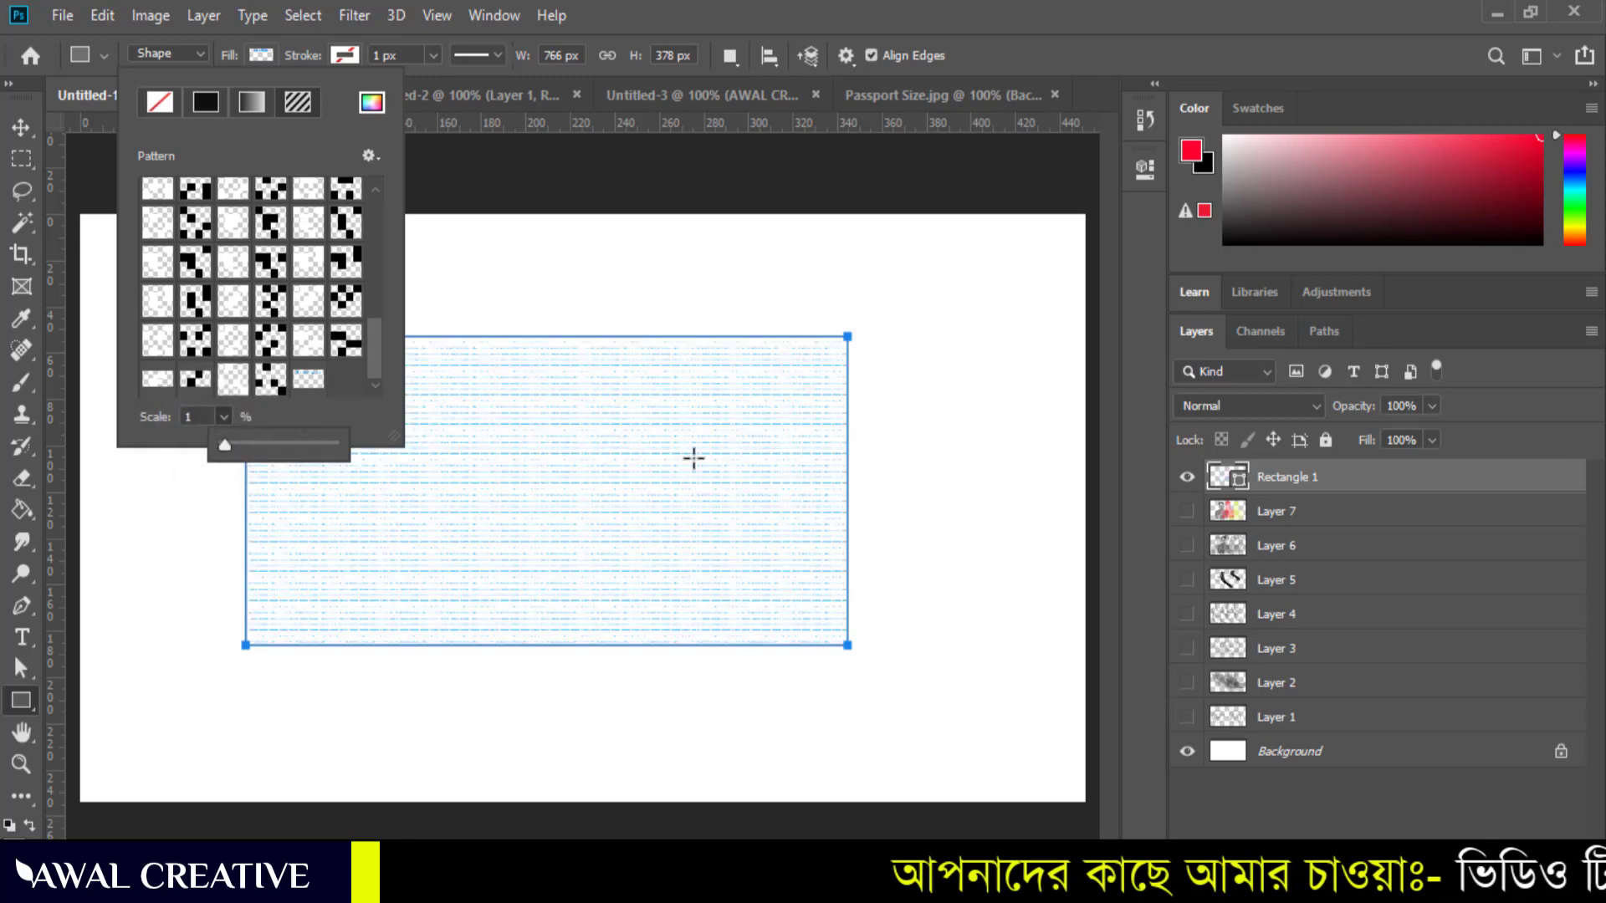
pyautogui.click(958, 12)
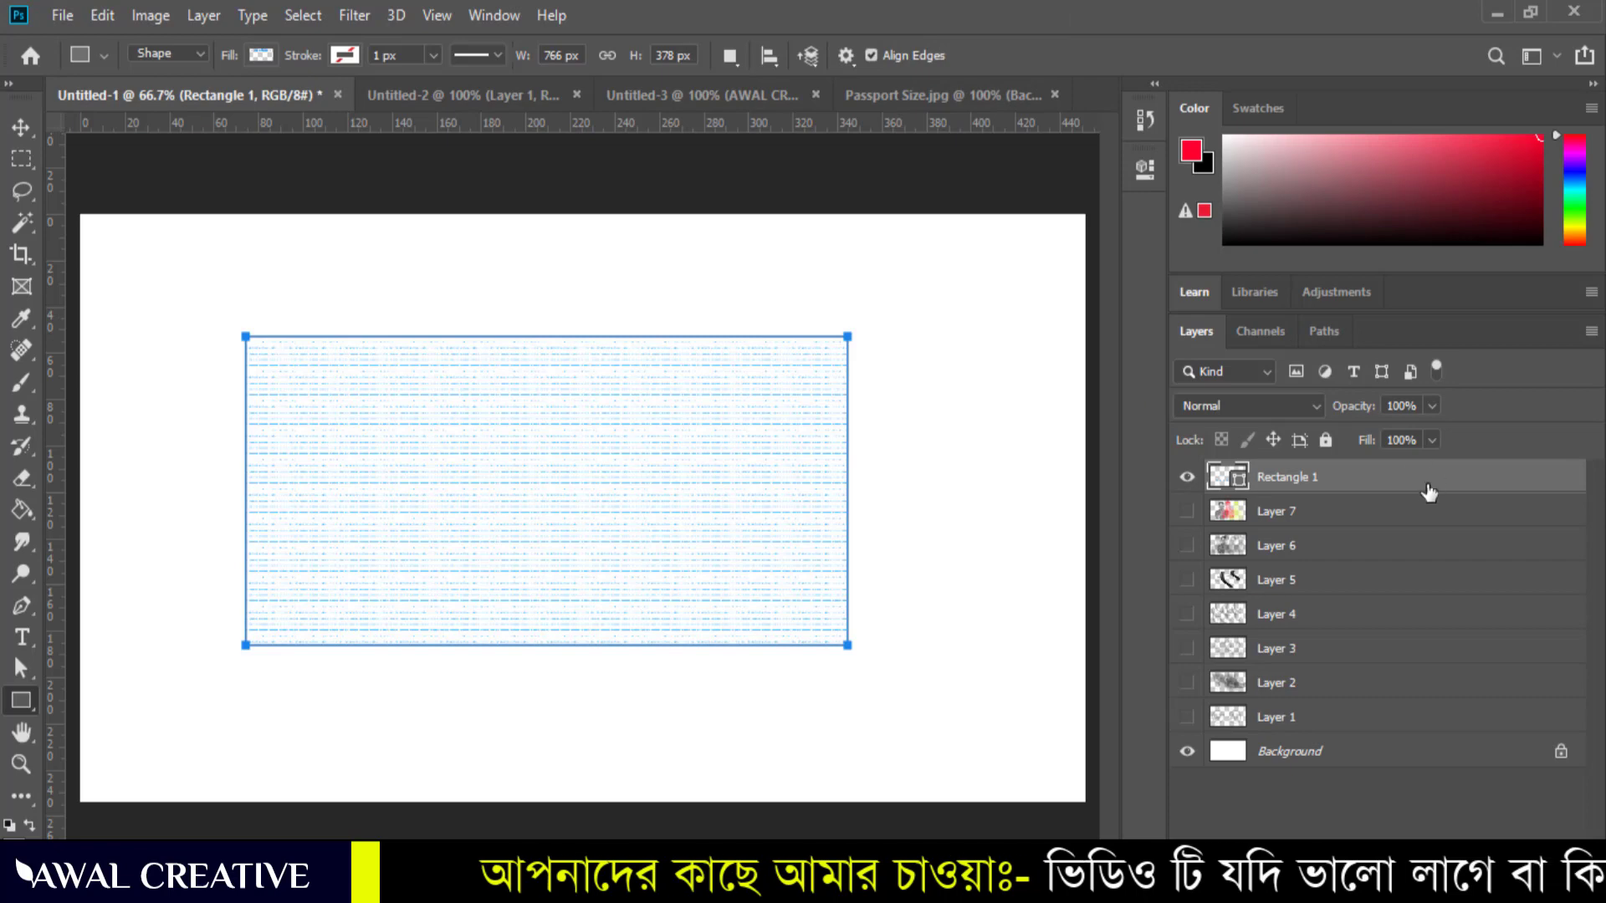
# Delete the patterned rectangle and bring Passport Size.jpg forward with the Edit menu open.
pyautogui.press('Delete')
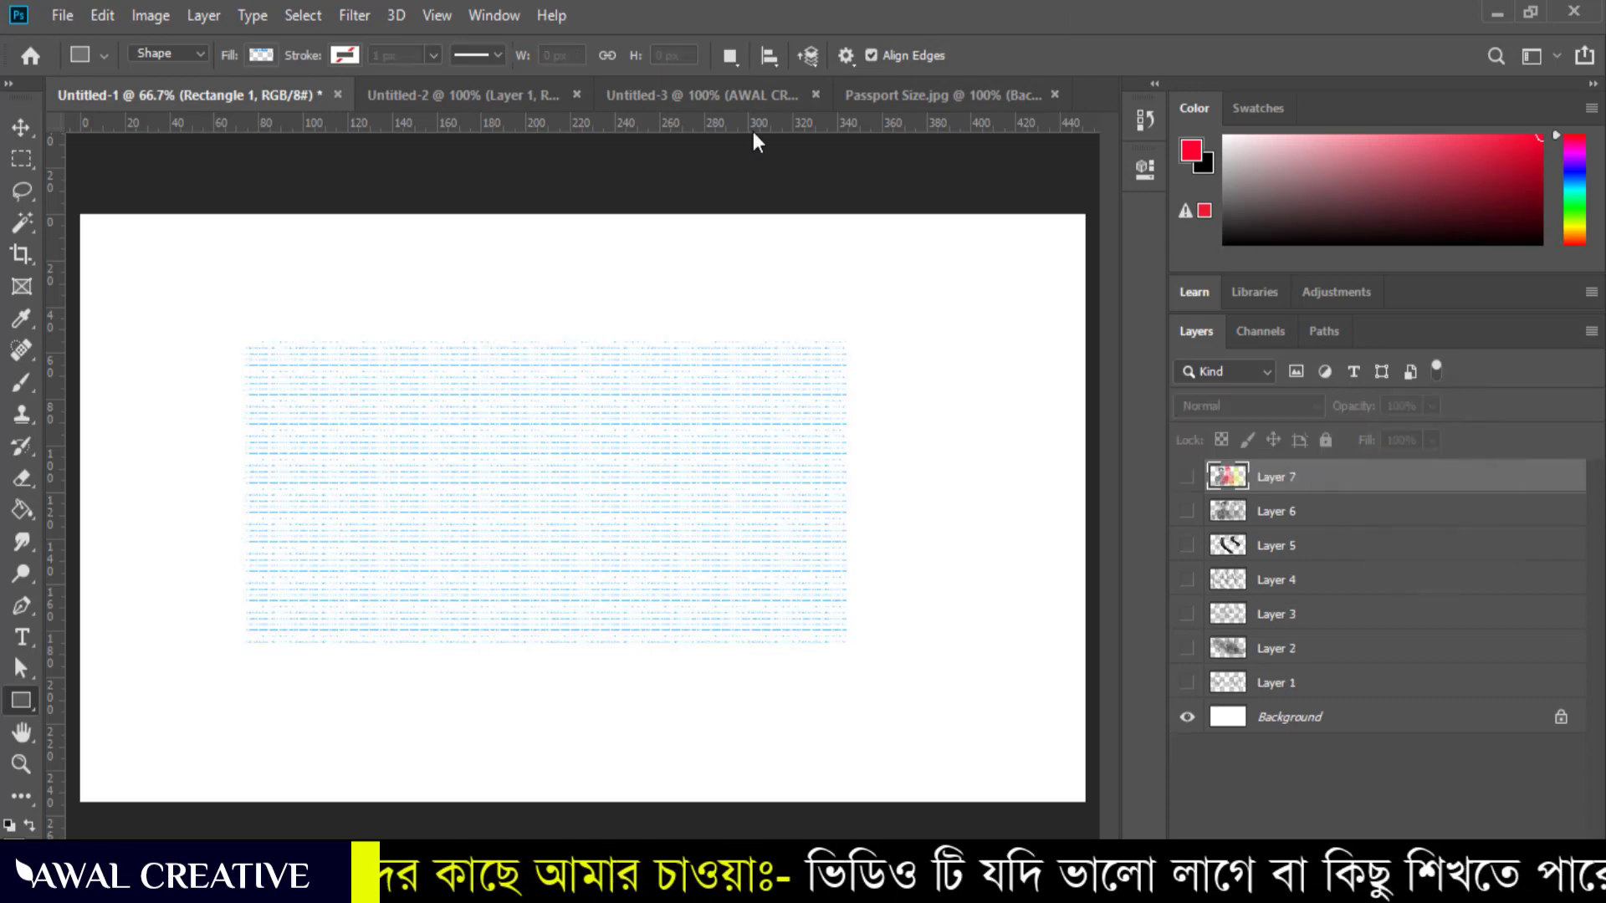
pyautogui.click(890, 99)
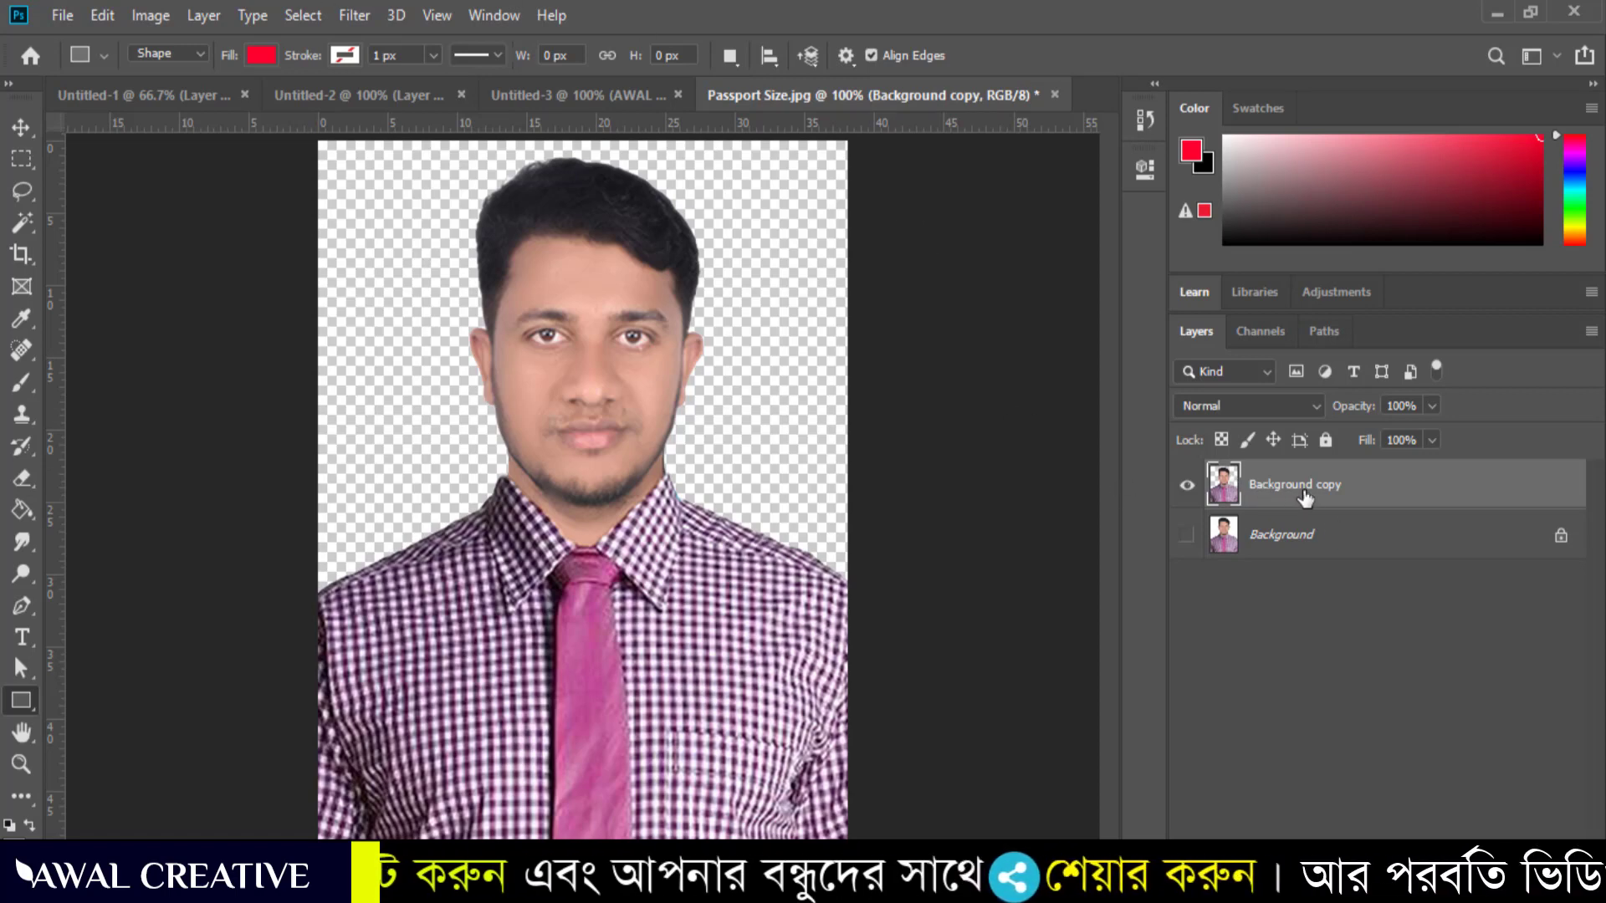
pyautogui.click(104, 15)
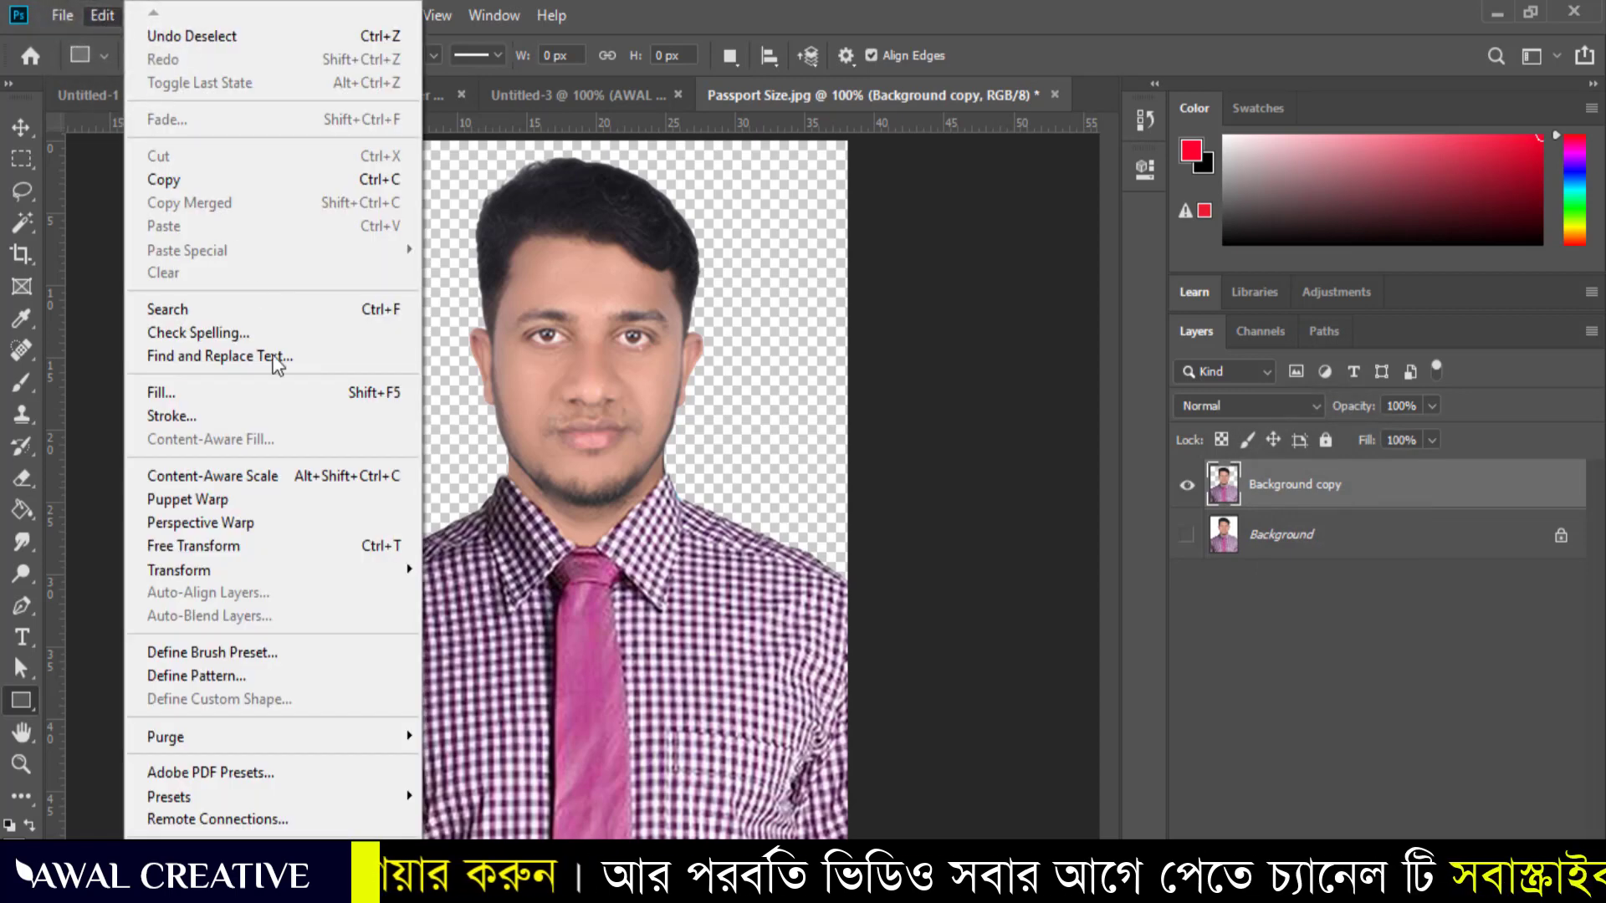
# Save the cut-out portrait as pattern 'Passport Size.jpg', then begin a new document.
pyautogui.click(258, 678)
pyautogui.moveTo(773, 248); pyautogui.dragTo(775, 348)
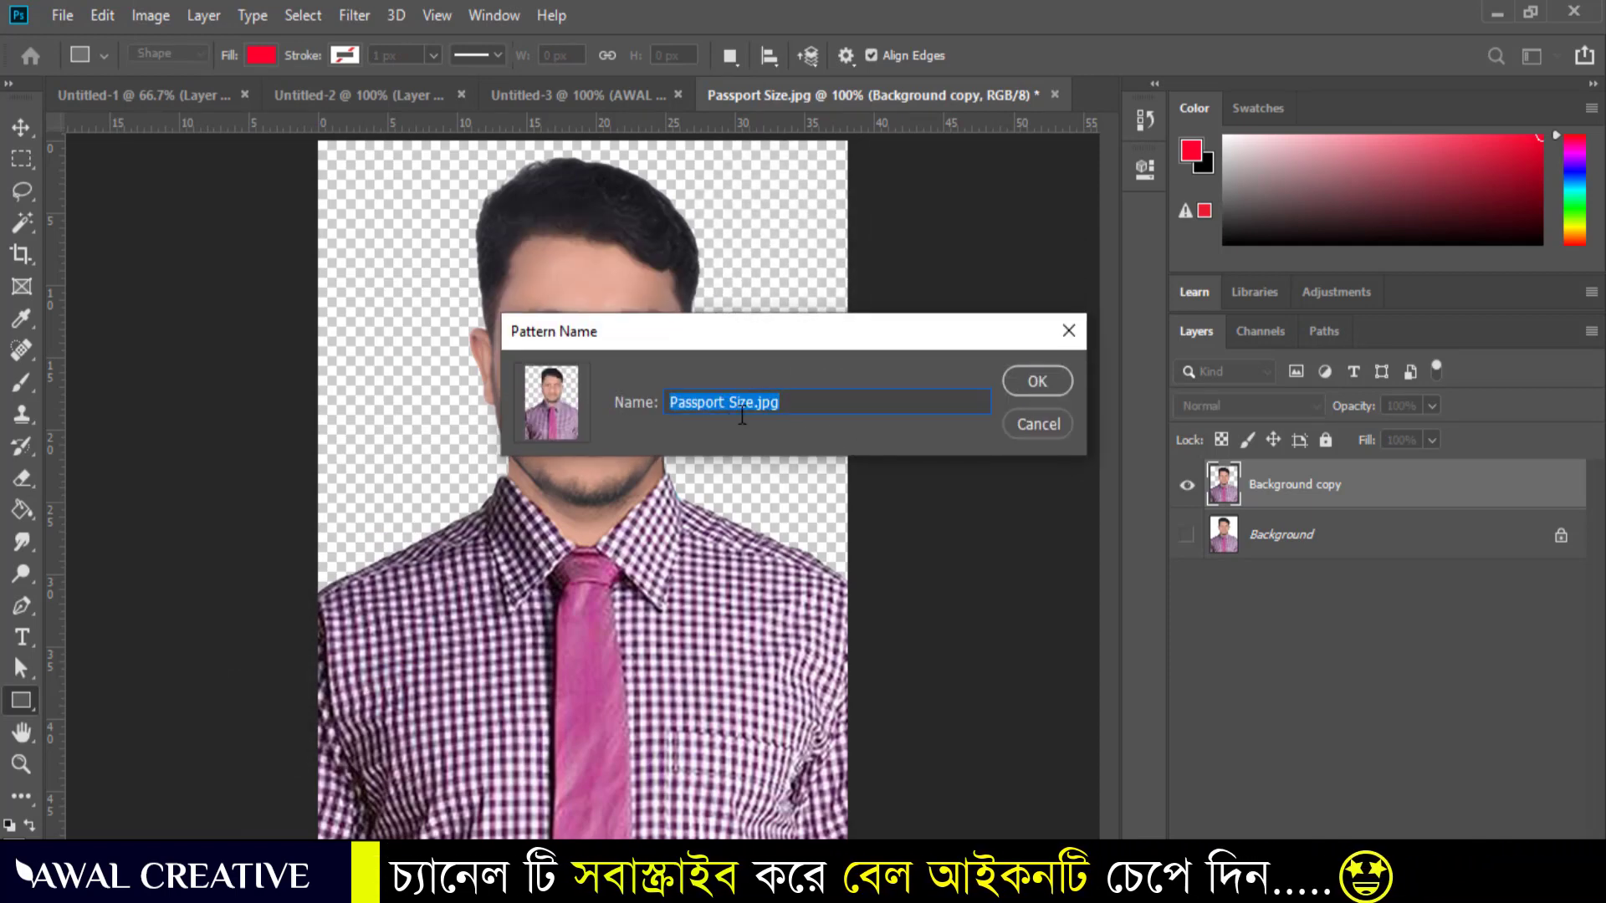
pyautogui.click(1044, 386)
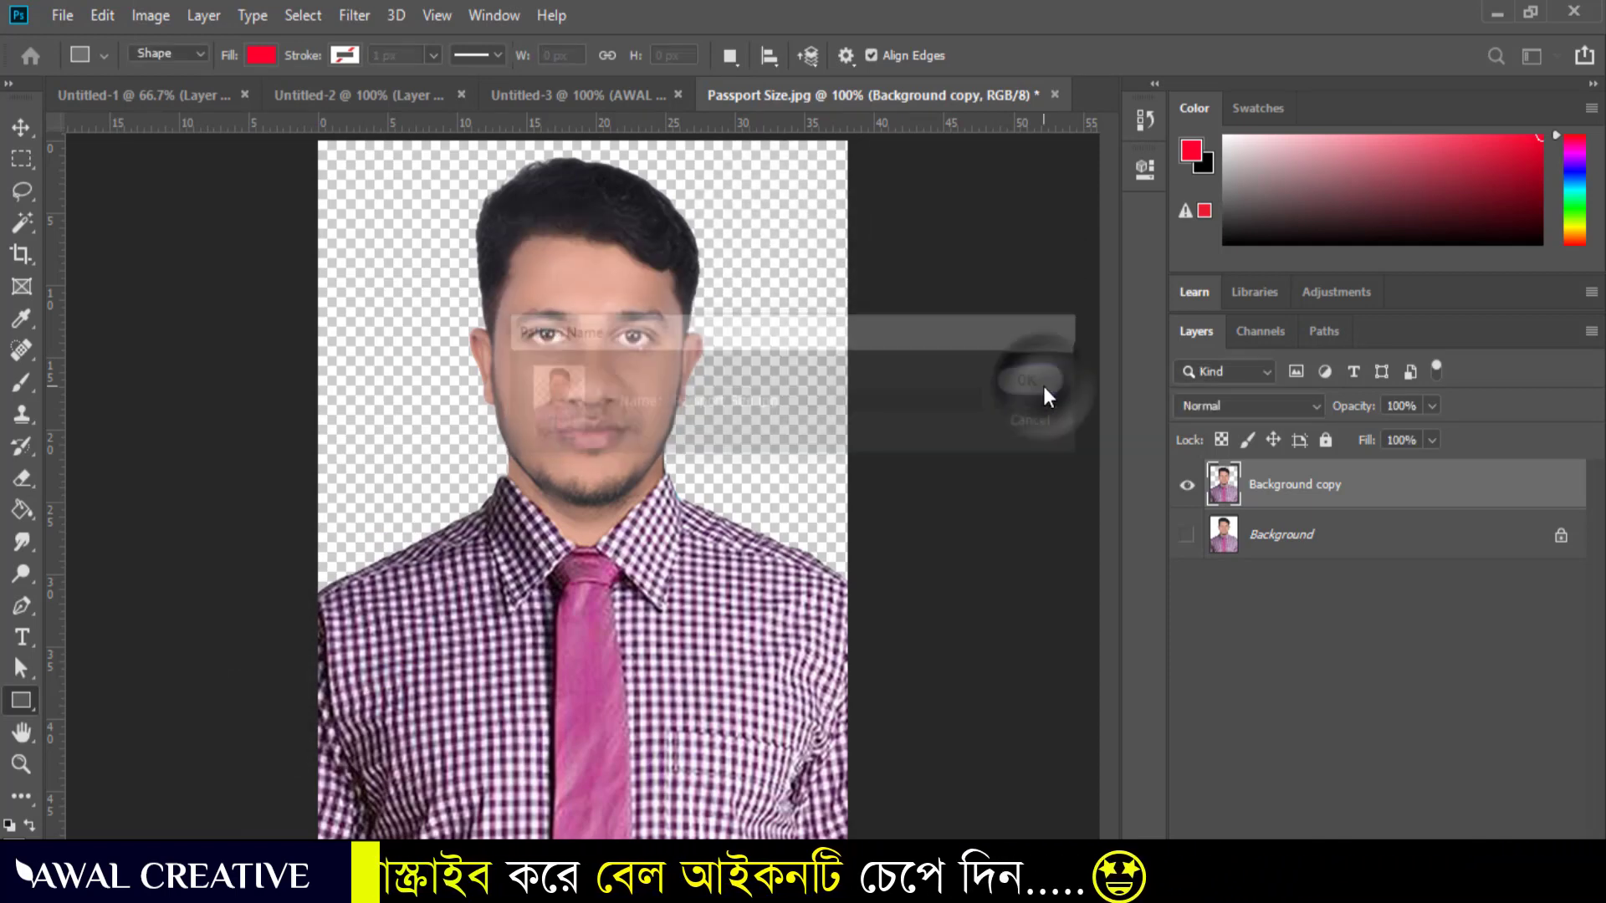
pyautogui.click(57, 15)
pyautogui.click(83, 46)
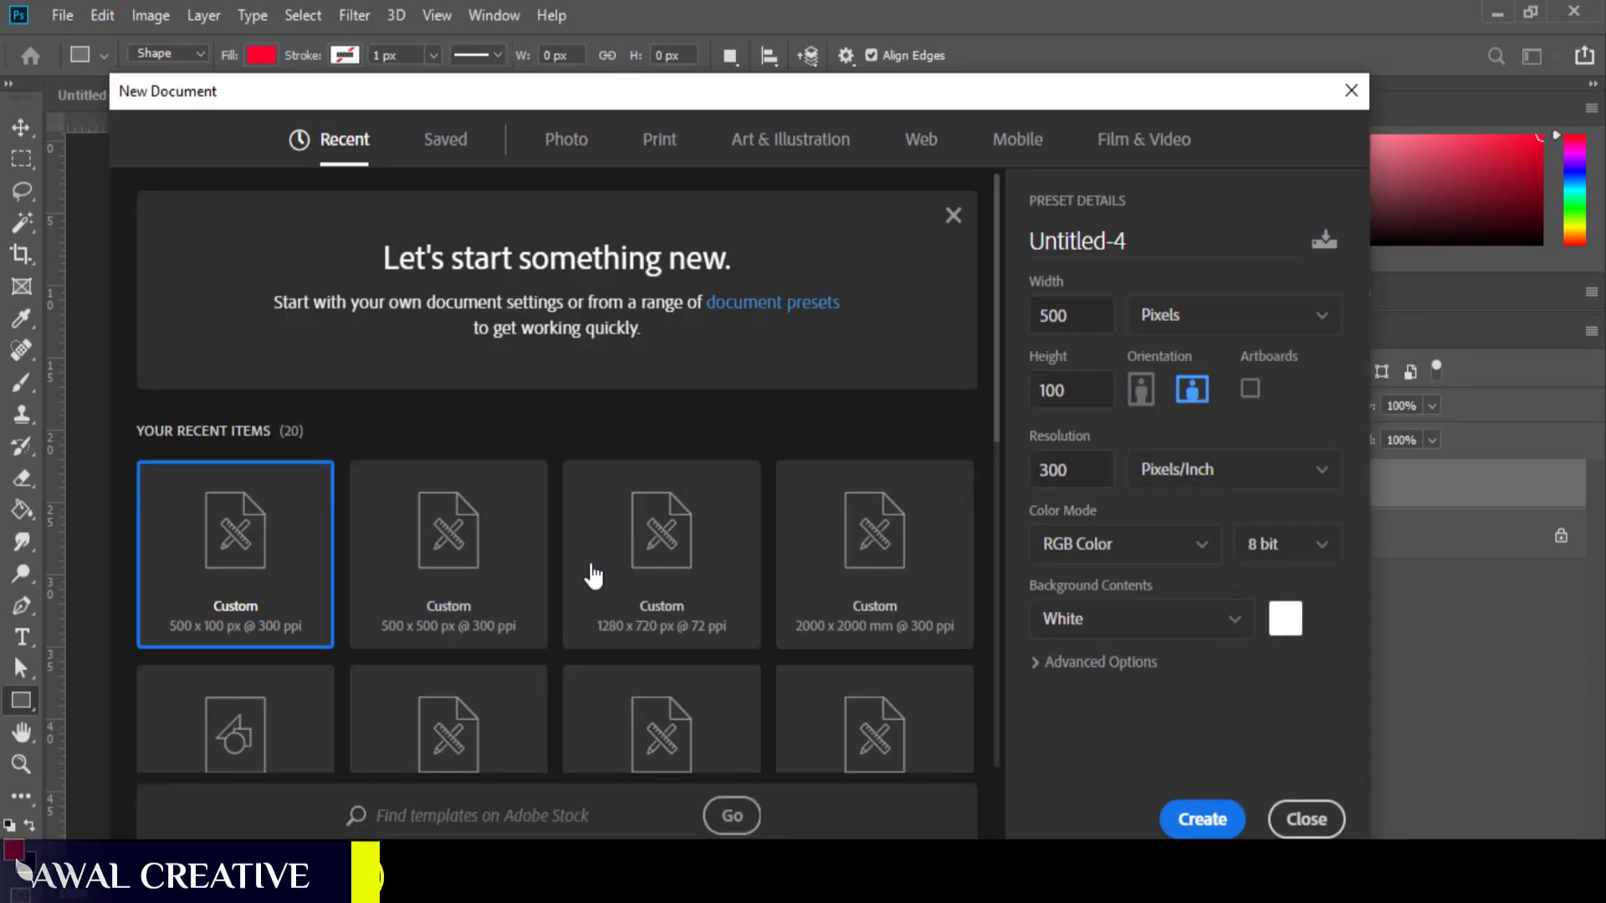
# Create a 1280 × 720 px, 72 ppi document covered by a white full-canvas rectangle.
pyautogui.click(598, 558)
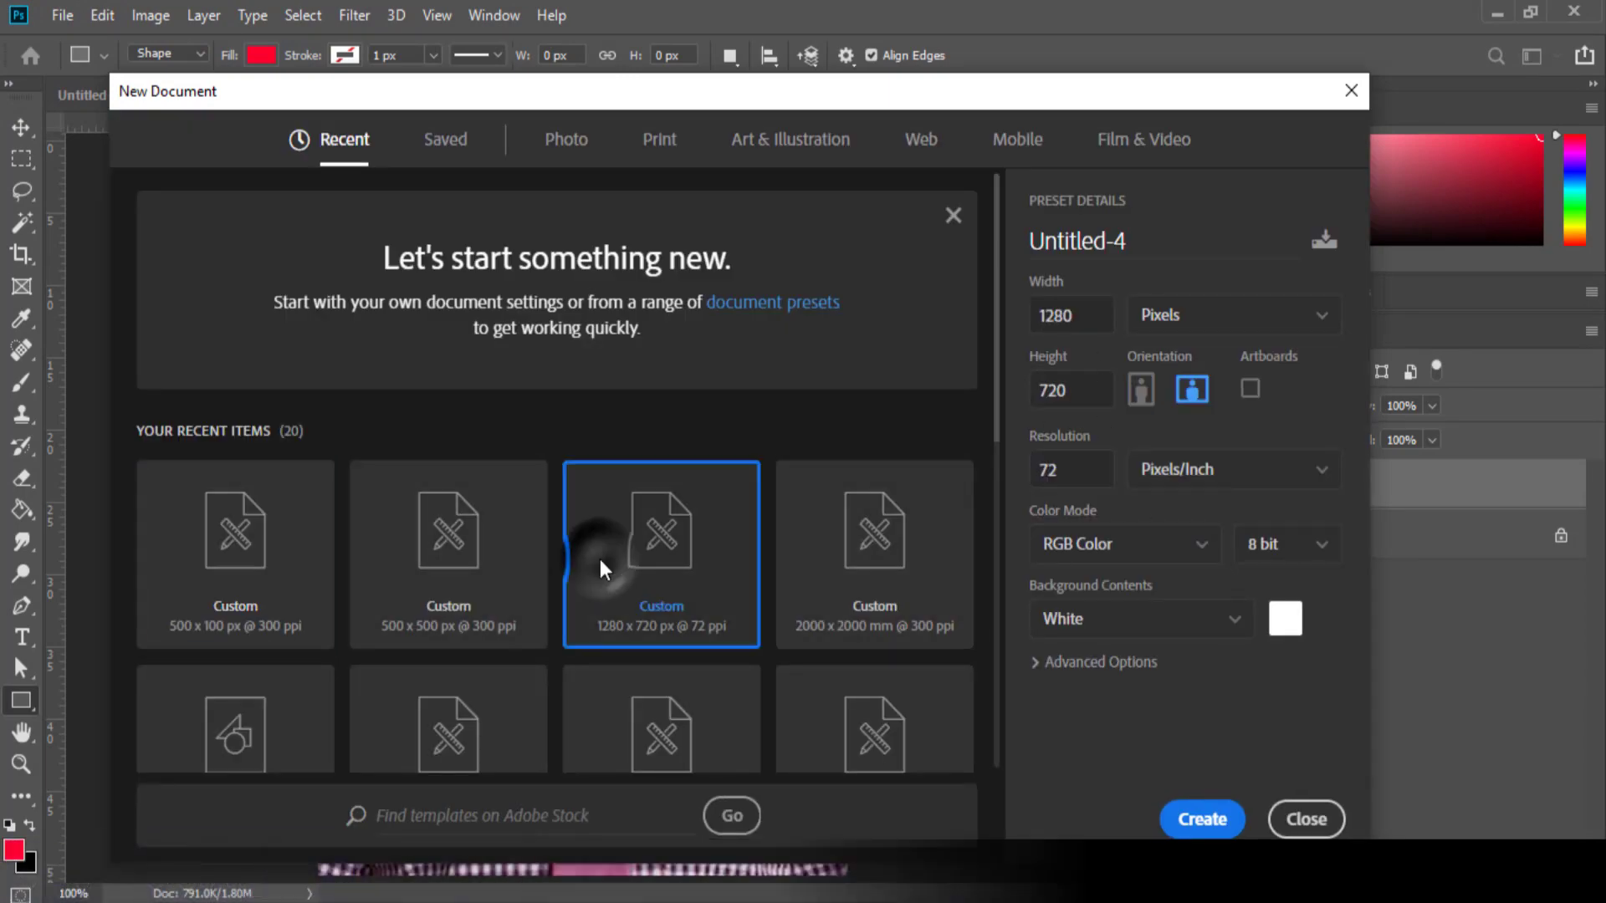
pyautogui.click(1202, 820)
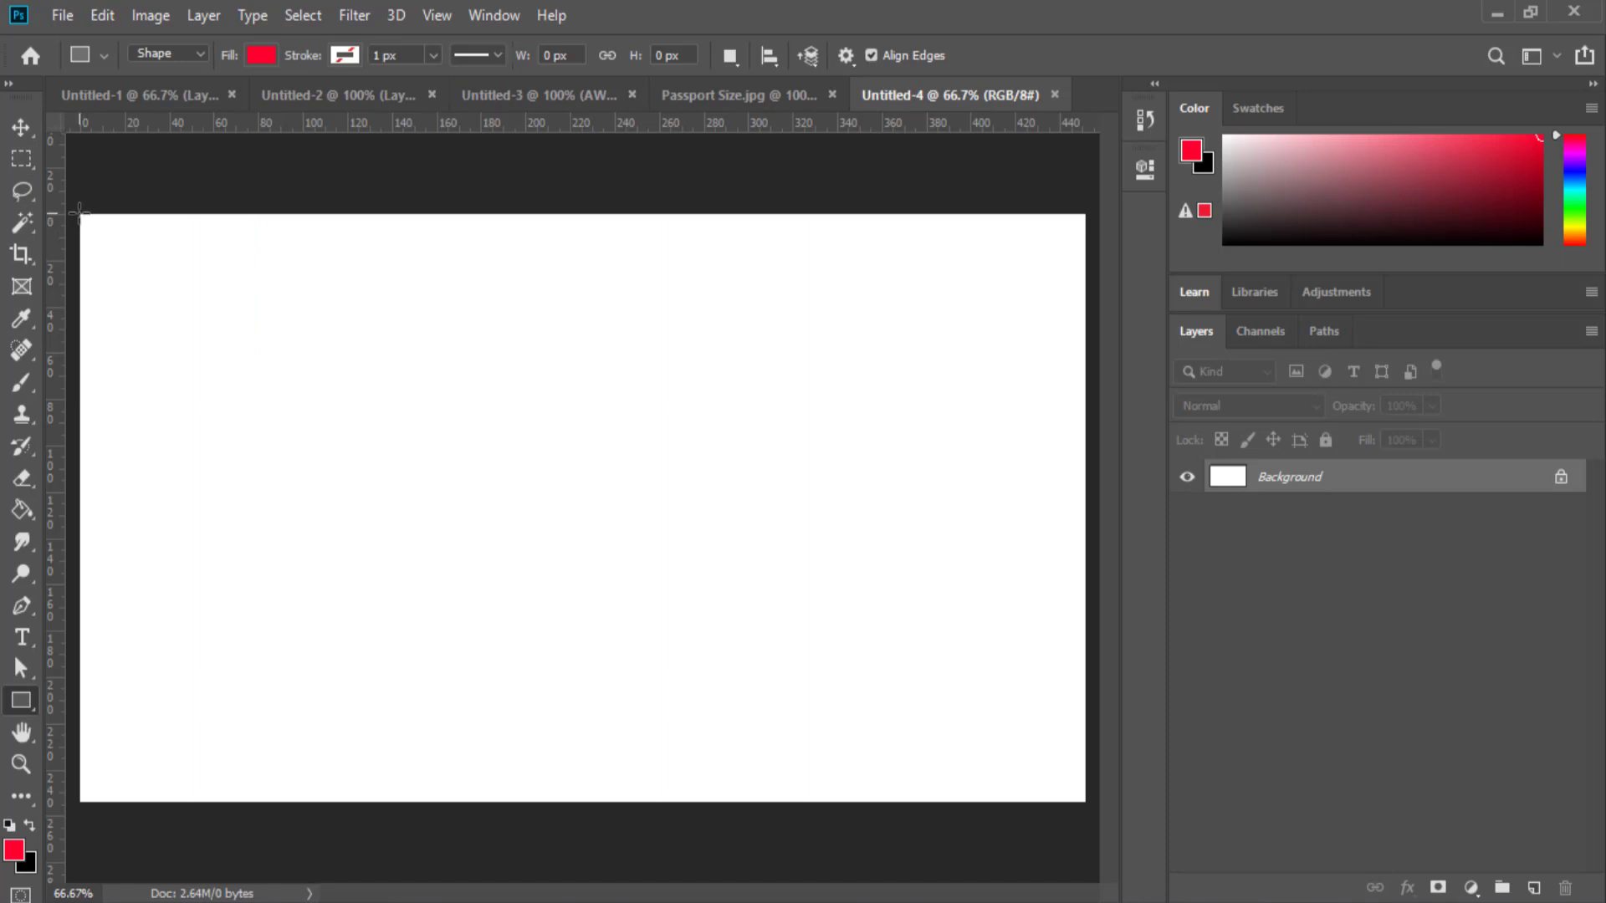
pyautogui.moveTo(184, 272)
pyautogui.mouseDown()
pyautogui.moveTo(107, 239)
pyautogui.moveTo(817, 655)
pyautogui.mouseUp()
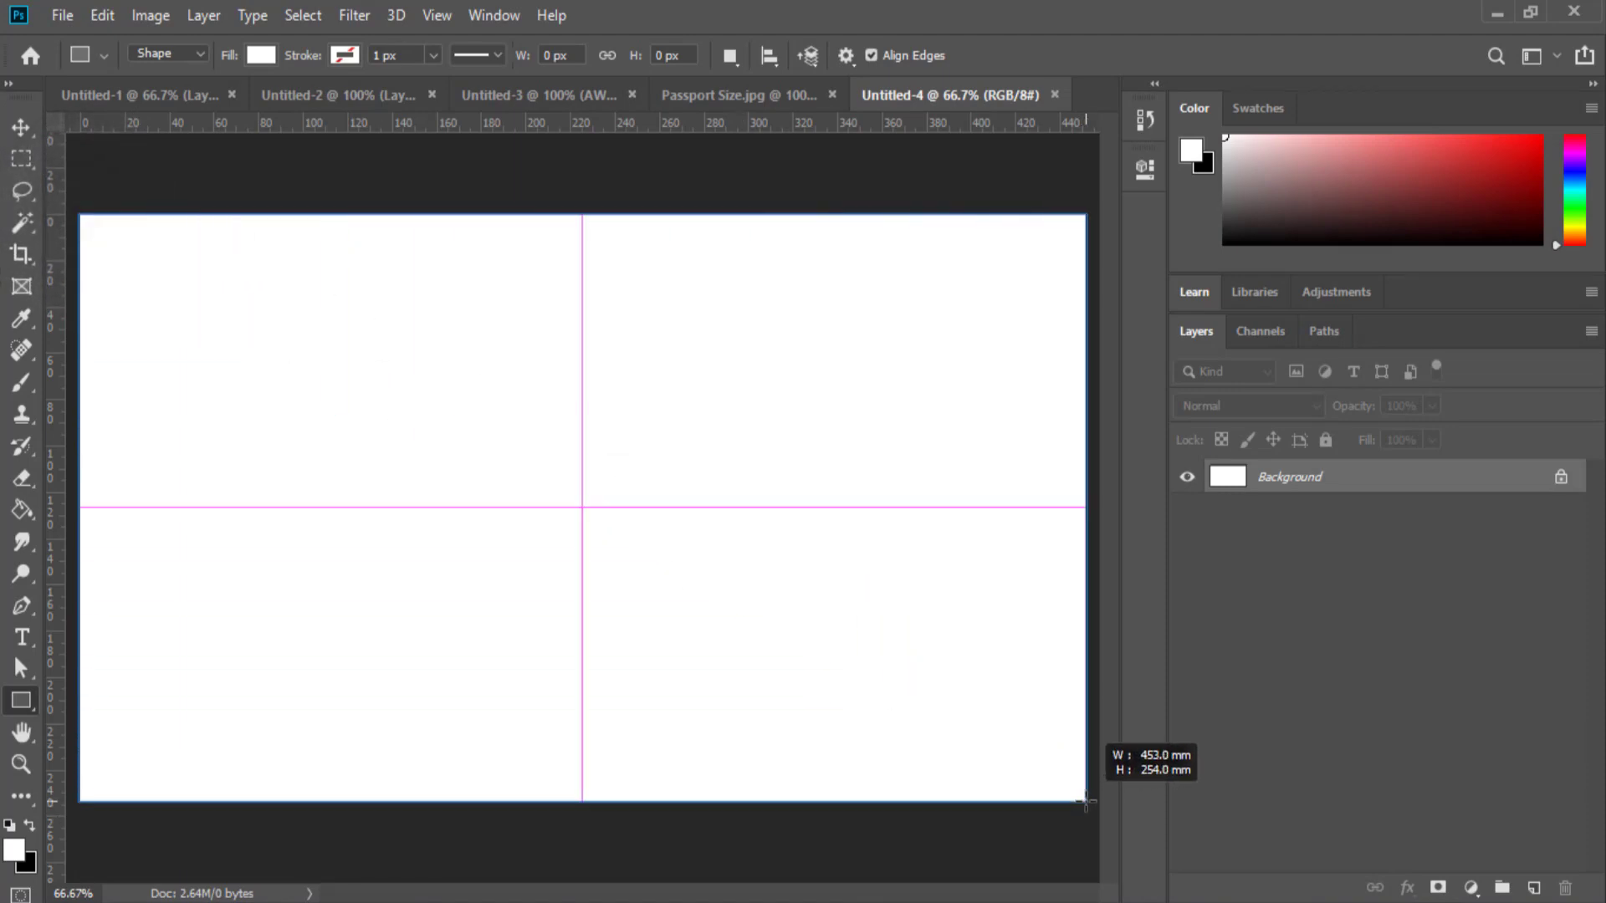
pyautogui.moveTo(817, 656); pyautogui.dragTo(1086, 801)
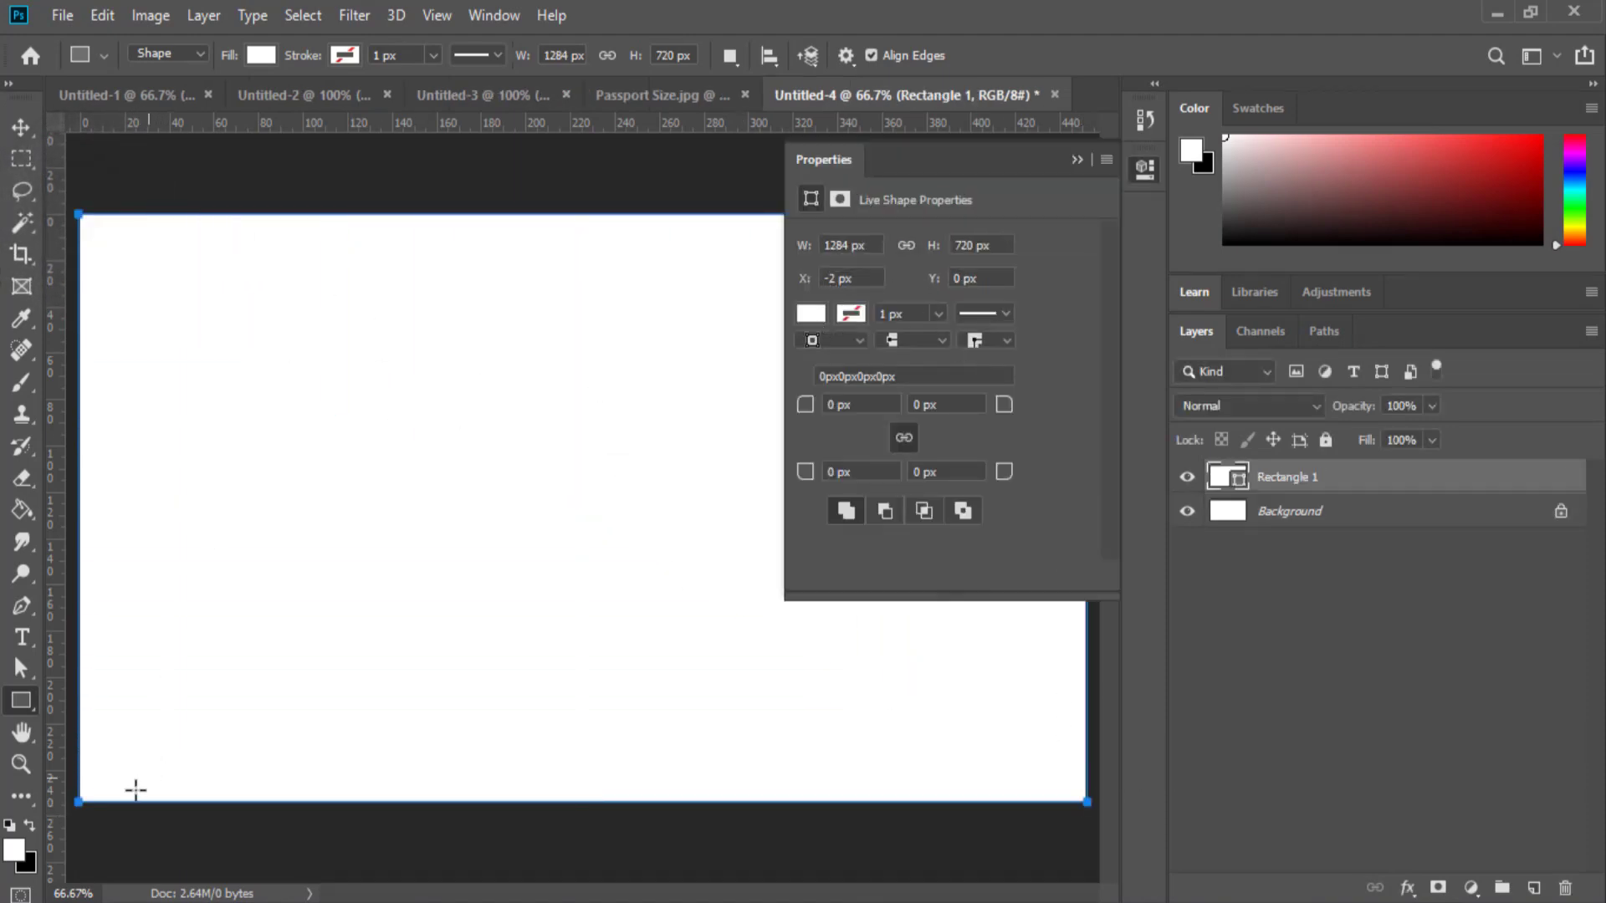
# Fill Rectangle 1 with a dark brown foreground colour.
pyautogui.click(13, 851)
pyautogui.click(1015, 530)
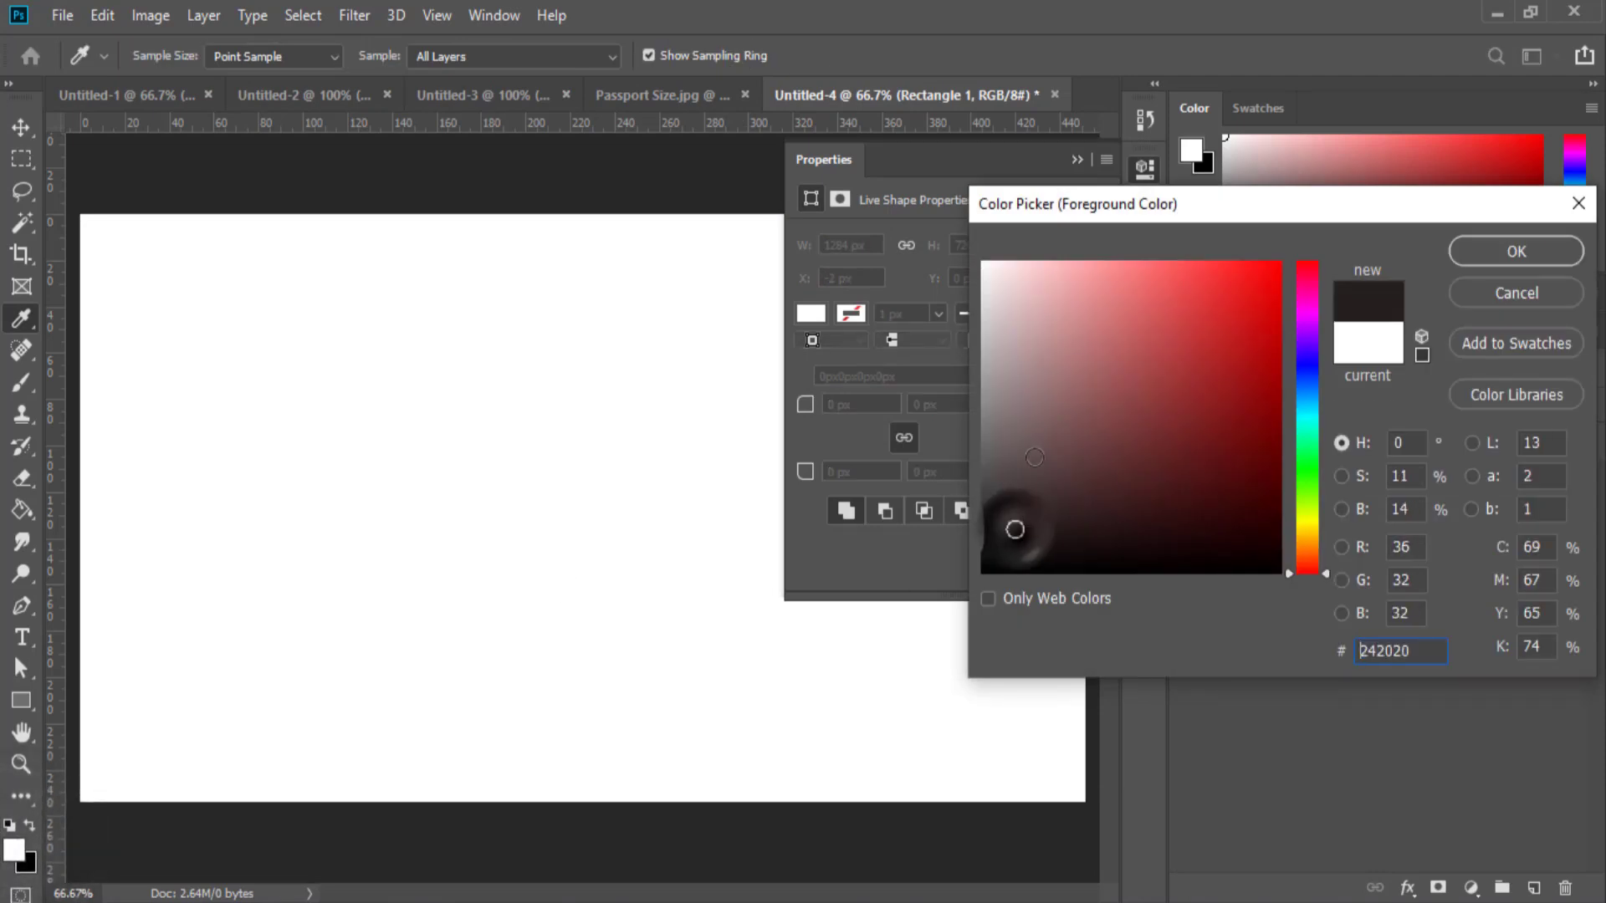
pyautogui.click(1508, 253)
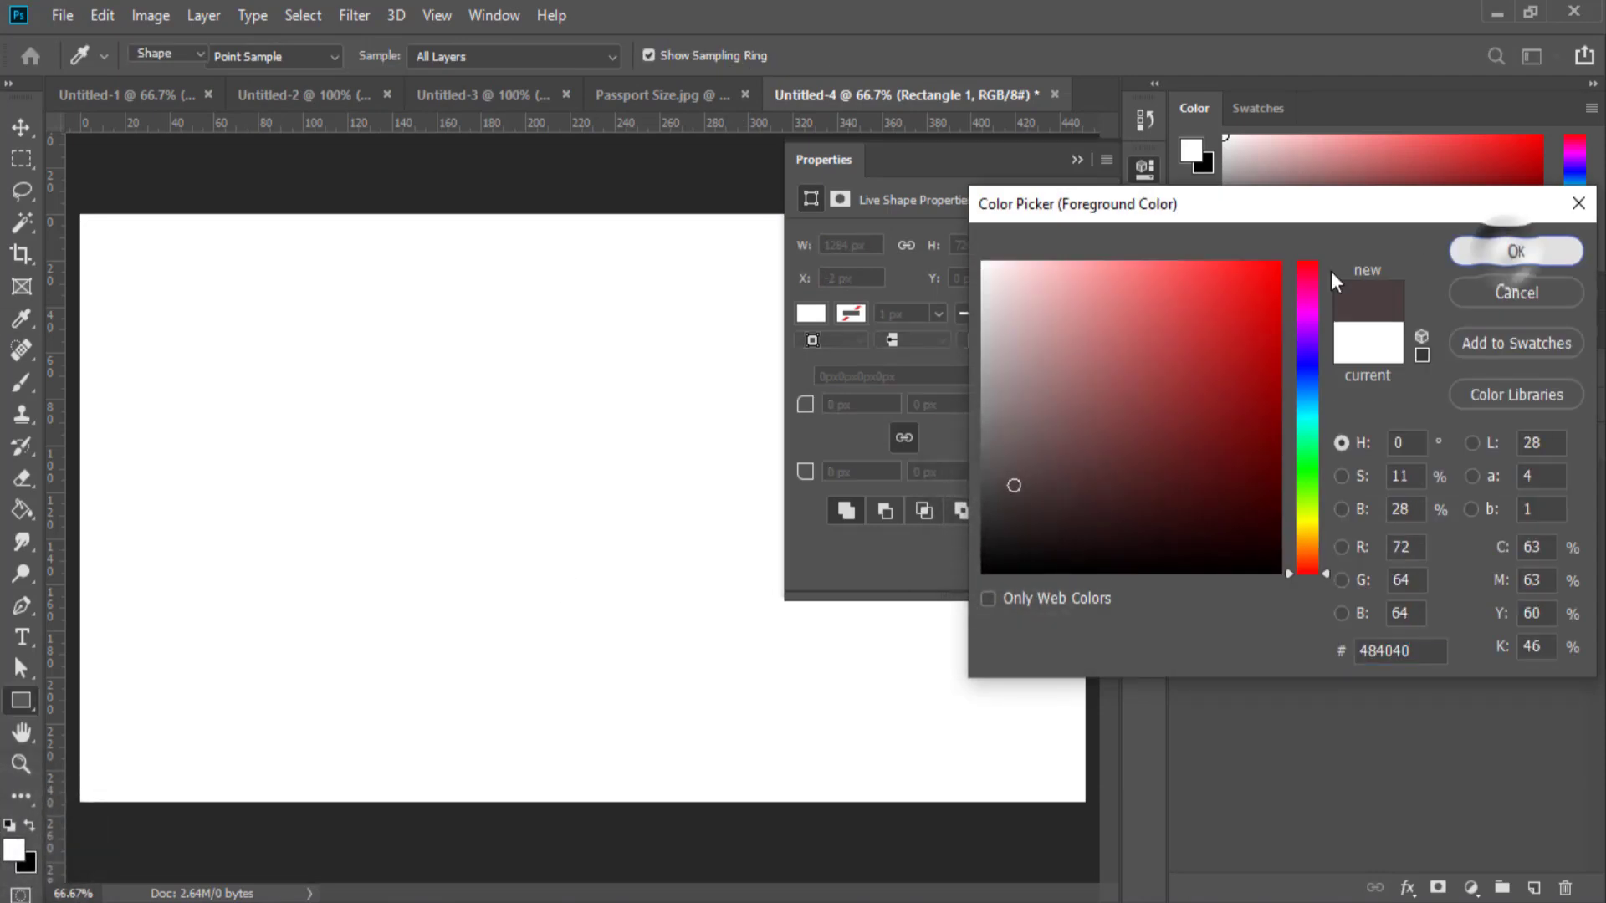
pyautogui.click(1079, 160)
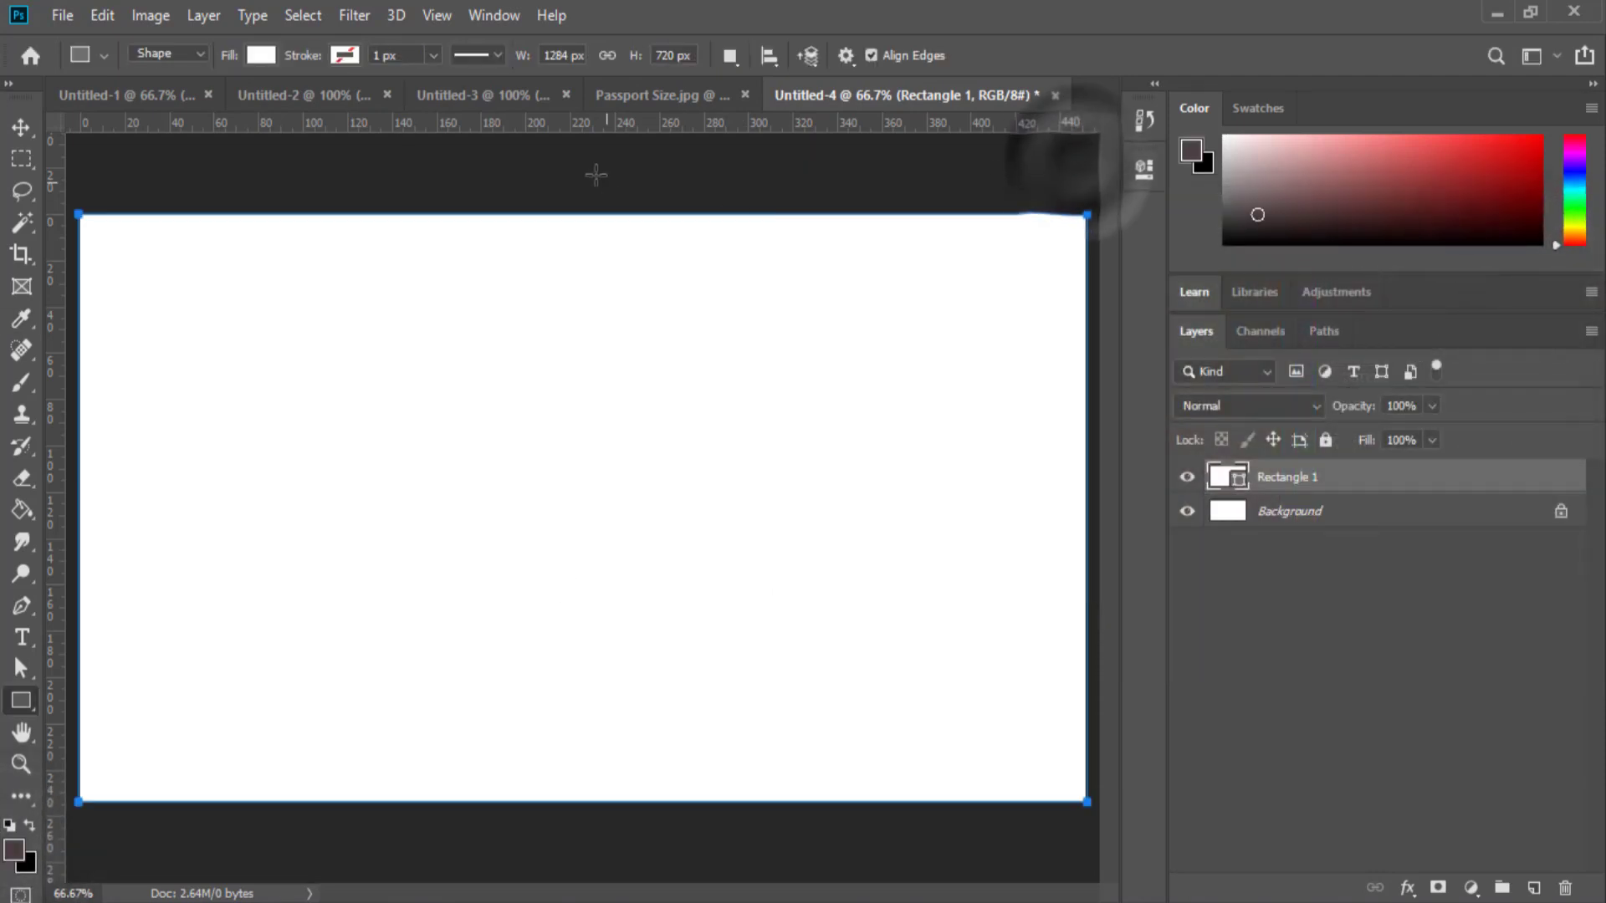
pyautogui.click(249, 59)
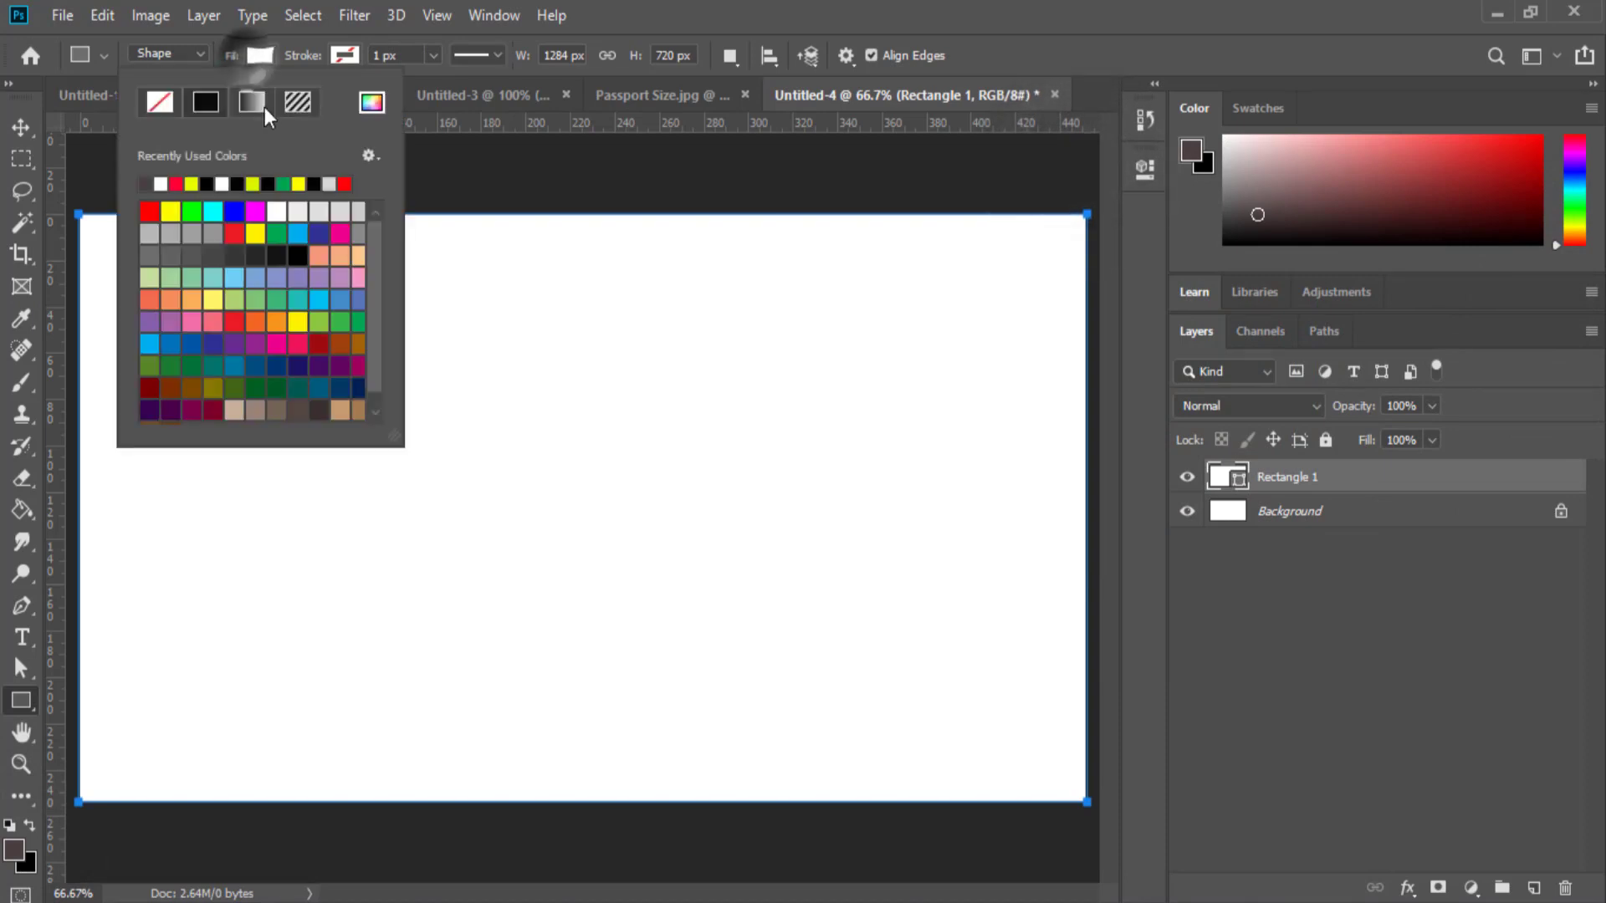
pyautogui.click(151, 182)
pyautogui.press('Return')
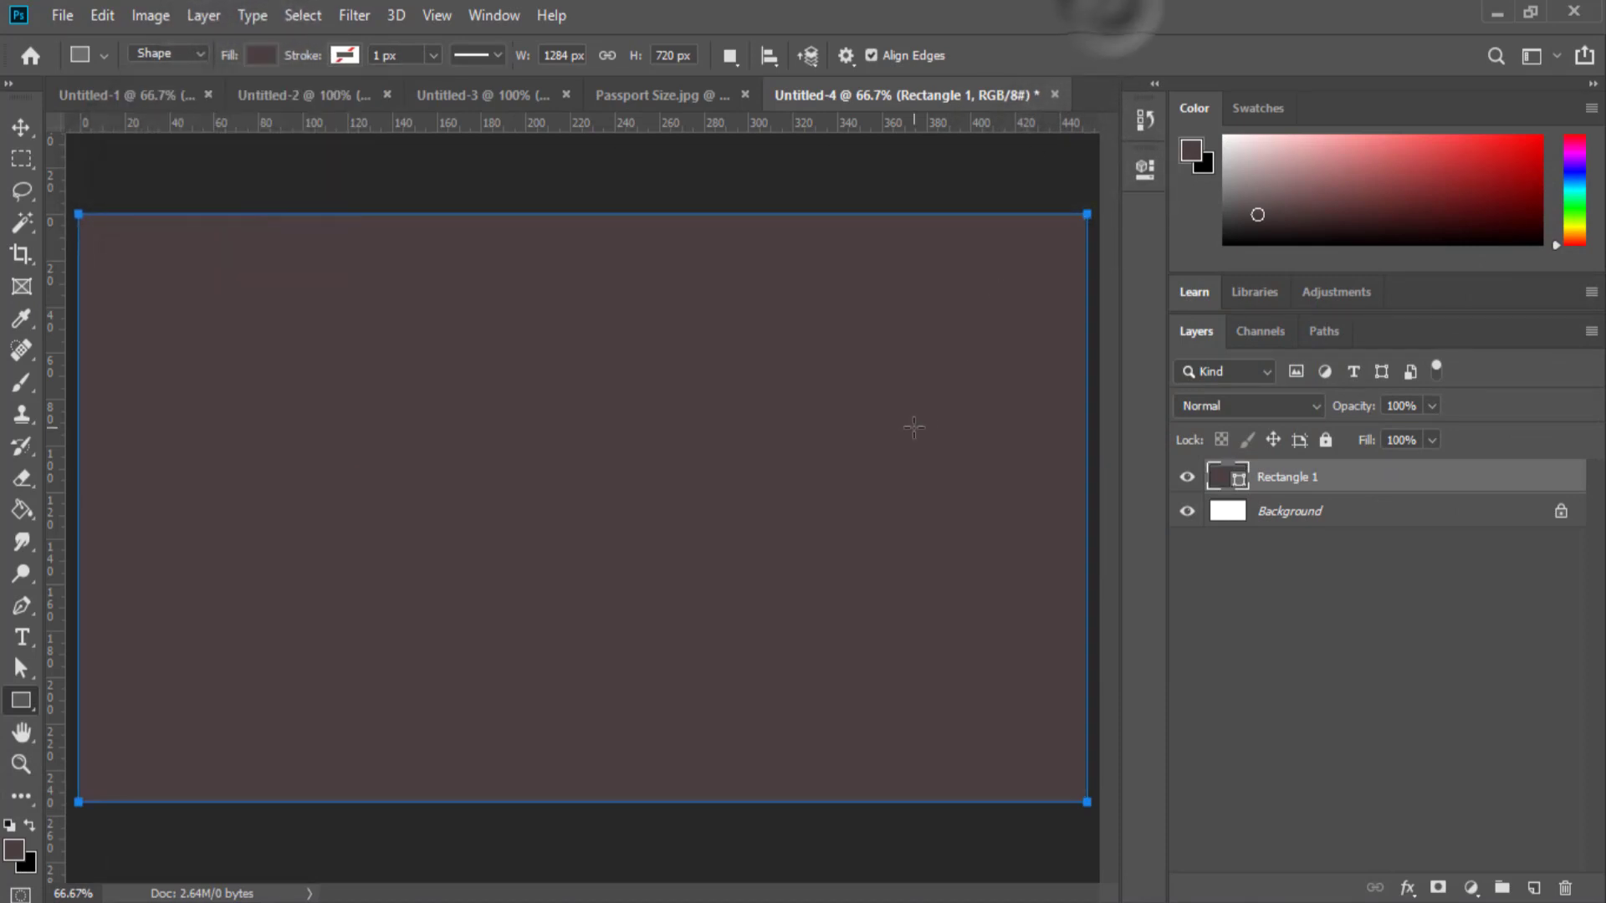
# Scale the rectangle to about 81% around its centre, leaving a white border.
pyautogui.click(23, 127)
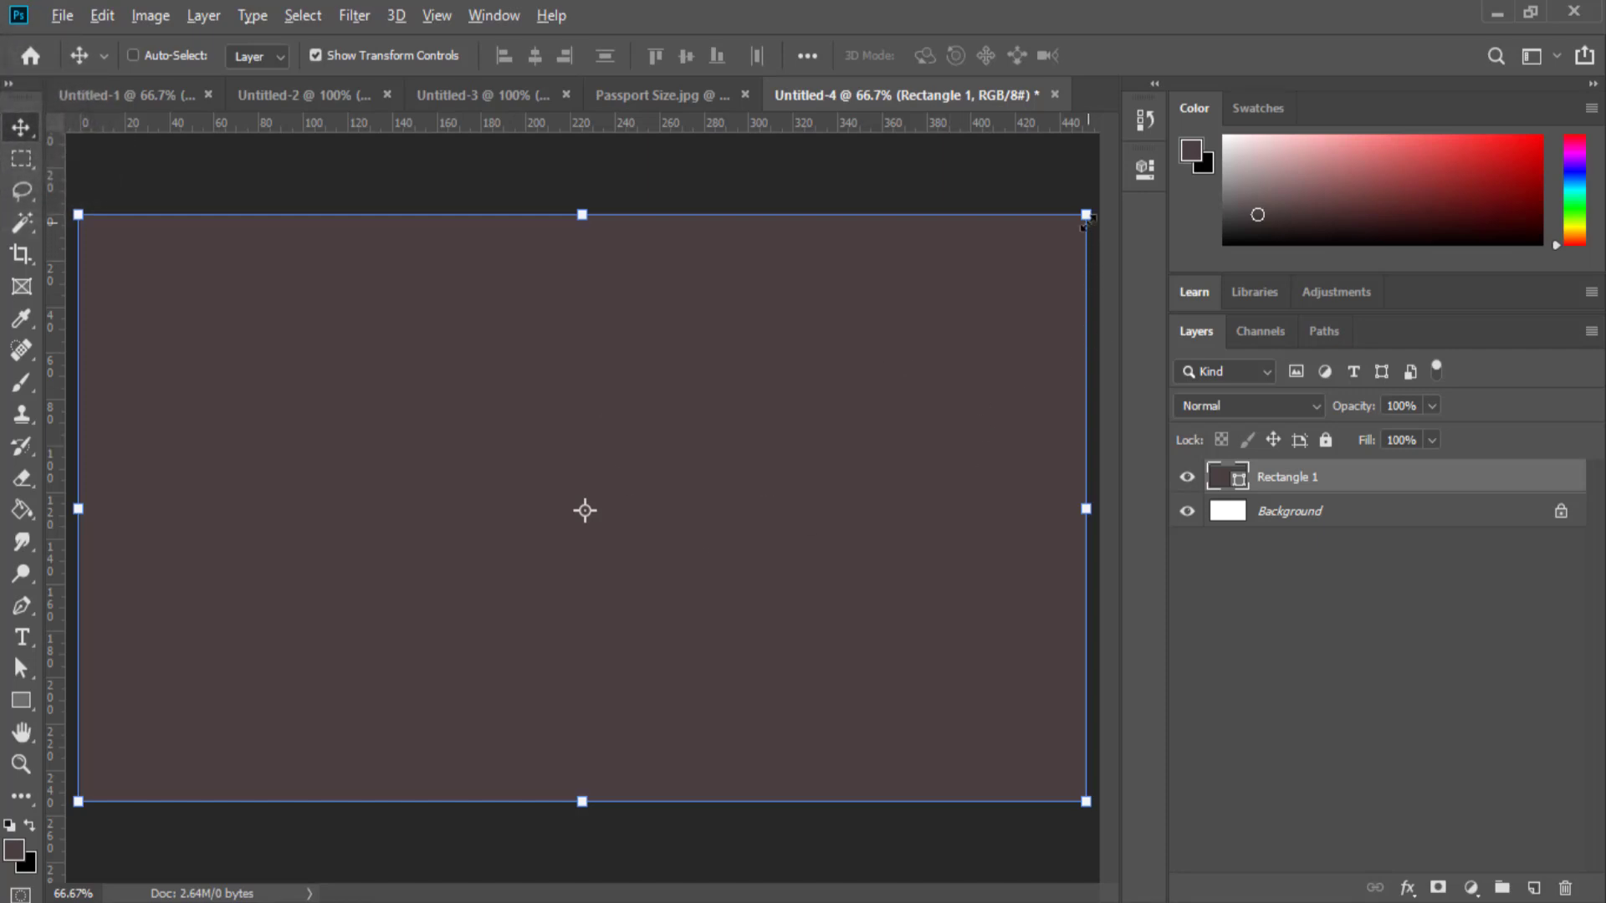
pyautogui.moveTo(1086, 216); pyautogui.dragTo(1007, 301)
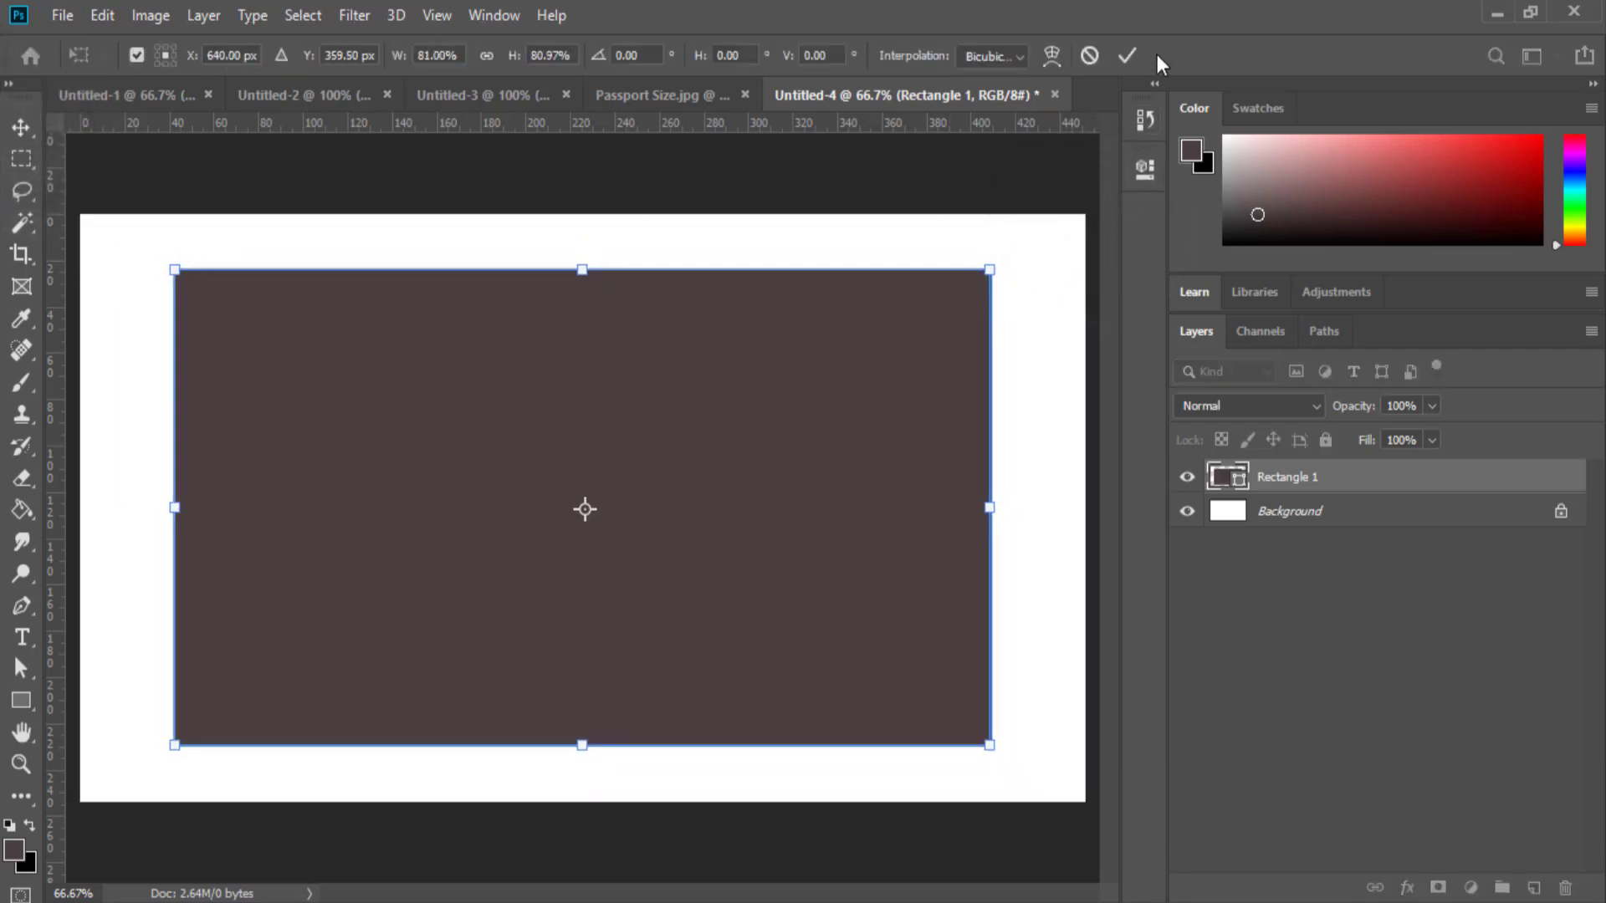
pyautogui.click(1127, 55)
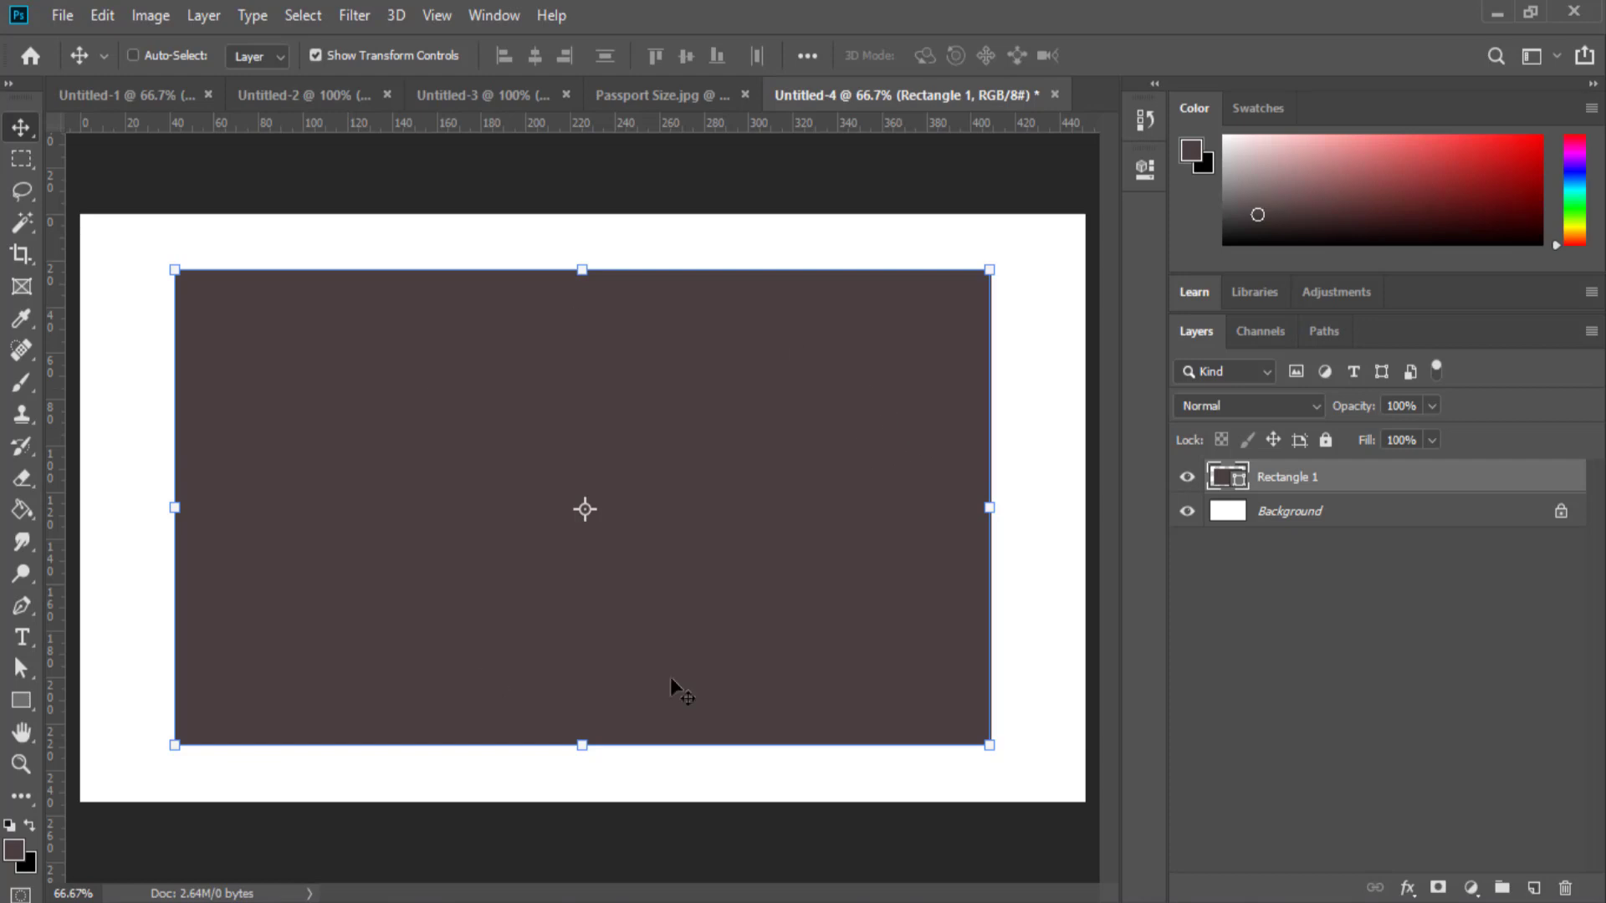
# Try the portrait pattern as the rectangle fill at 12% scale, then revert to solid dark brown.
pyautogui.click(21, 701)
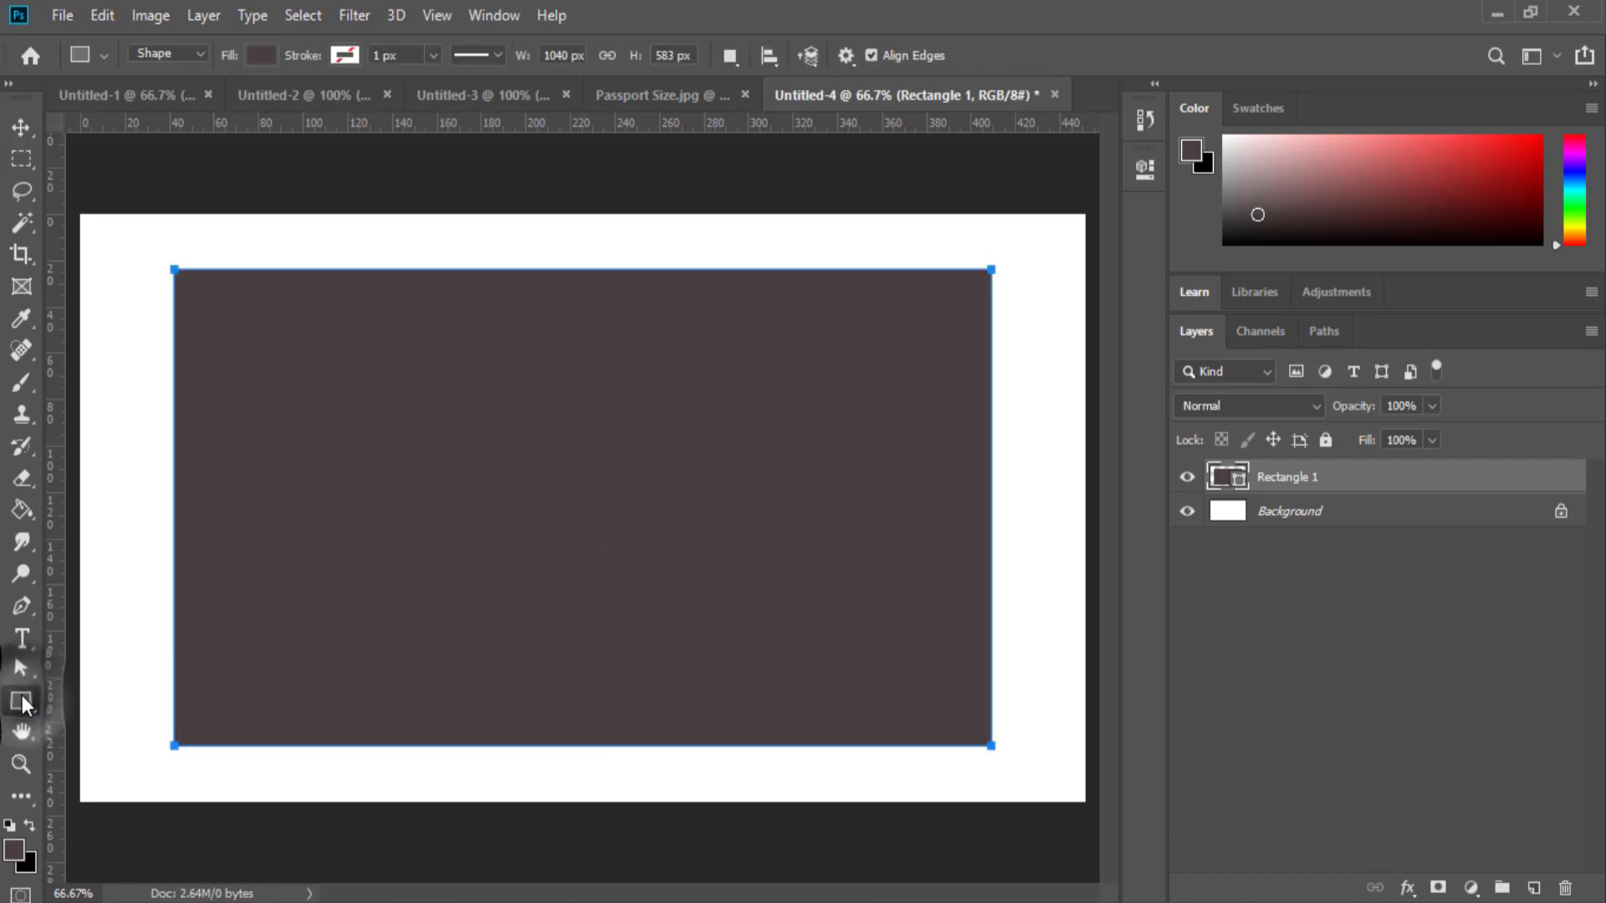
pyautogui.click(273, 58)
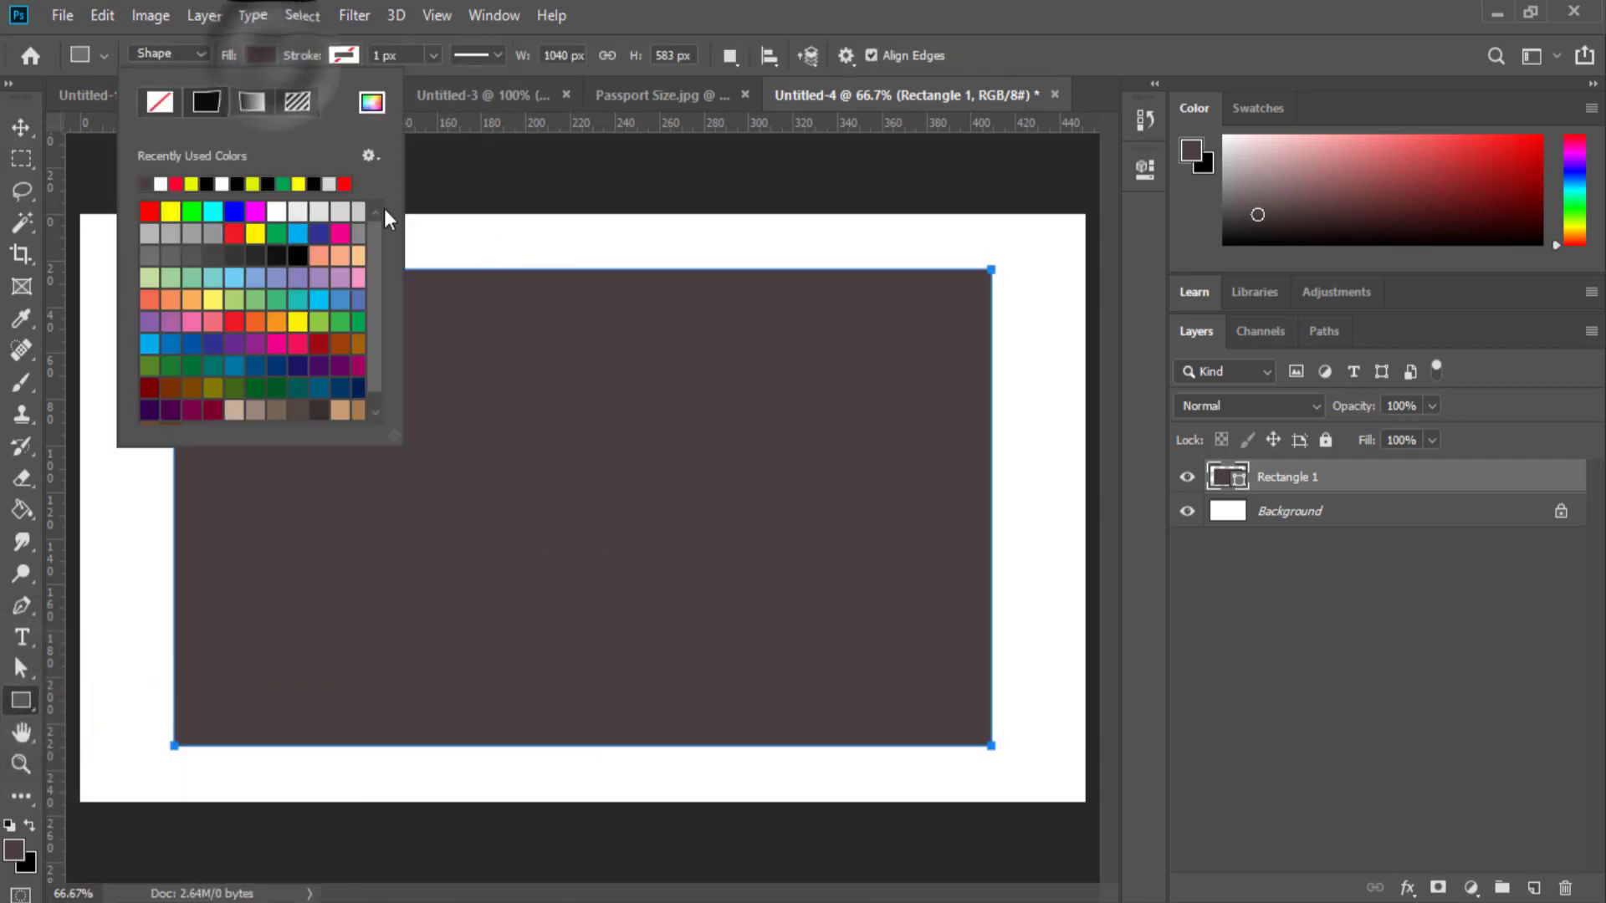
pyautogui.click(306, 111)
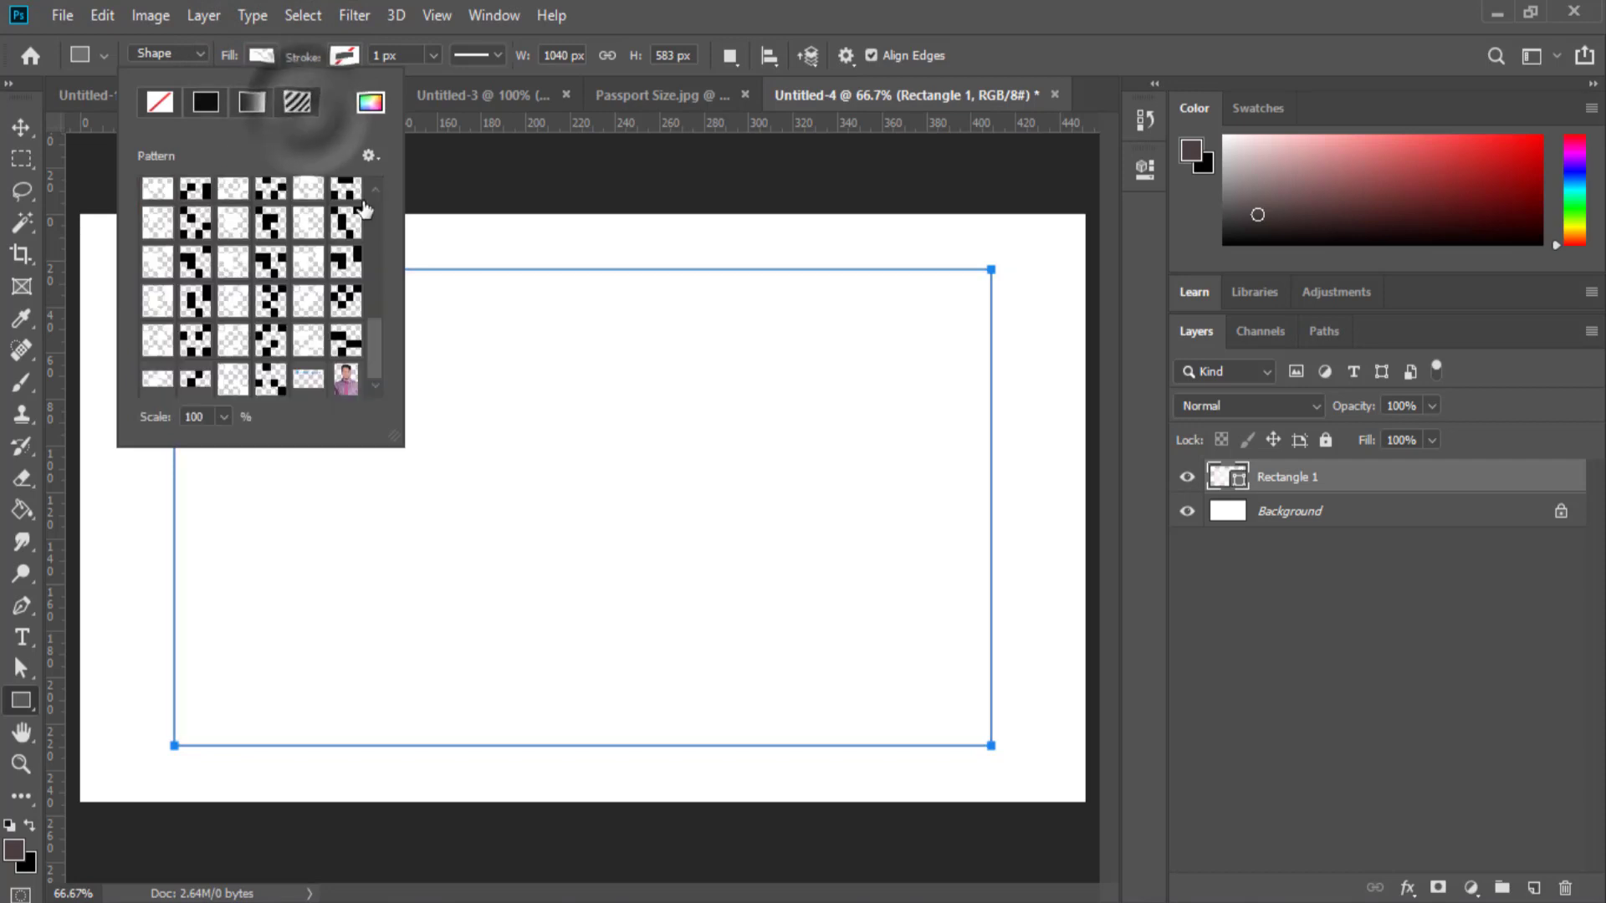
pyautogui.click(345, 380)
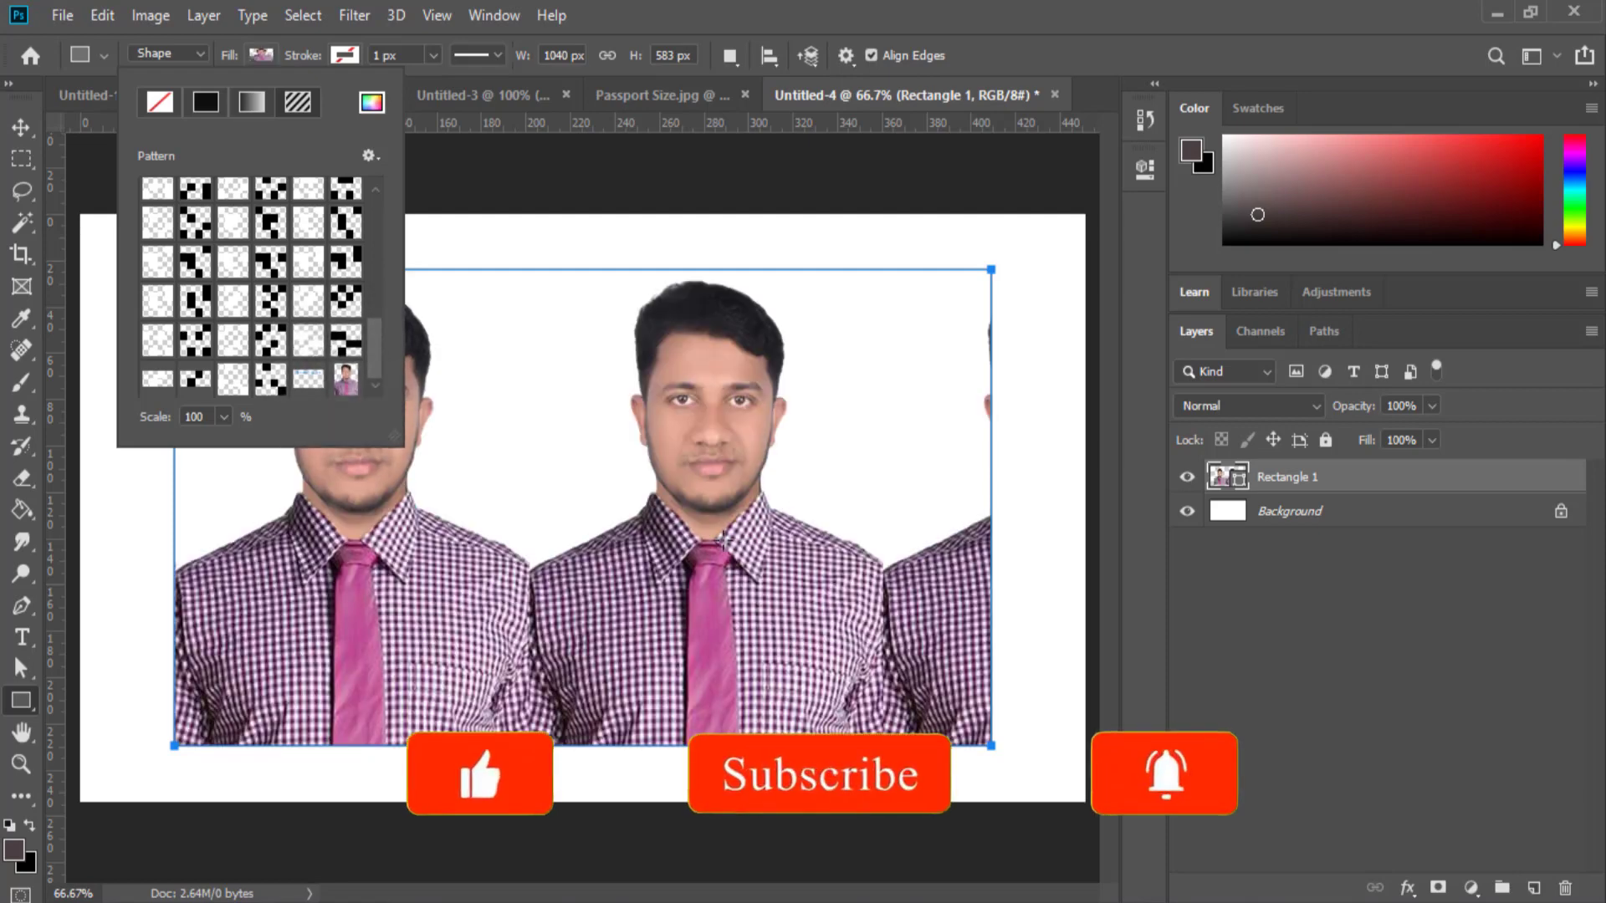
pyautogui.moveTo(222, 418); pyautogui.dragTo(210, 447)
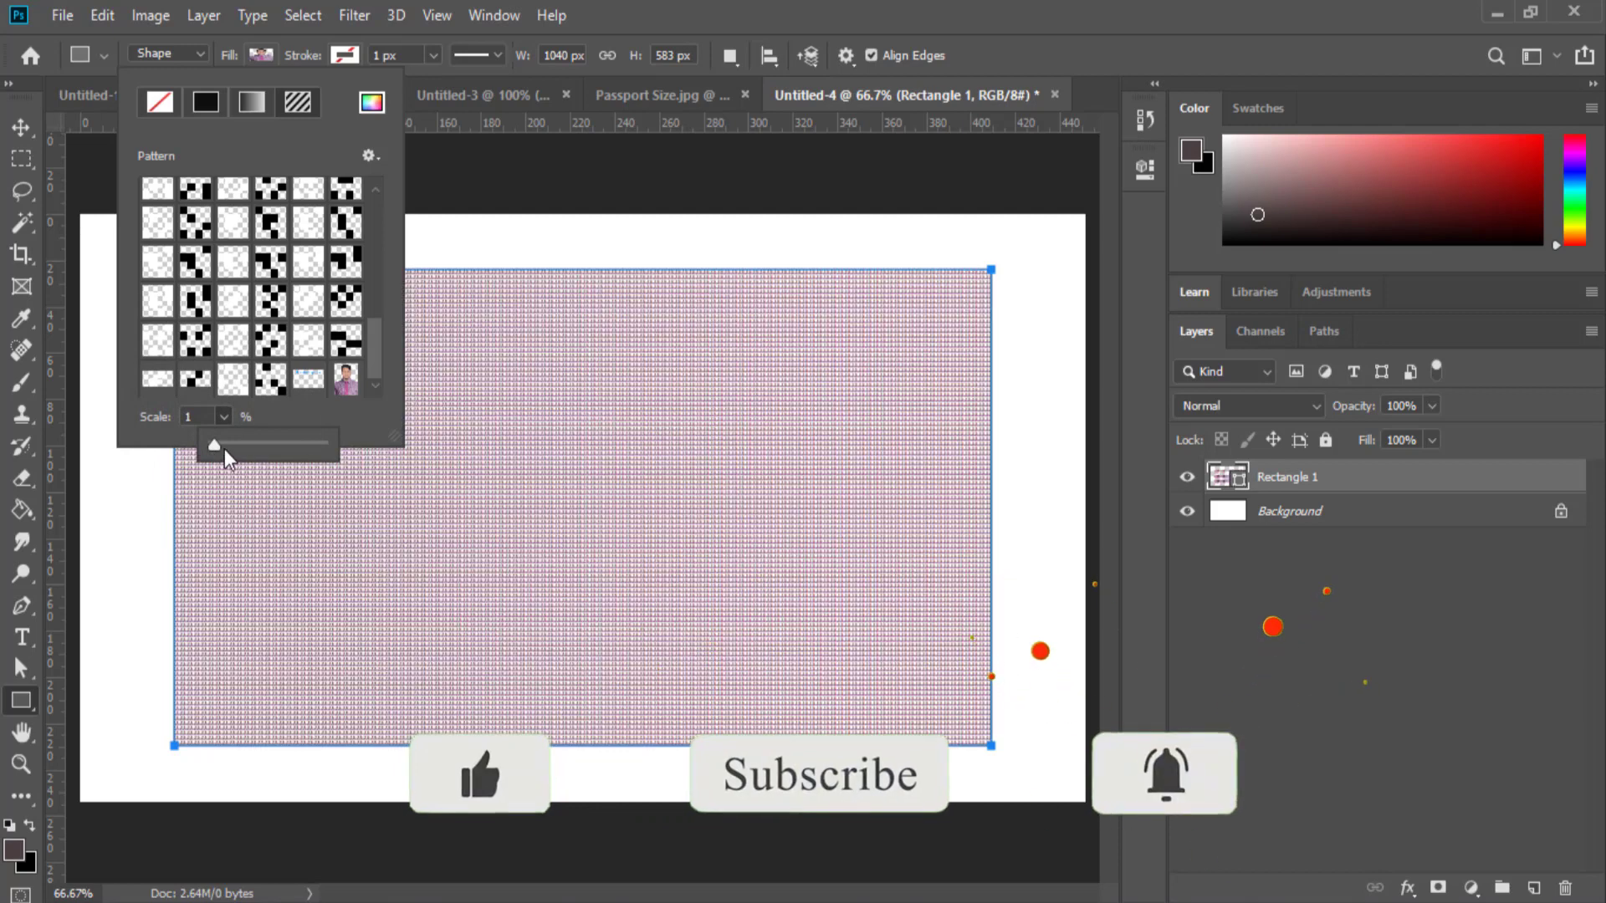
pyautogui.moveTo(216, 449); pyautogui.dragTo(216, 447)
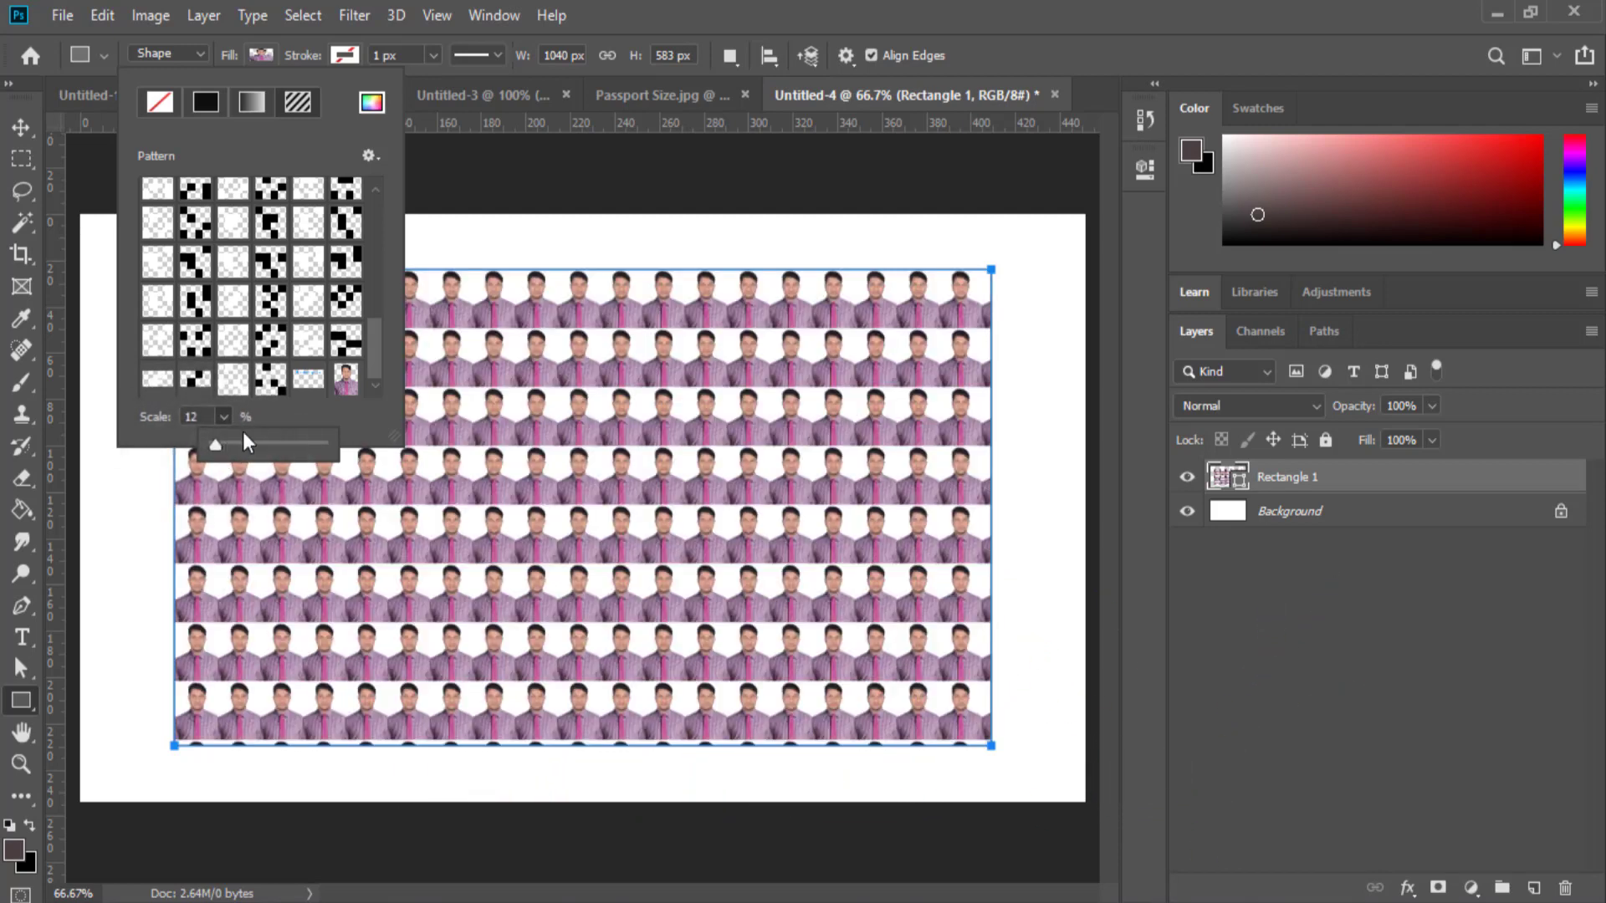
pyautogui.press('Return')
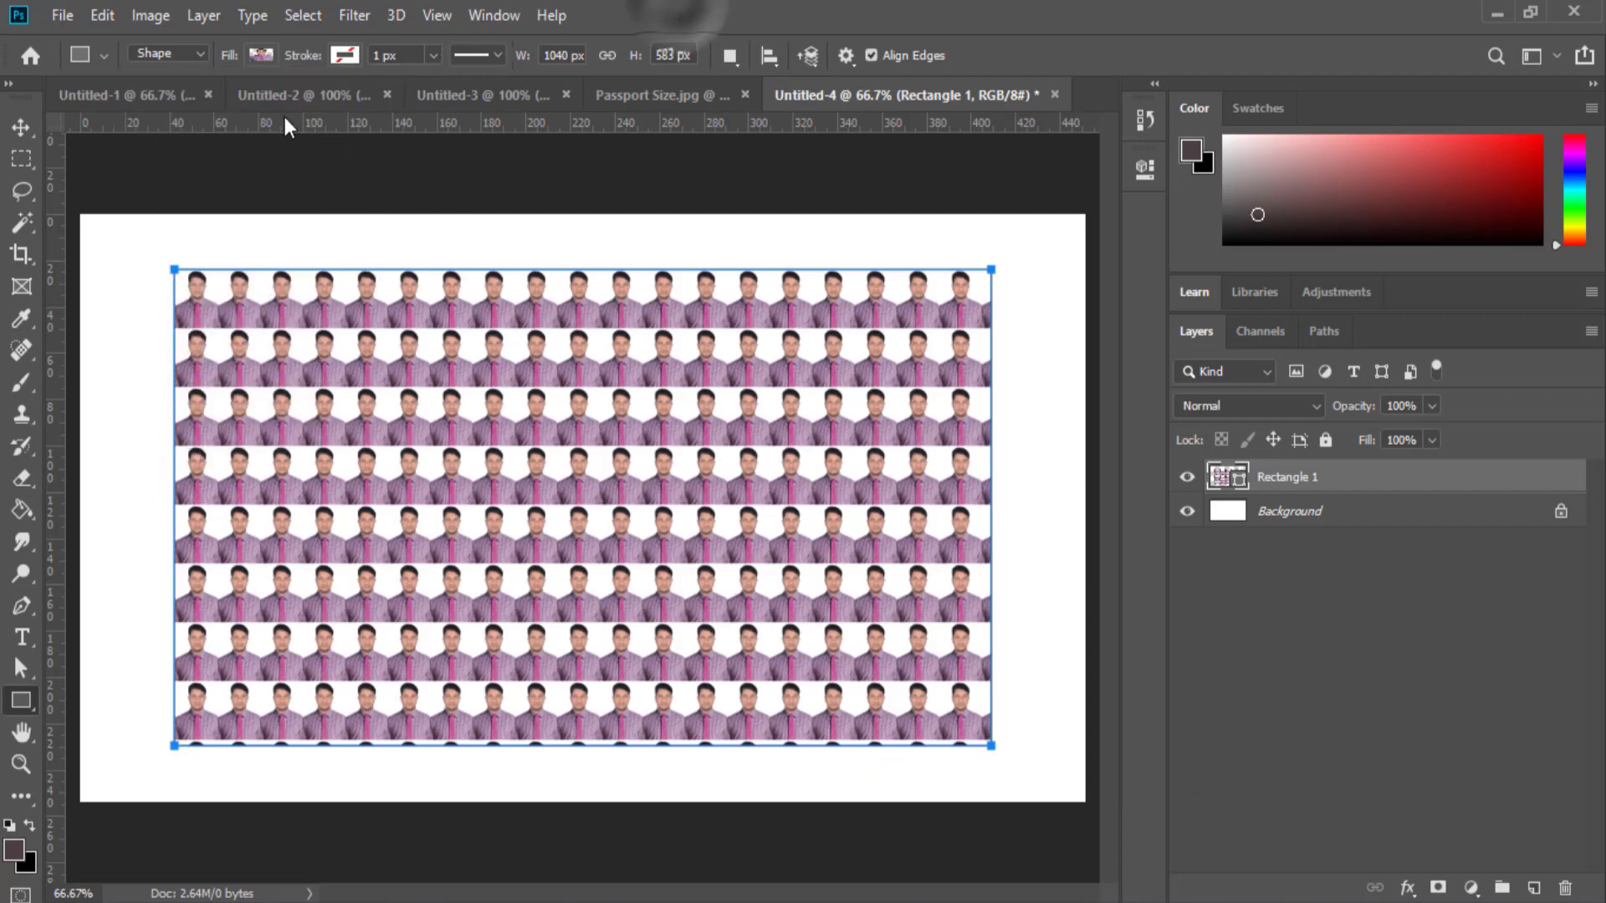
pyautogui.hotkey('alt', 'BackSpace')
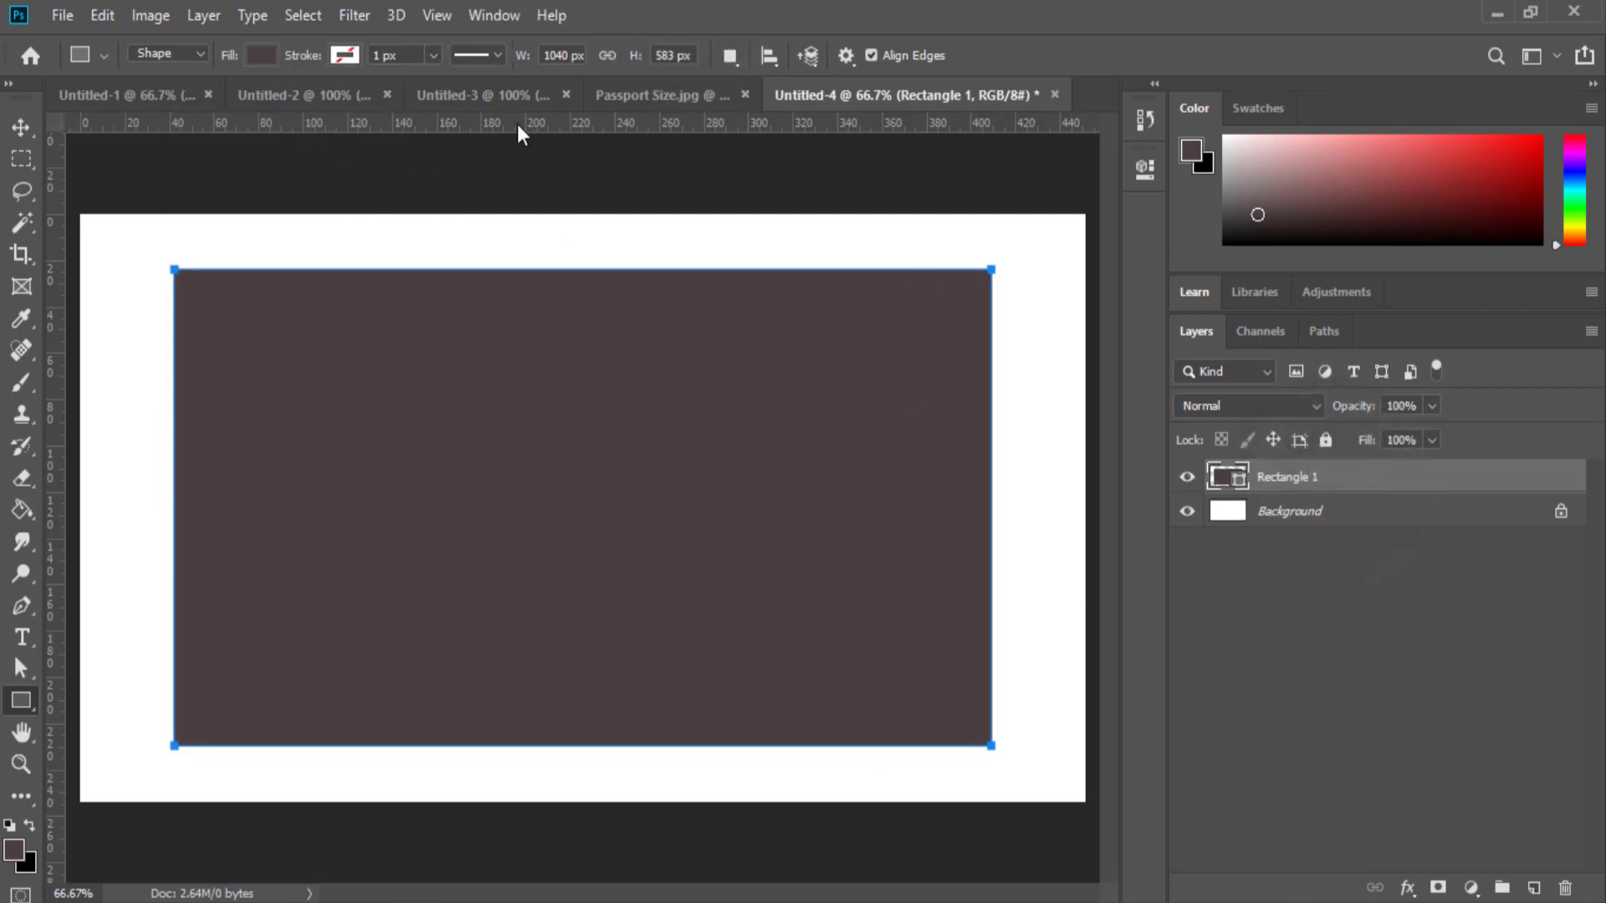
# Open Rectangle 1's Blending Options and enable a Pattern Overlay using the portrait pattern.
pyautogui.click(1310, 477)
pyautogui.rightClick(1294, 483)
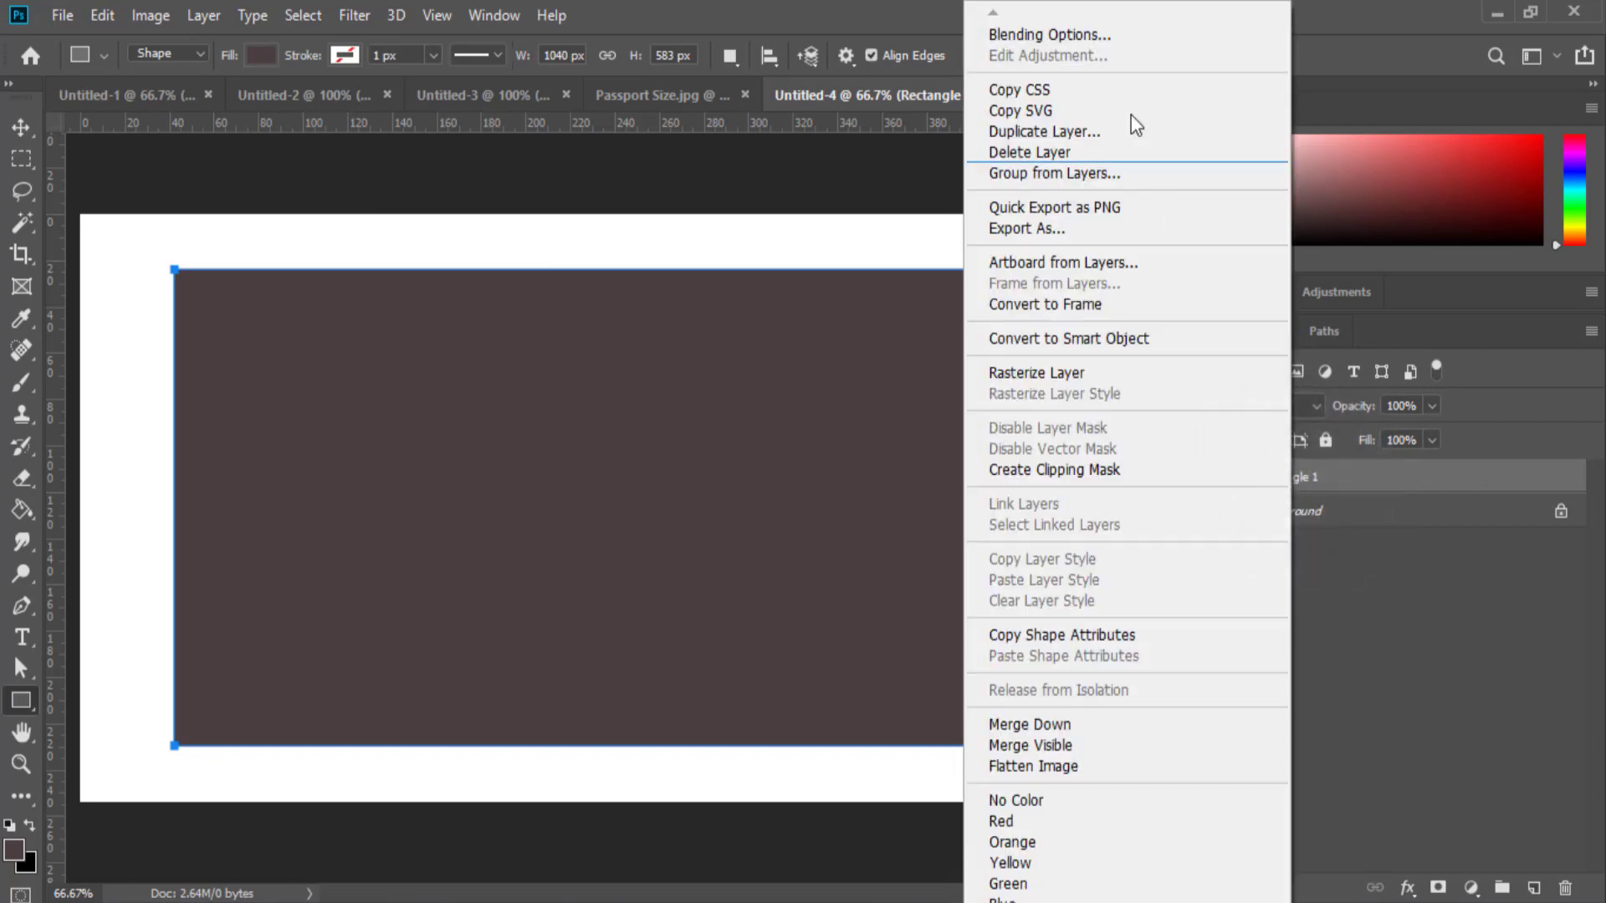
pyautogui.click(1072, 34)
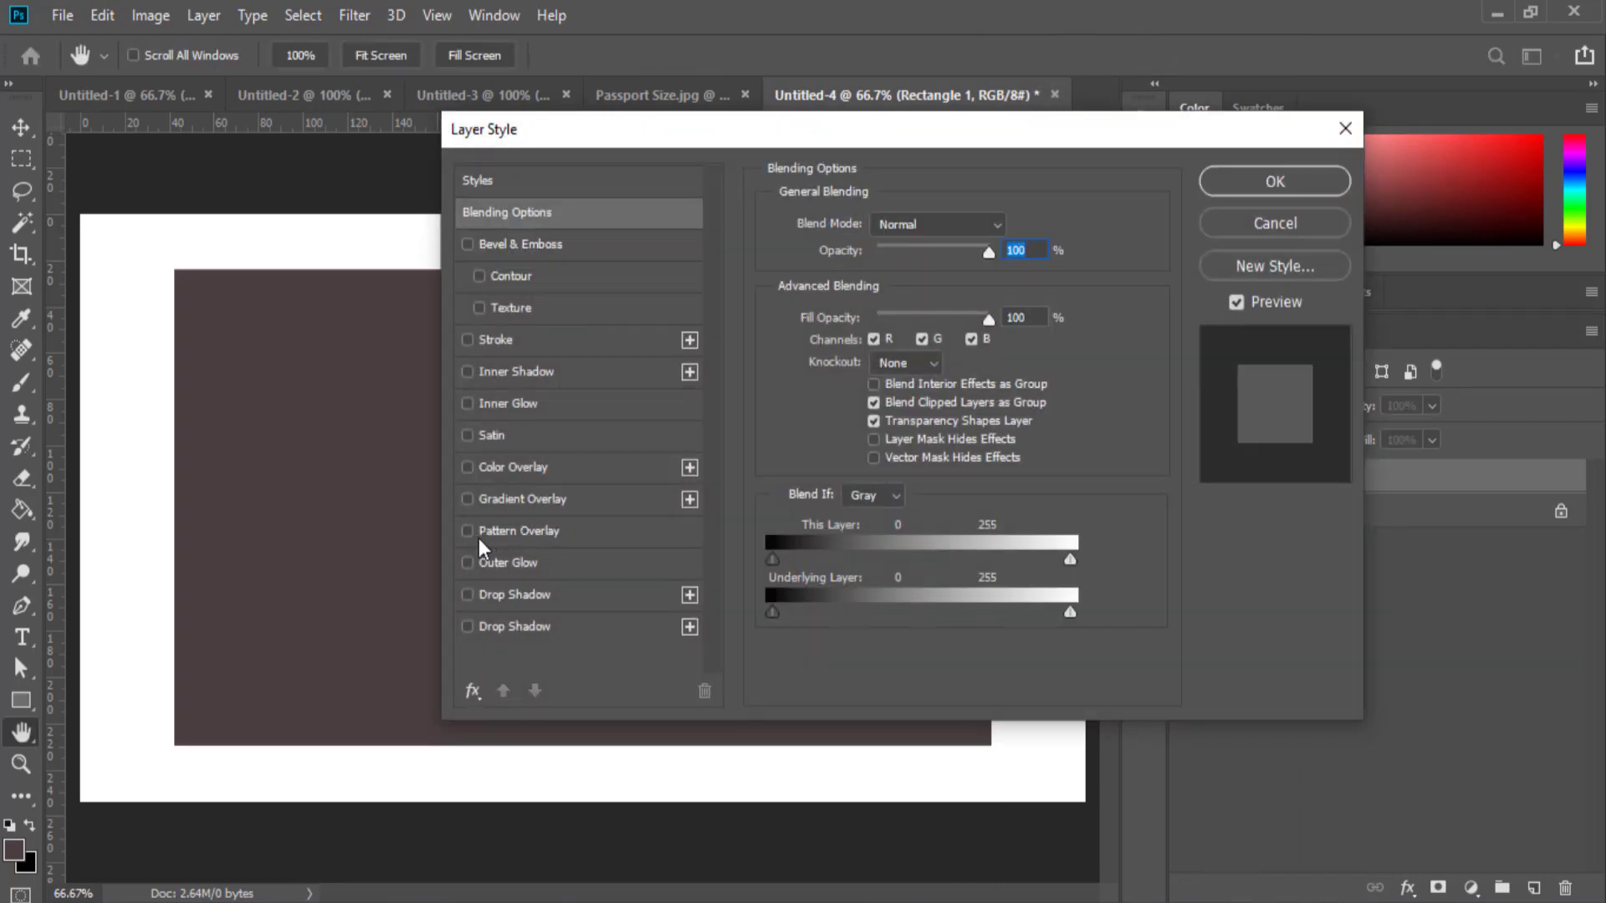
pyautogui.click(576, 537)
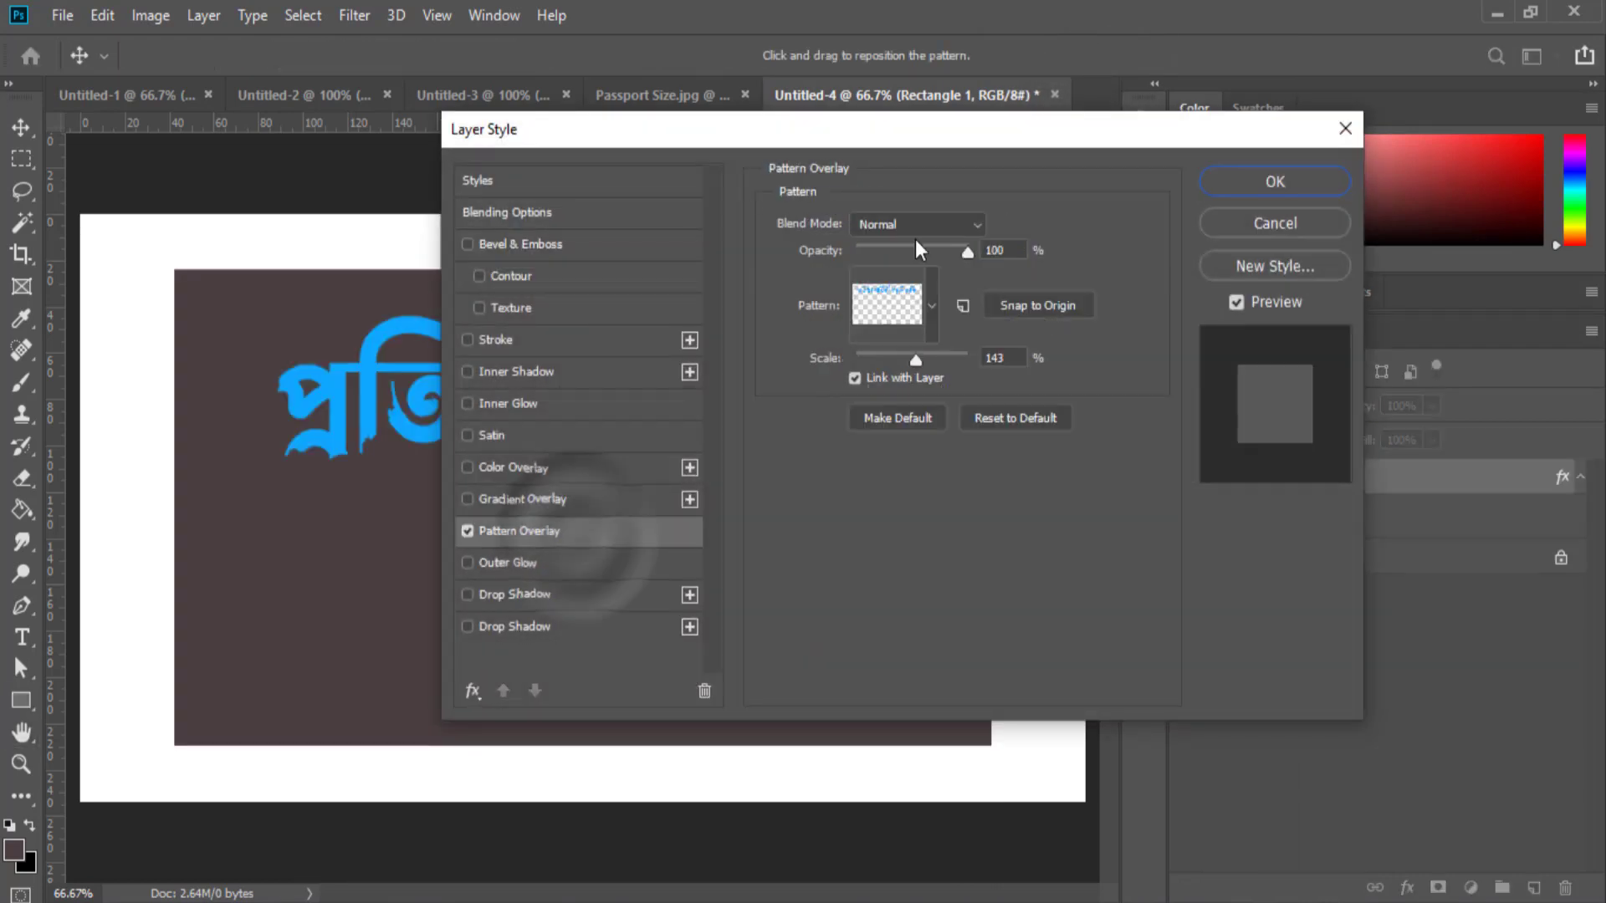
pyautogui.moveTo(947, 131)
pyautogui.mouseDown()
pyautogui.moveTo(963, 127)
pyautogui.moveTo(666, 479)
pyautogui.moveTo(987, 158)
pyautogui.mouseUp()
pyautogui.click(1017, 332)
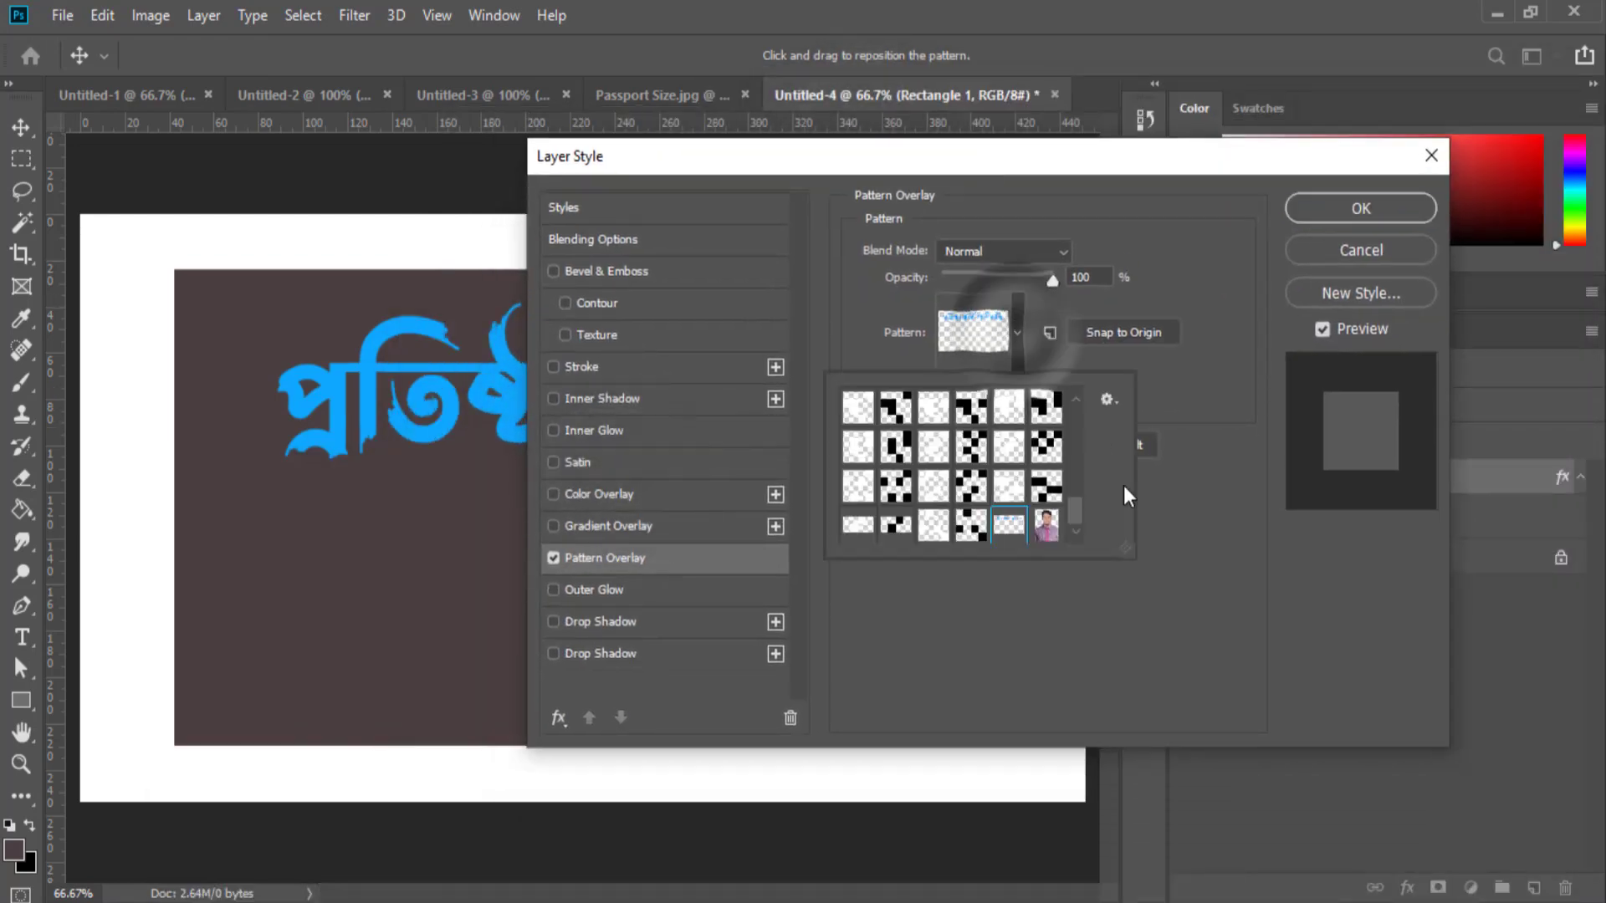
pyautogui.click(1076, 532)
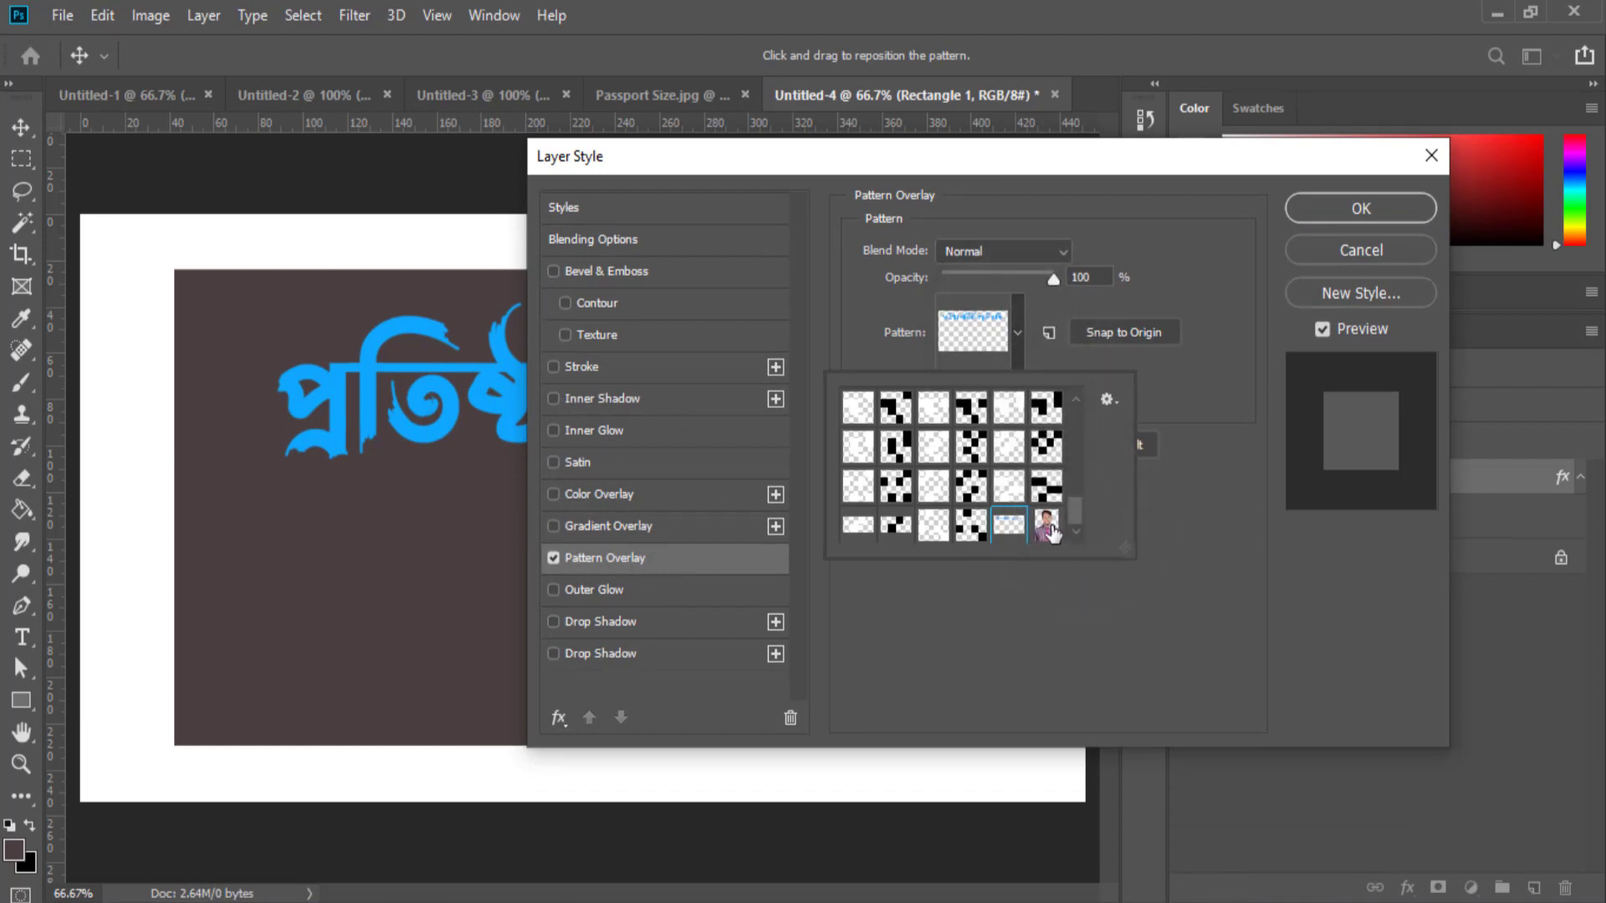
pyautogui.click(1048, 527)
# Set the Pattern Overlay to 100% opacity and 9% scale, and apply it.
pyautogui.moveTo(835, 167)
pyautogui.mouseDown()
pyautogui.moveTo(1172, 25)
pyautogui.moveTo(937, 38)
pyautogui.mouseUp()
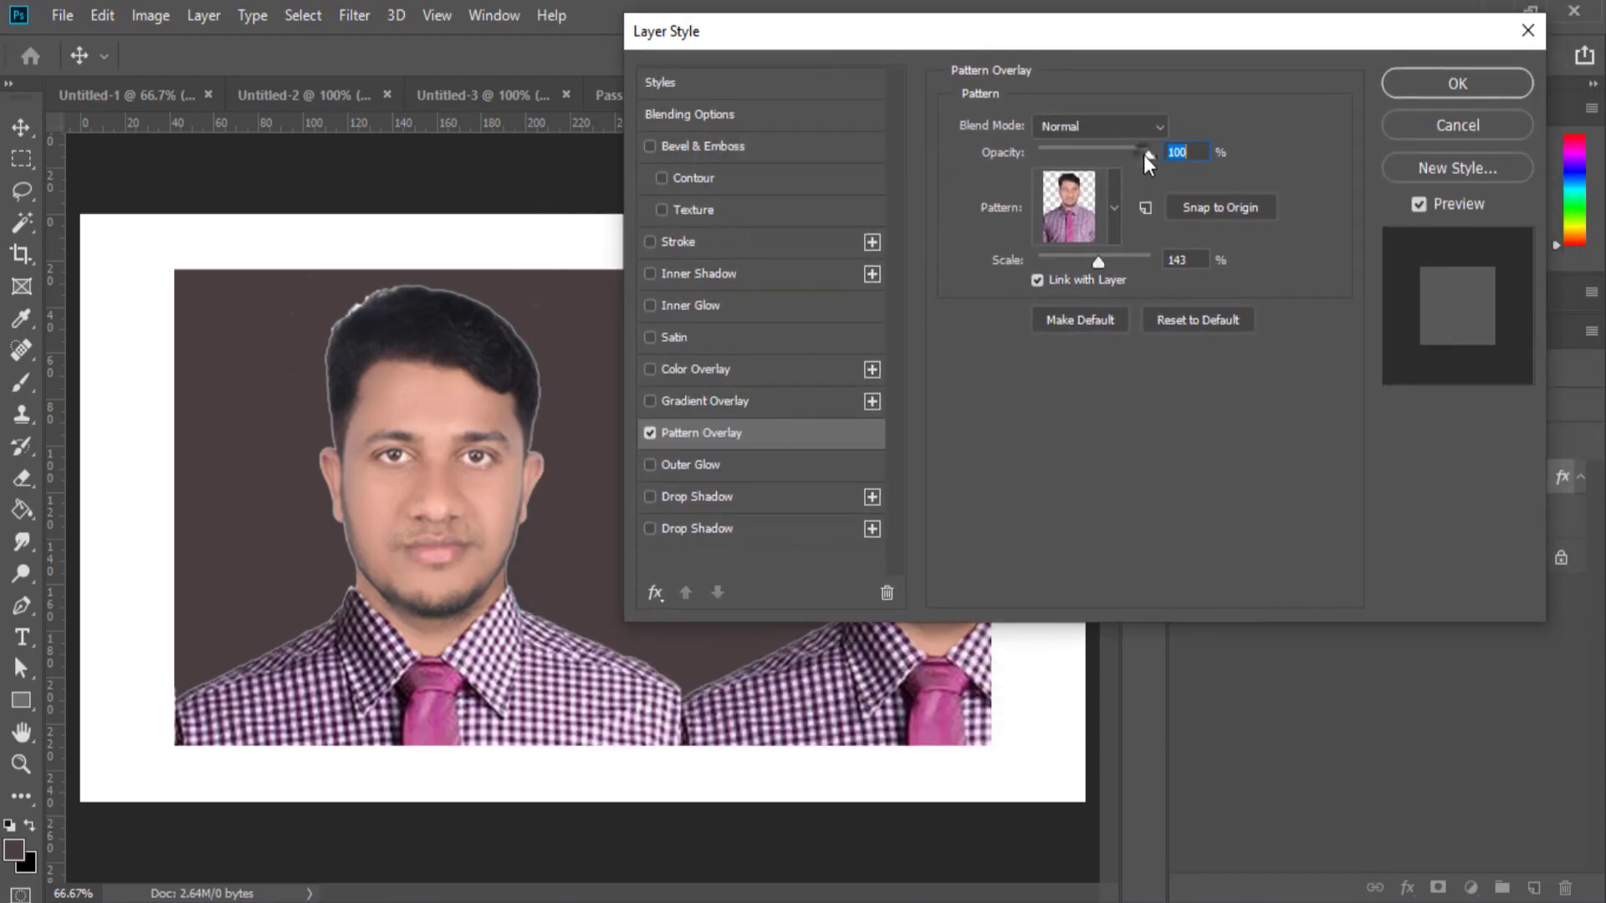
pyautogui.moveTo(1142, 154); pyautogui.dragTo(1062, 148)
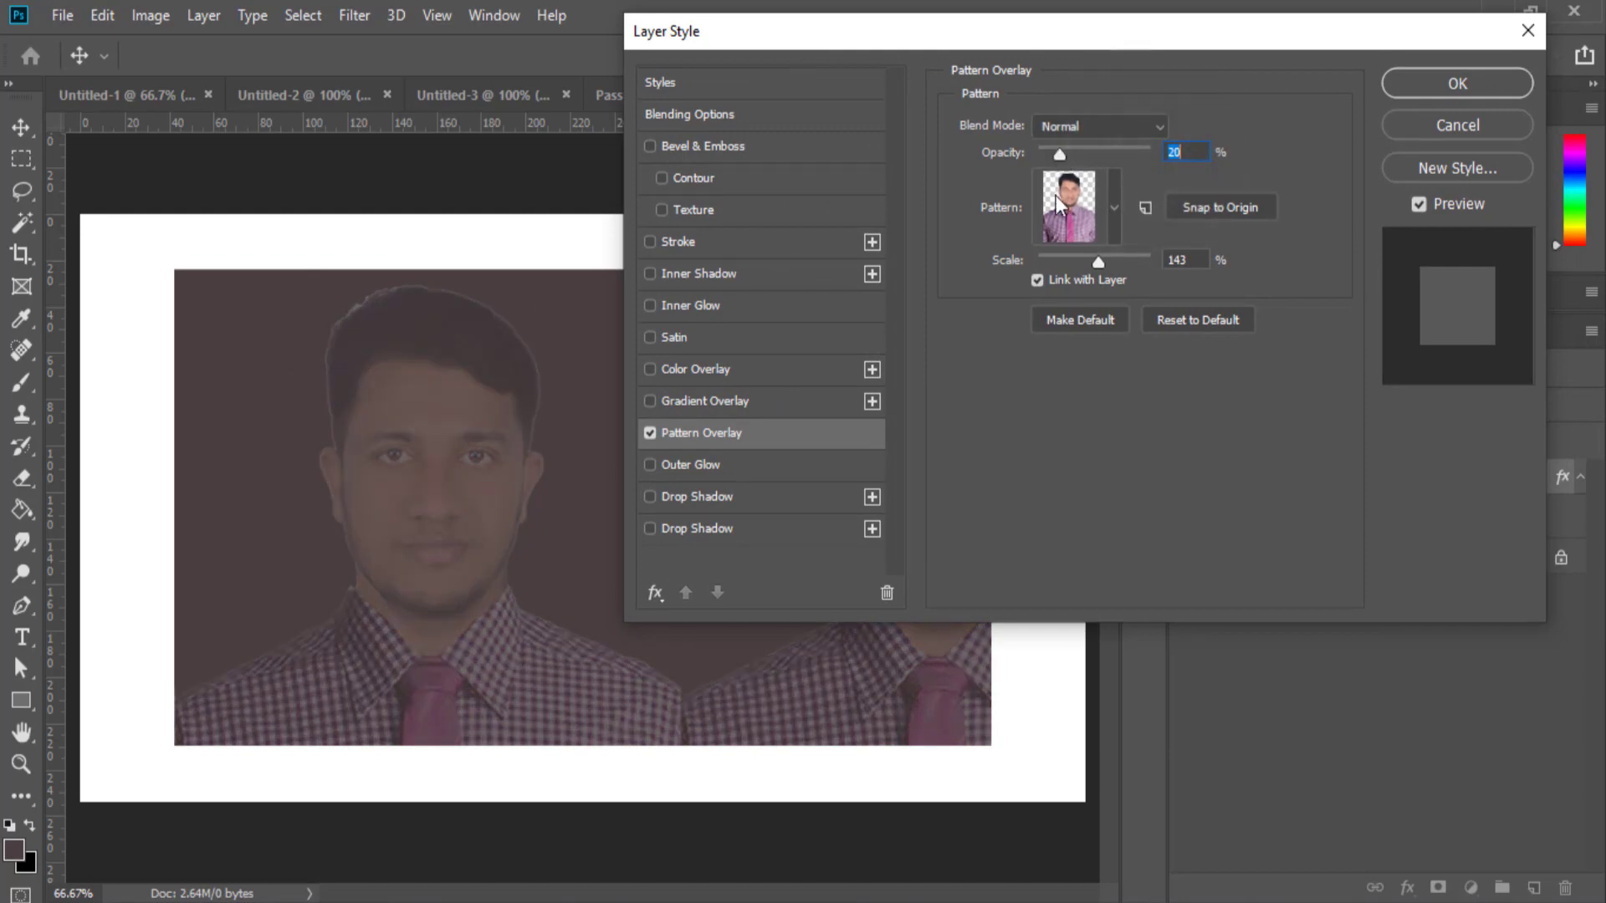
pyautogui.moveTo(1102, 266); pyautogui.dragTo(1049, 264)
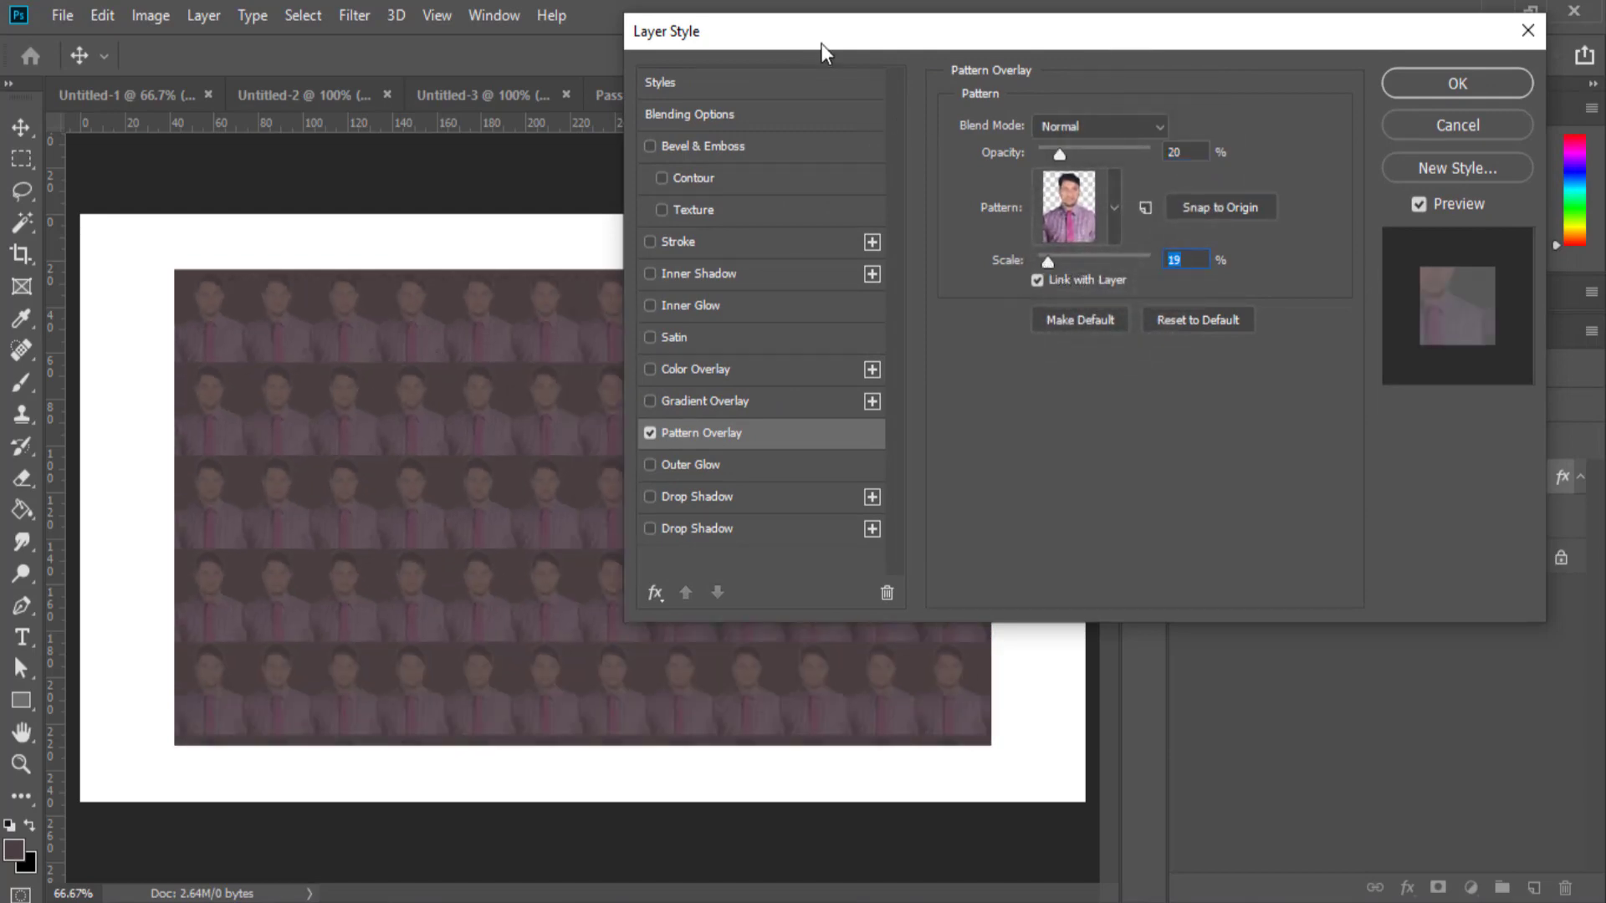
pyautogui.moveTo(821, 39); pyautogui.dragTo(1049, 54)
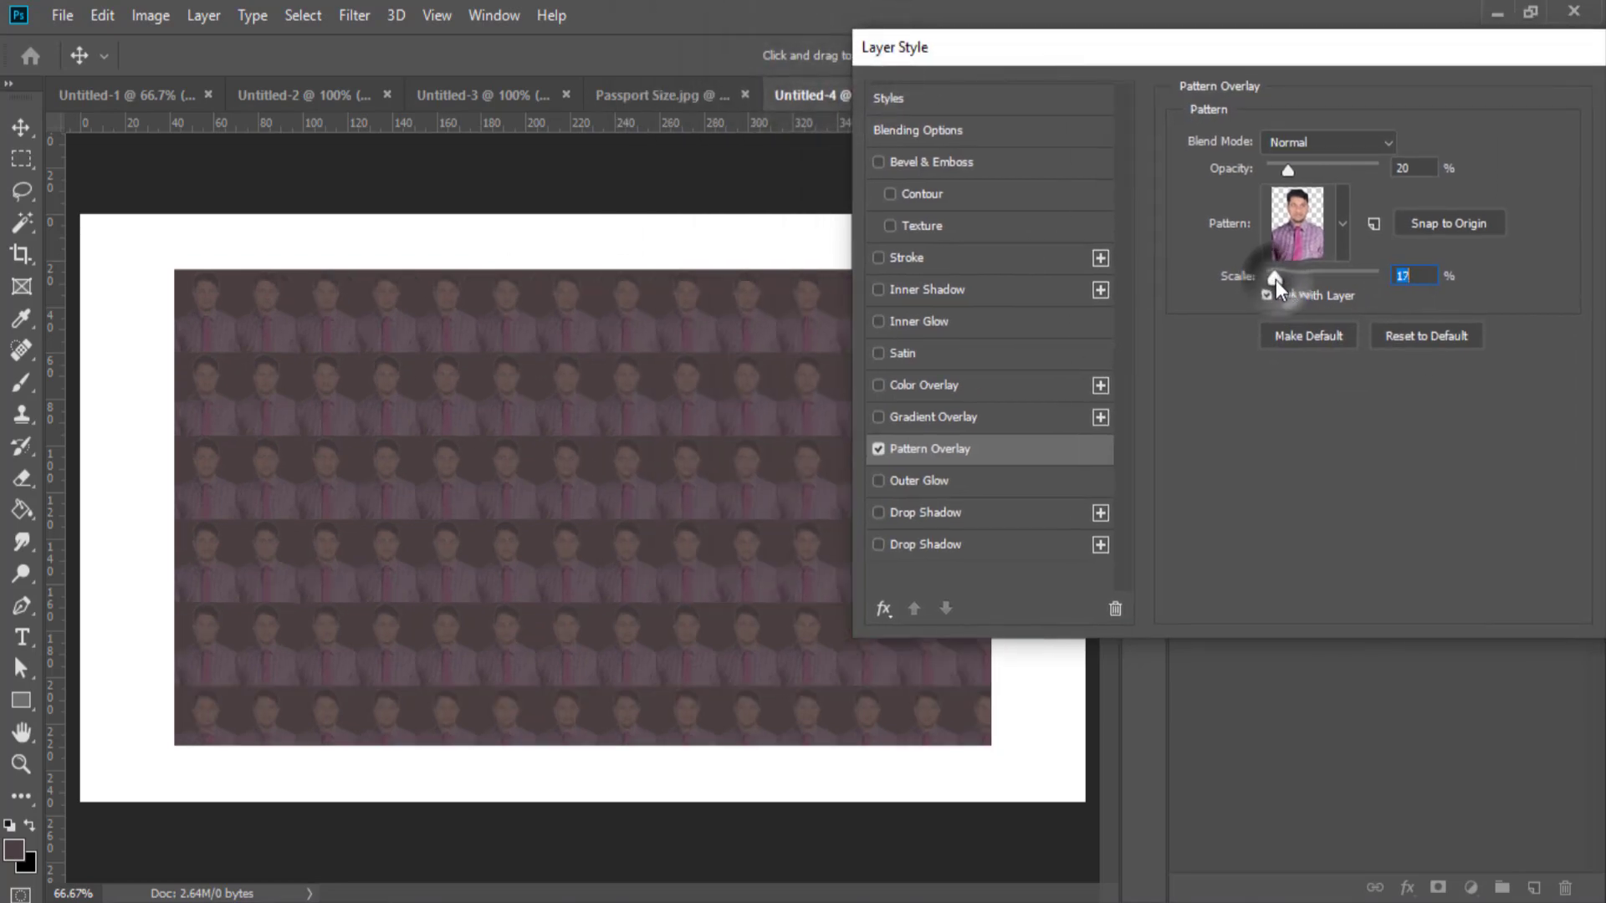
pyautogui.moveTo(1276, 279); pyautogui.dragTo(1272, 279)
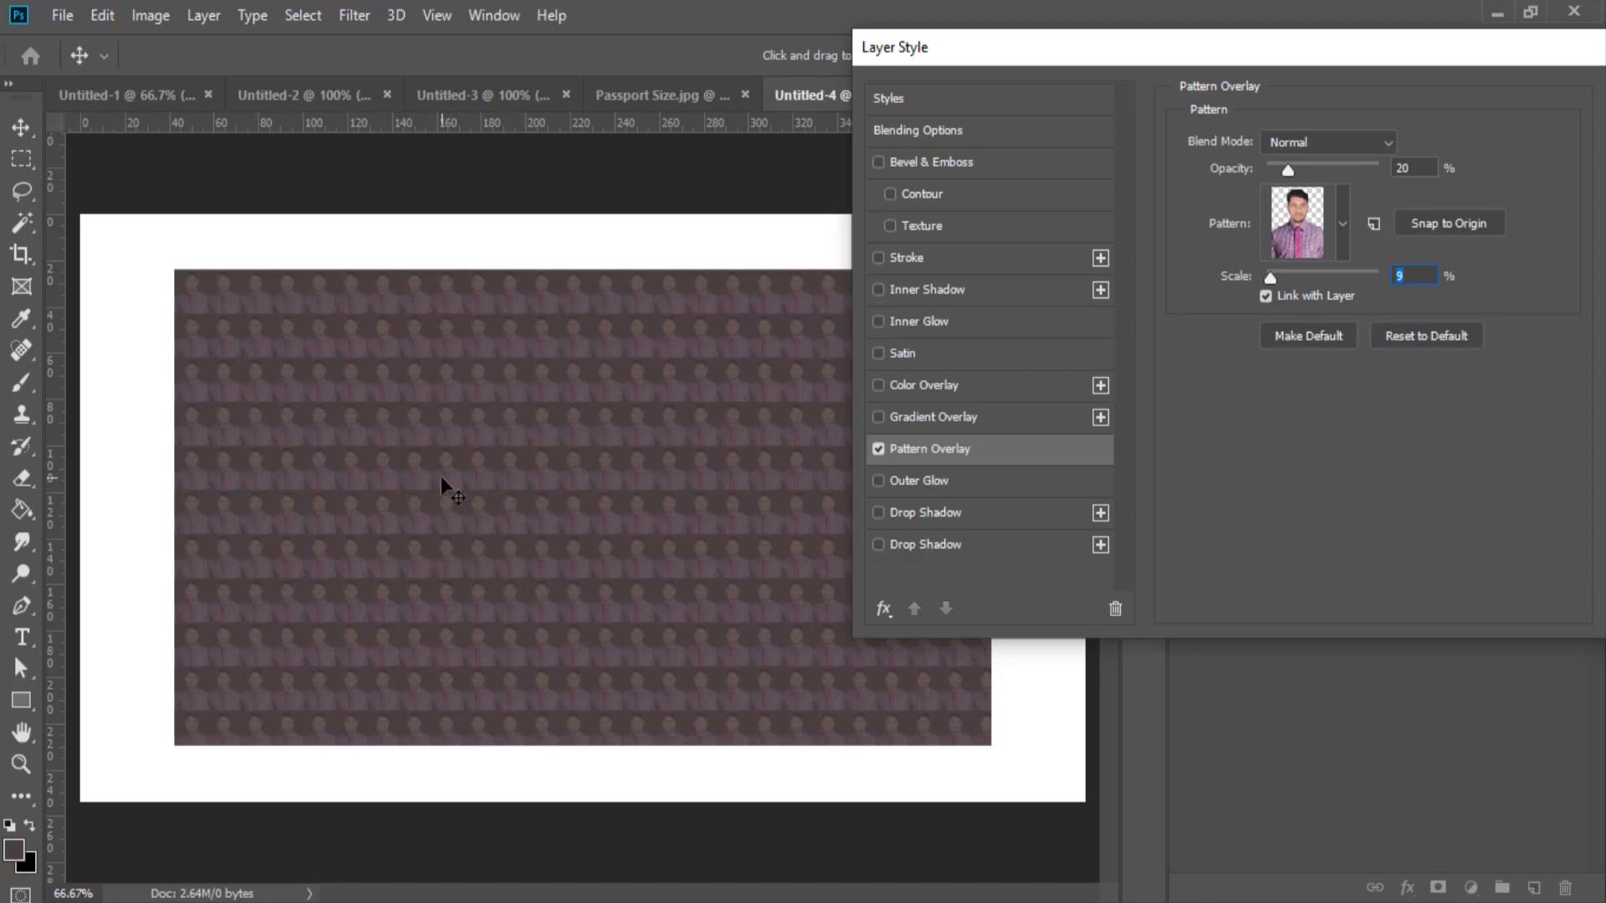
pyautogui.moveTo(1288, 171); pyautogui.dragTo(1393, 172)
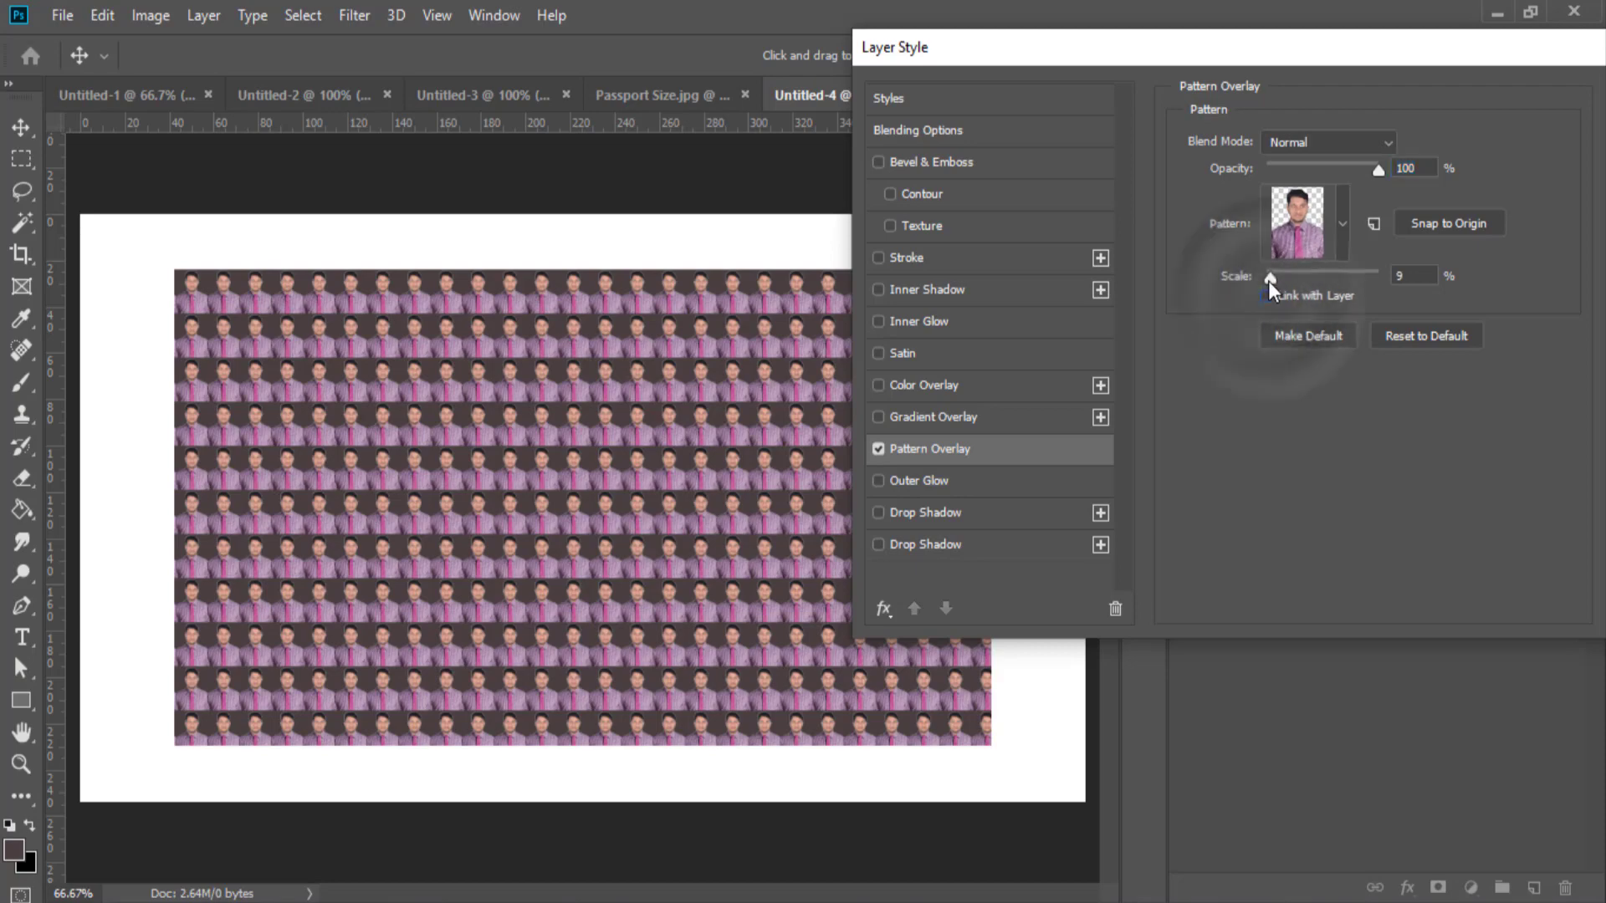
pyautogui.moveTo(1269, 279)
pyautogui.mouseDown()
pyautogui.moveTo(1329, 278)
pyautogui.moveTo(1285, 277)
pyautogui.mouseUp()
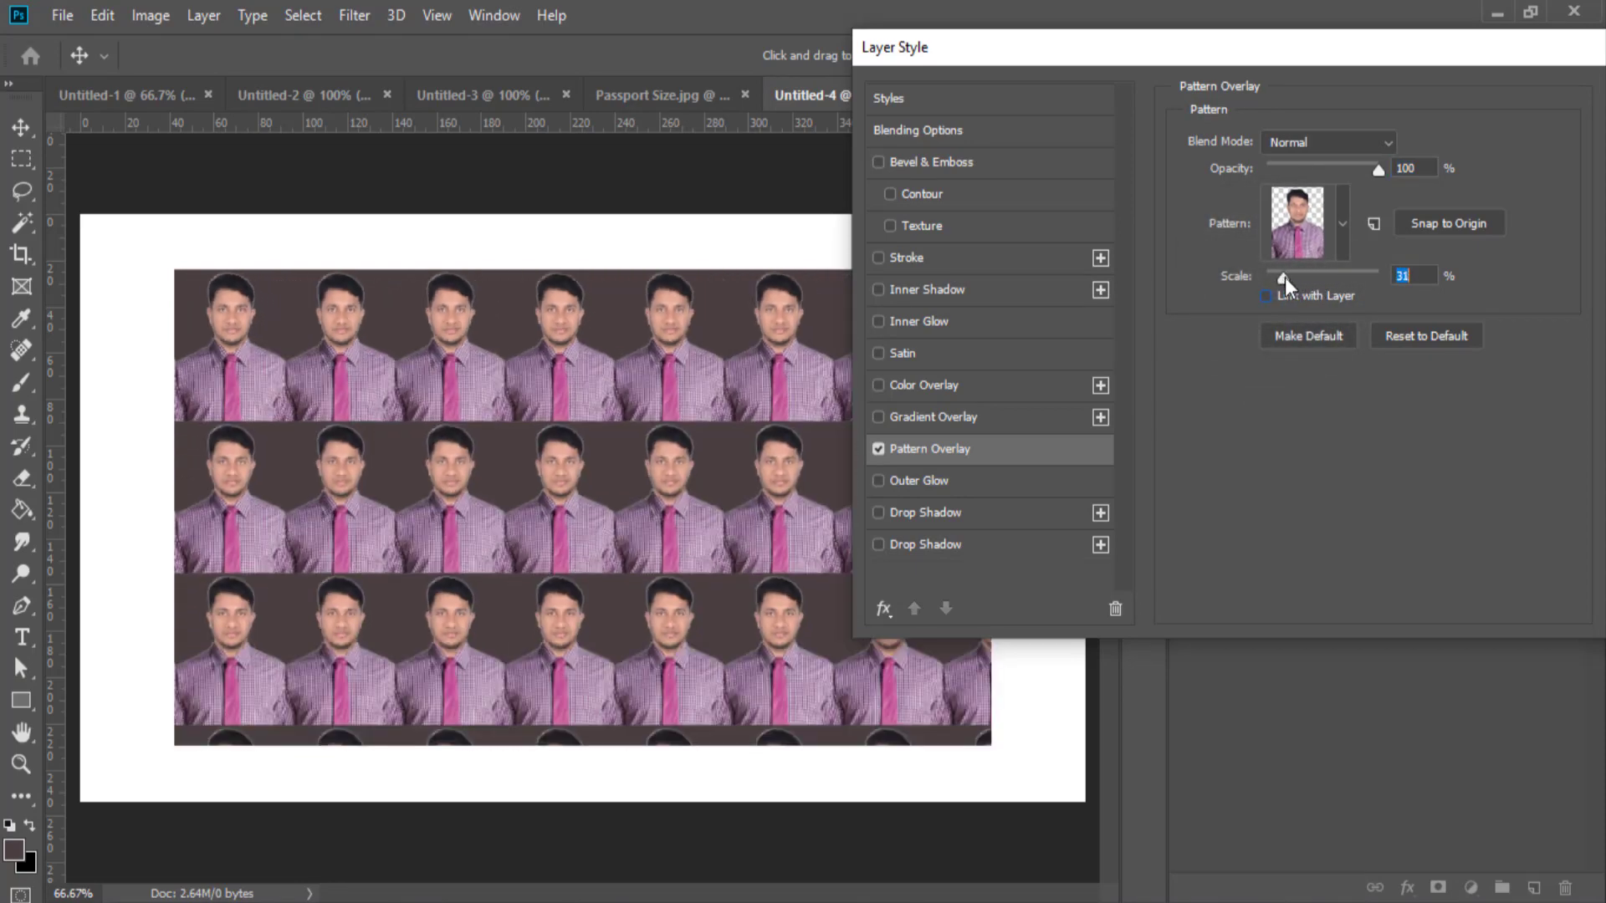
pyautogui.click(1344, 223)
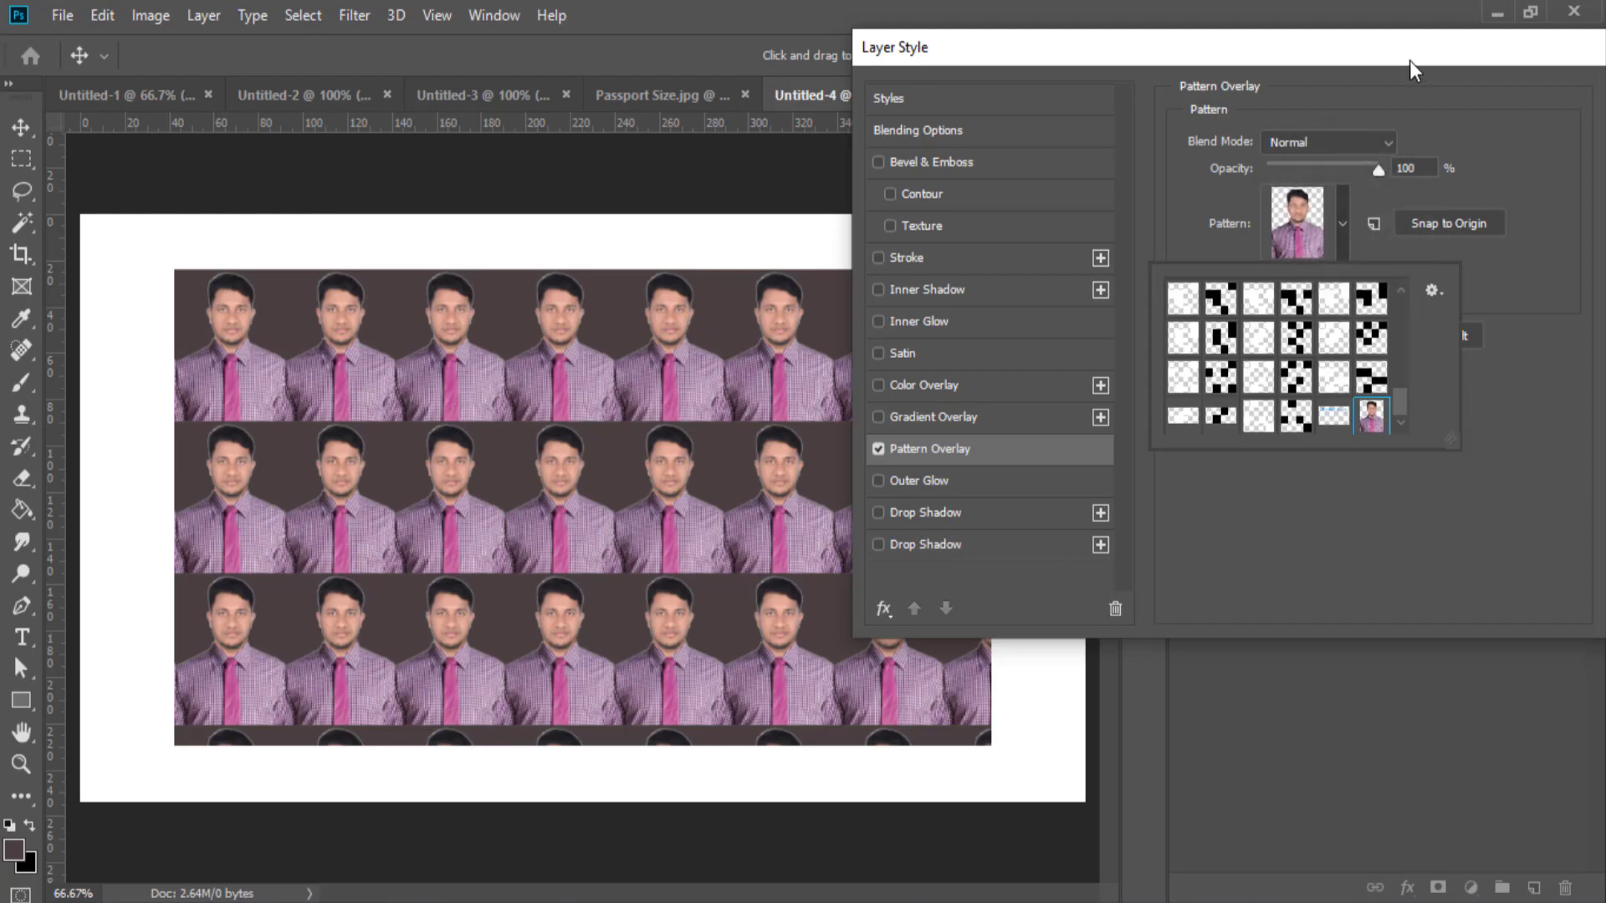
pyautogui.moveTo(1408, 68); pyautogui.dragTo(943, 161)
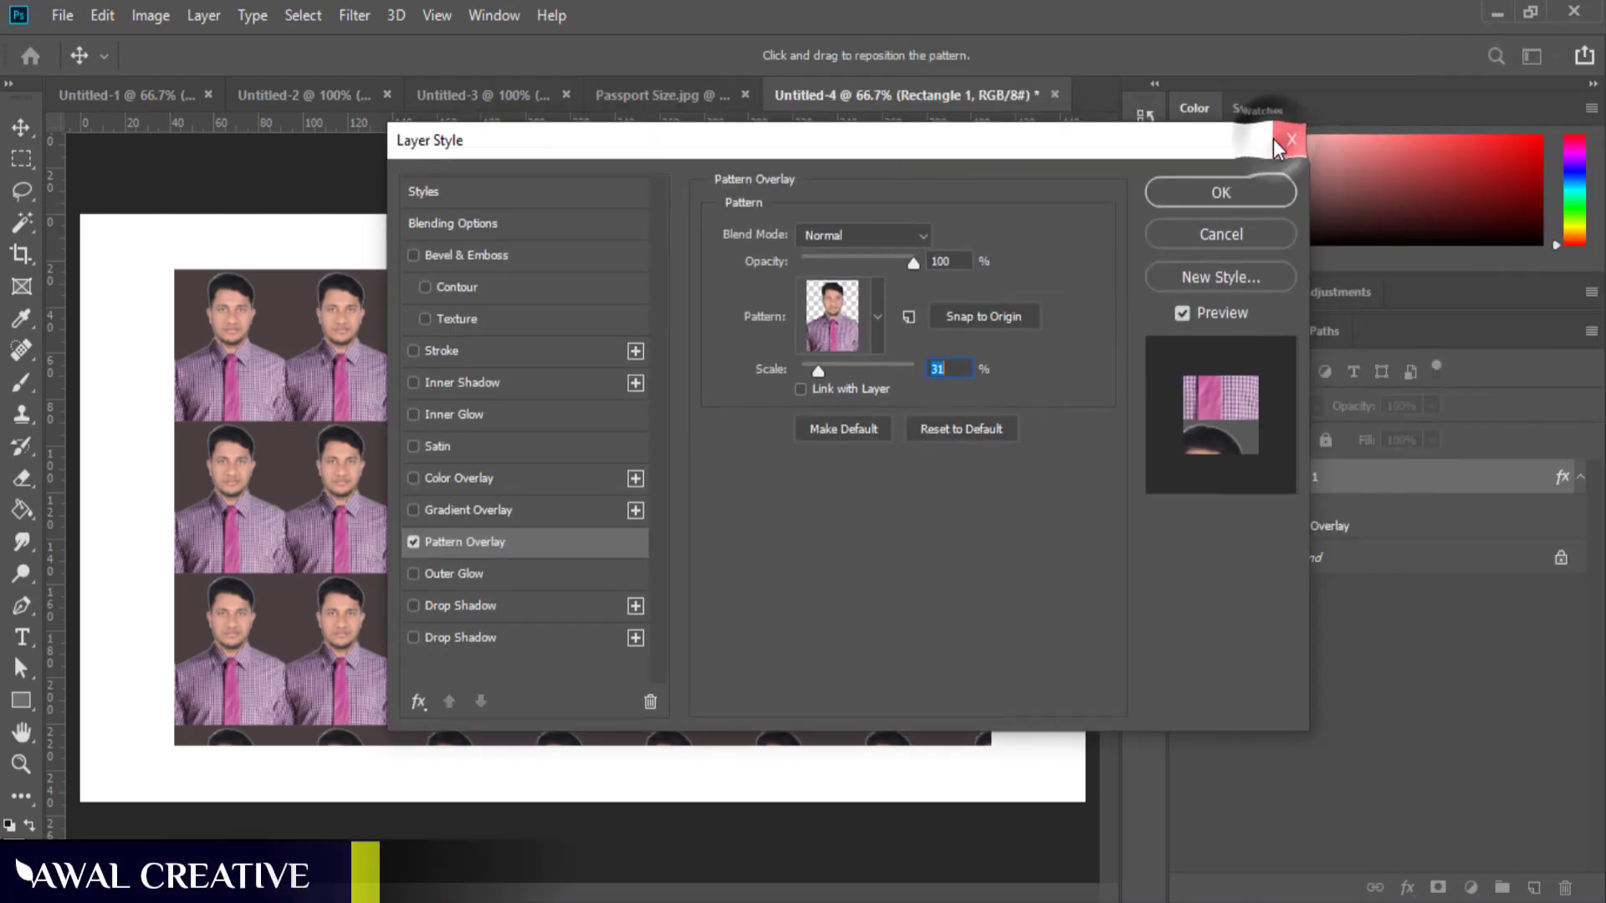
pyautogui.moveTo(818, 377); pyautogui.dragTo(806, 377)
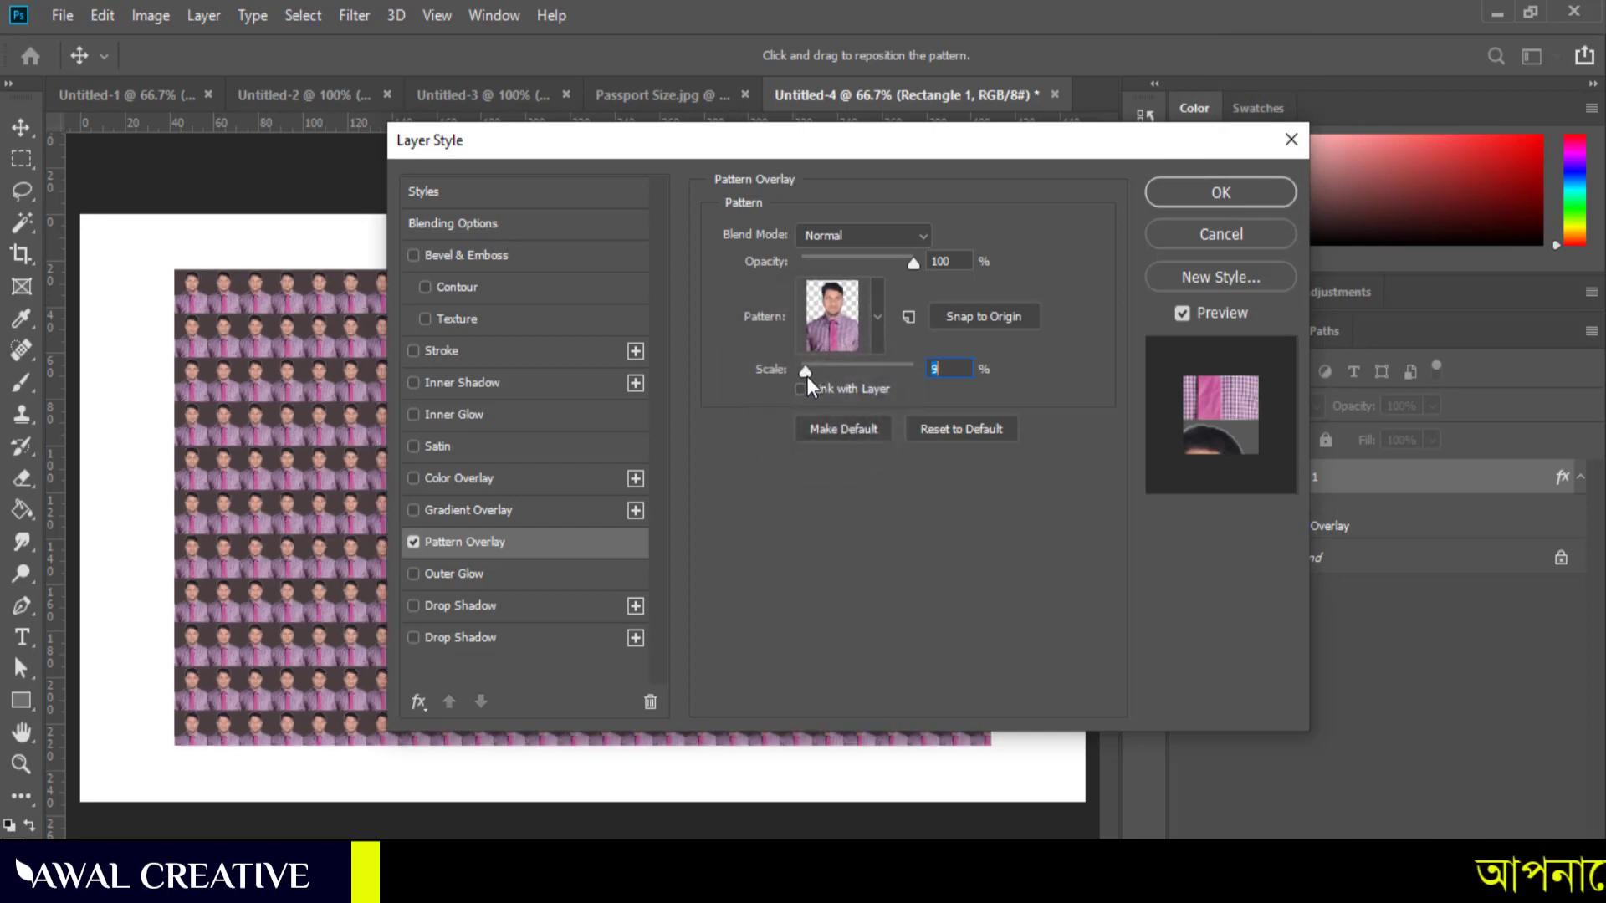
pyautogui.click(1210, 193)
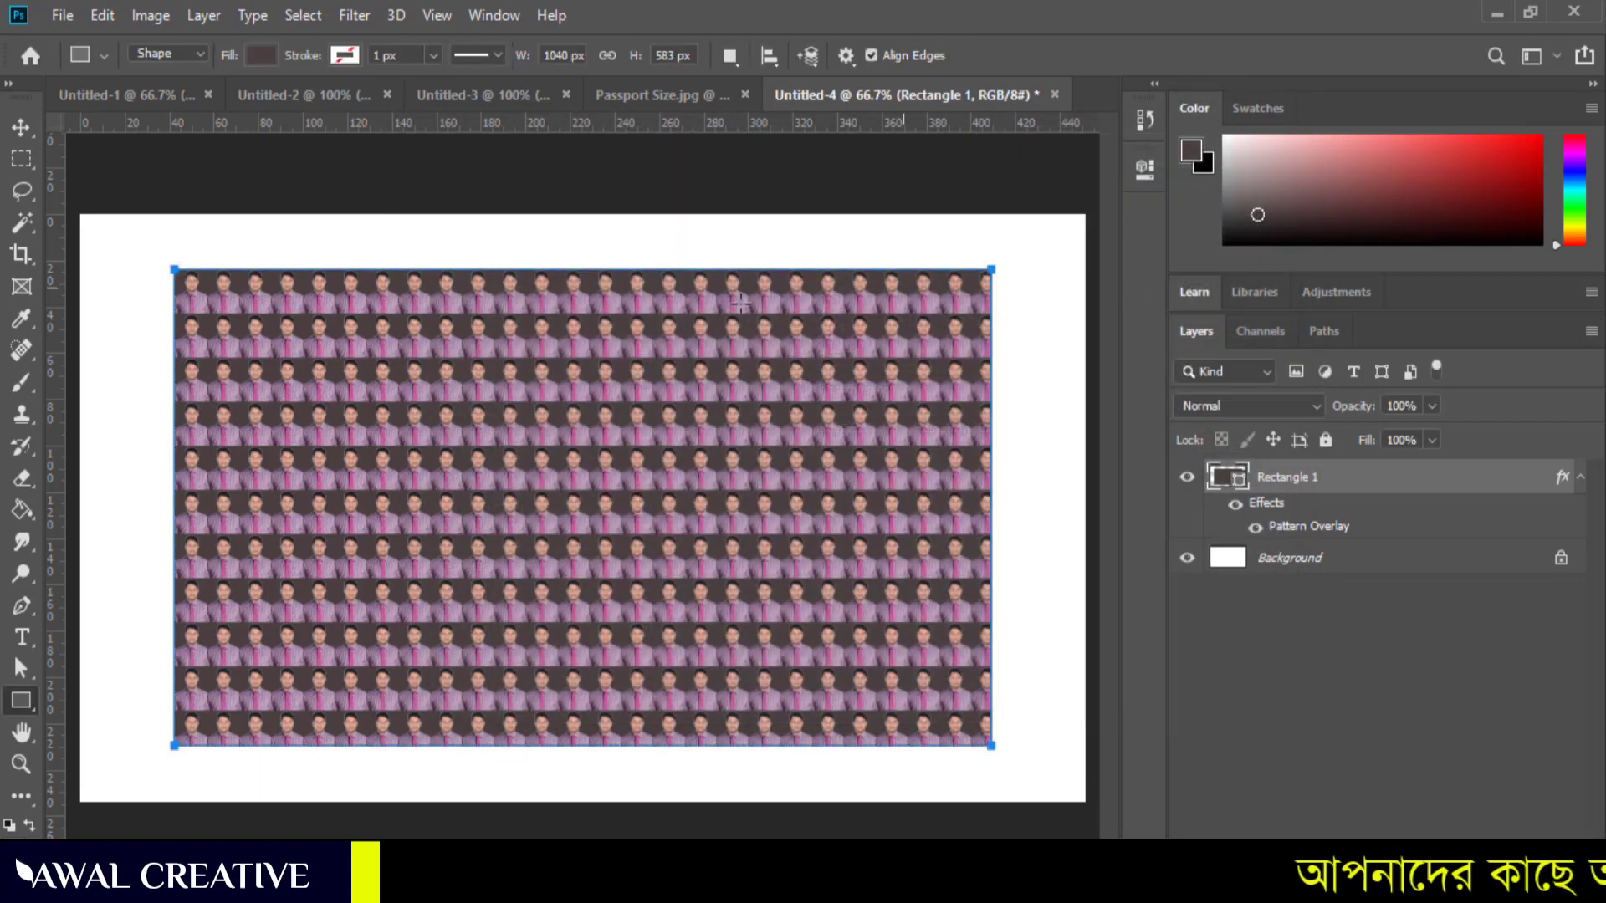
pyautogui.click(1375, 678)
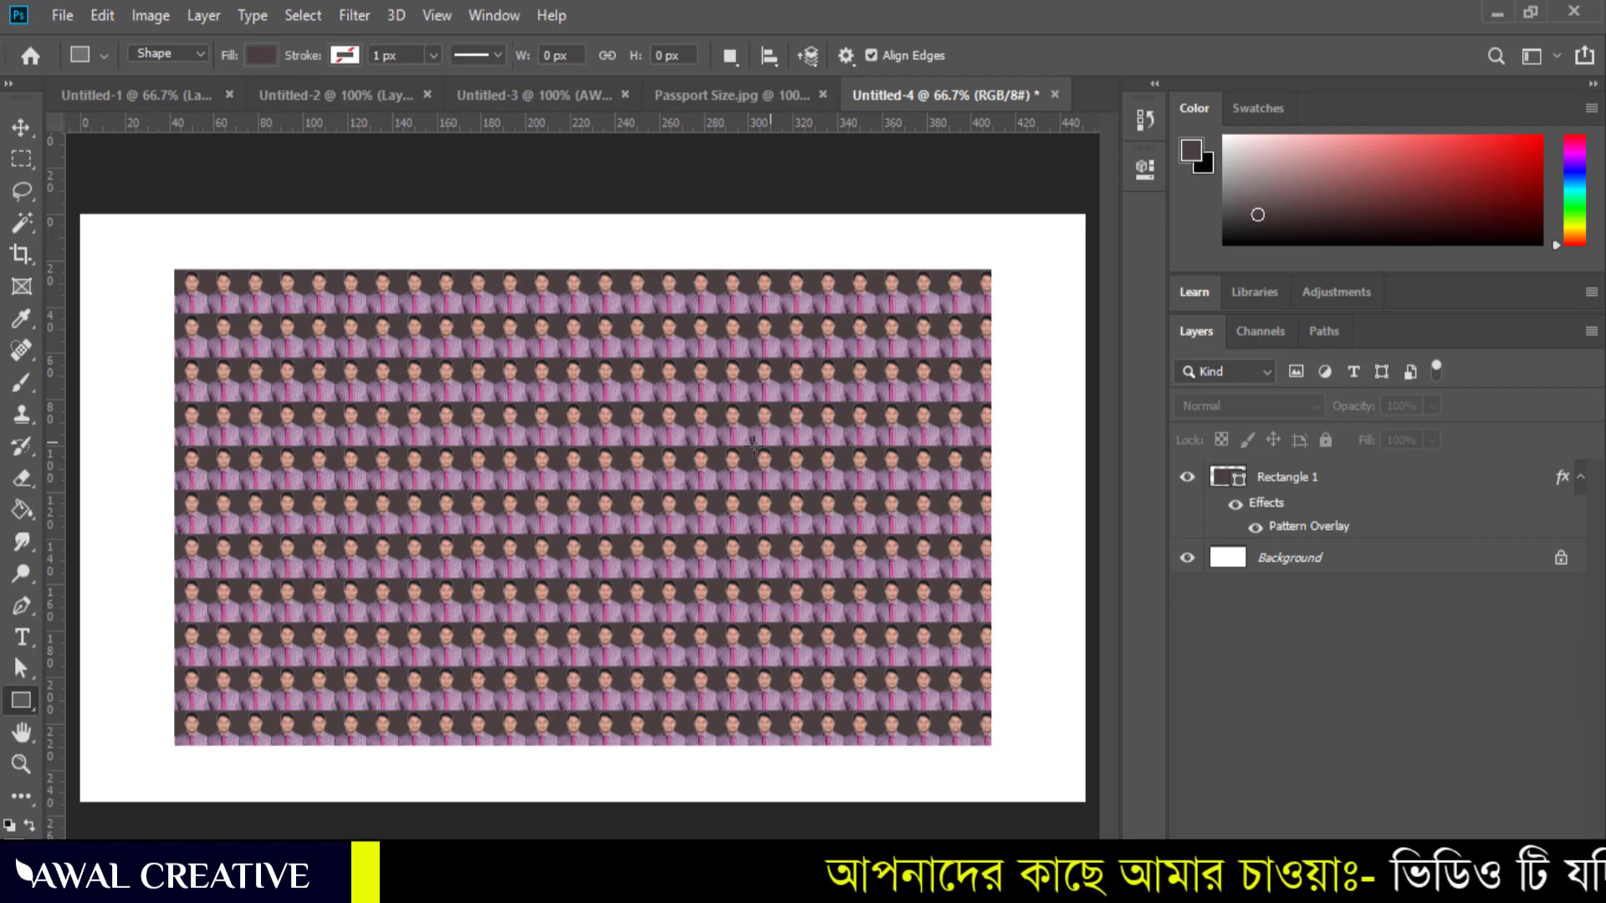
pyautogui.click(104, 15)
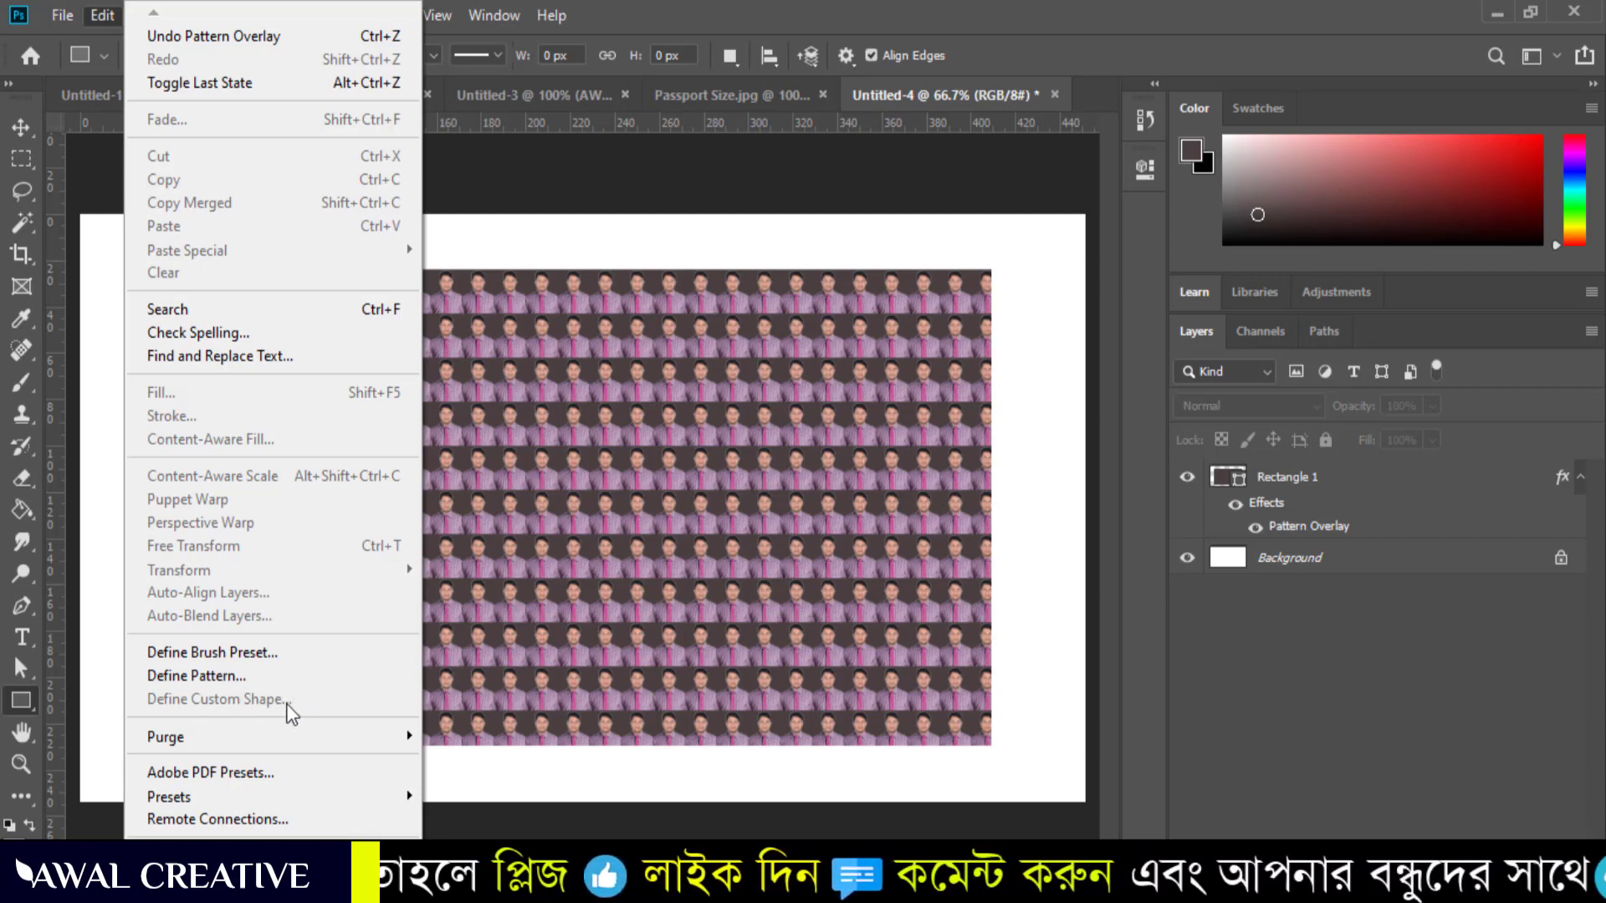
pyautogui.click(1392, 666)
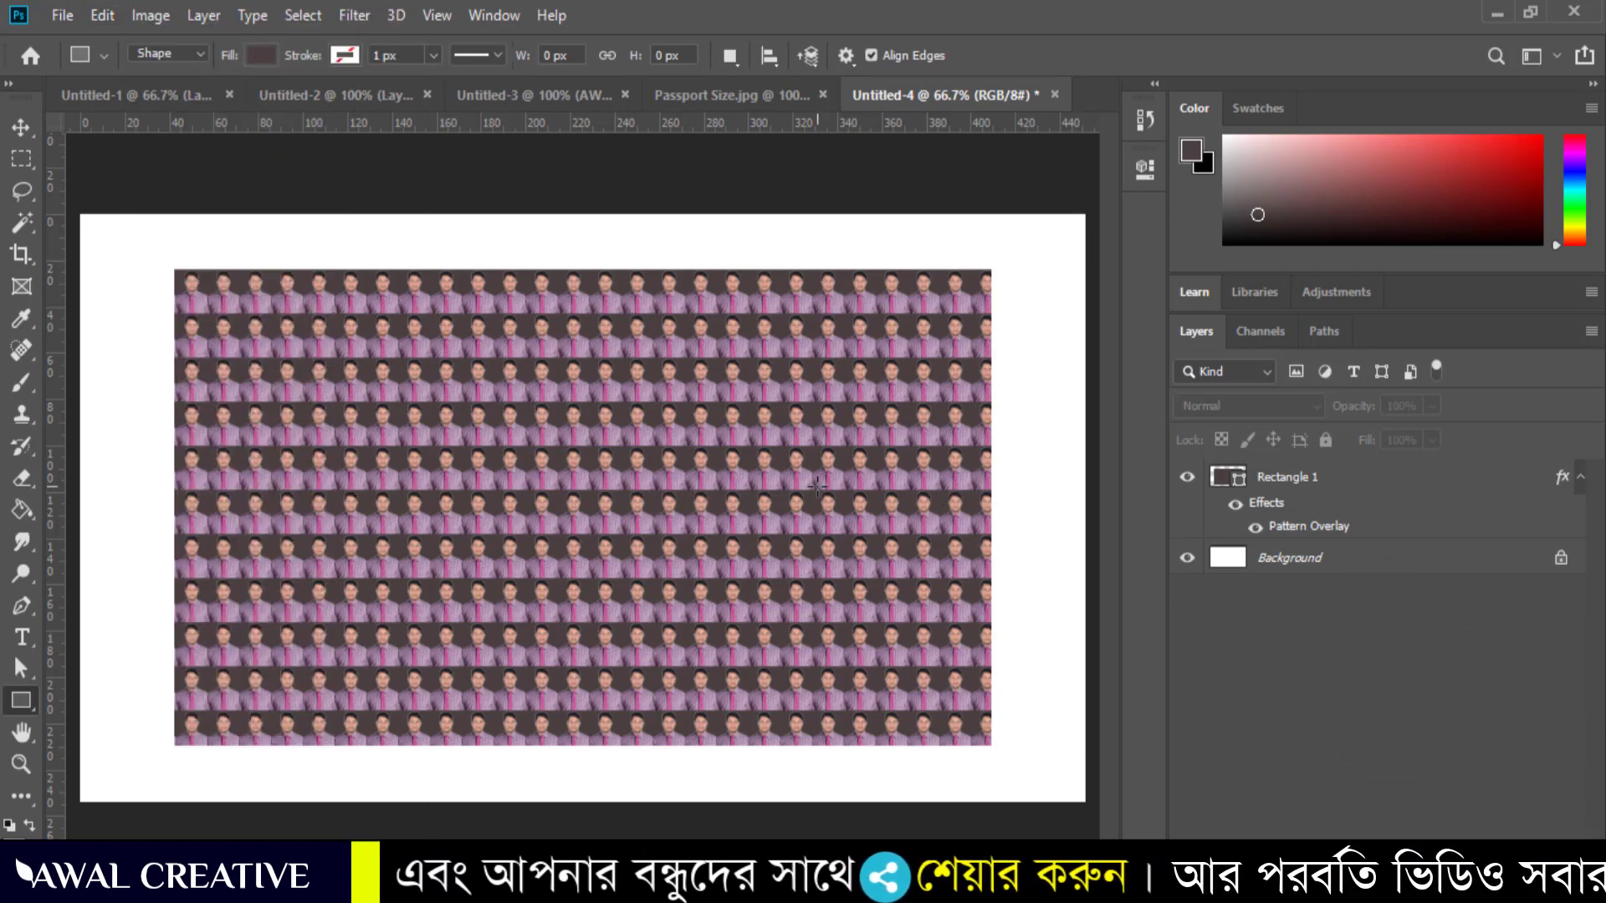